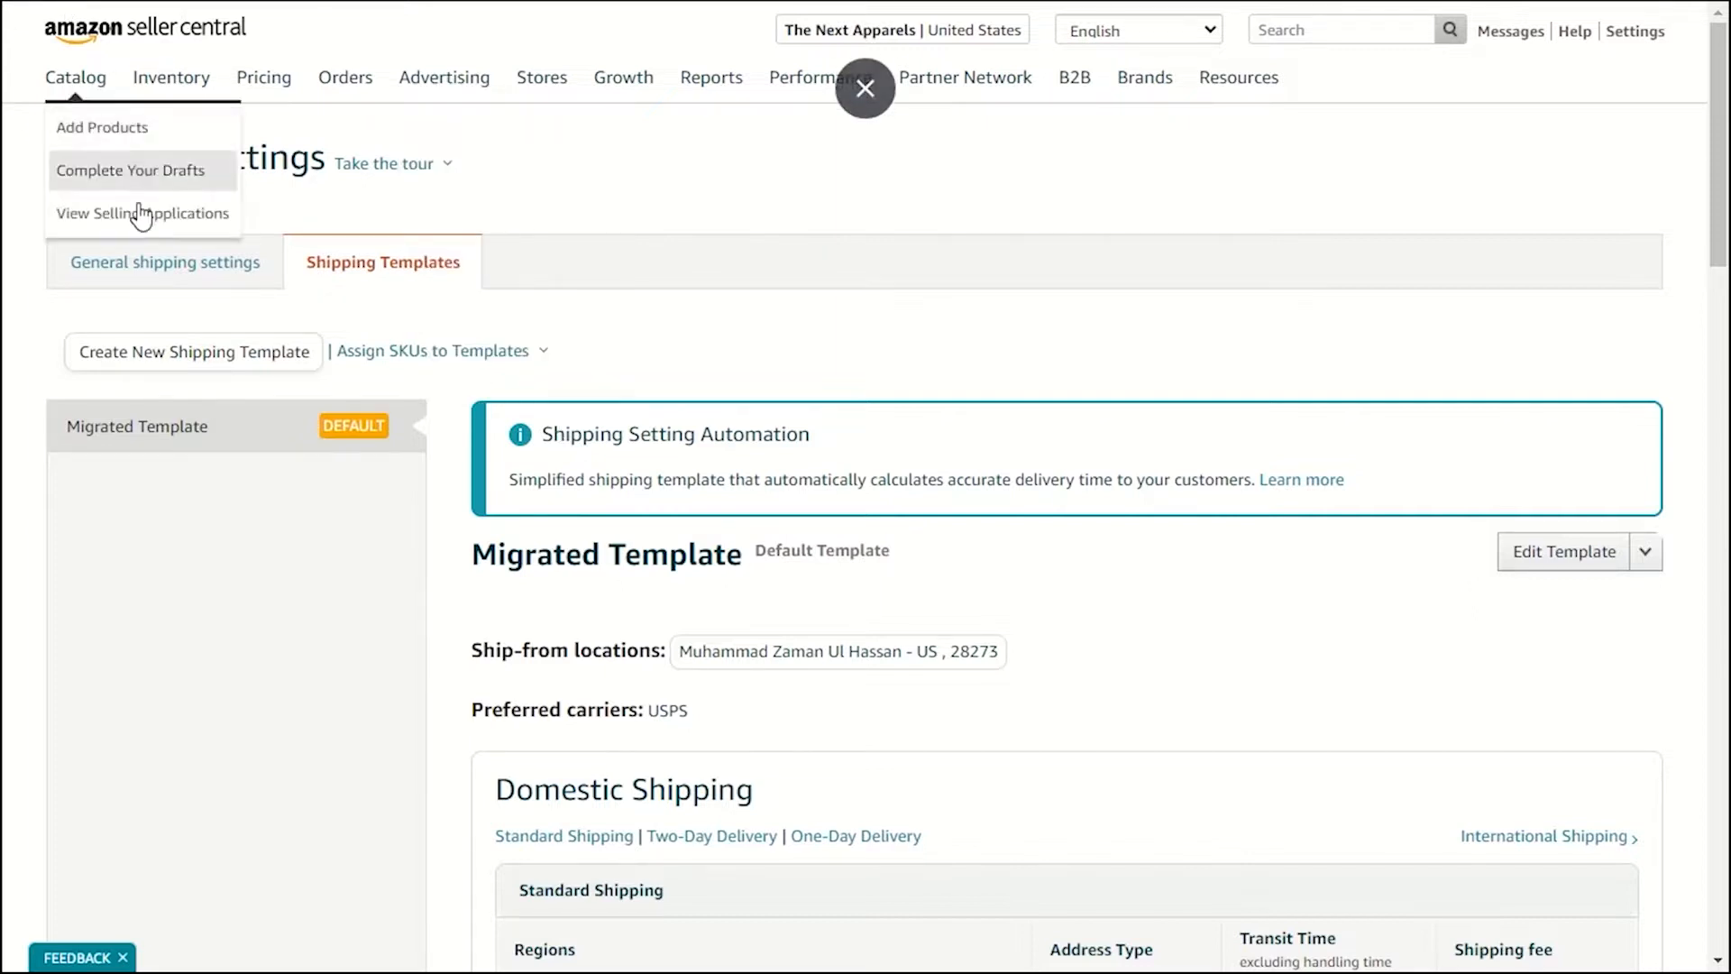
Review the Migrated Template's domestic shipping regions, delivery times and fees for standard, two-day and one-day delivery.
scroll(694, 406, "down", 1)
scroll(771, 317, "down", 15)
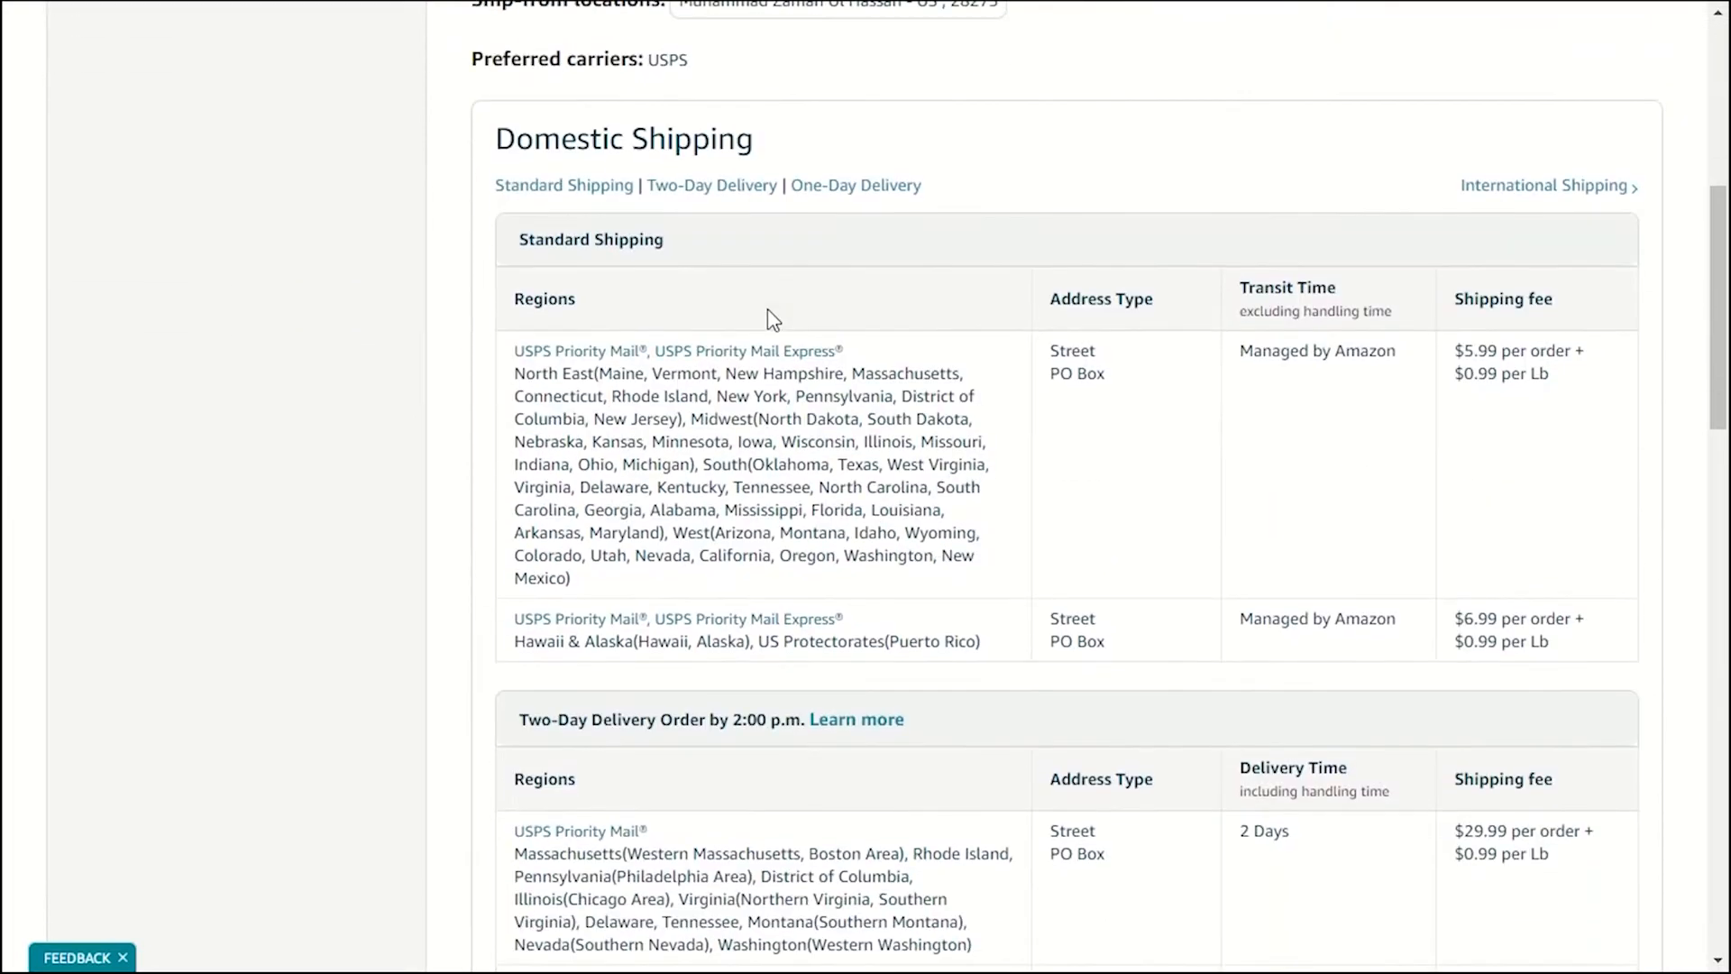
scroll(771, 315, "down", 10)
scroll(808, 307, "up", 20)
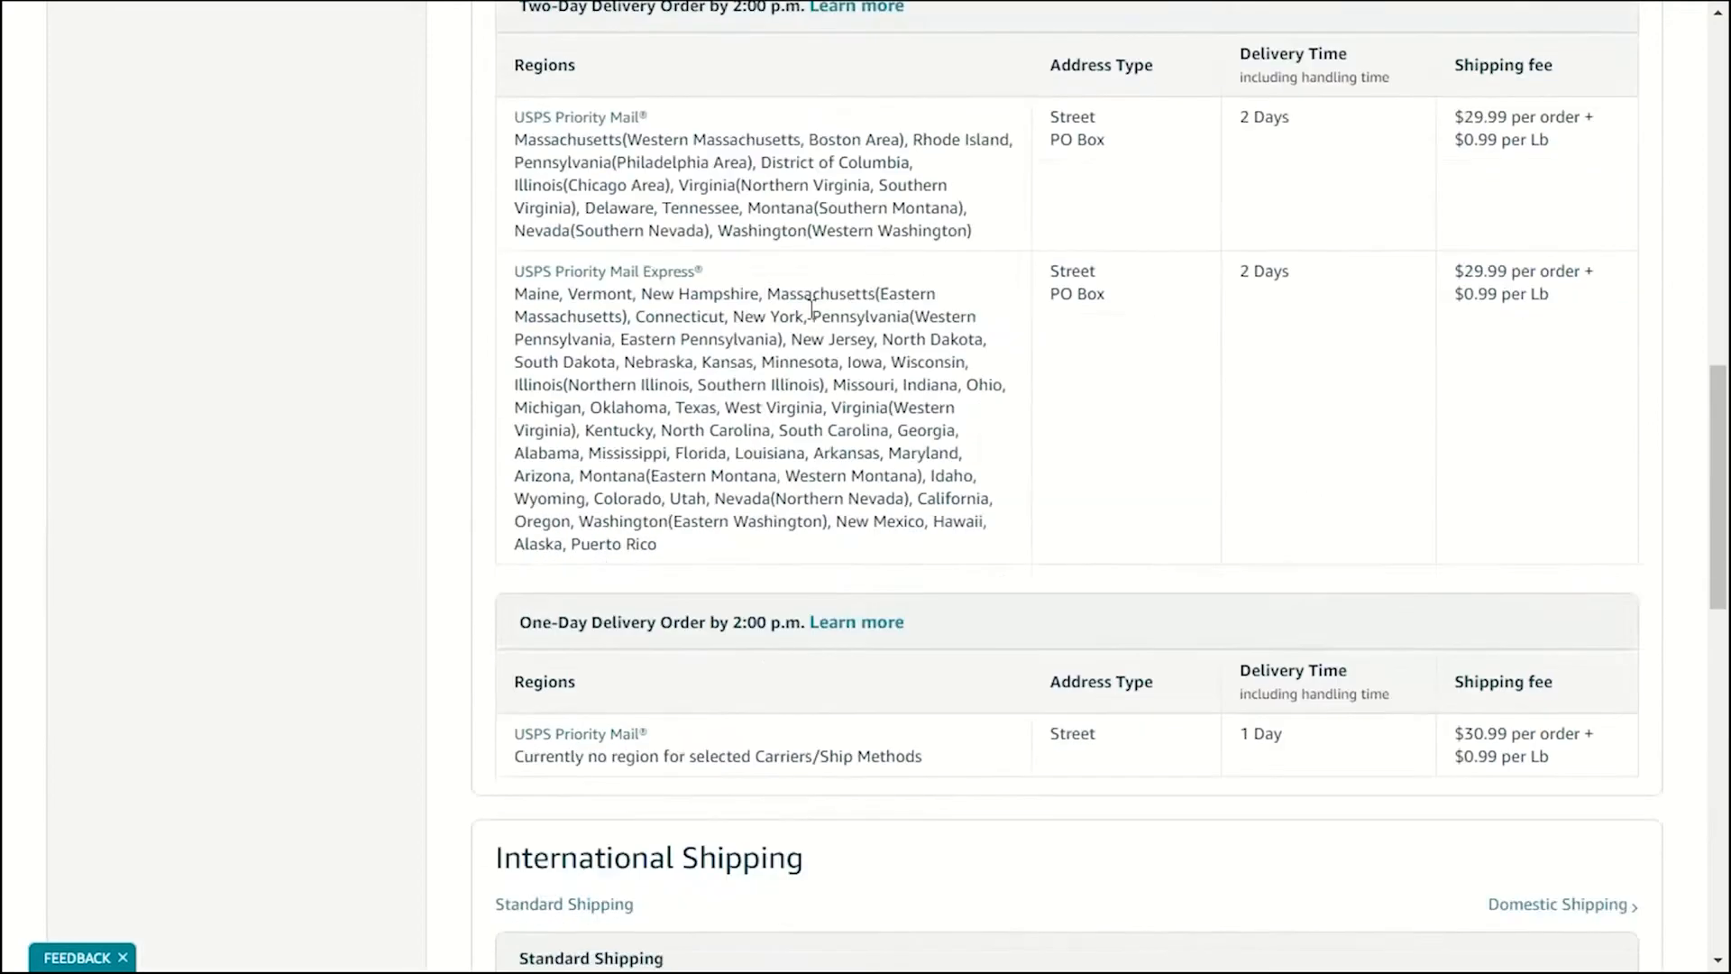
scroll(811, 309, "up", 4)
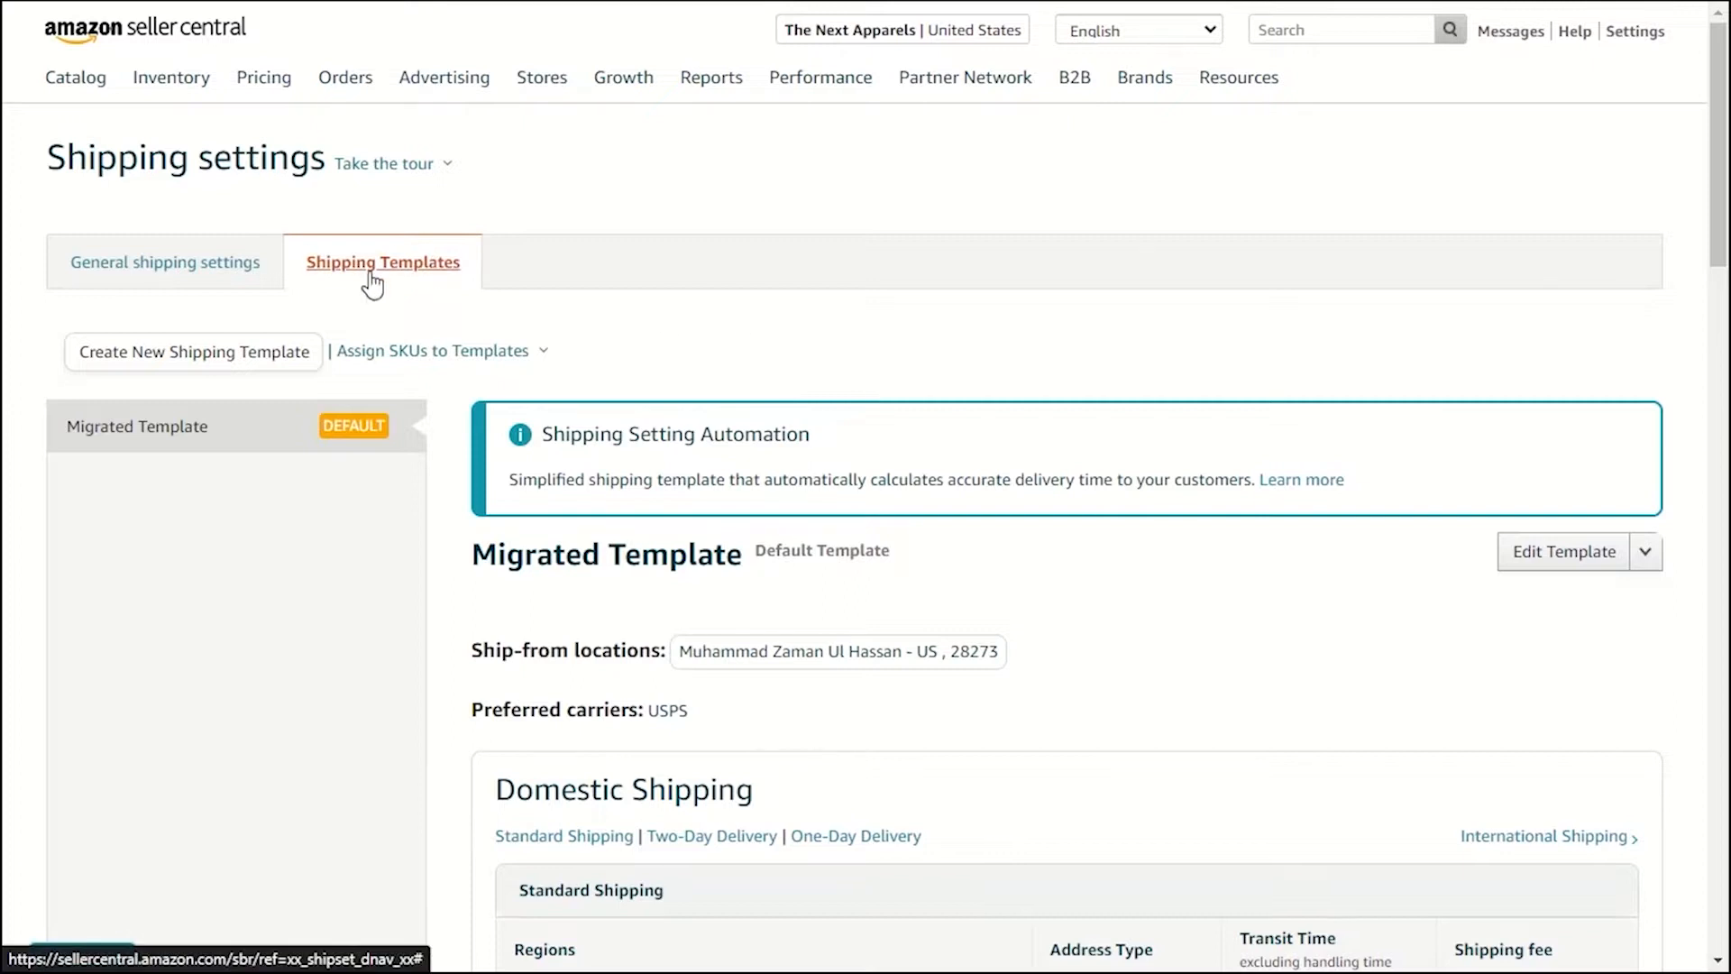
scroll(753, 311, "down", 1)
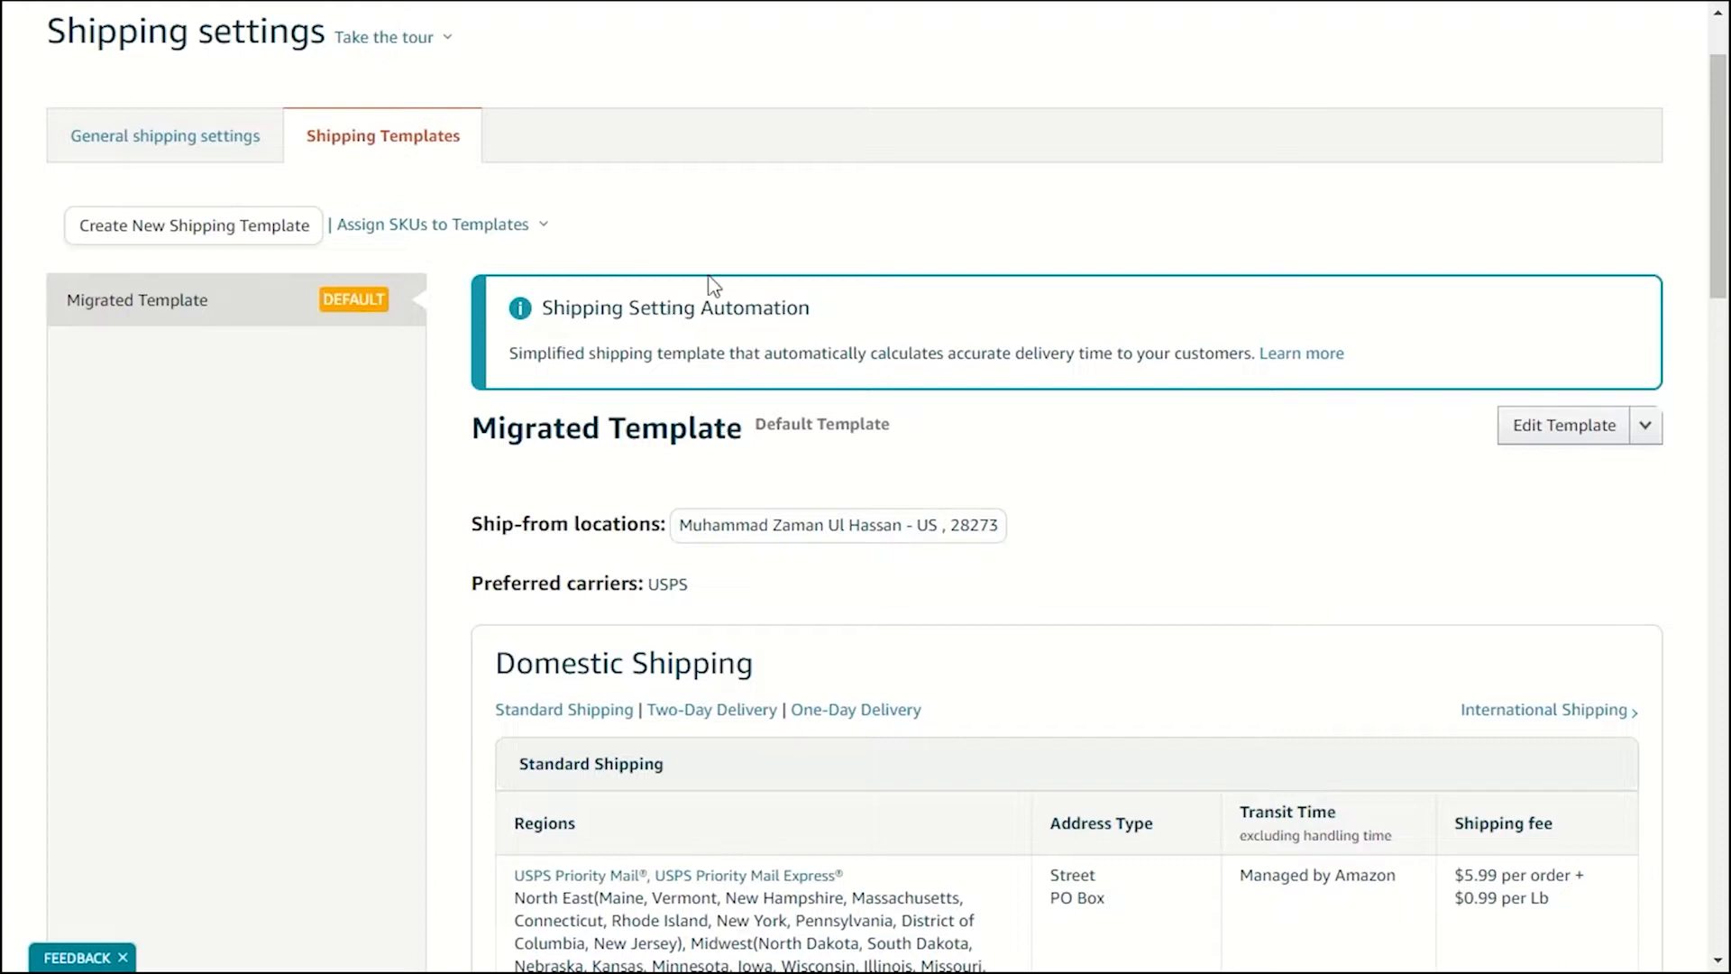
scroll(899, 364, "up", 2)
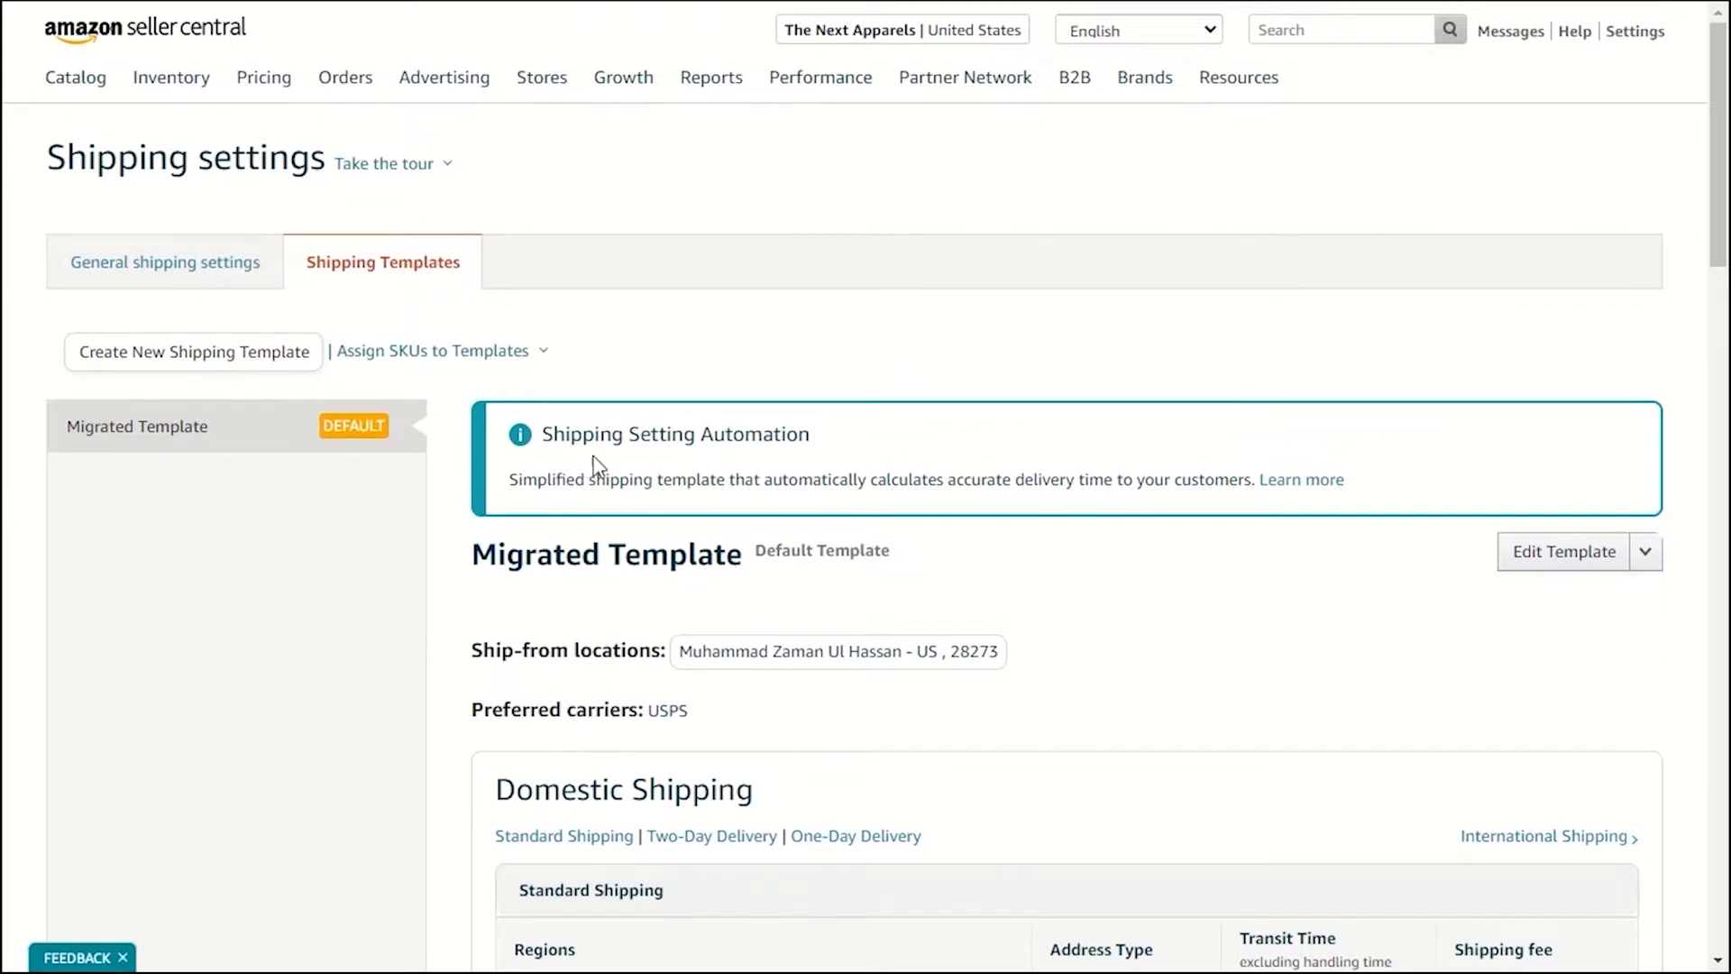
Examine the Shipping Setting Automation notice shown above the Migrated Template.
mouse_move(745, 437)
left_mouse_down()
mouse_move(783, 437)
mouse_move(564, 433)
mouse_move(726, 420)
left_mouse_up()
left_click(559, 433)
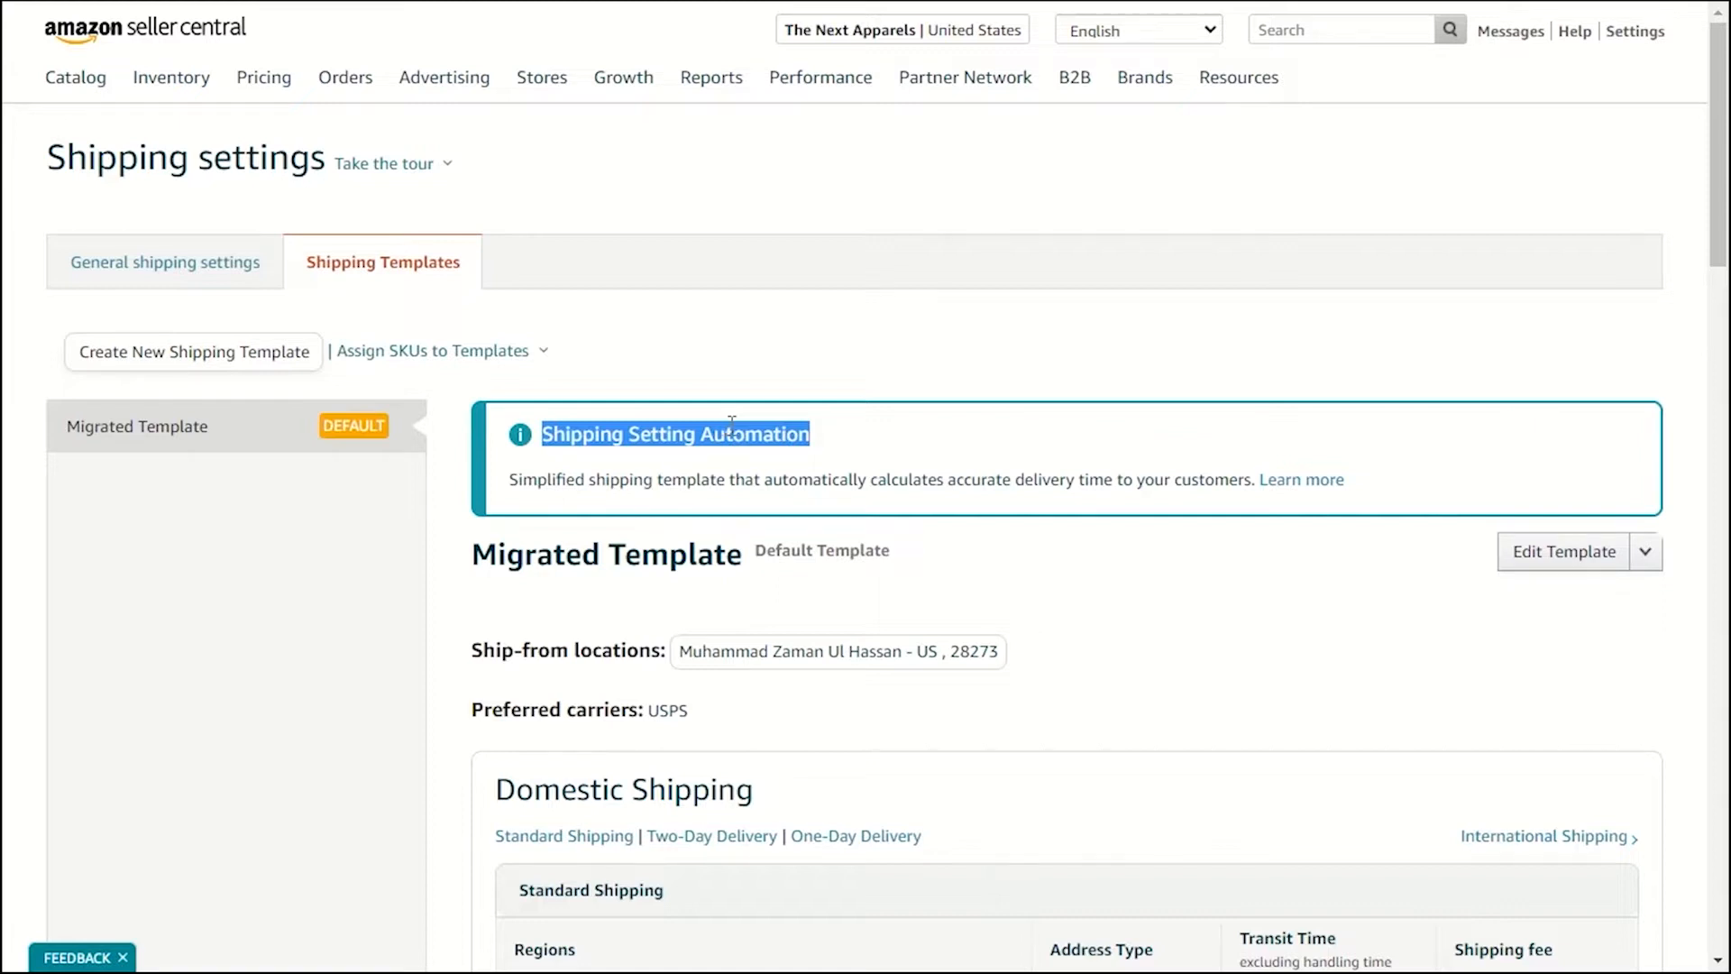
left_click(832, 417)
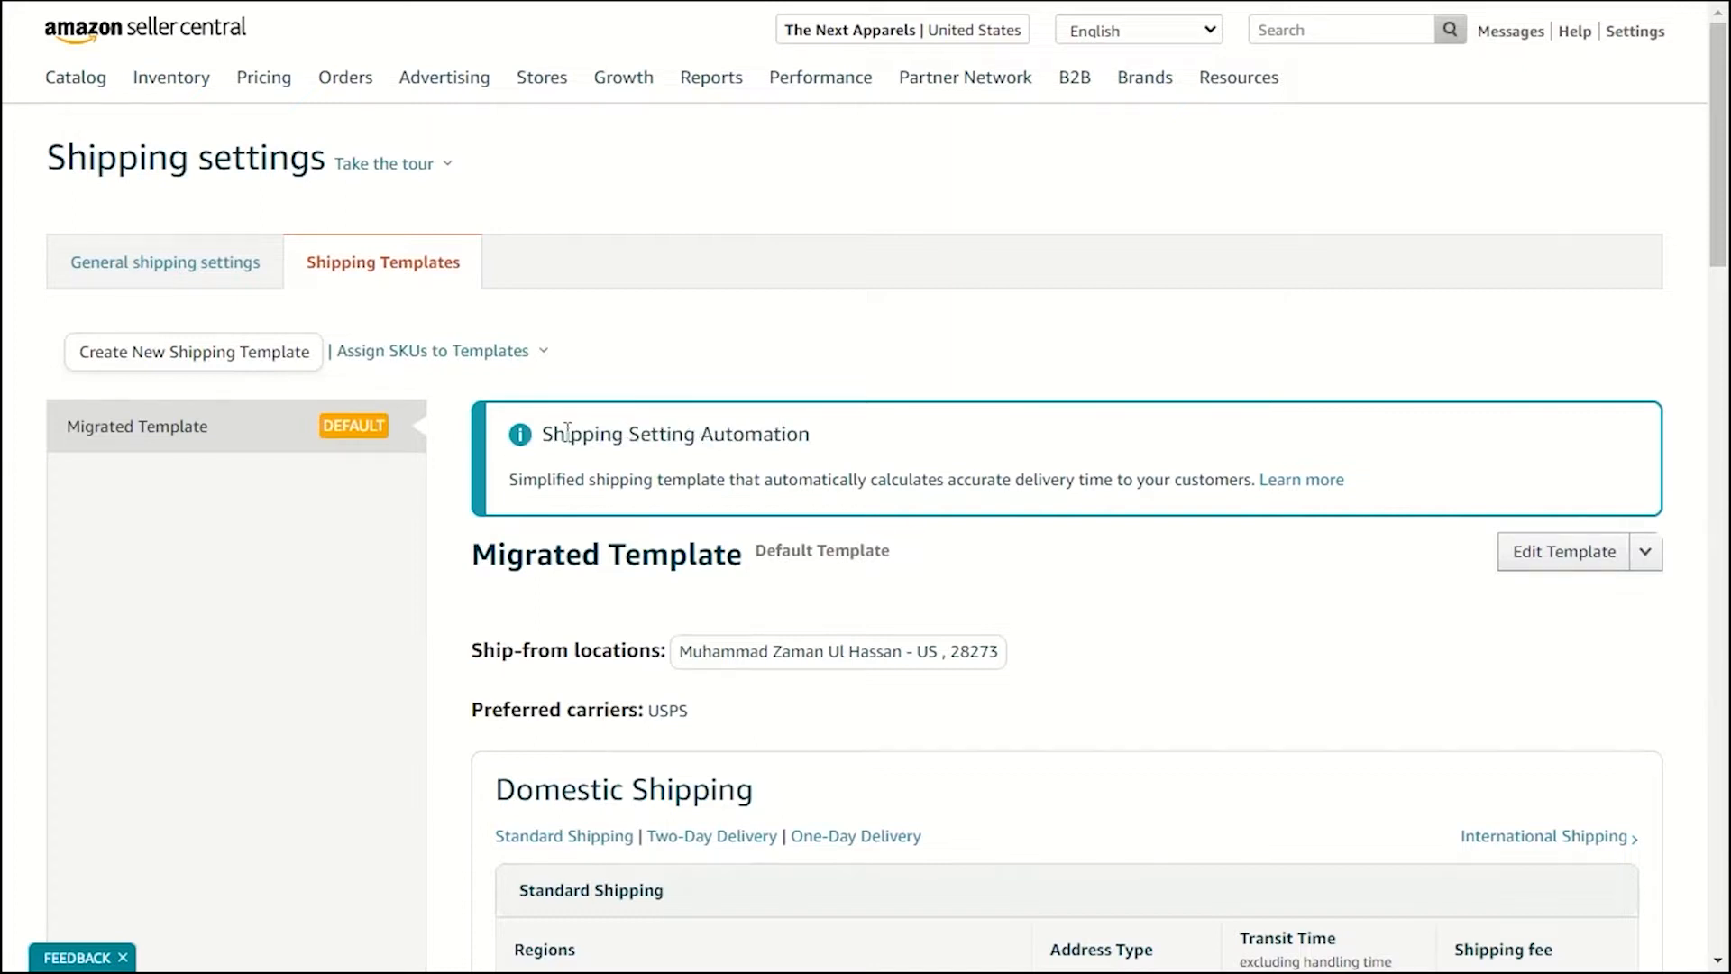
left_click_drag(542, 433, 716, 430)
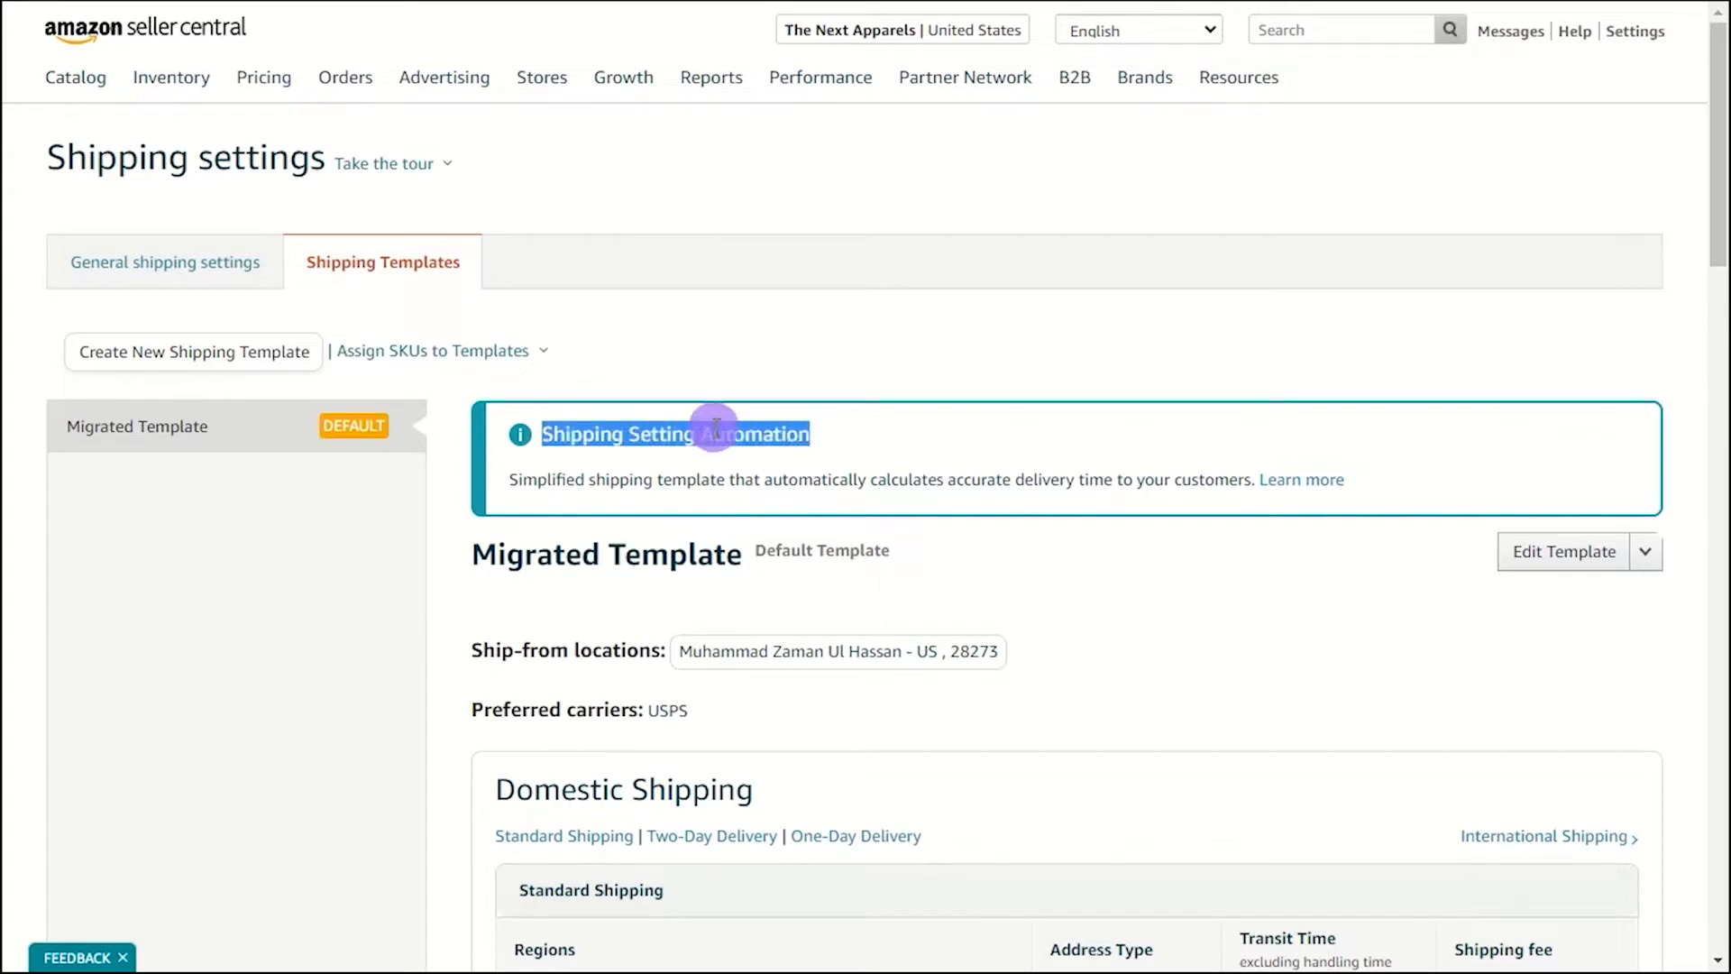
left_click(717, 429)
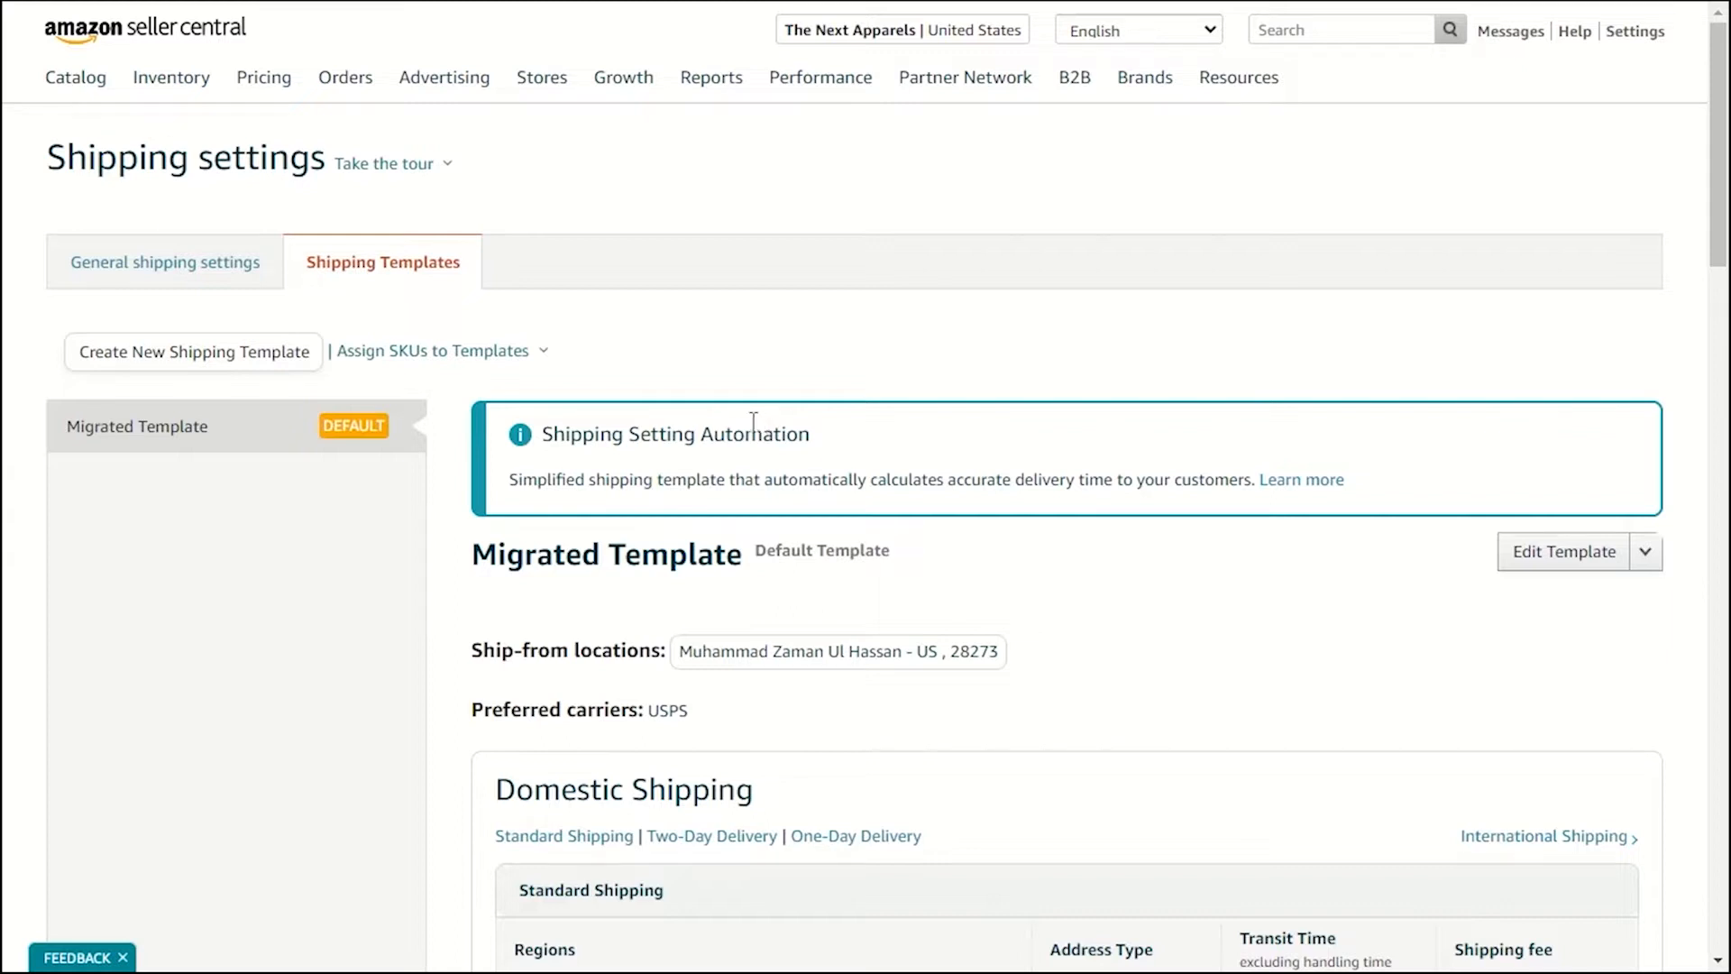
double_click(587, 442)
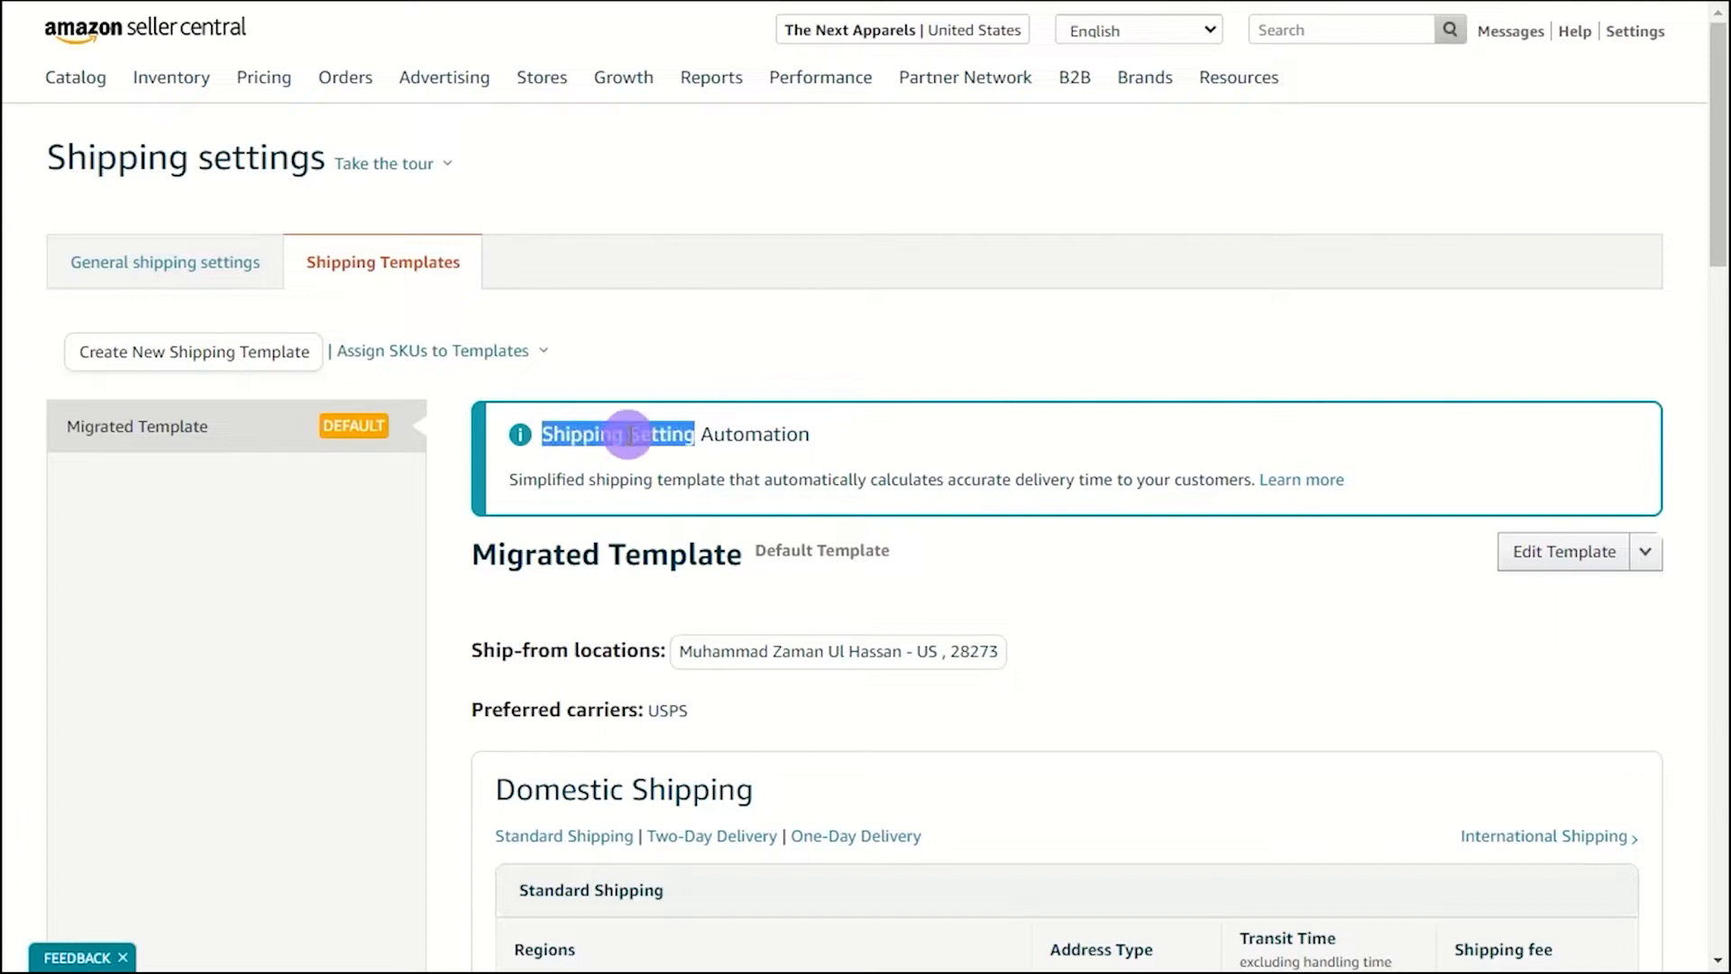
left_click(622, 431)
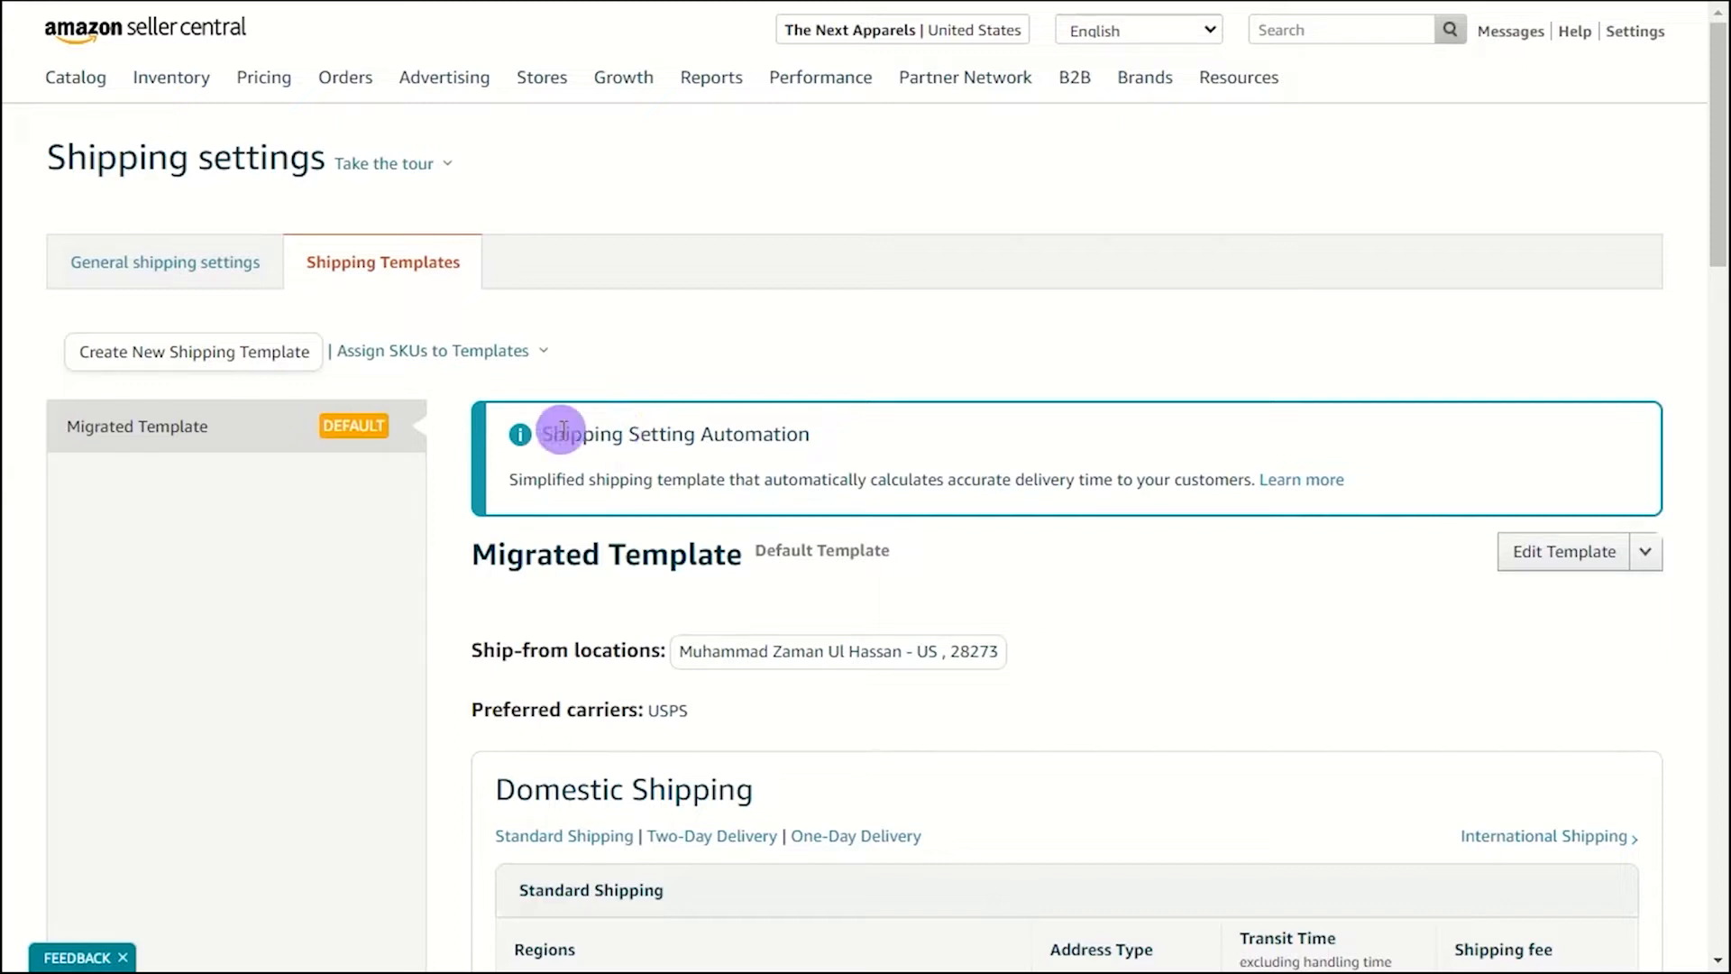
scroll(850, 434, "down", 2)
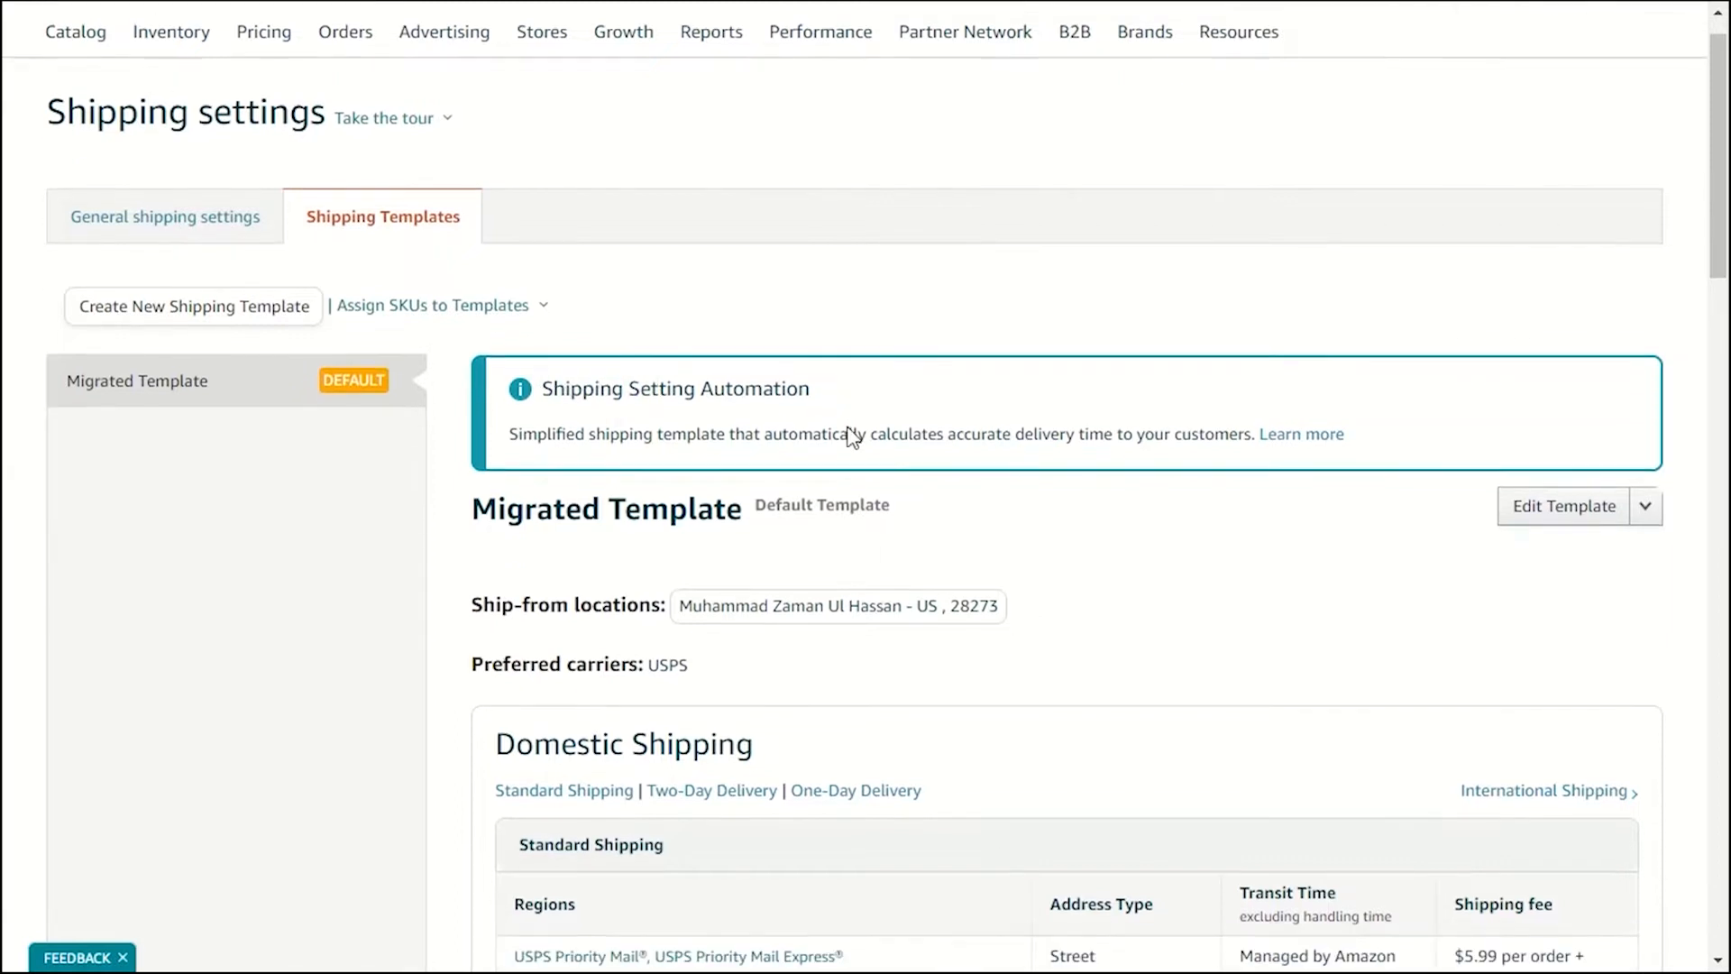
left_click_drag(543, 308, 651, 308)
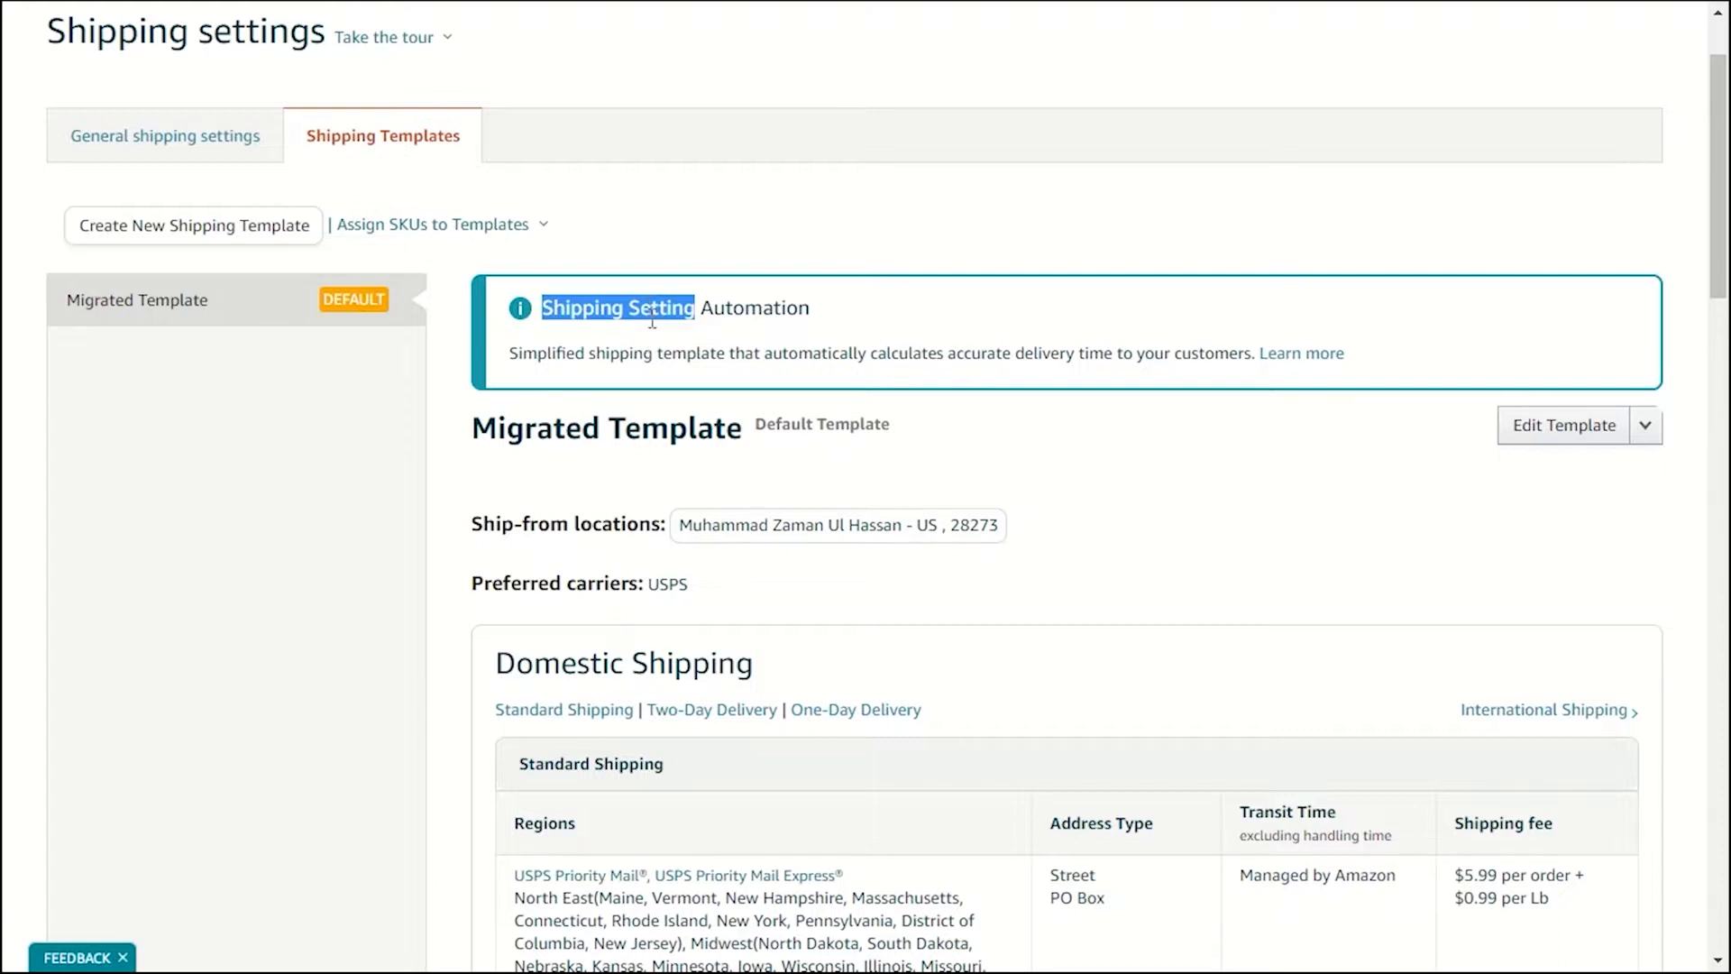
left_click(654, 336)
left_click(622, 316)
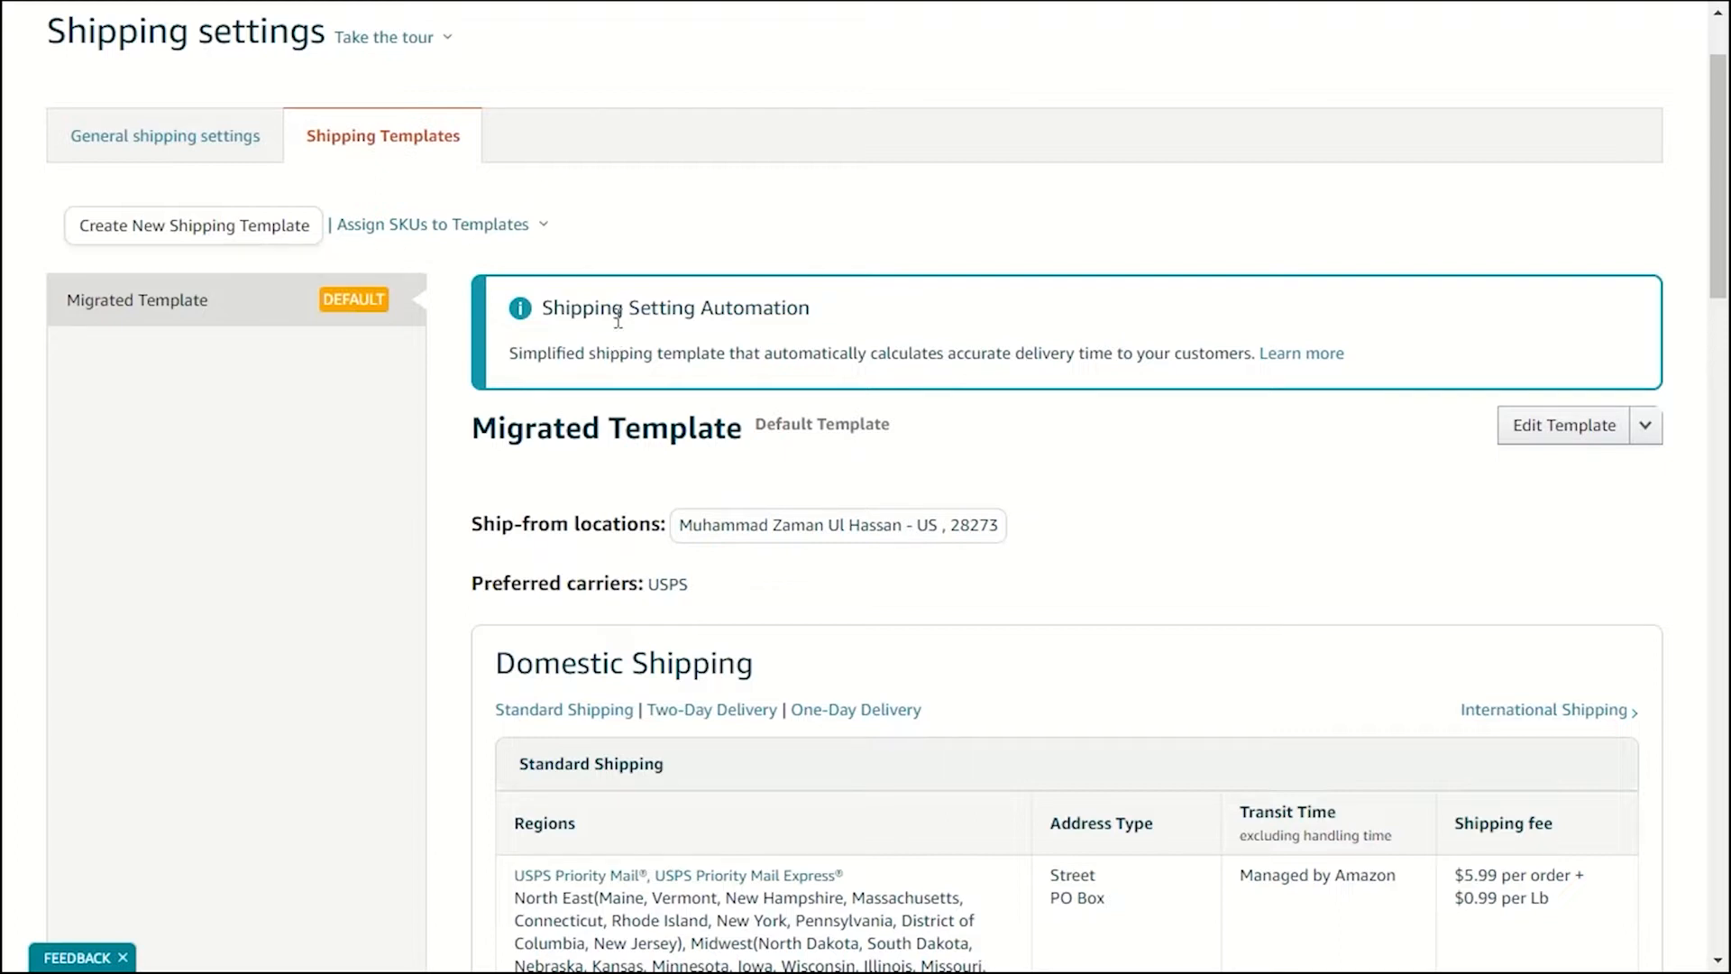
left_click(625, 309)
double_click(567, 308)
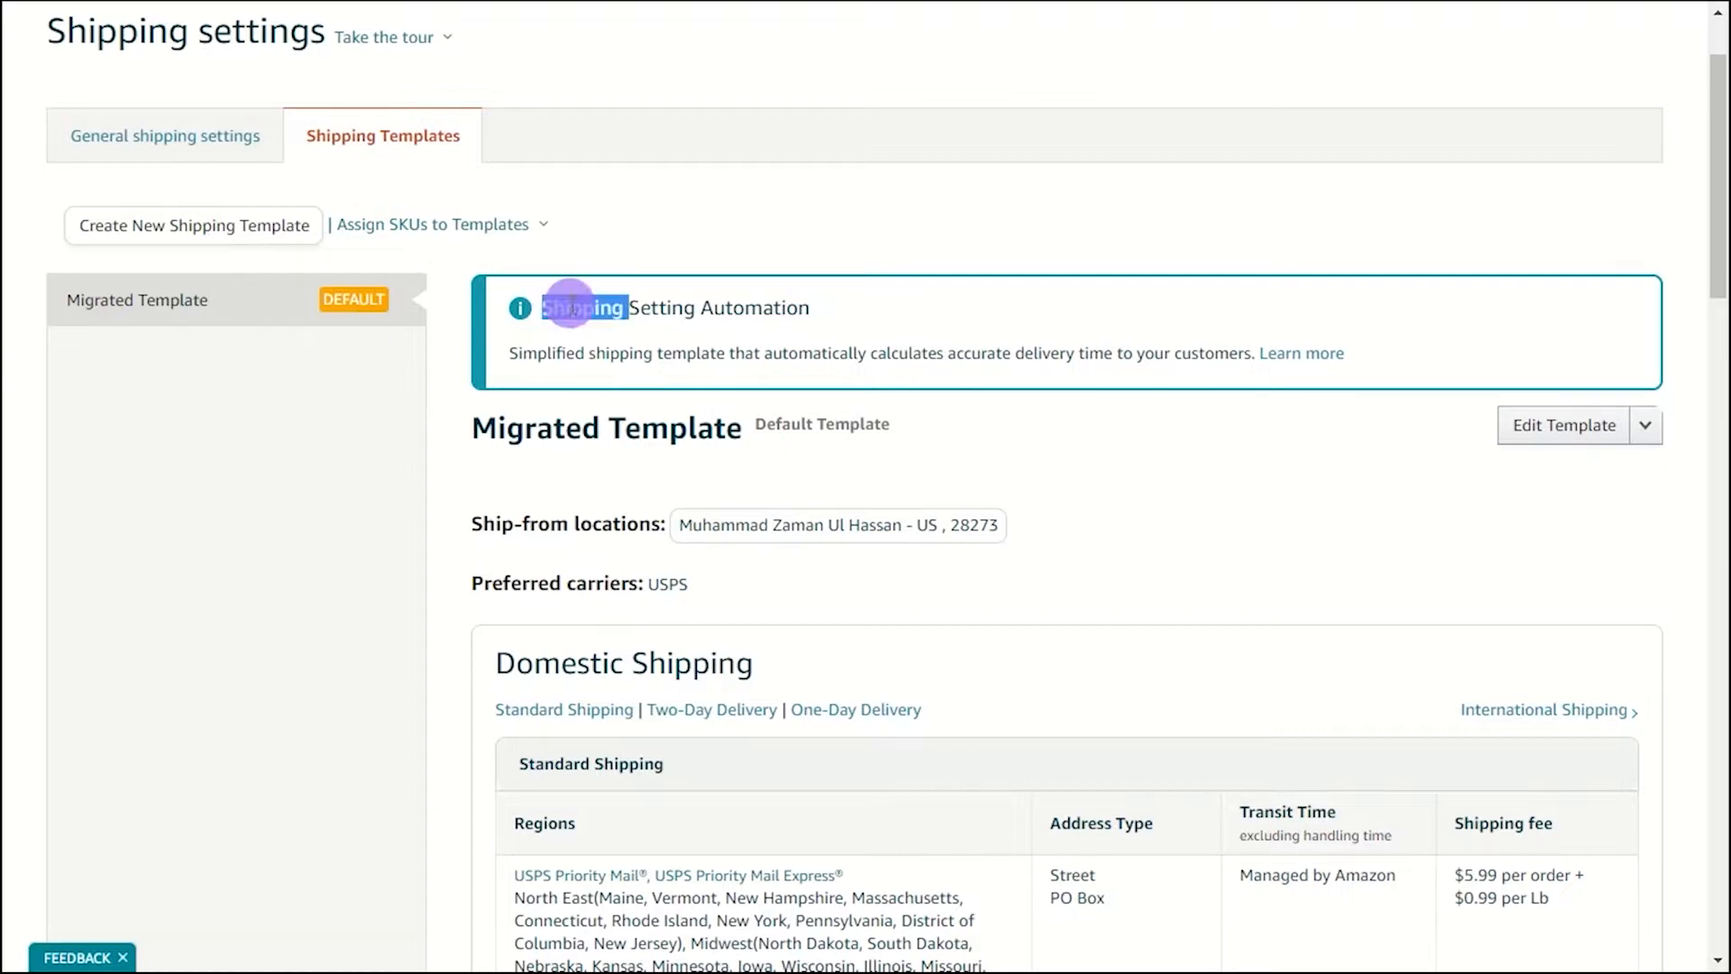
left_click(544, 302)
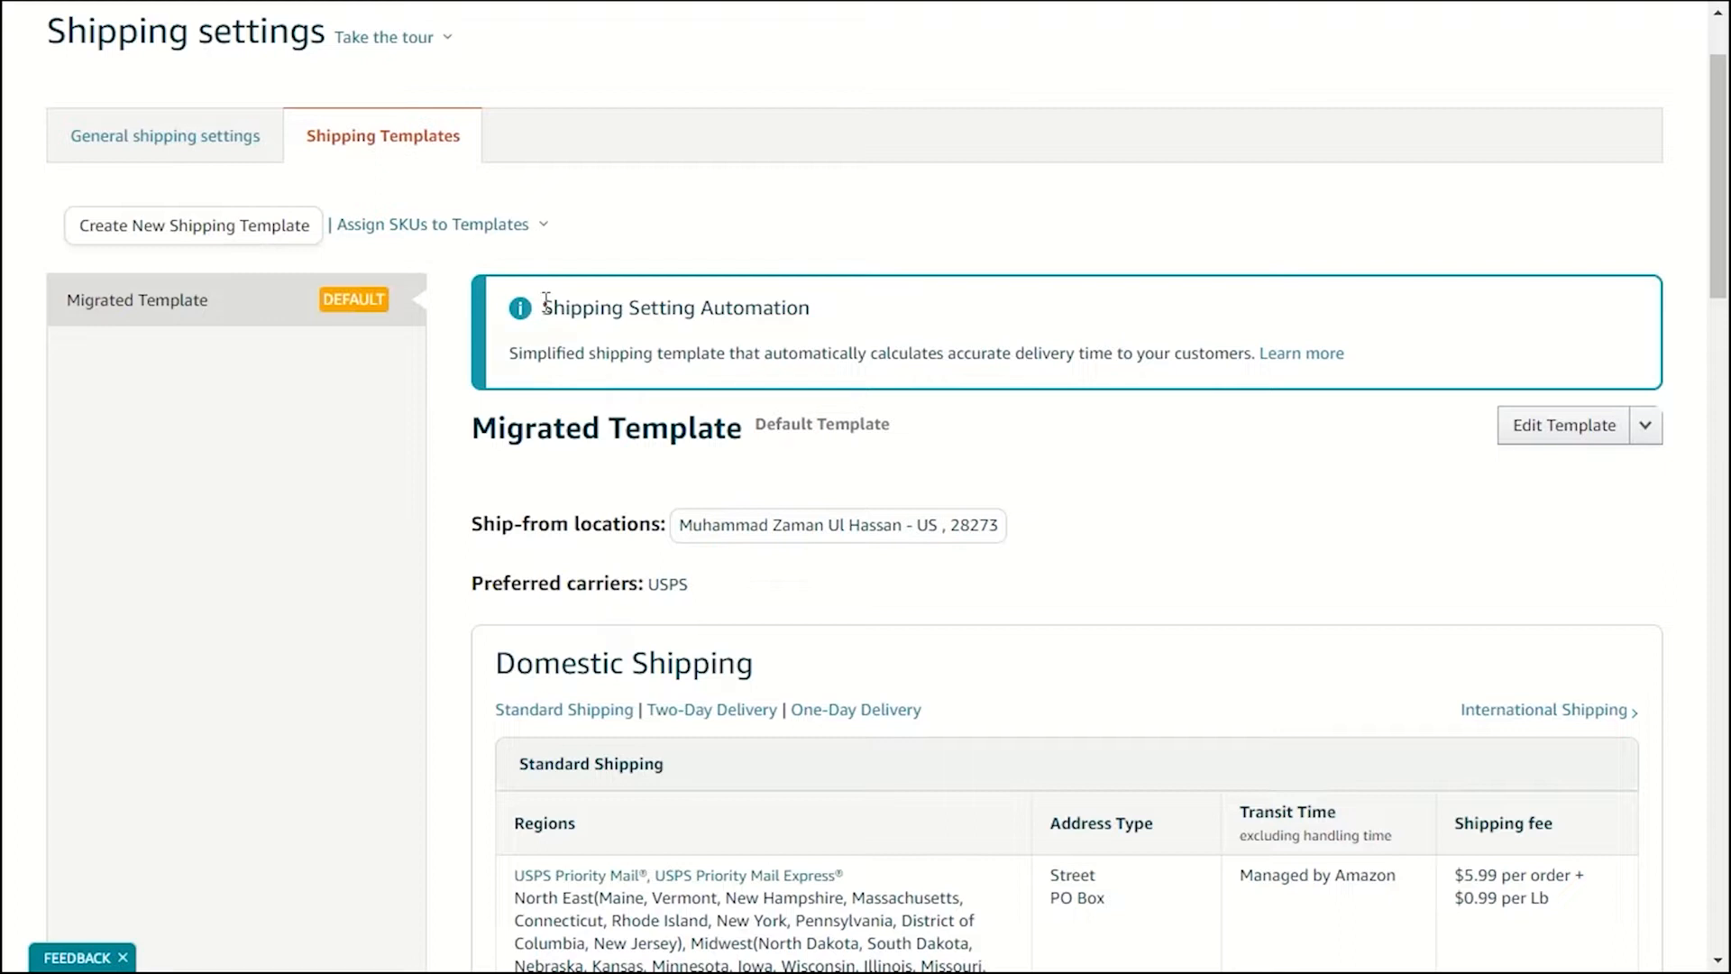
scroll(645, 501, "down", 3)
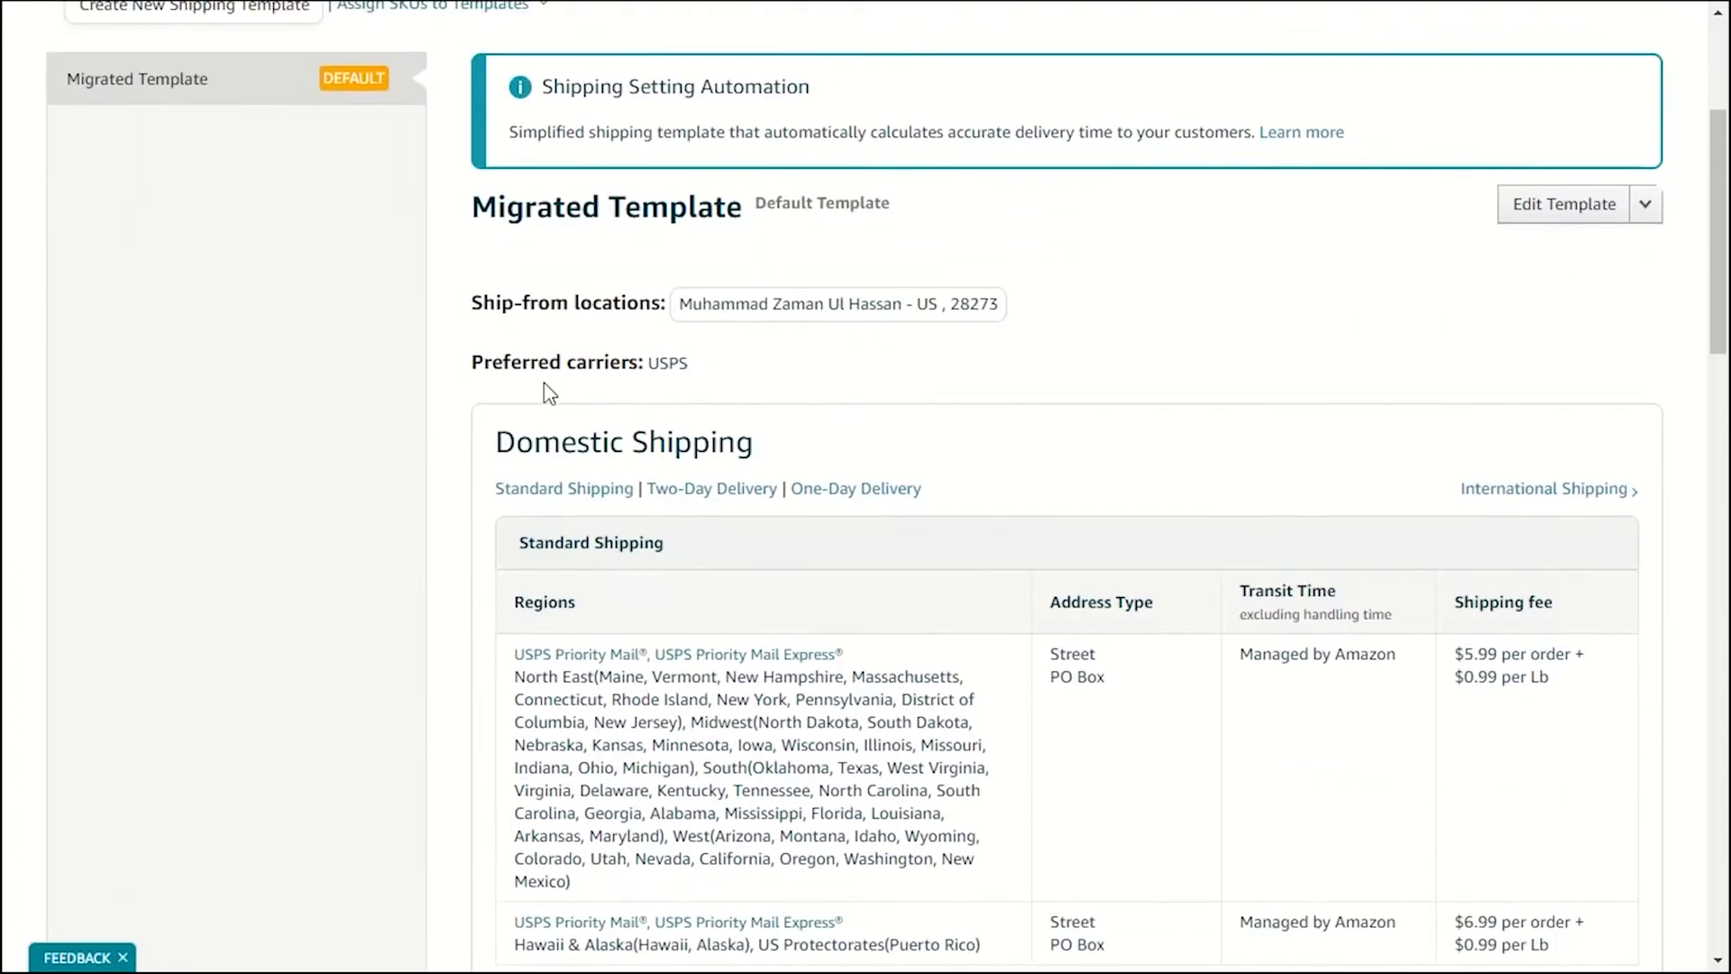
scroll(544, 390, "up", 5)
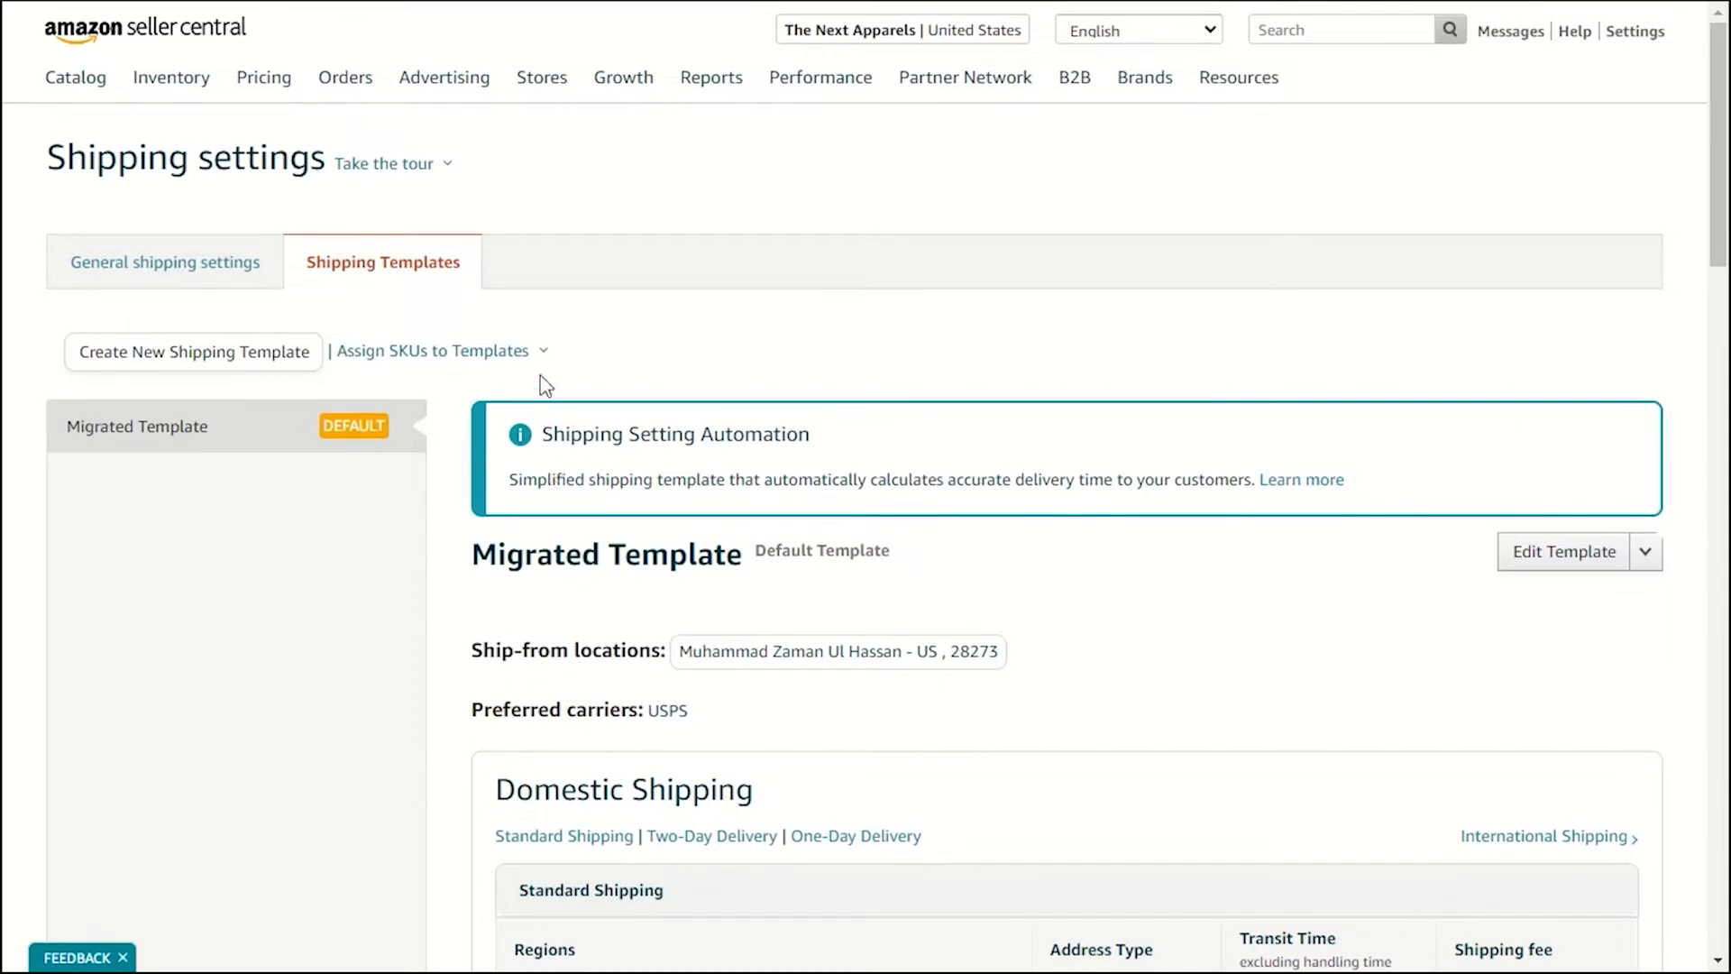
triple_click(545, 436)
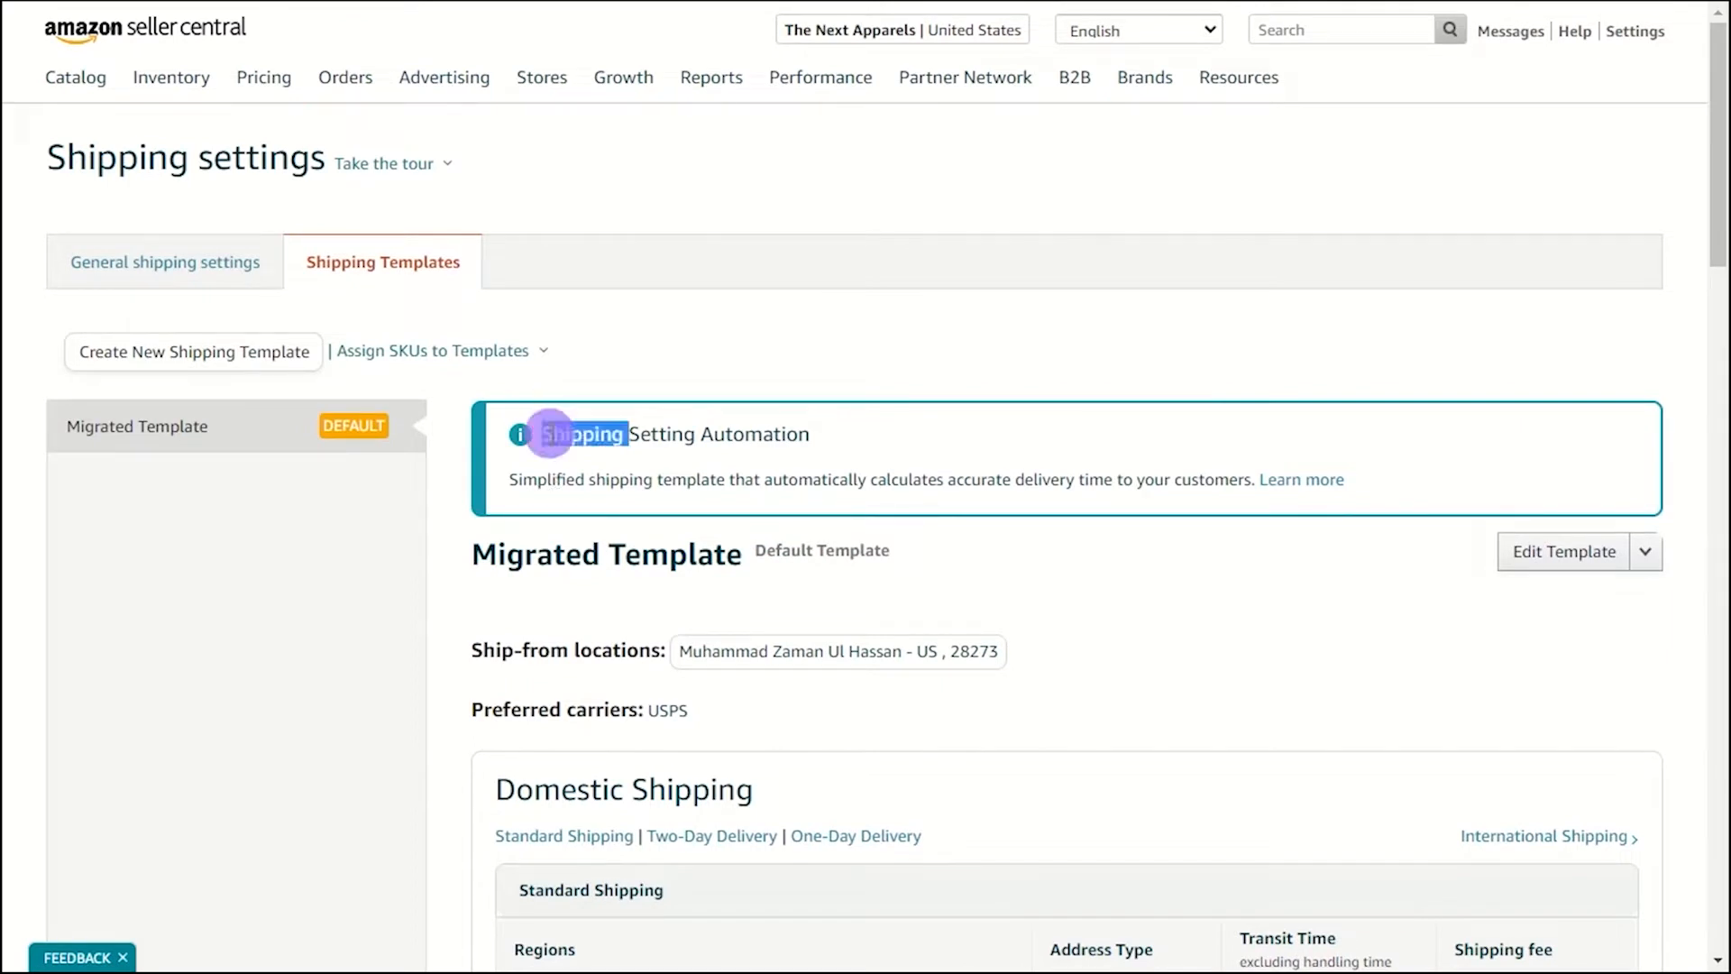
left_click(548, 436)
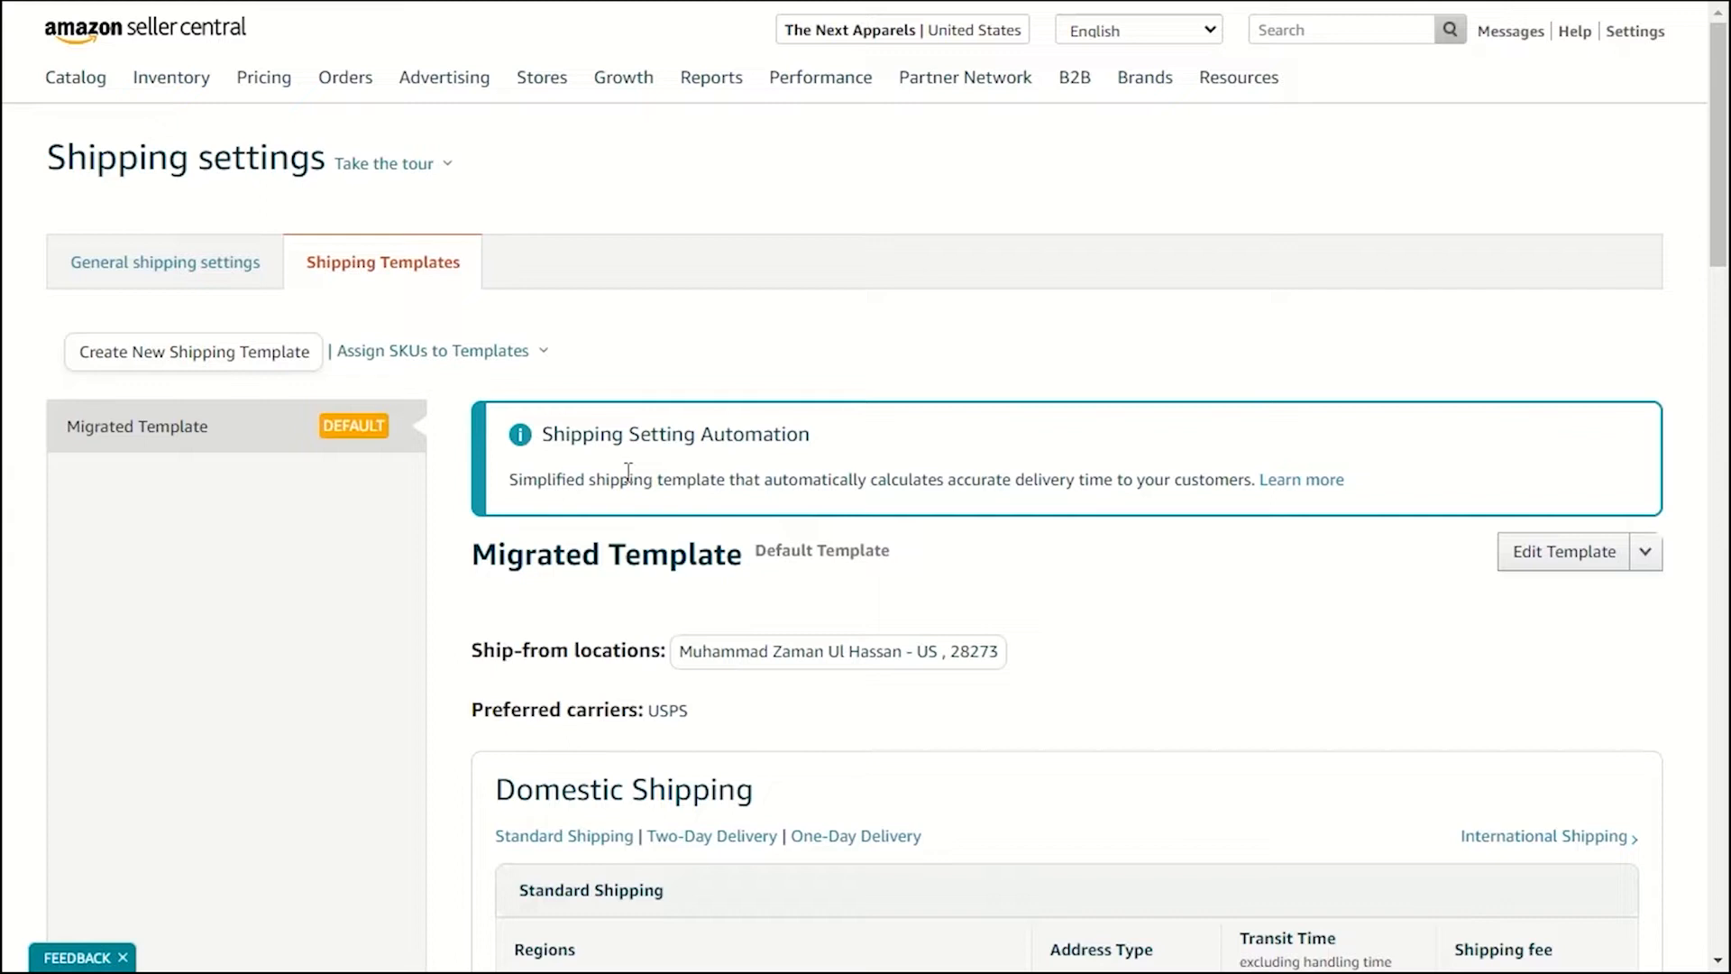
Examine the Migrated Template's ship-from location, preferred carriers and standard domestic shipping regions and fees.
scroll(553, 311, "down", 2)
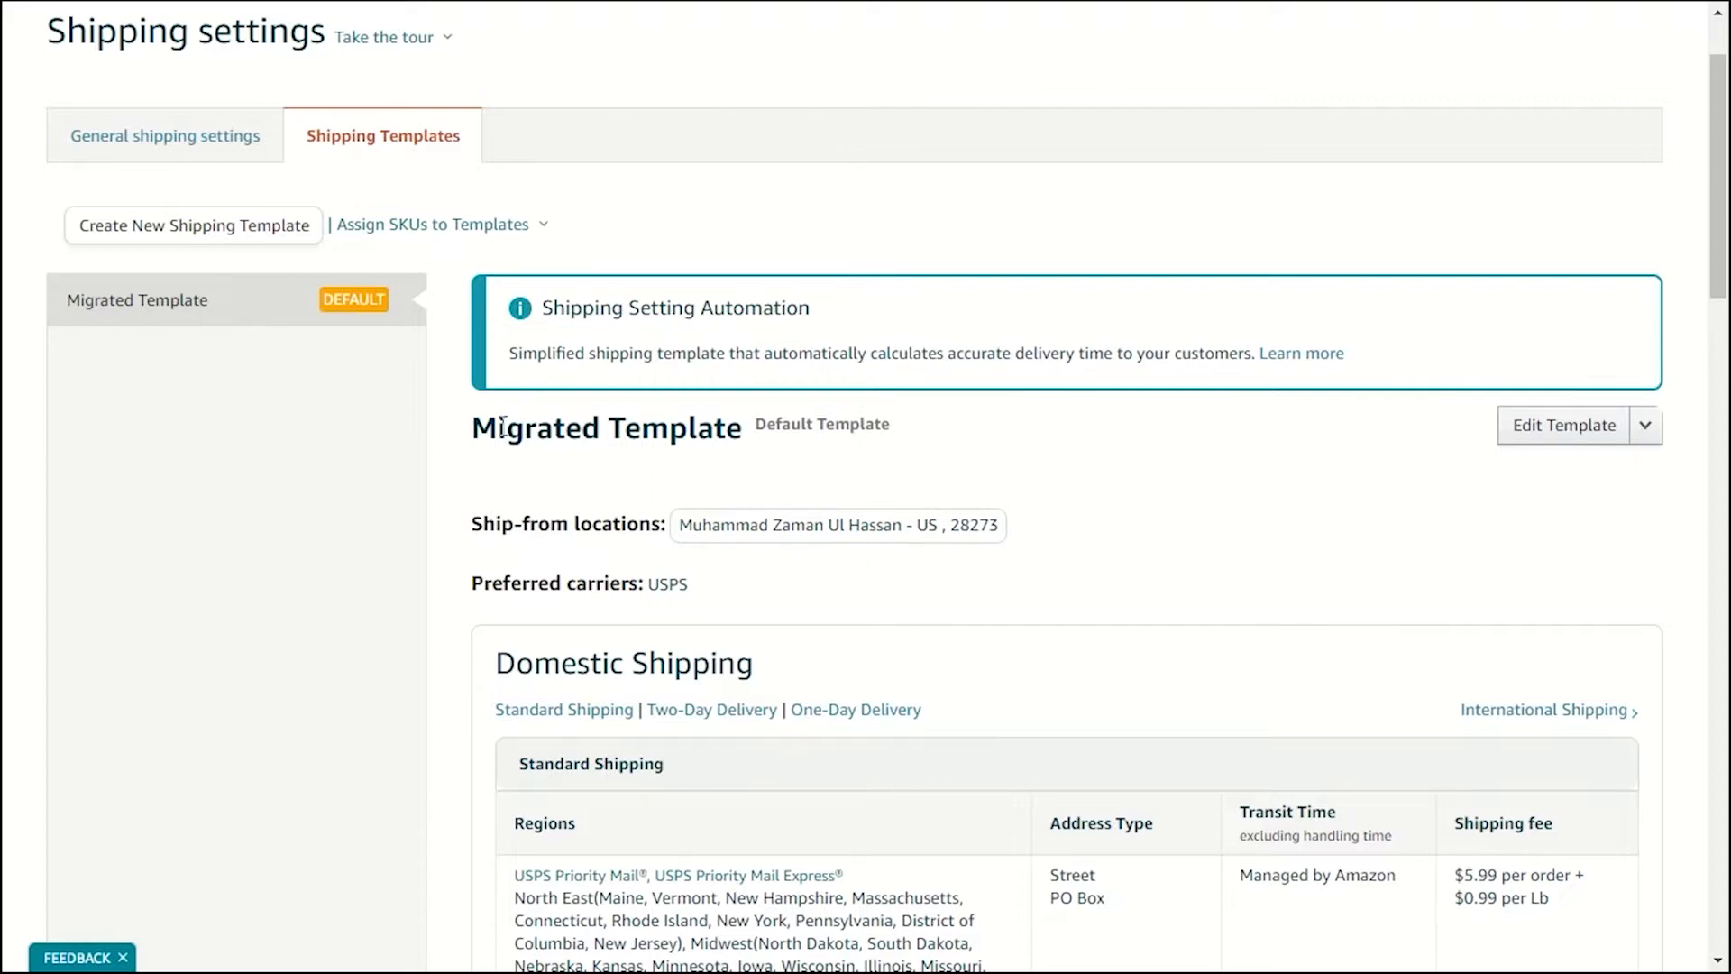
scroll(504, 430, "down", 2)
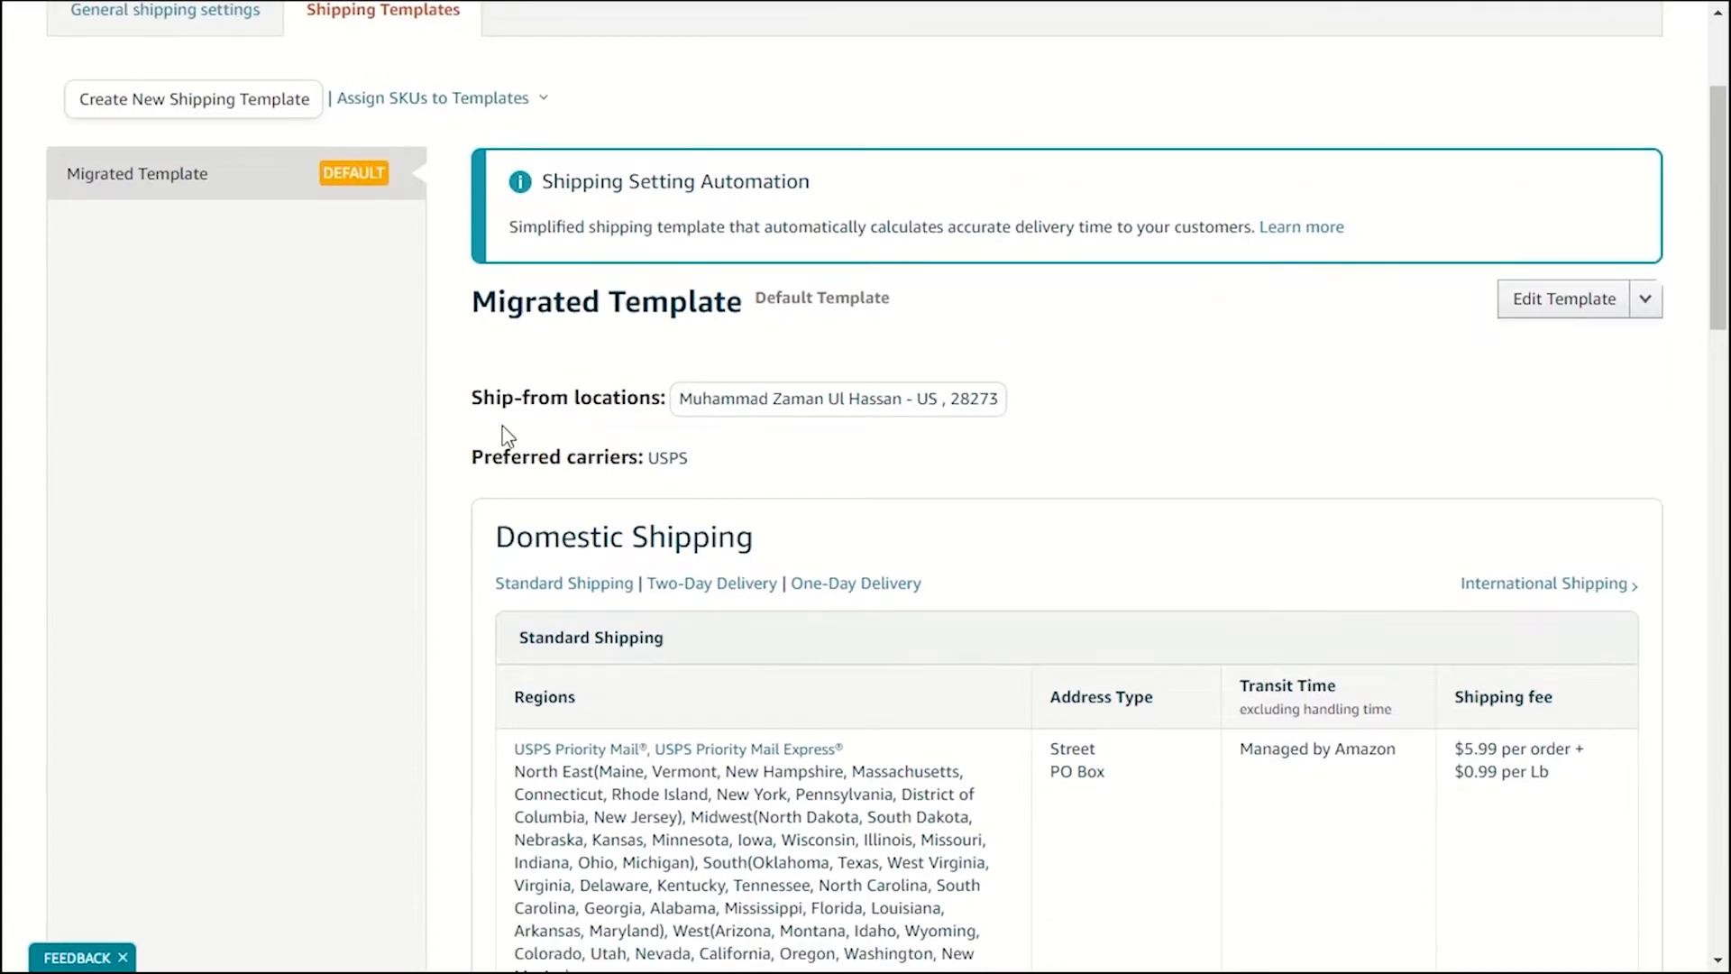
scroll(508, 435, "up", 3)
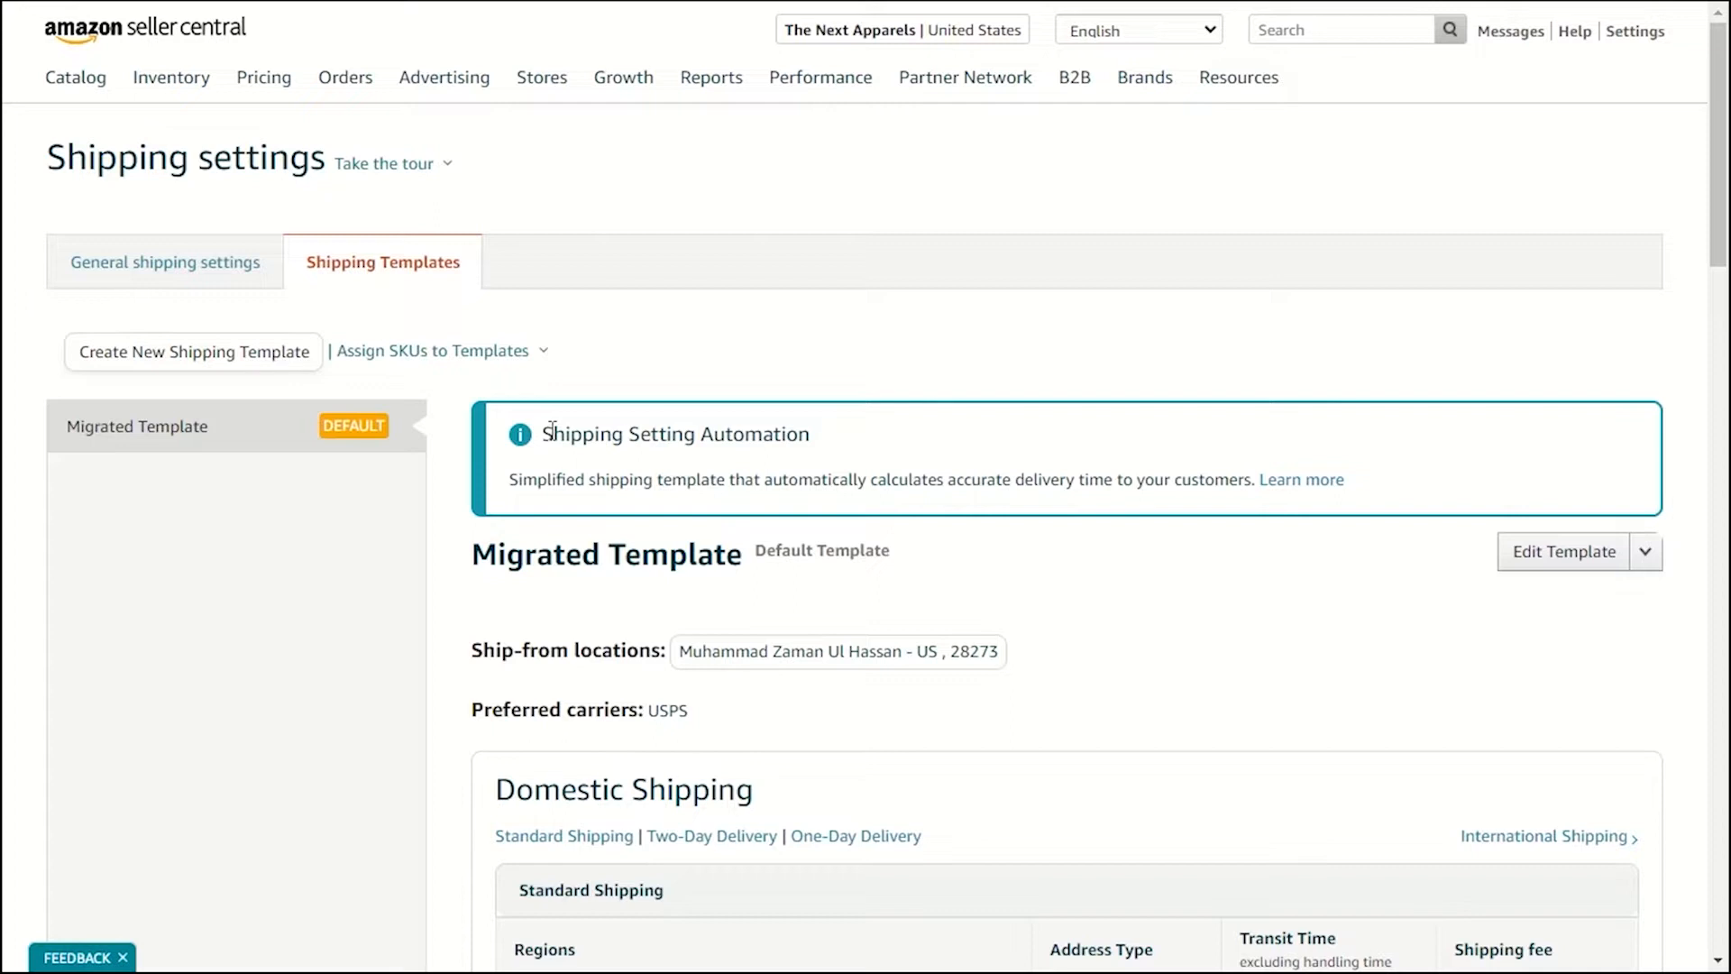
left_click(552, 429)
scroll(799, 495, "down", 2)
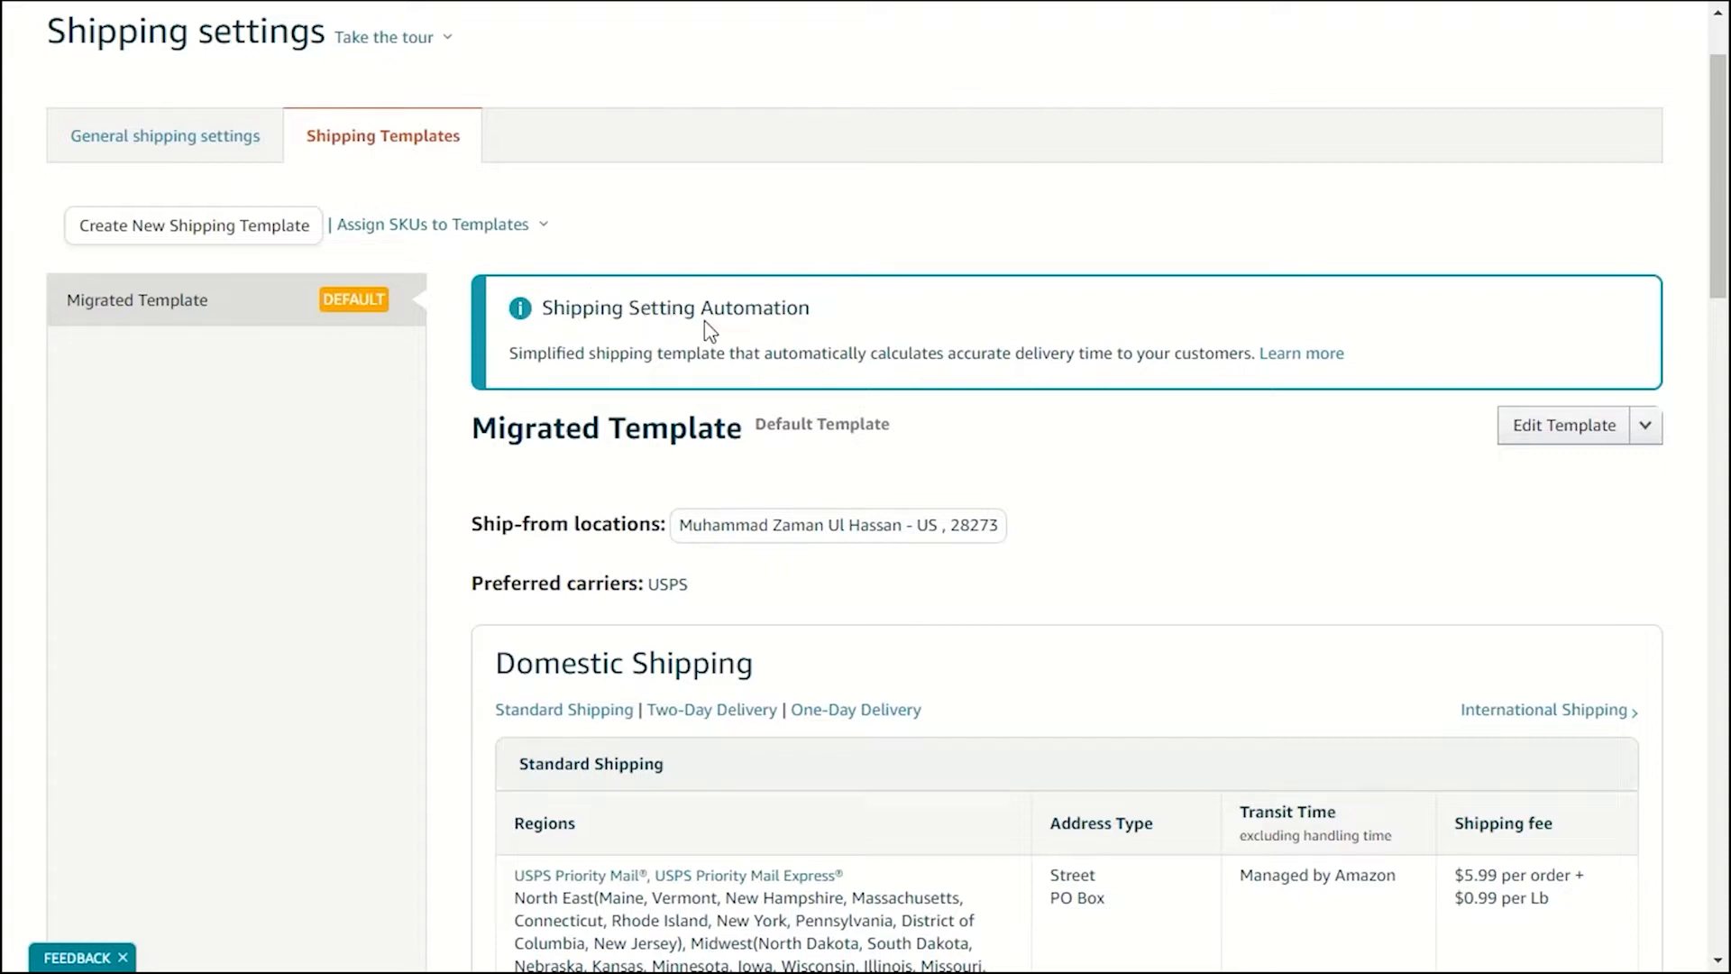
scroll(481, 236, "down", 3)
scroll(456, 208, "up", 3)
scroll(839, 513, "down", 3)
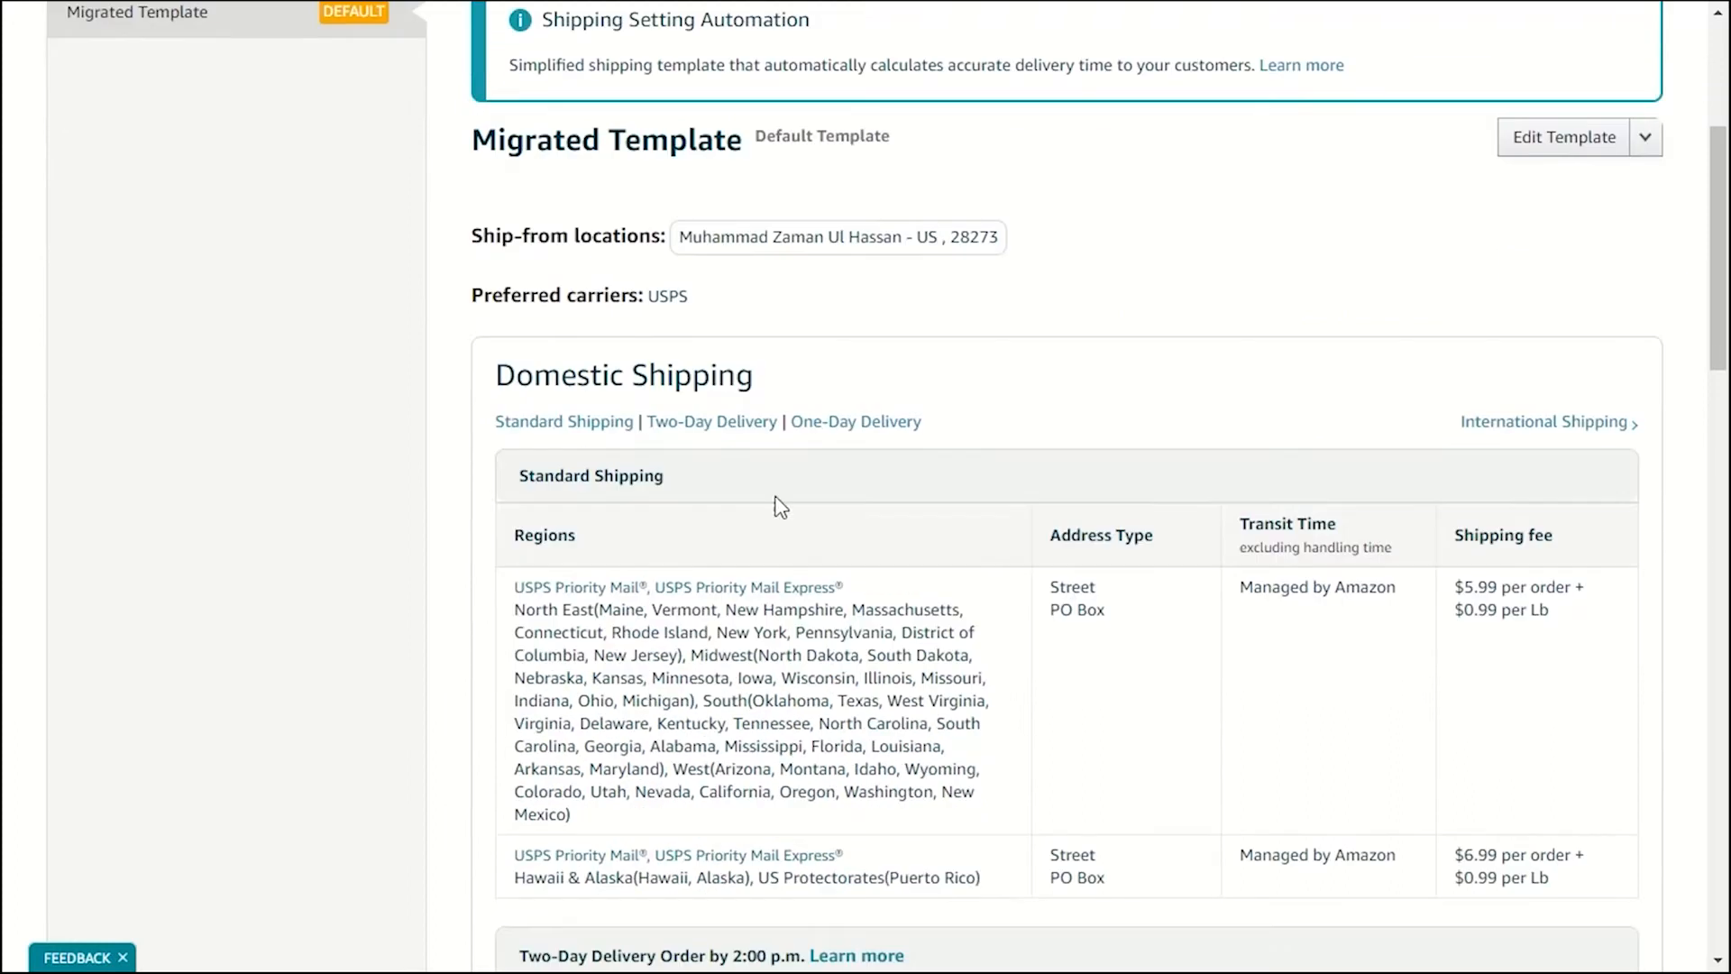
scroll(838, 521, "down", 3)
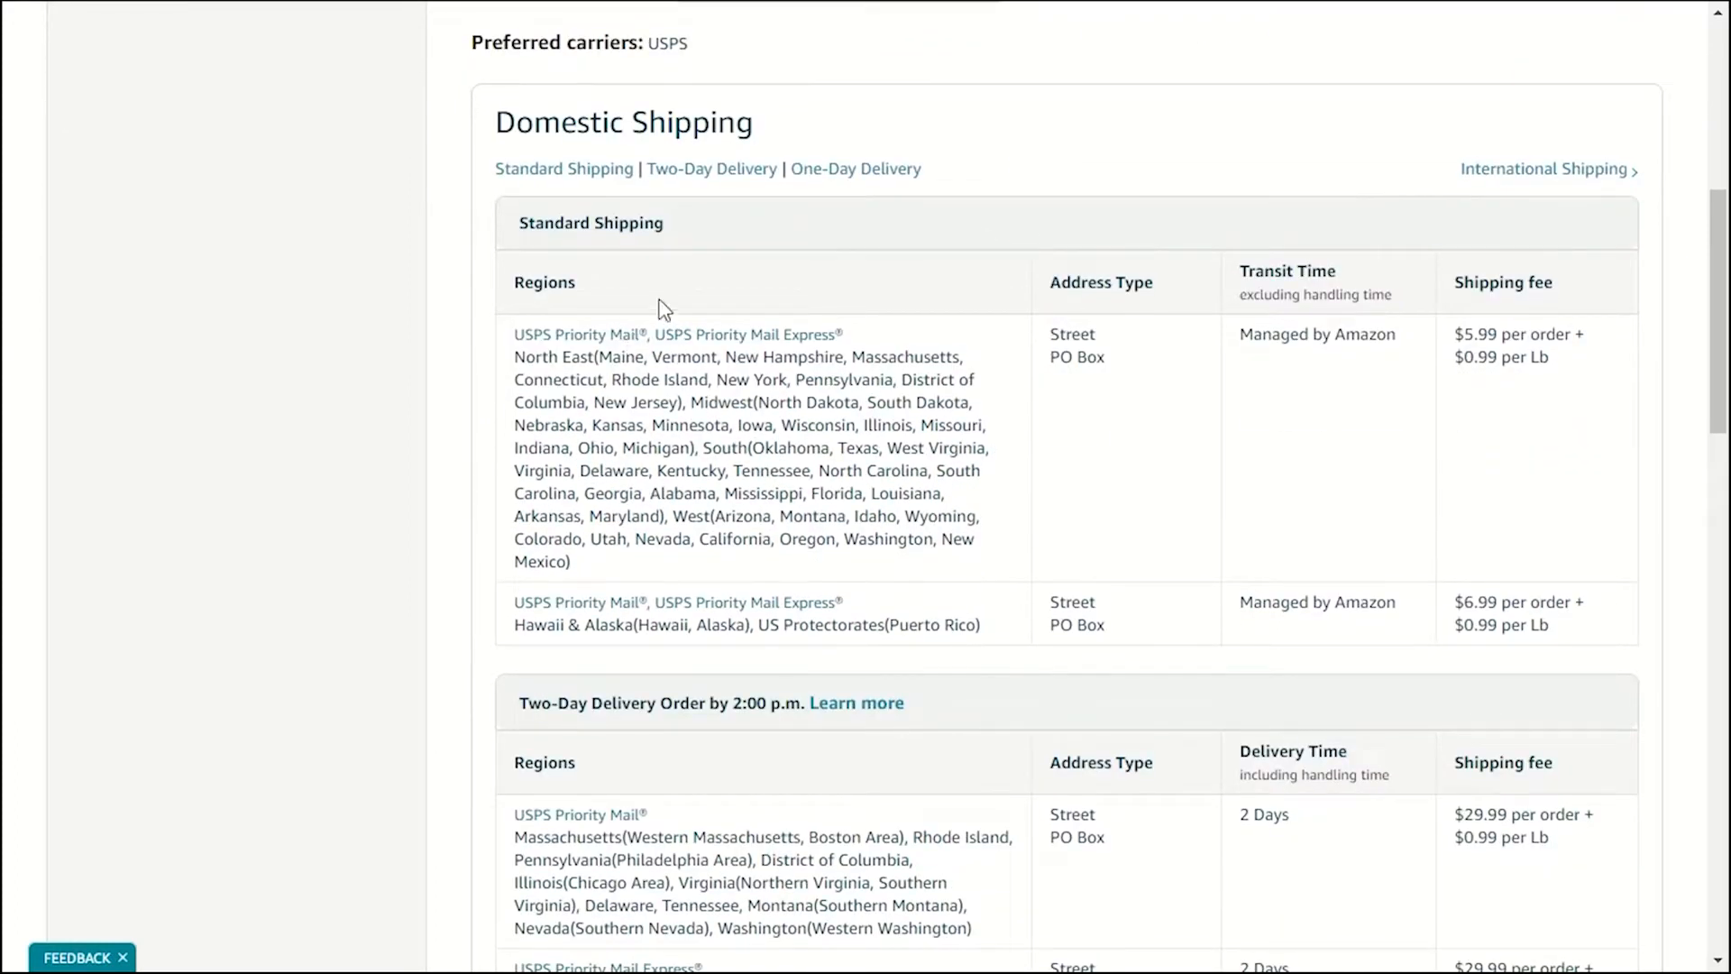
scroll(666, 311, "up", 3)
scroll(667, 325, "down", 3)
scroll(483, 328, "up", 4)
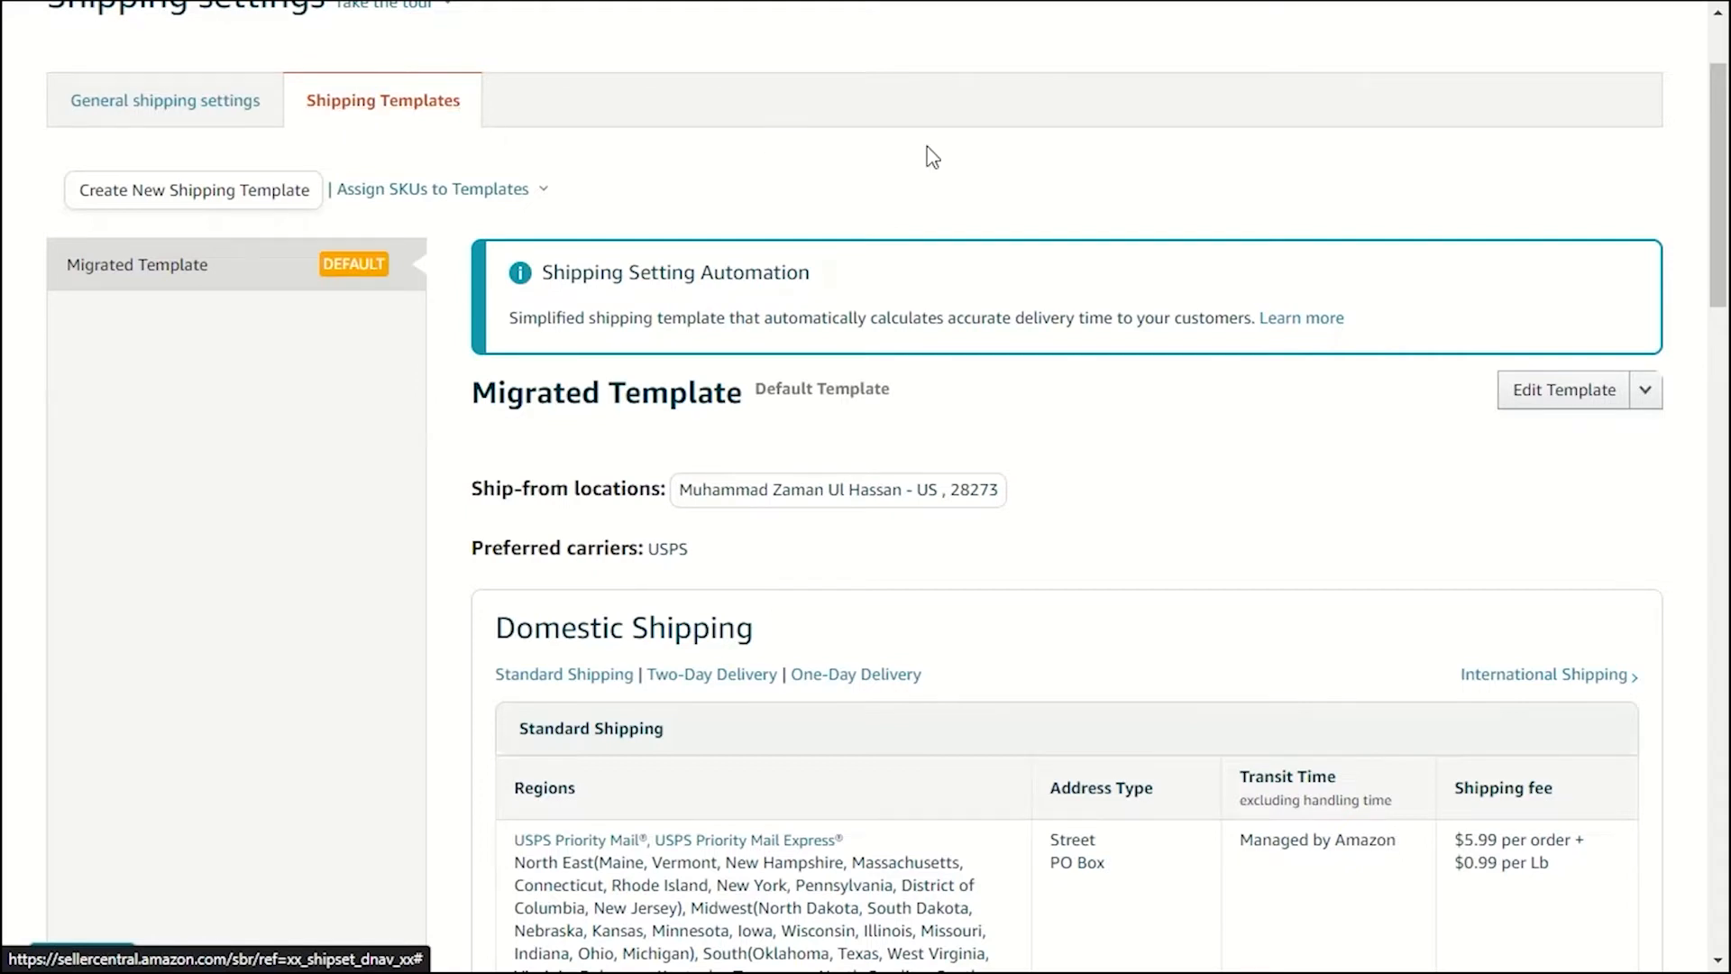
scroll(742, 174, "up", 1)
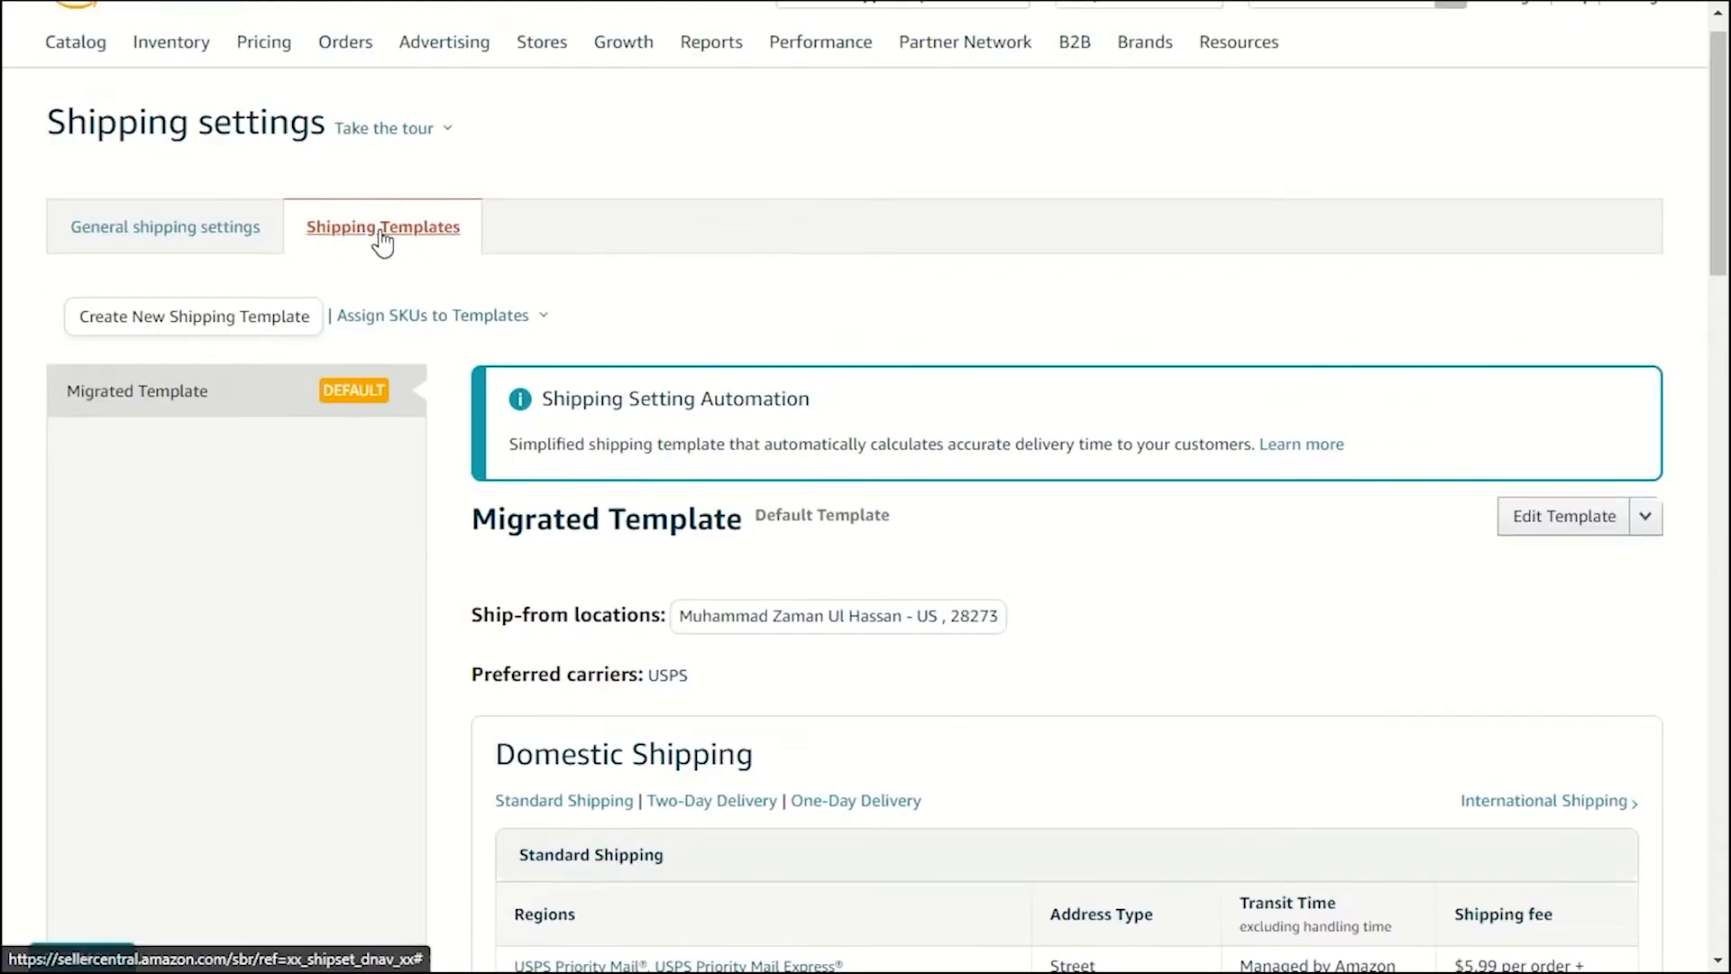
Switch from the shipping templates to the general shipping settings.
left_click(169, 236)
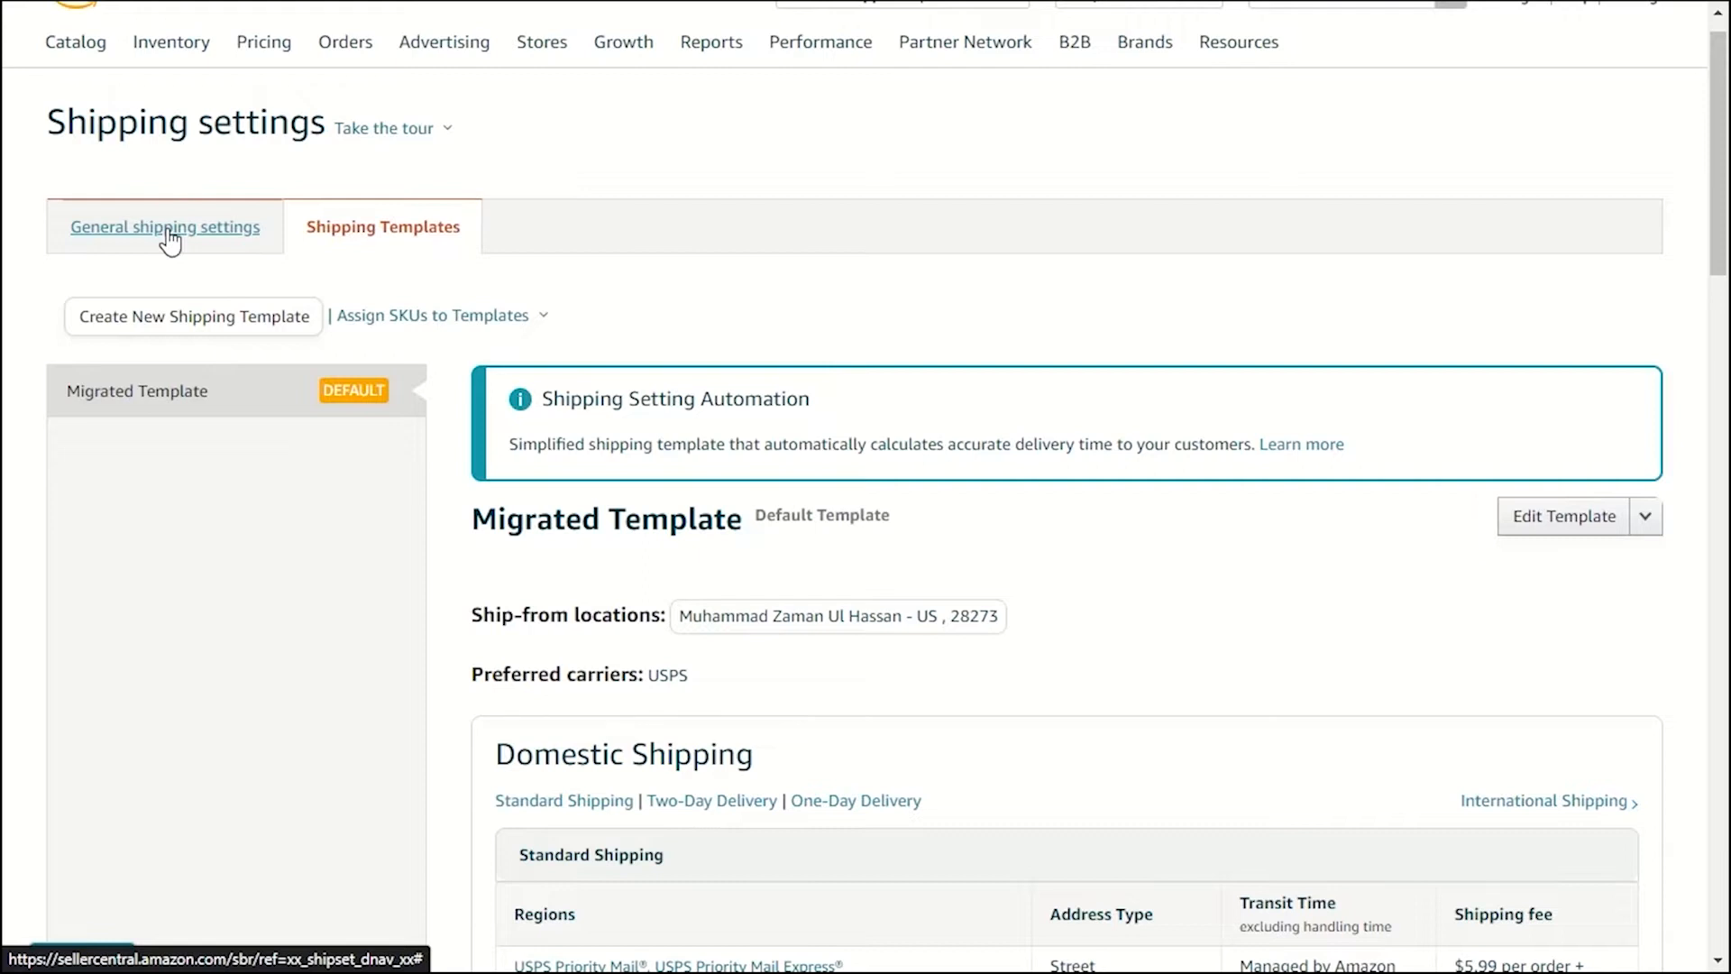
left_click(170, 236)
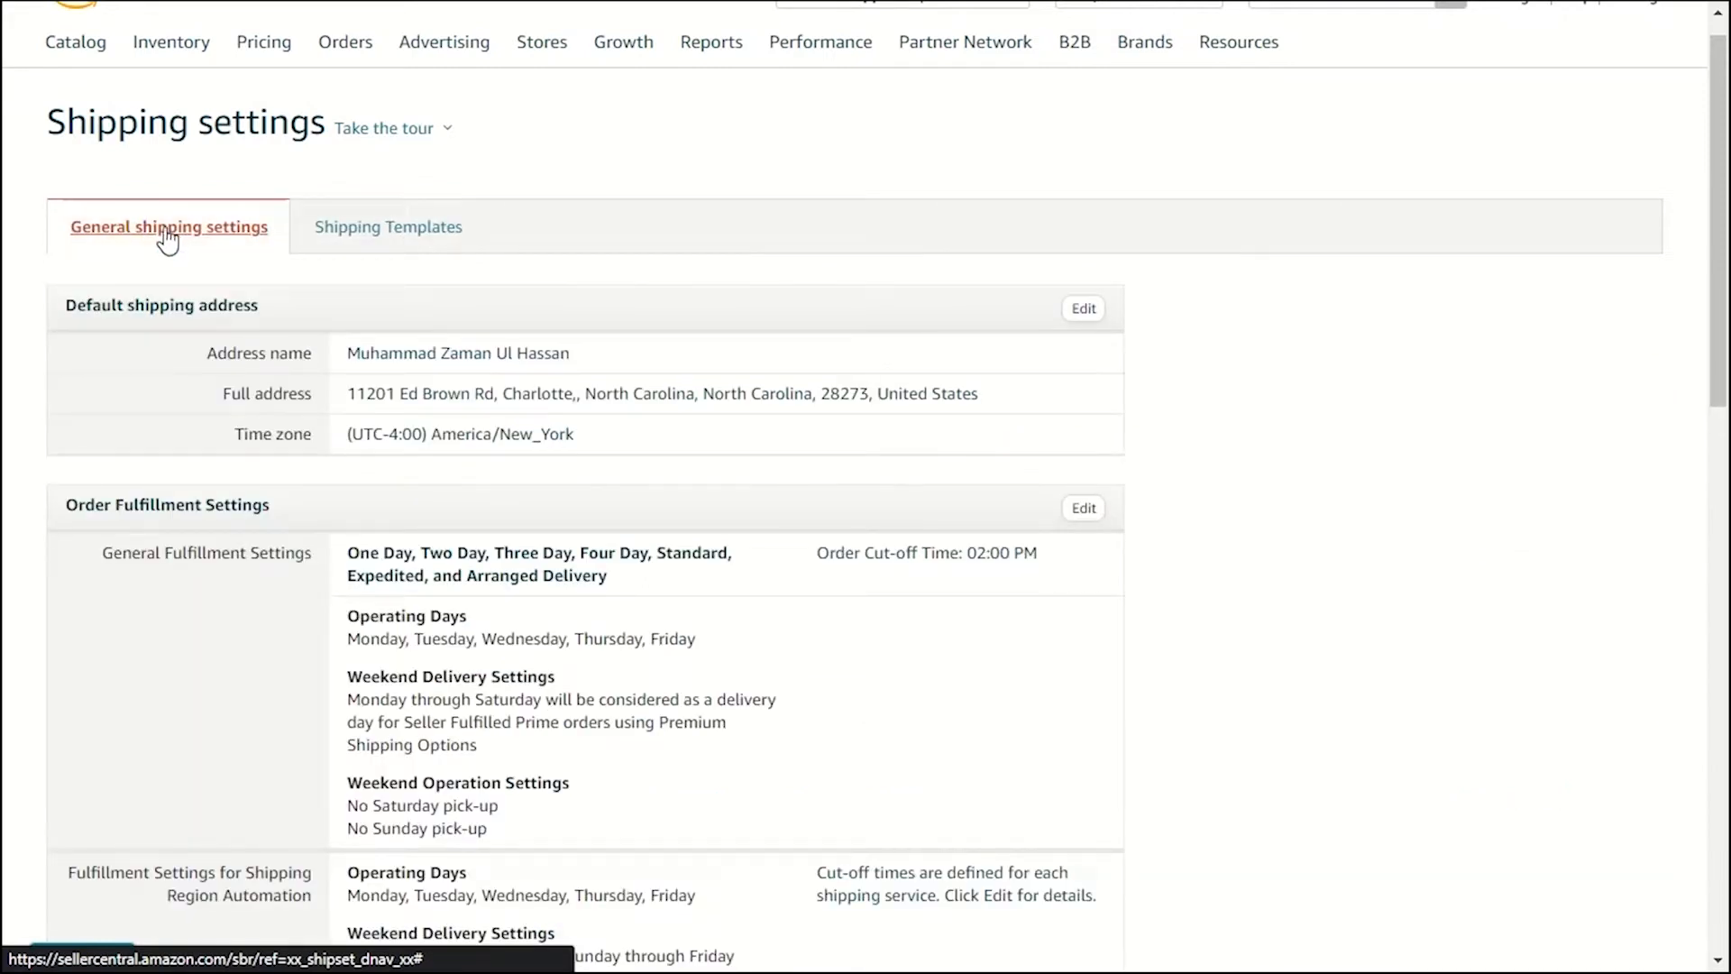
scroll(197, 301, "up", 1)
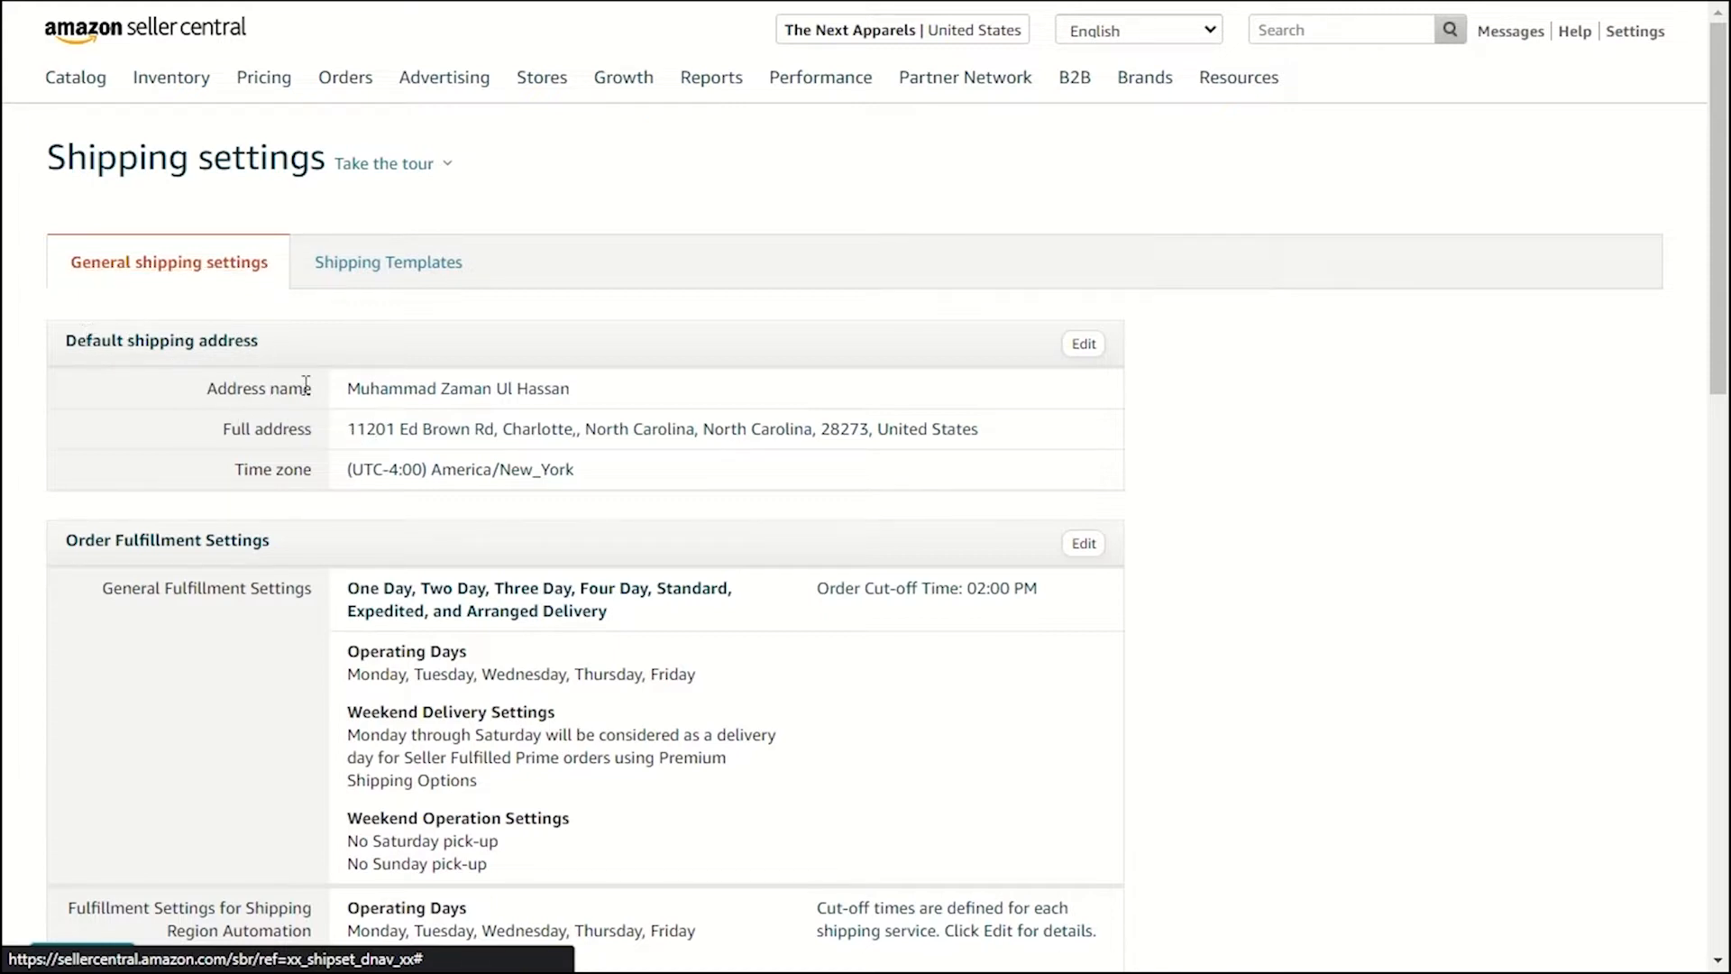
Examine the full address listed under the default shipping address.
left_click_drag(347, 427, 839, 421)
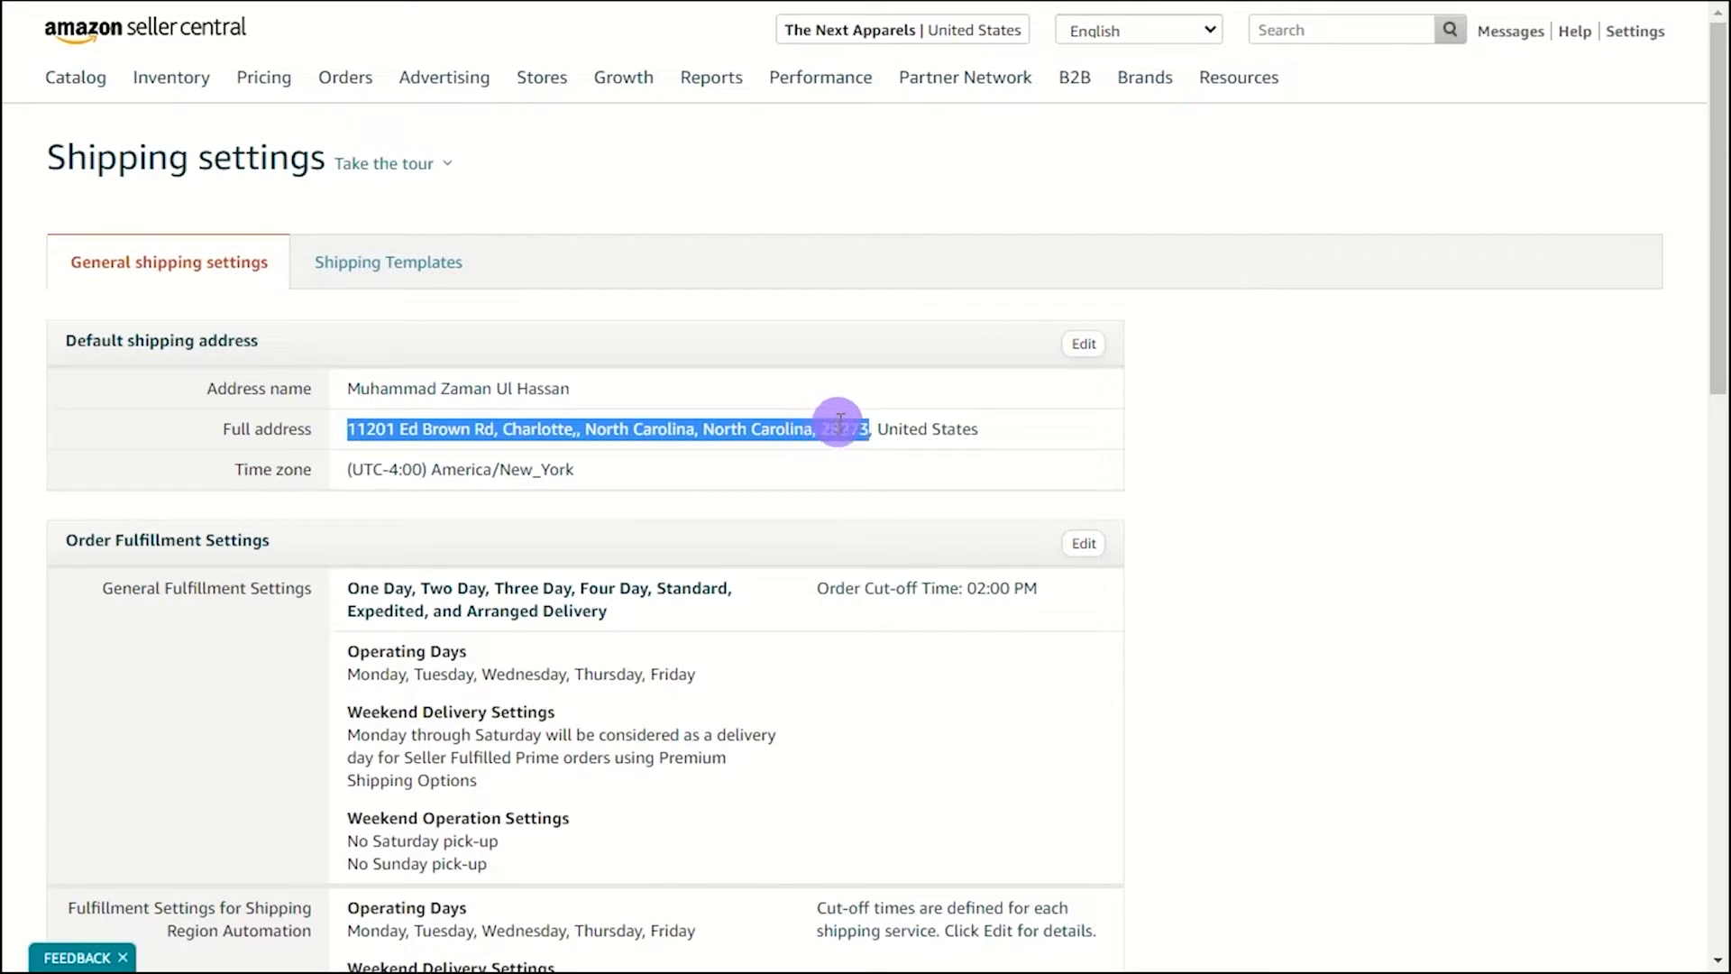
left_click_drag(839, 422, 839, 422)
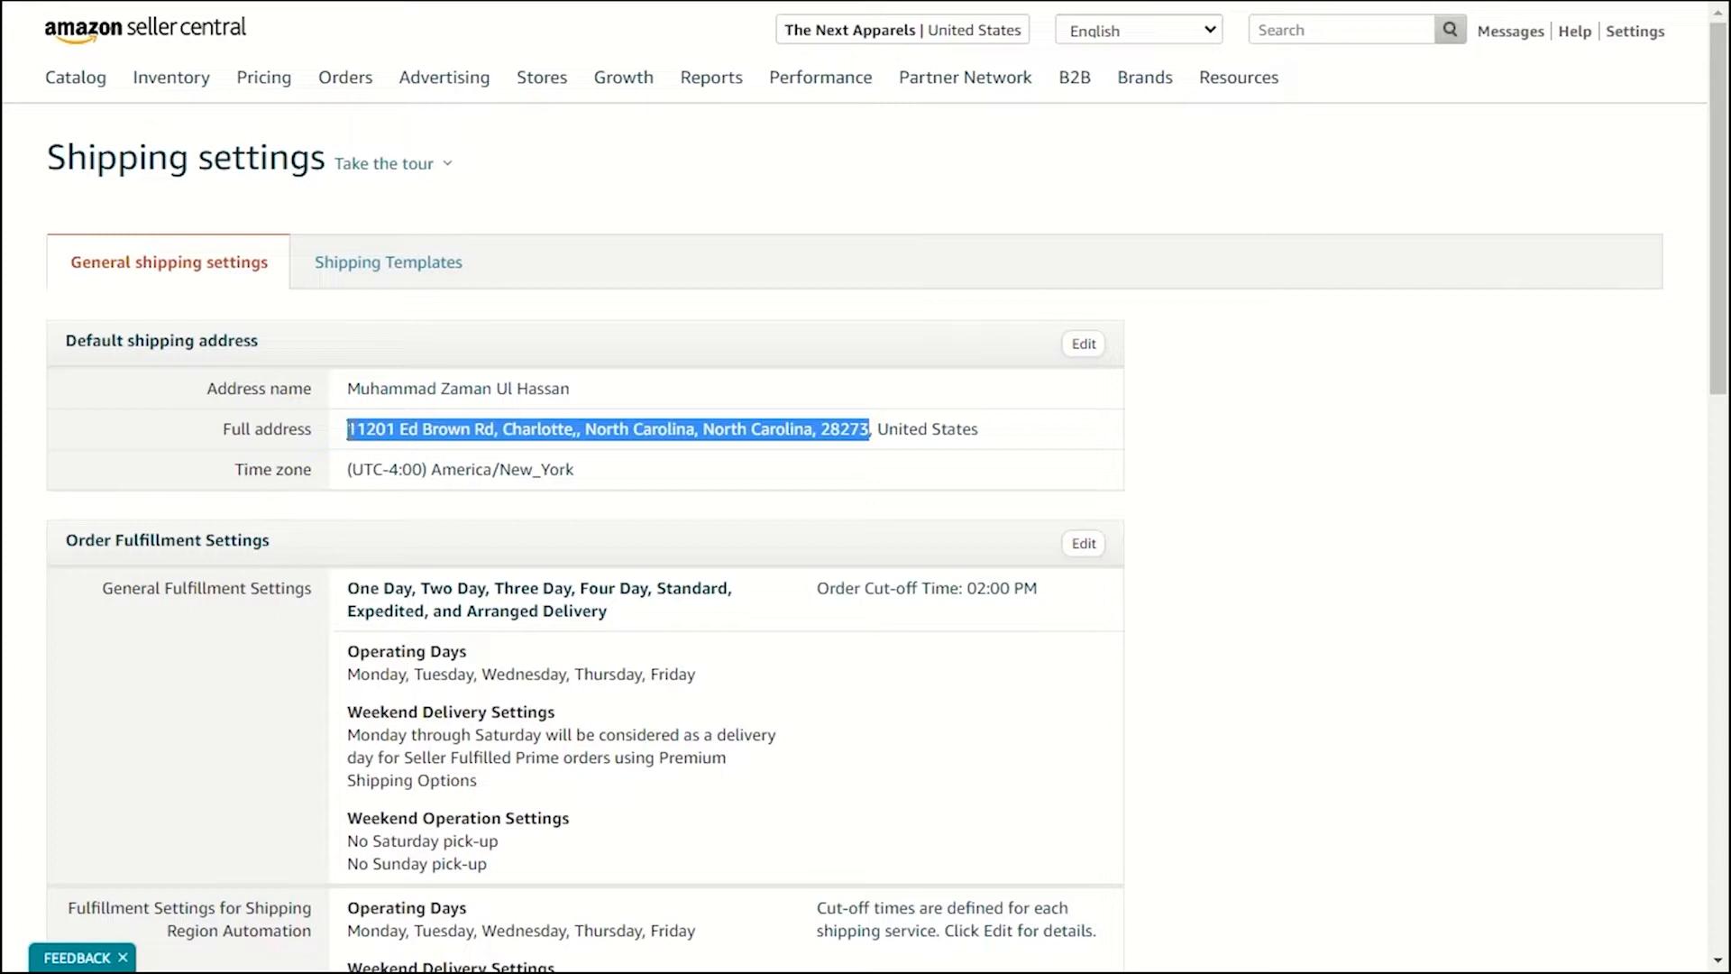
left_click(347, 428)
double_click(348, 428)
left_click(348, 428)
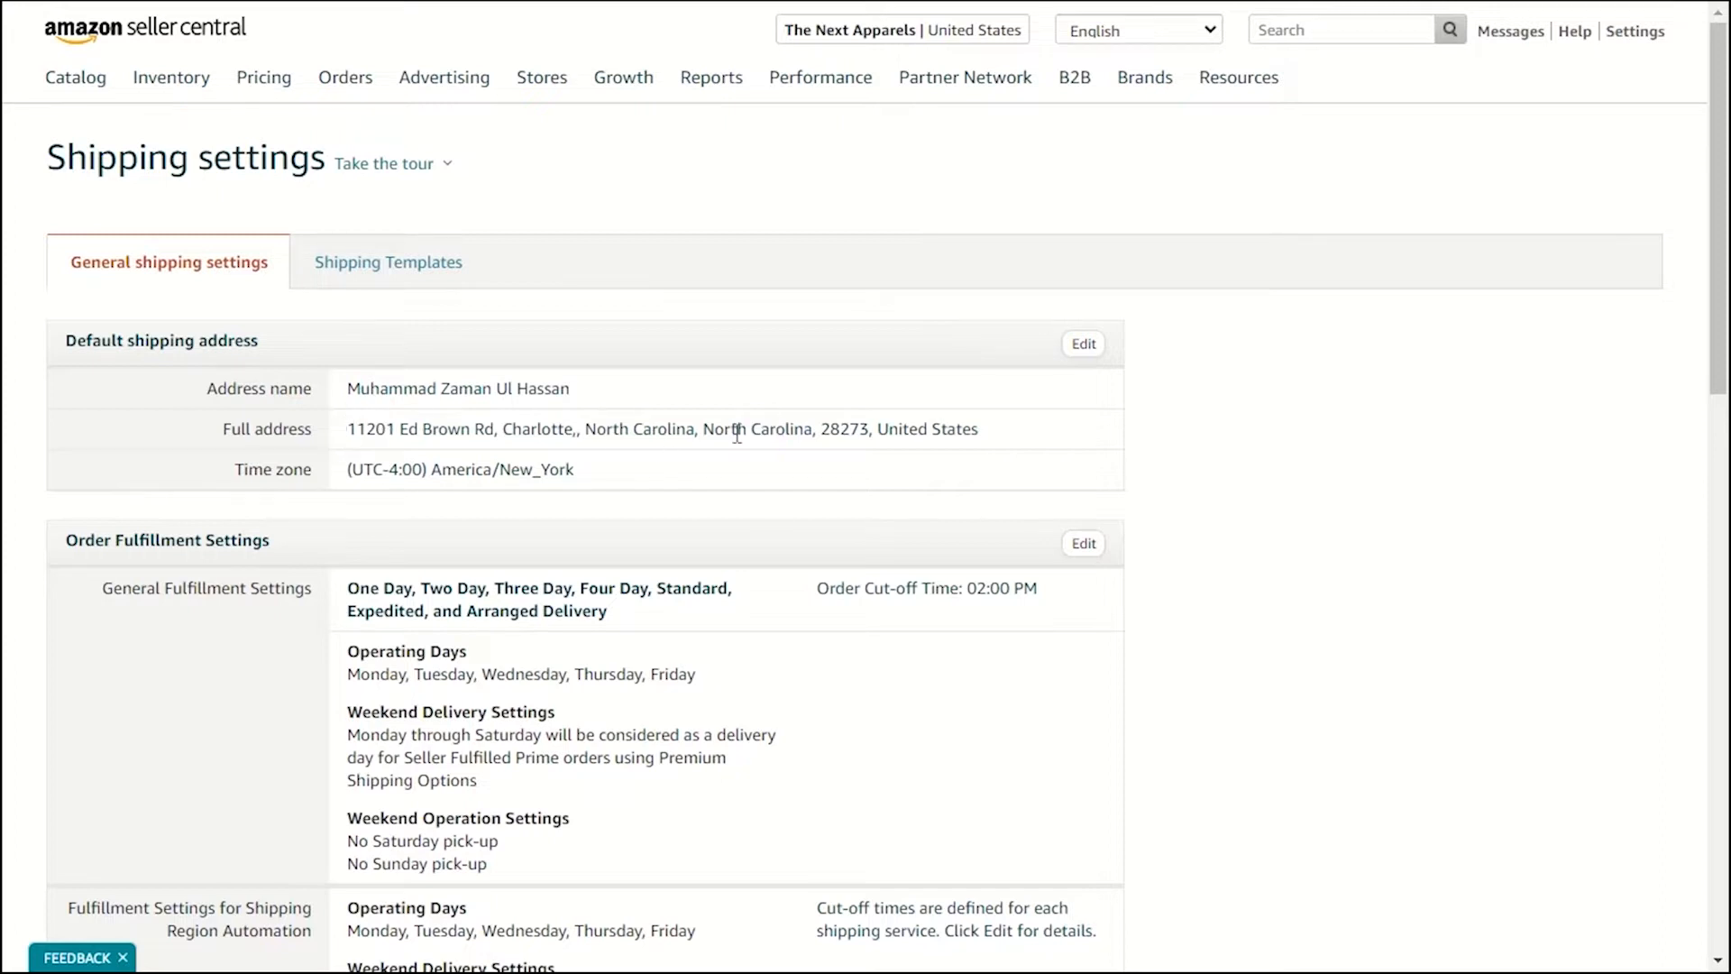
left_click(530, 423)
double_click(352, 421)
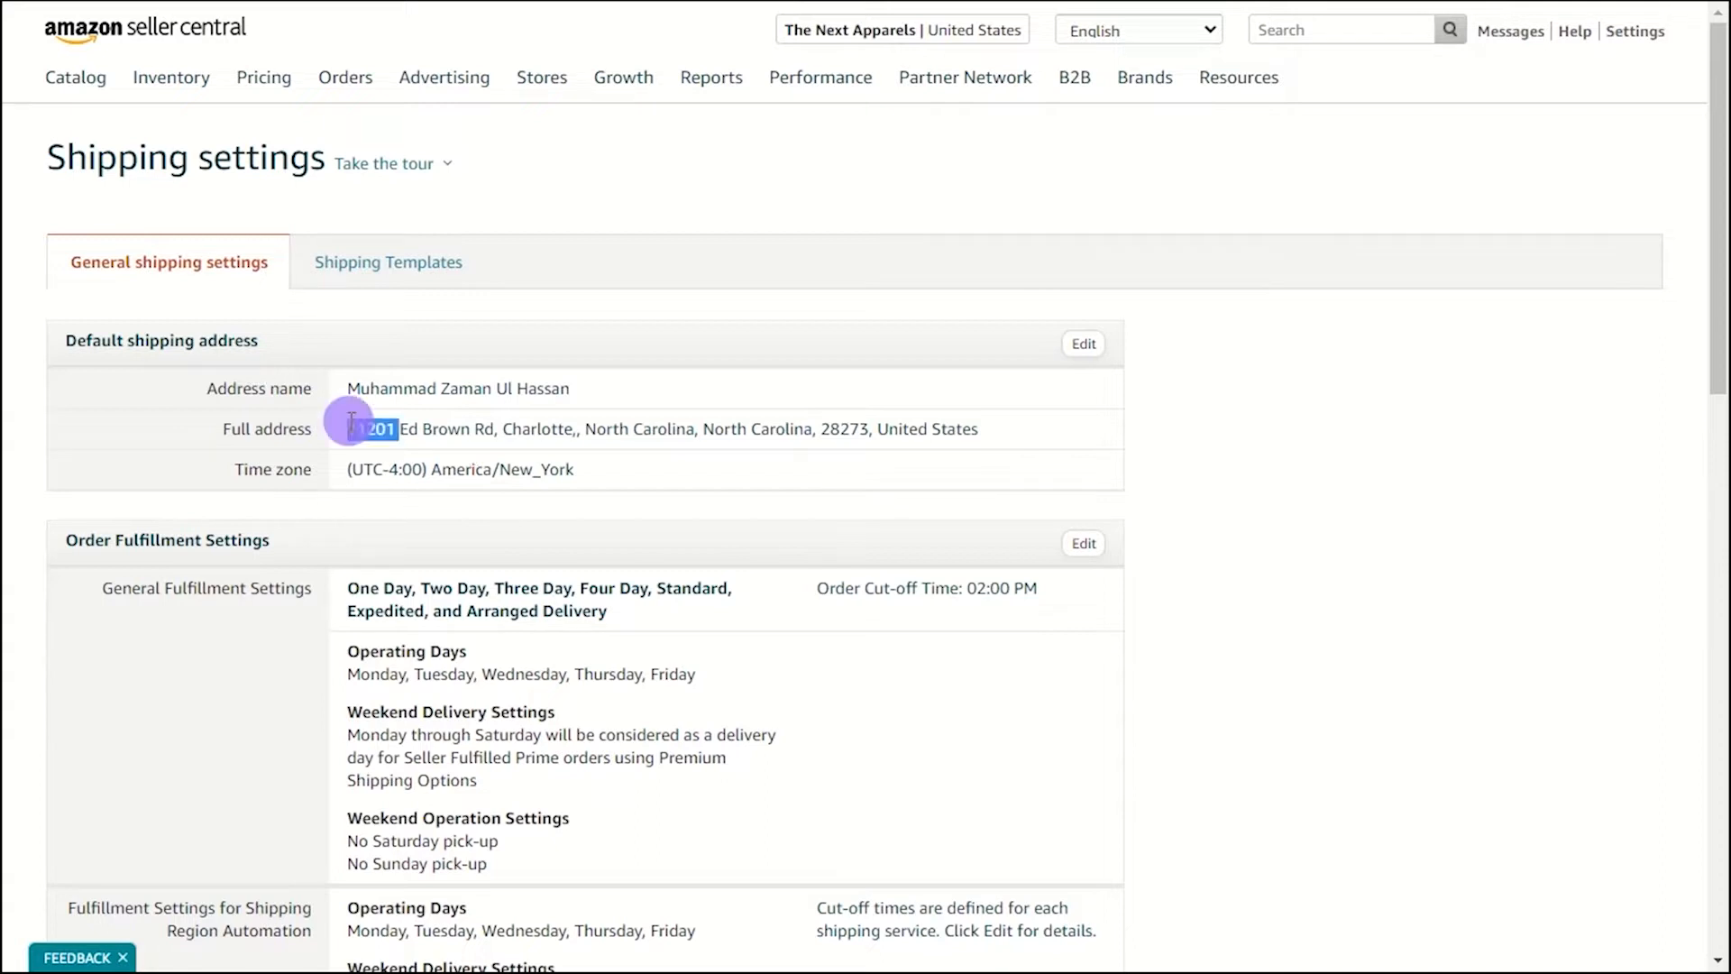
Open the default shipping address for editing, look over the selectable addresses and time zone, and close it without saving.
left_click(346, 427)
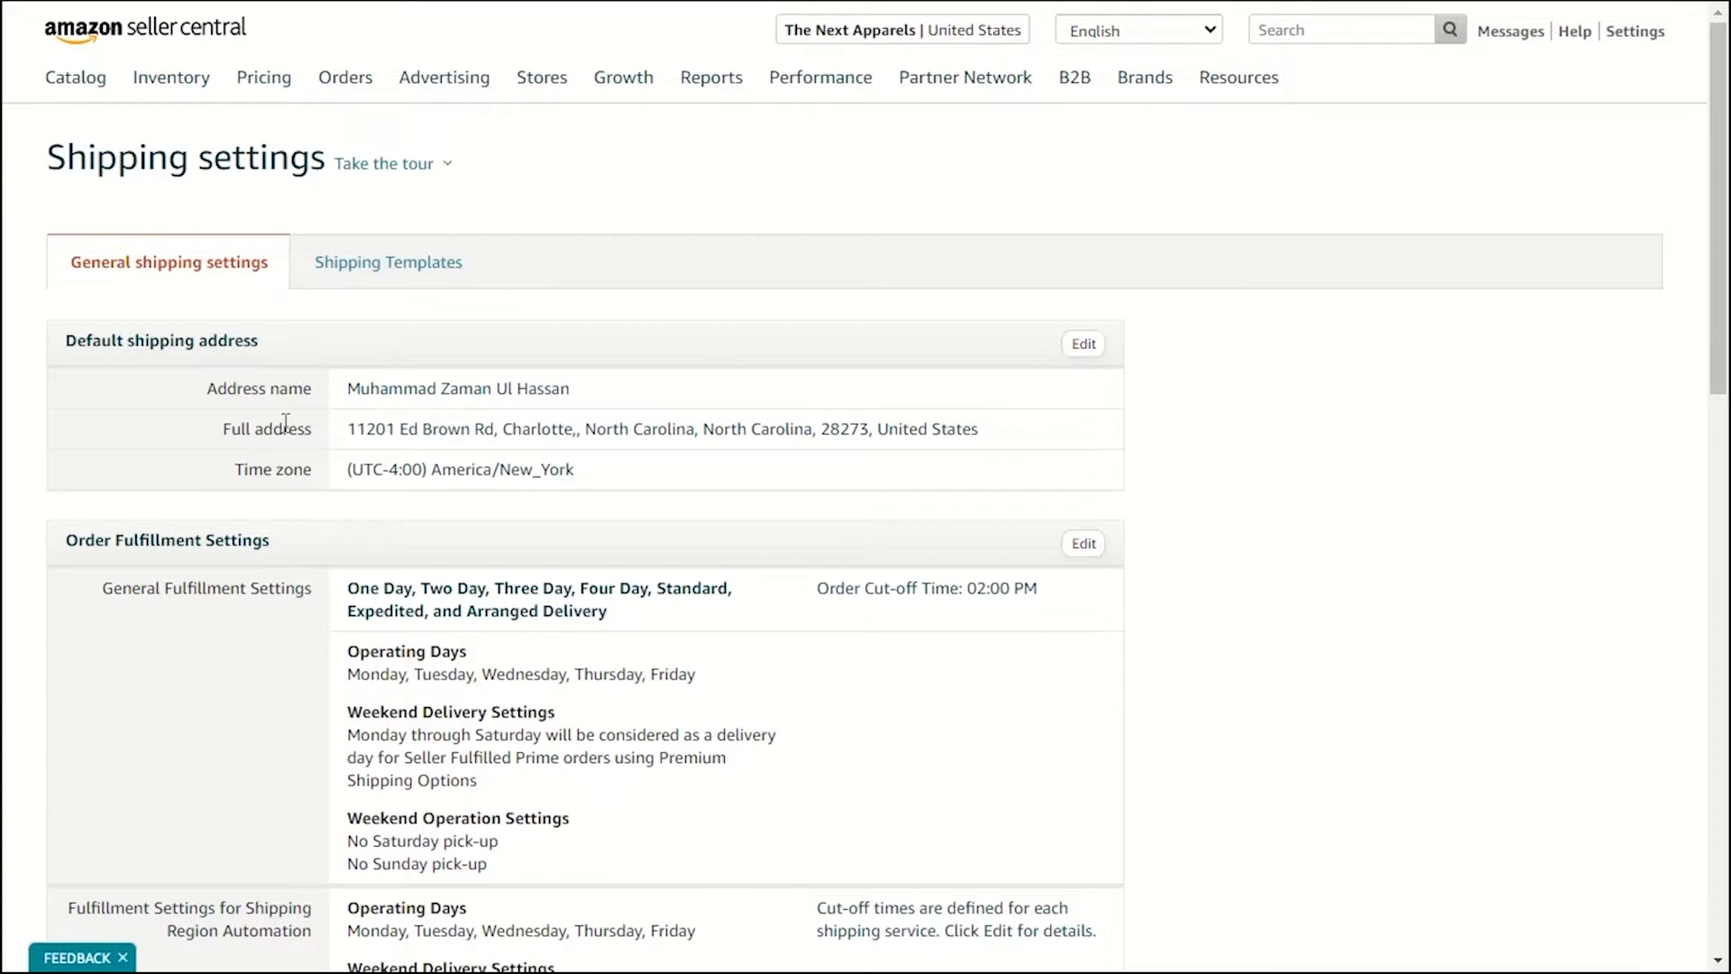
left_click(1077, 344)
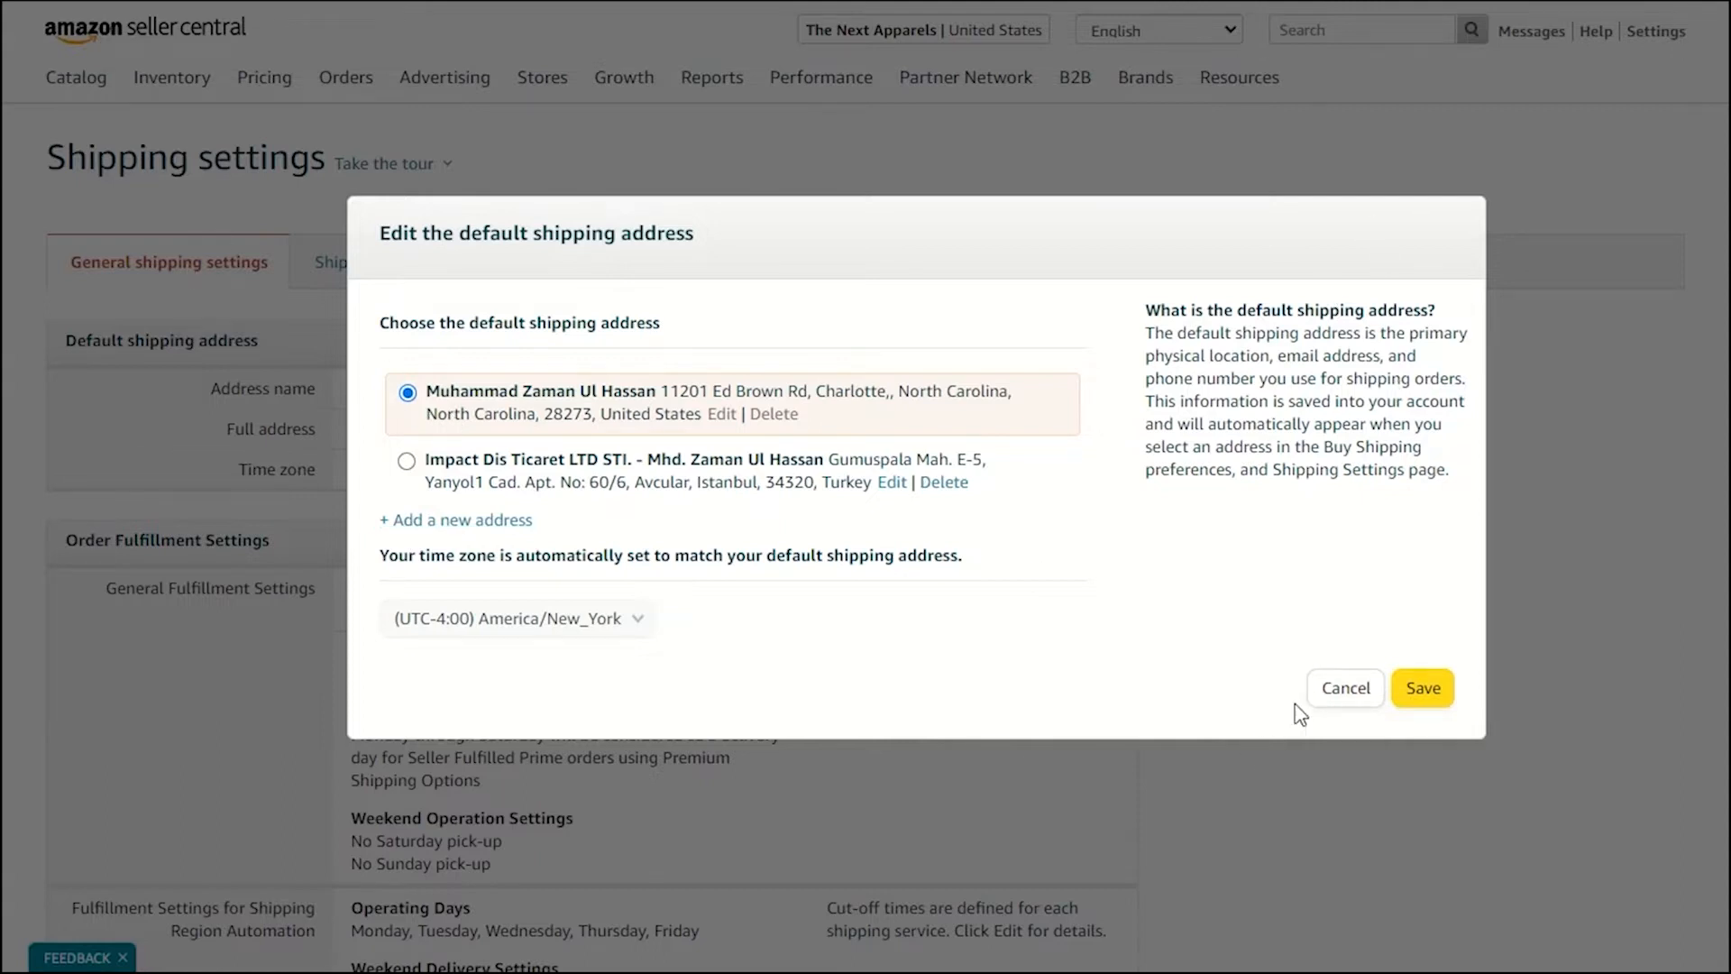
left_click(1346, 688)
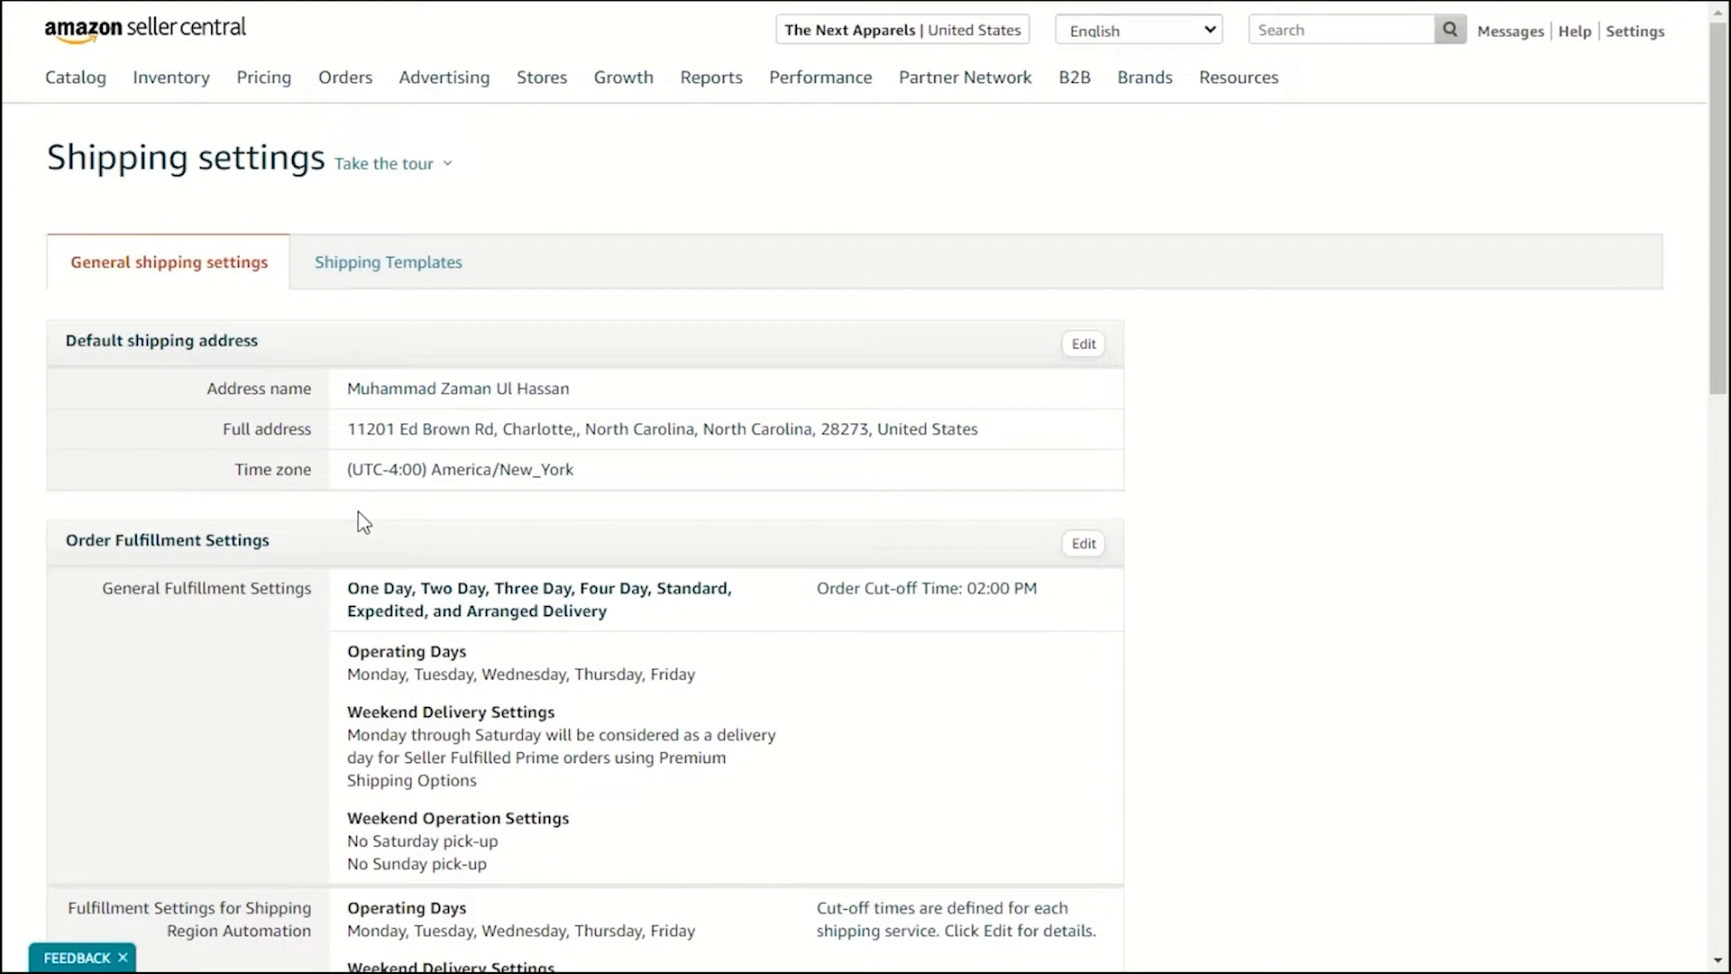
Examine the full address and time zone listed under the default shipping address.
double_click(362, 424)
left_click(251, 423)
left_click(293, 434)
scroll(419, 436, "down", 1)
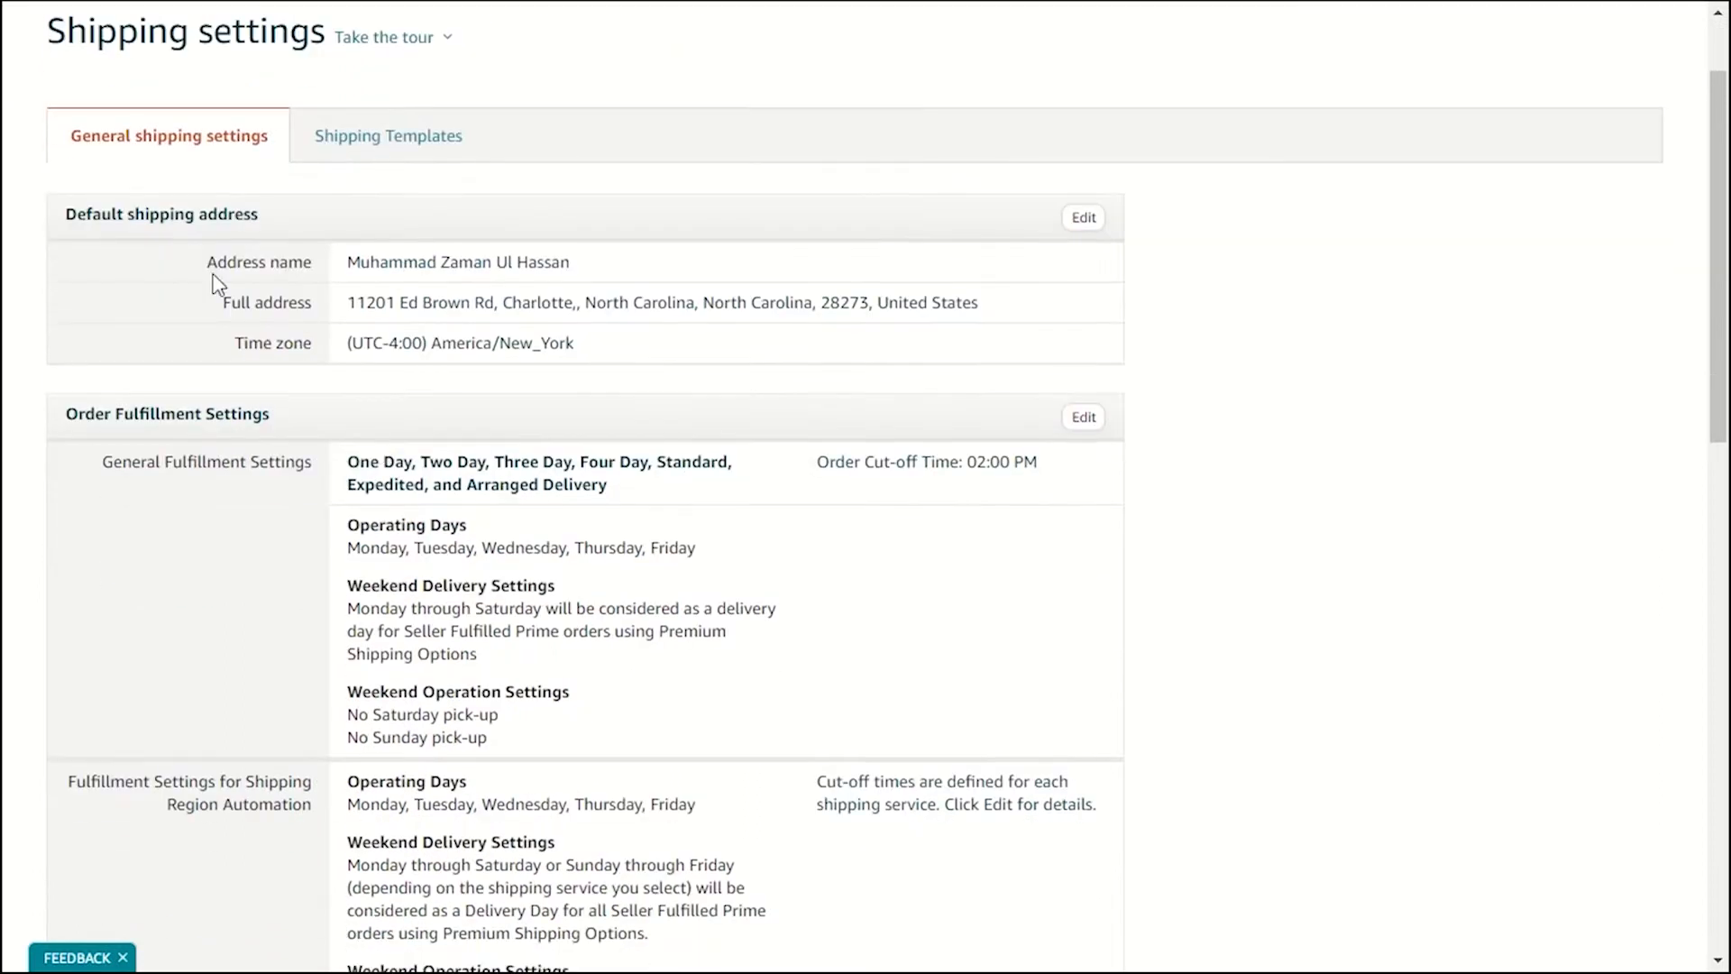
double_click(551, 345)
left_click(548, 345)
Examine the operating days, weekend delivery and weekend pick-up settings in the order fulfillment section.
scroll(14, 413, "down", 2)
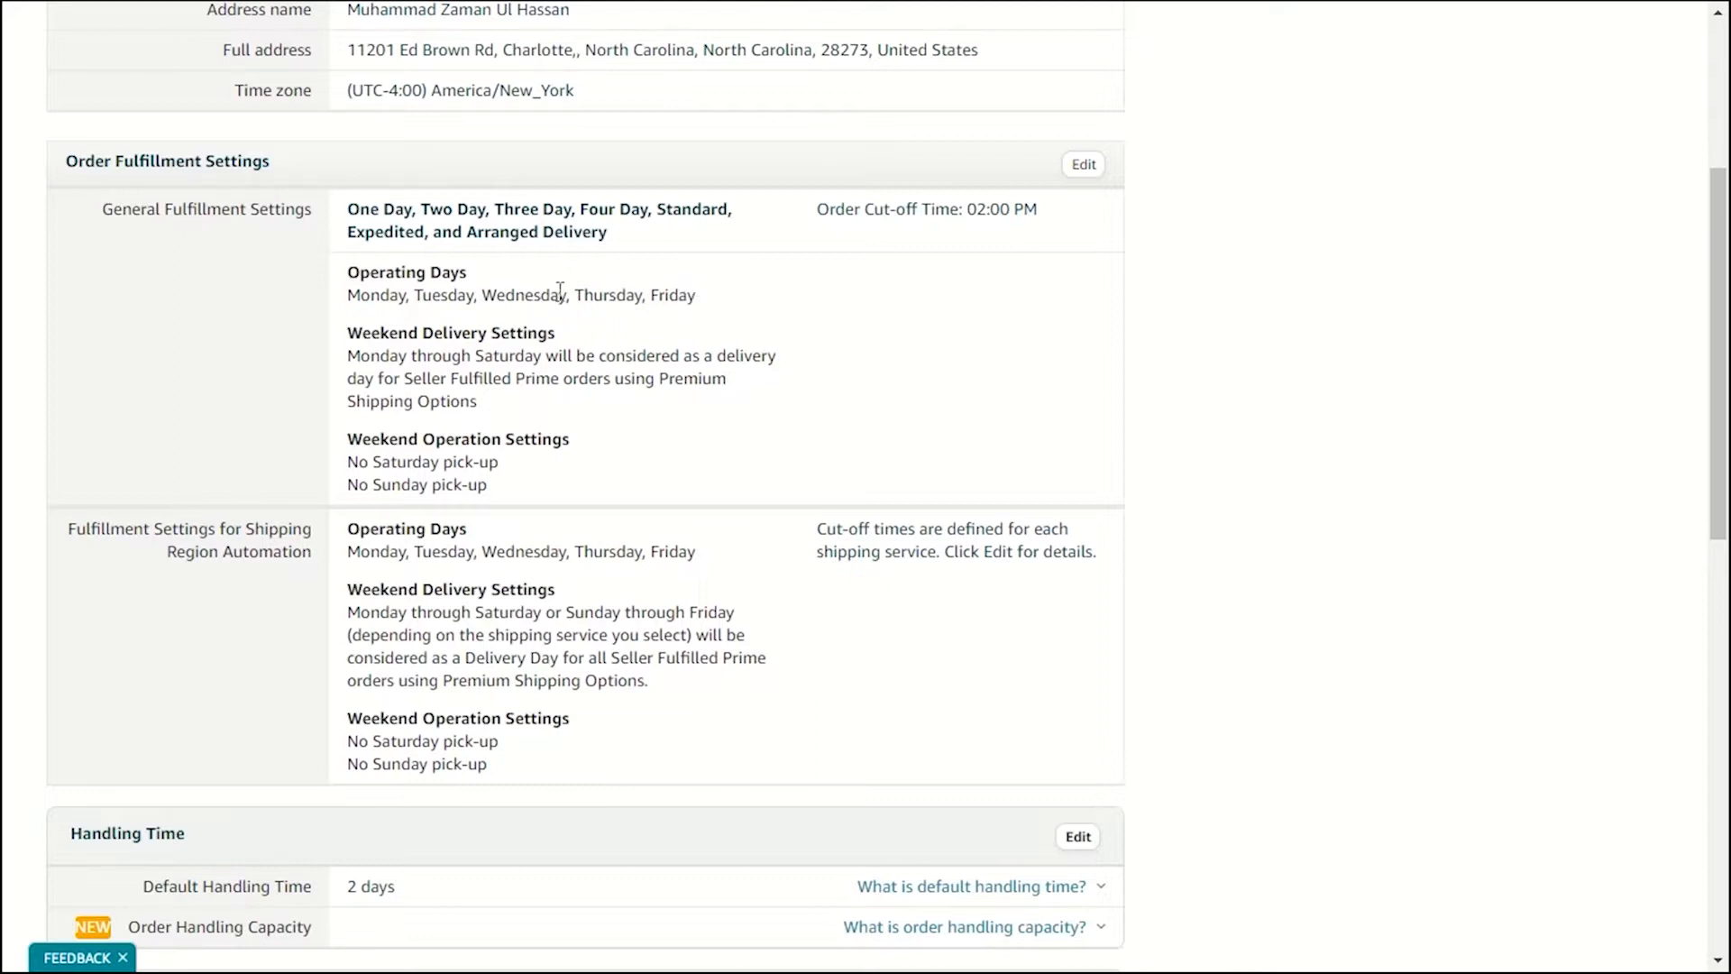
left_click(358, 354)
left_click_drag(370, 470, 445, 482)
left_click(494, 481)
scroll(746, 216, "down", 1)
scroll(430, 337, "down", 1)
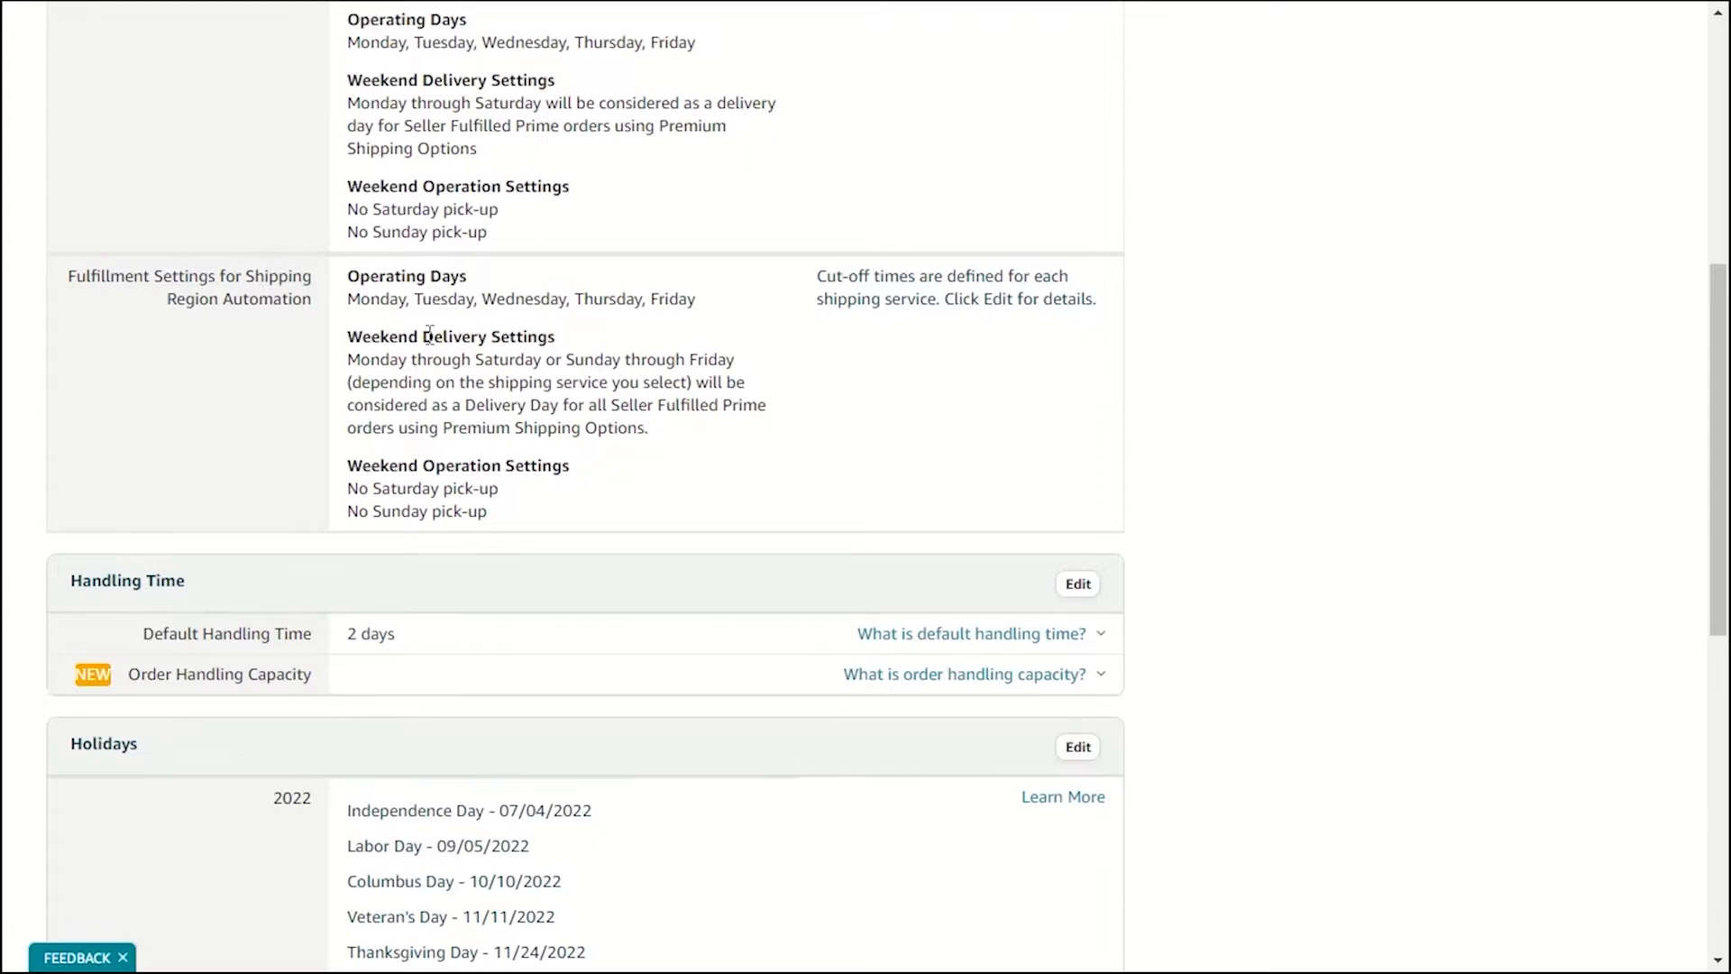
scroll(424, 324, "down", 1)
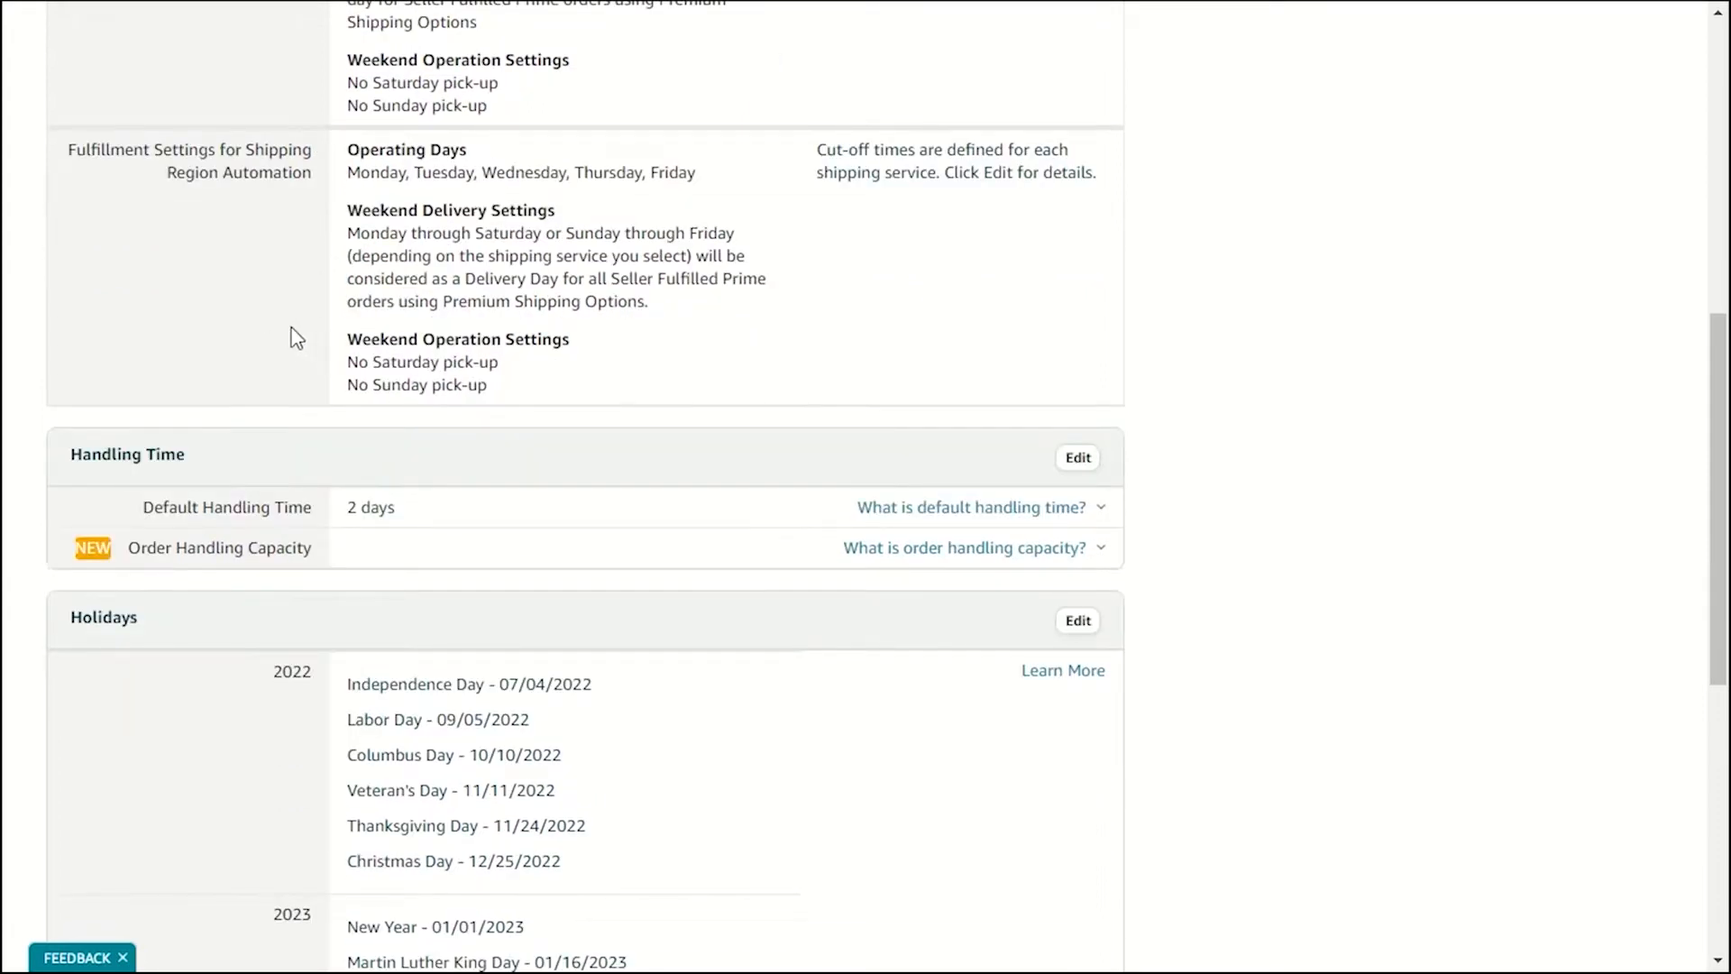
Examine the default handling time and the holidays listed for 2022 and 2023.
scroll(541, 261, "down", 2)
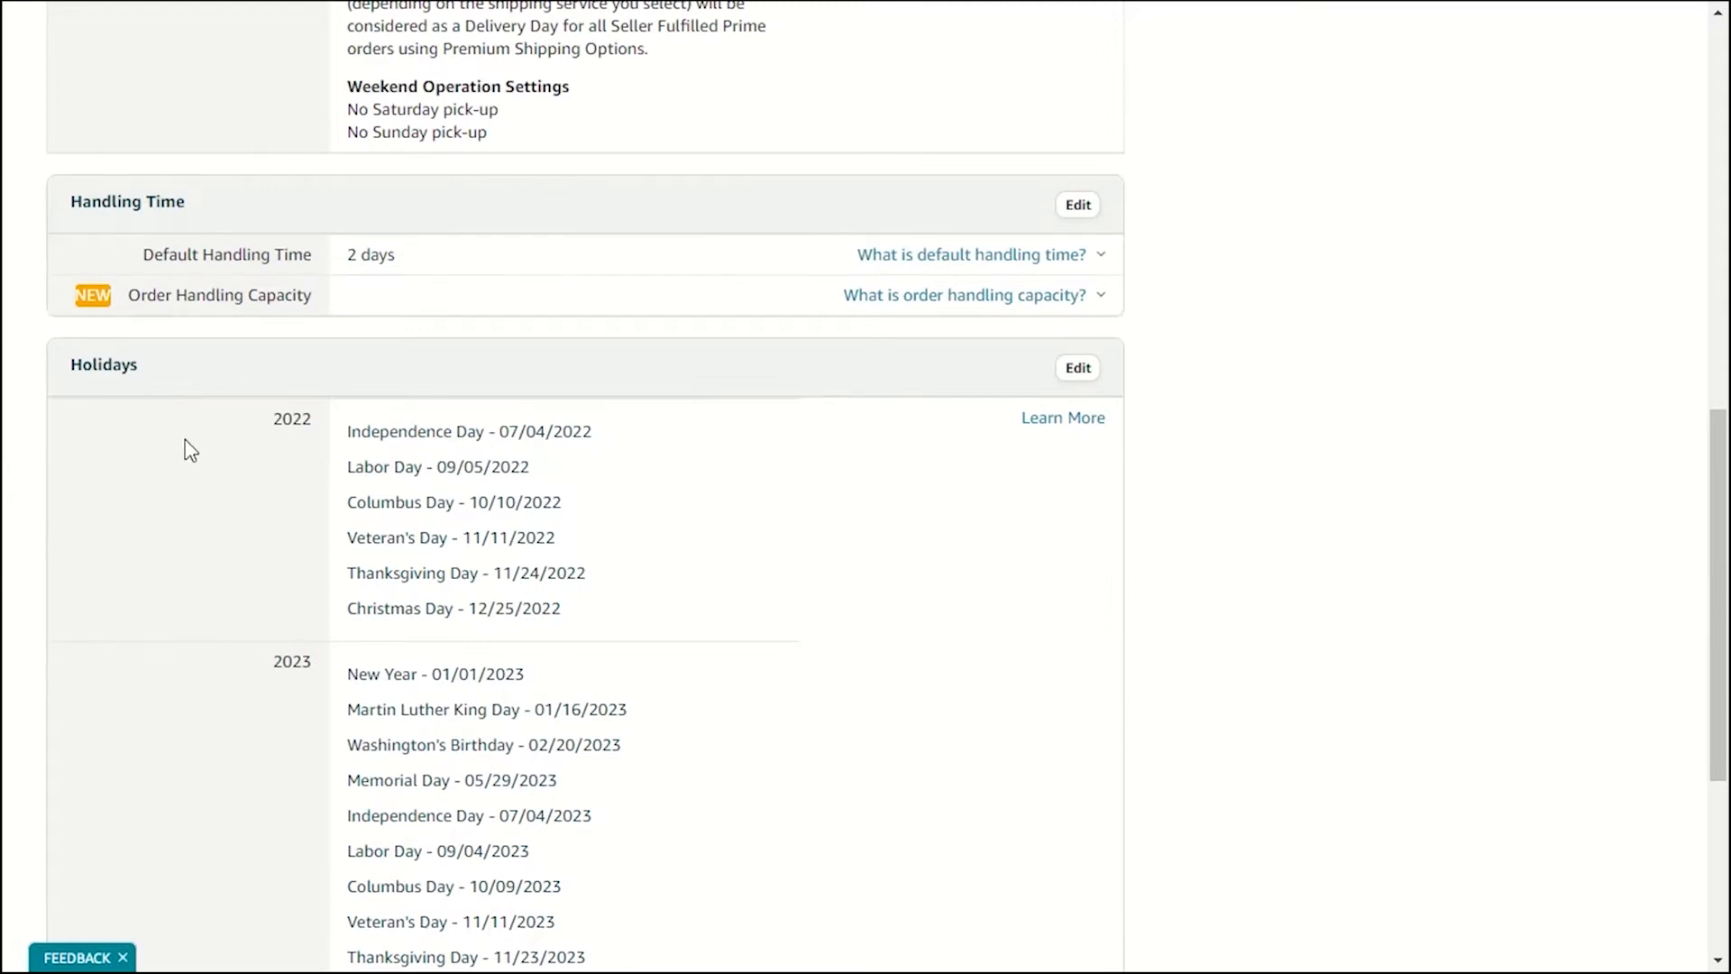
left_click_drag(394, 256, 351, 246)
left_click(353, 247)
left_click(360, 259)
left_click(377, 254)
triple_click(352, 250)
left_click(356, 249)
scroll(357, 251, "up", 4)
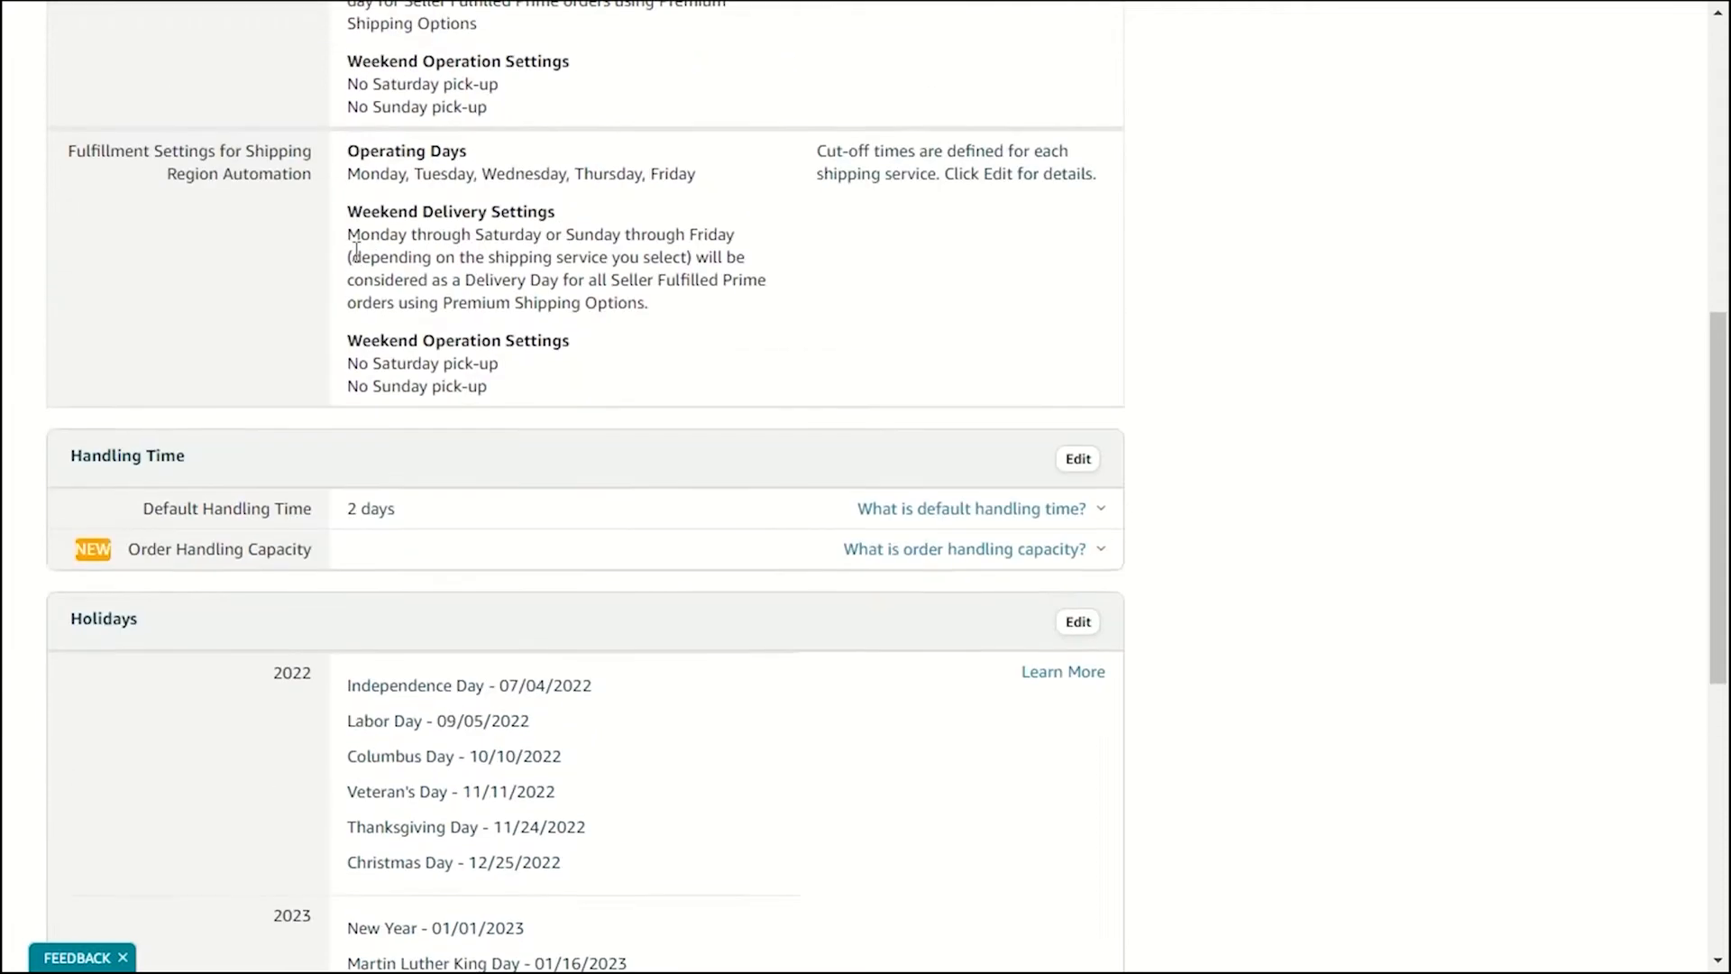
scroll(356, 262, "down", 4)
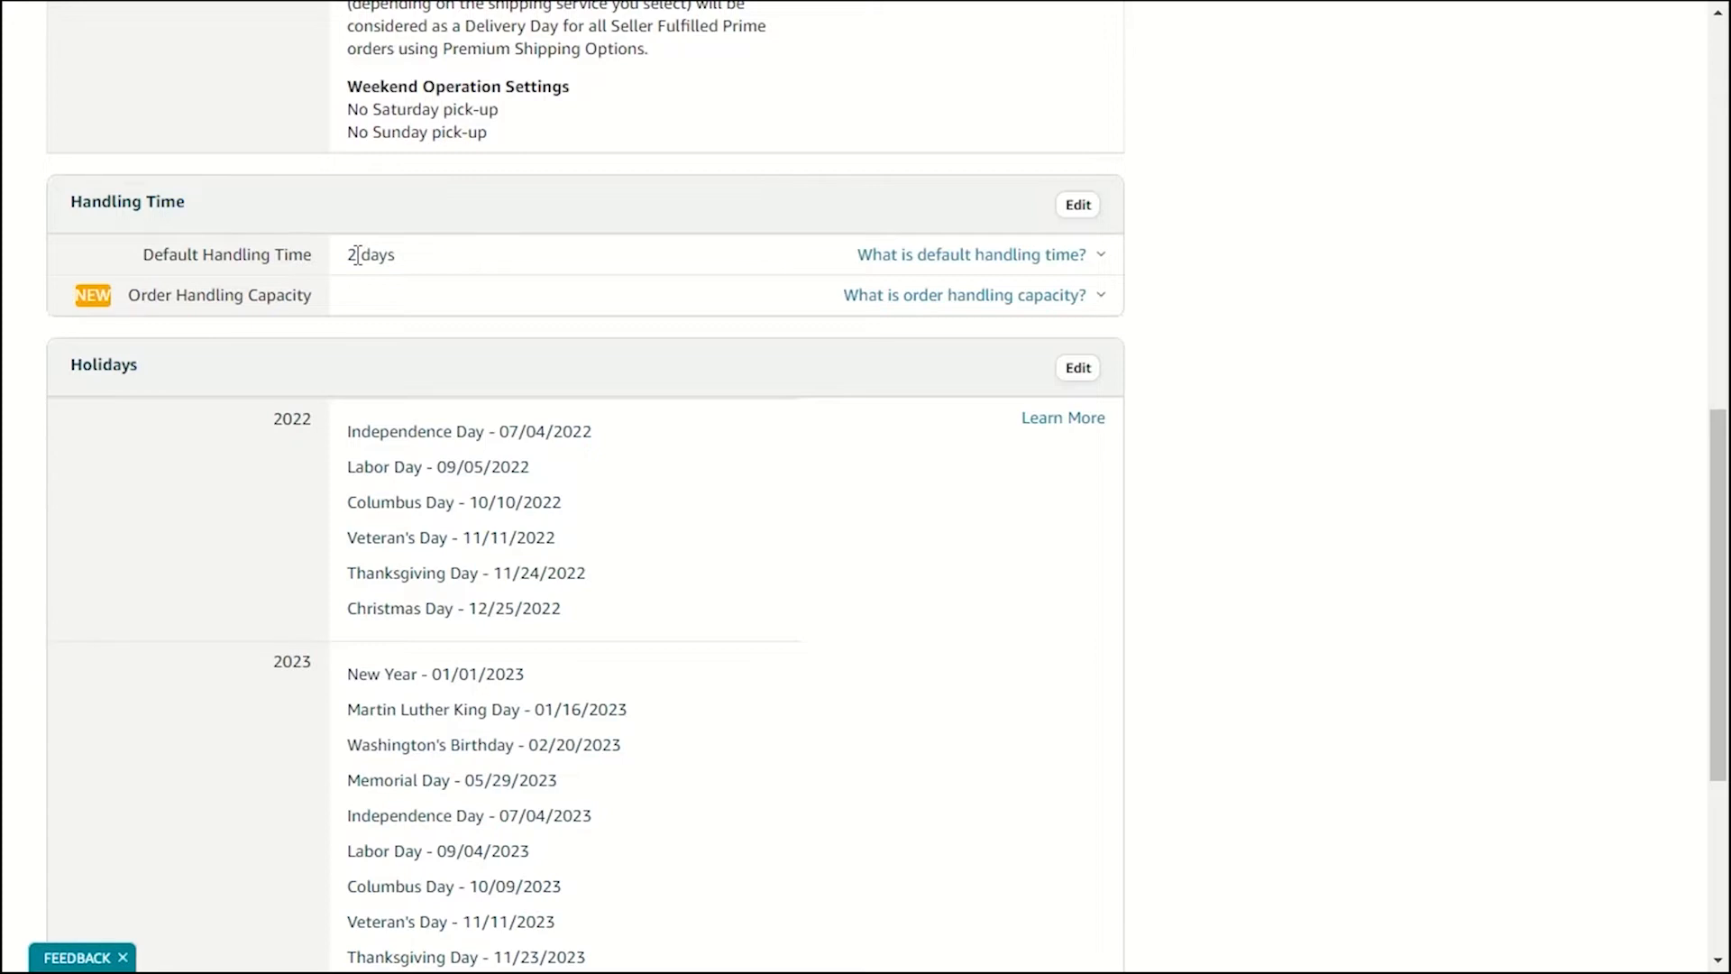
scroll(388, 257, "down", 1)
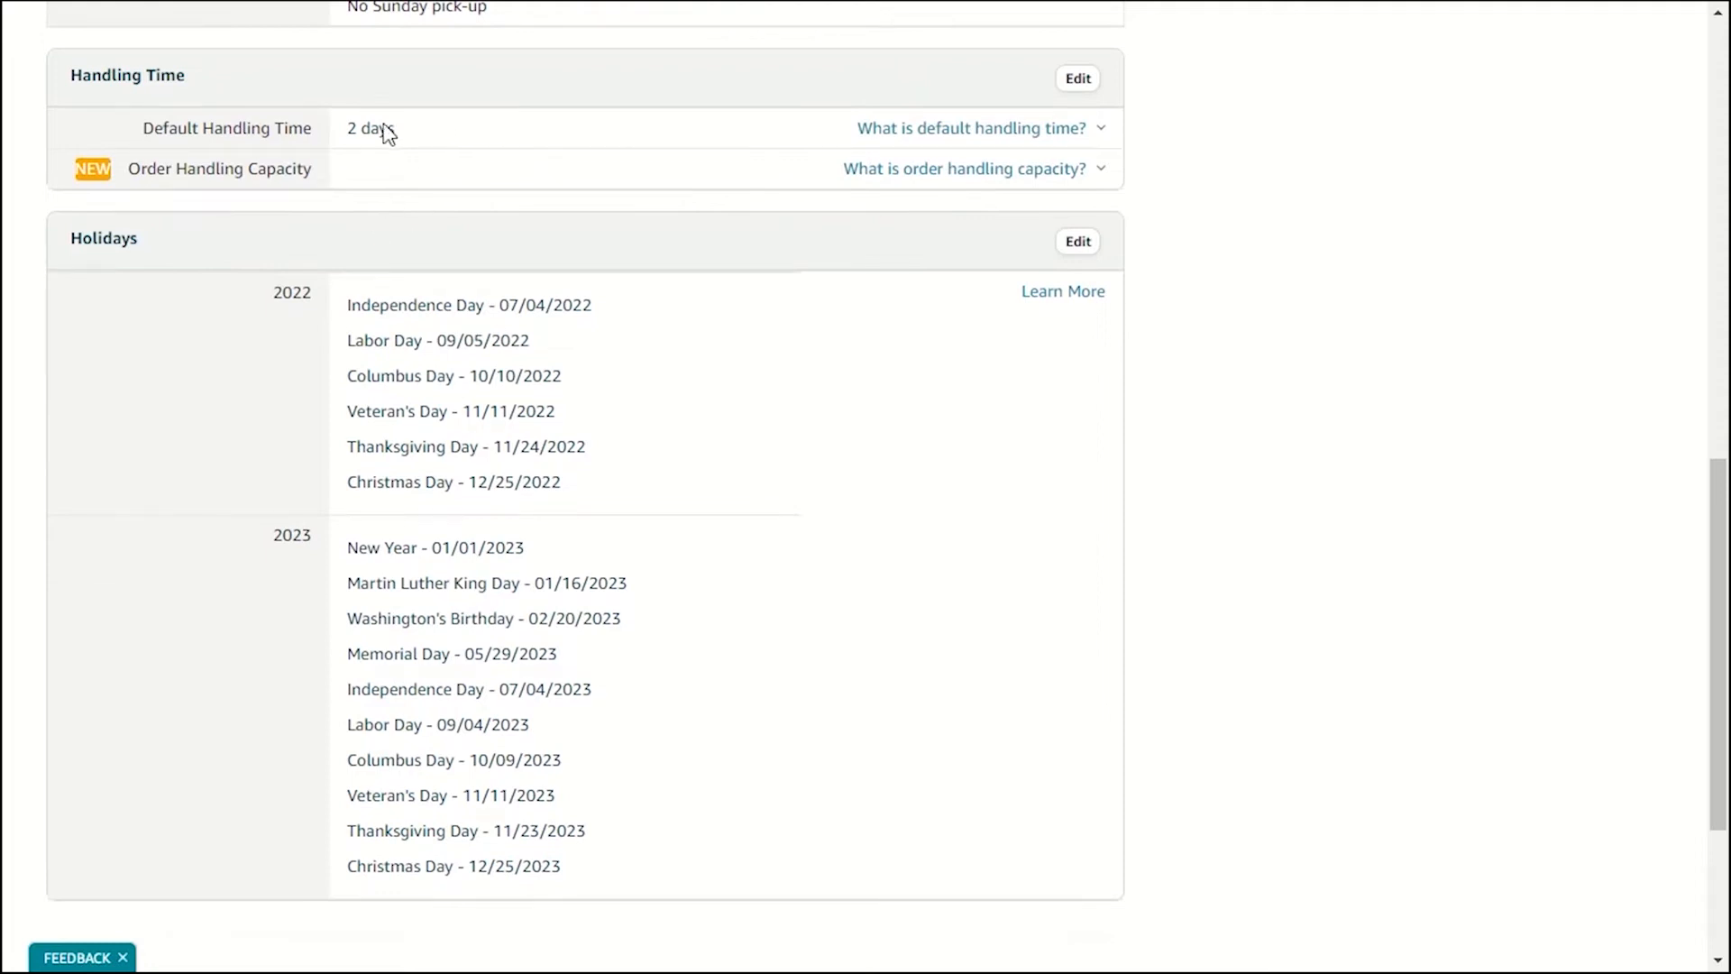
scroll(405, 297, "down", 3)
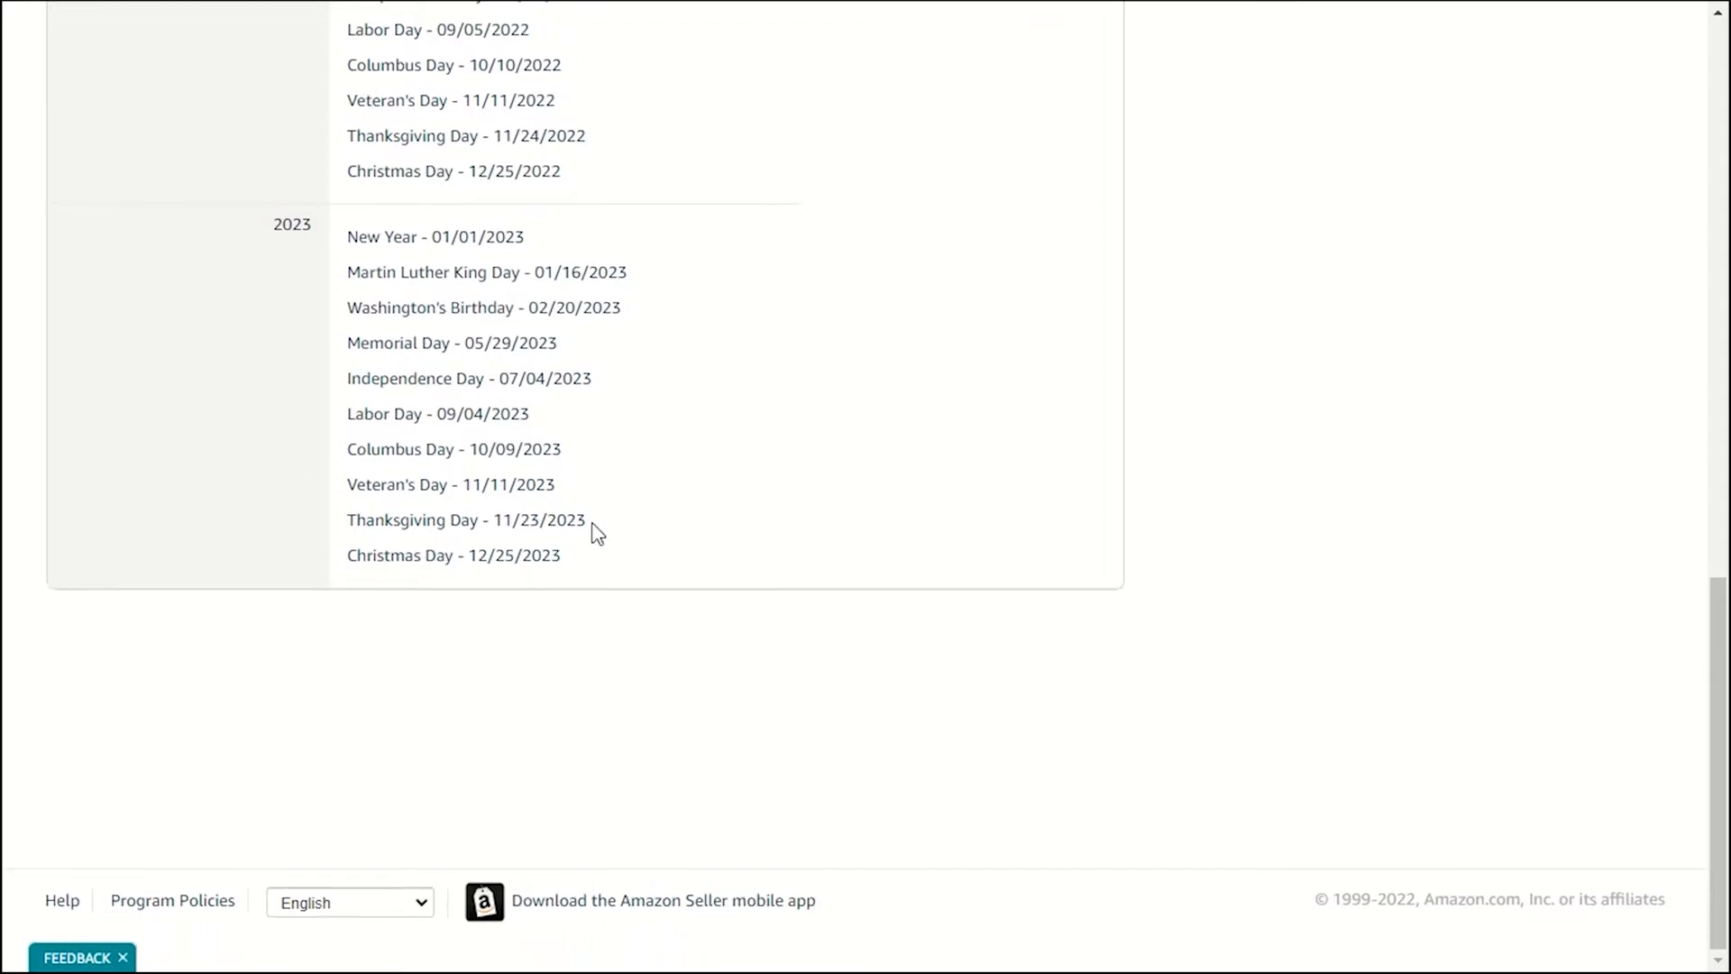
Switch from the general shipping settings back to the shipping templates and the default Migrated Template.
scroll(596, 532, "up", 15)
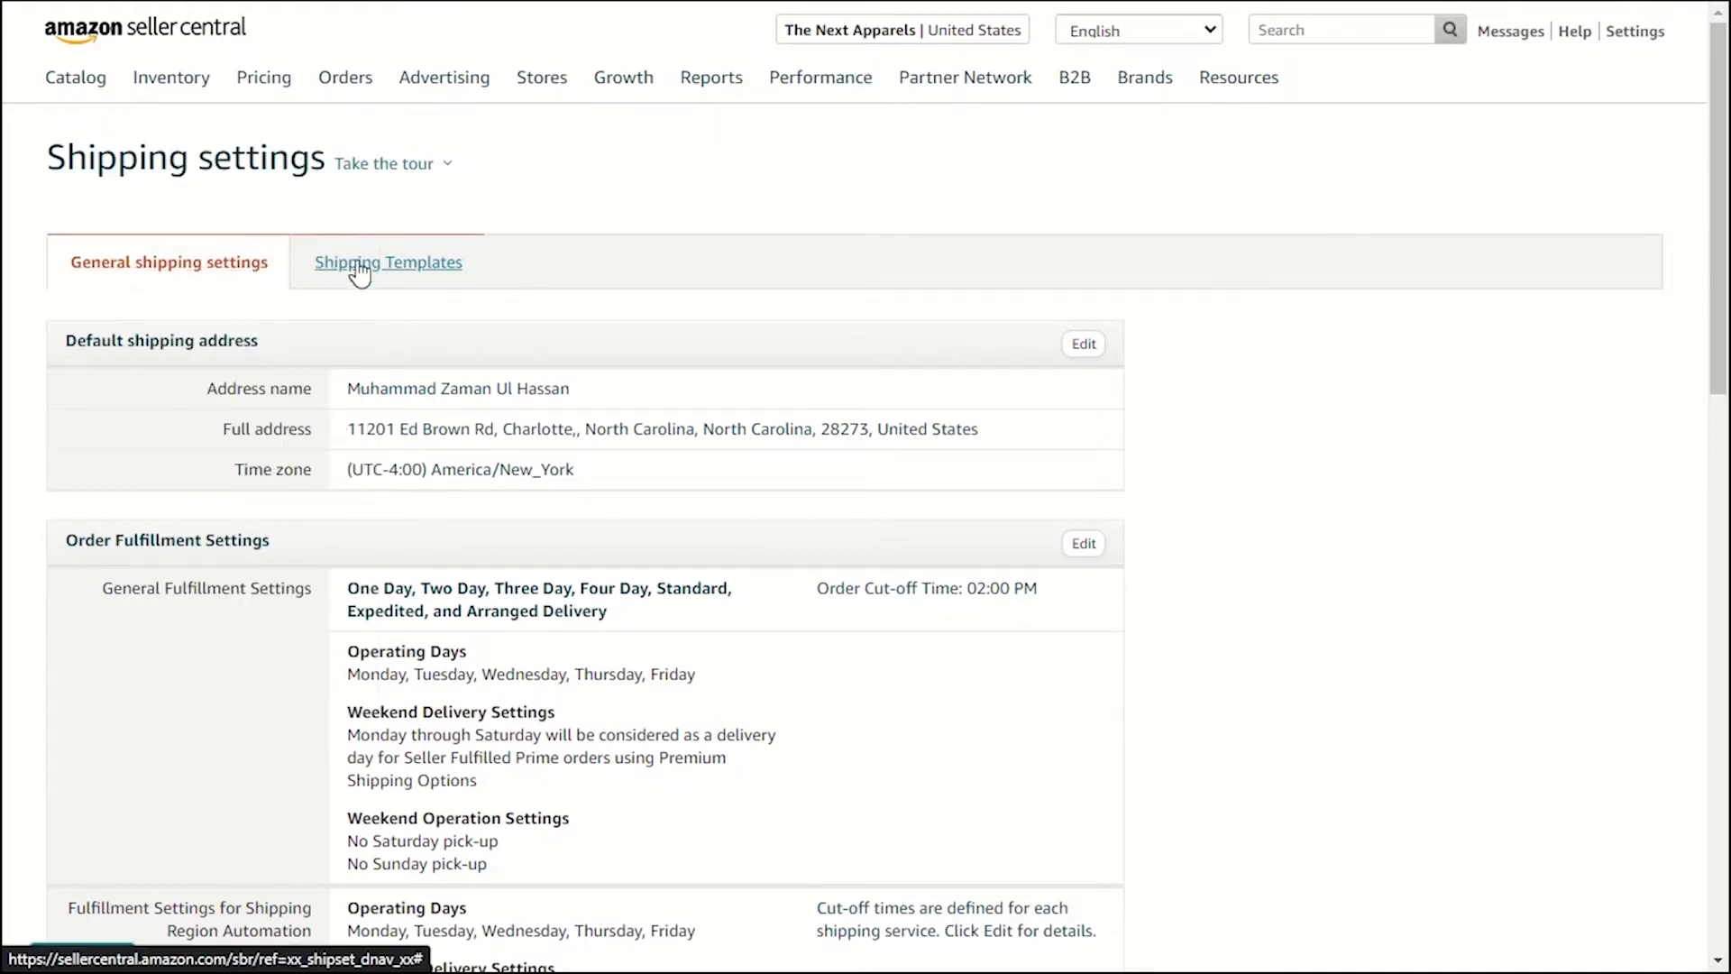
left_click(394, 266)
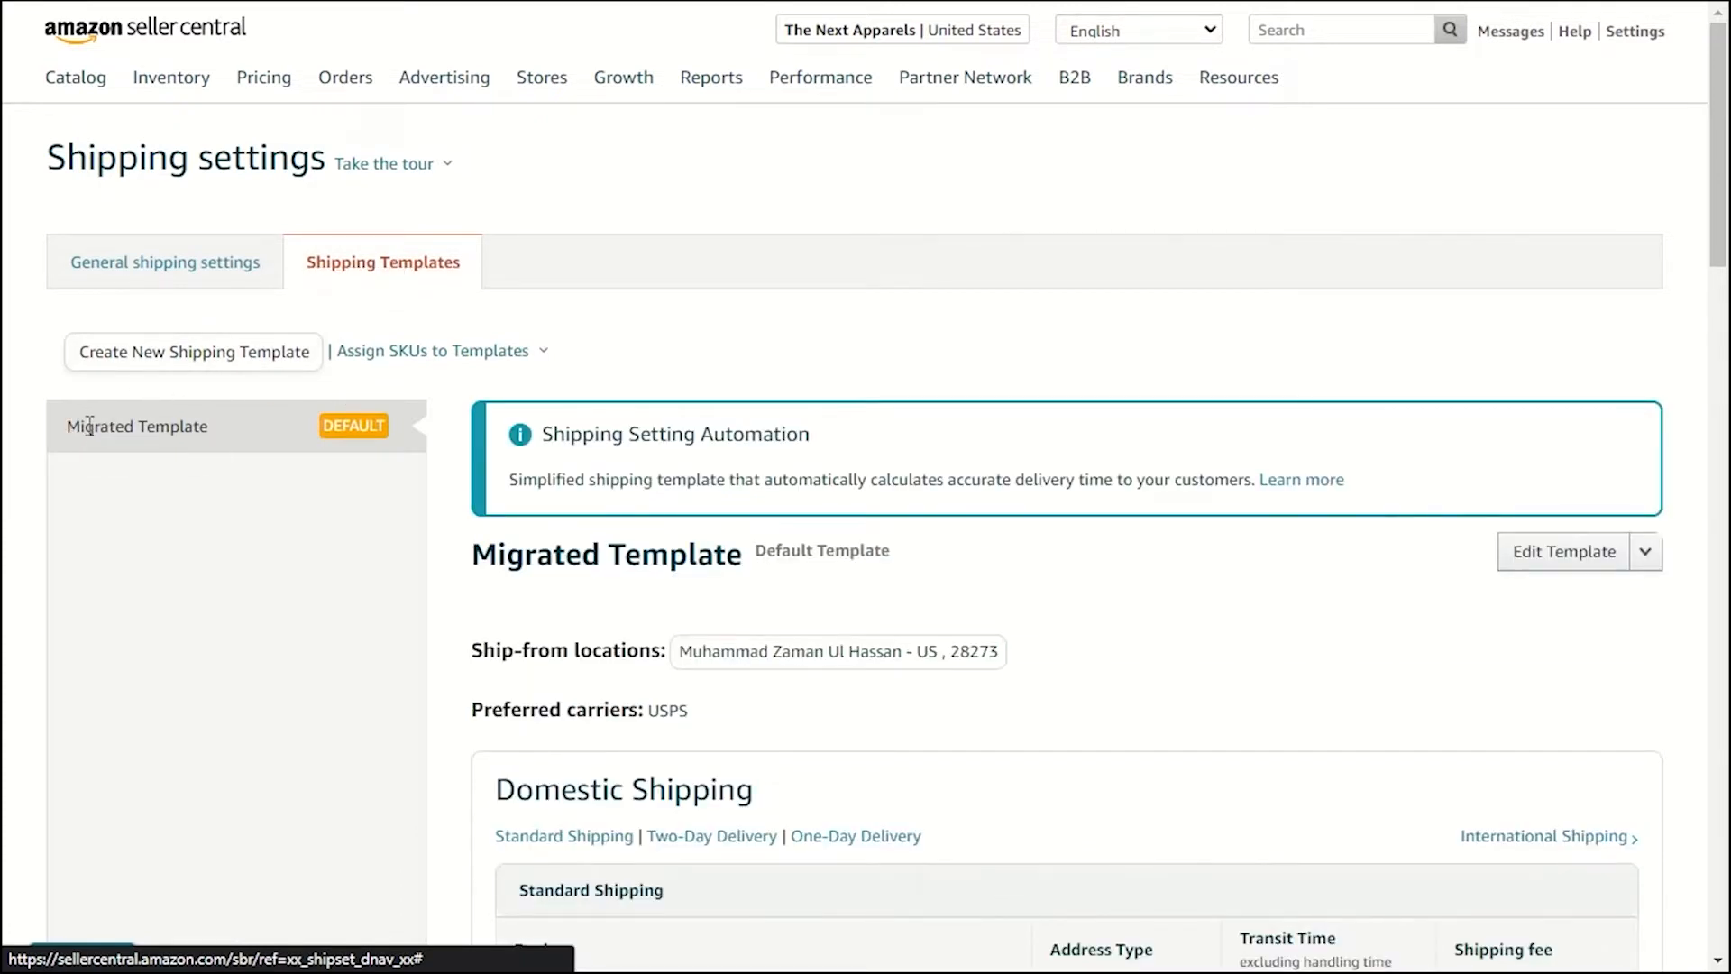
triple_click(147, 425)
left_click(158, 430)
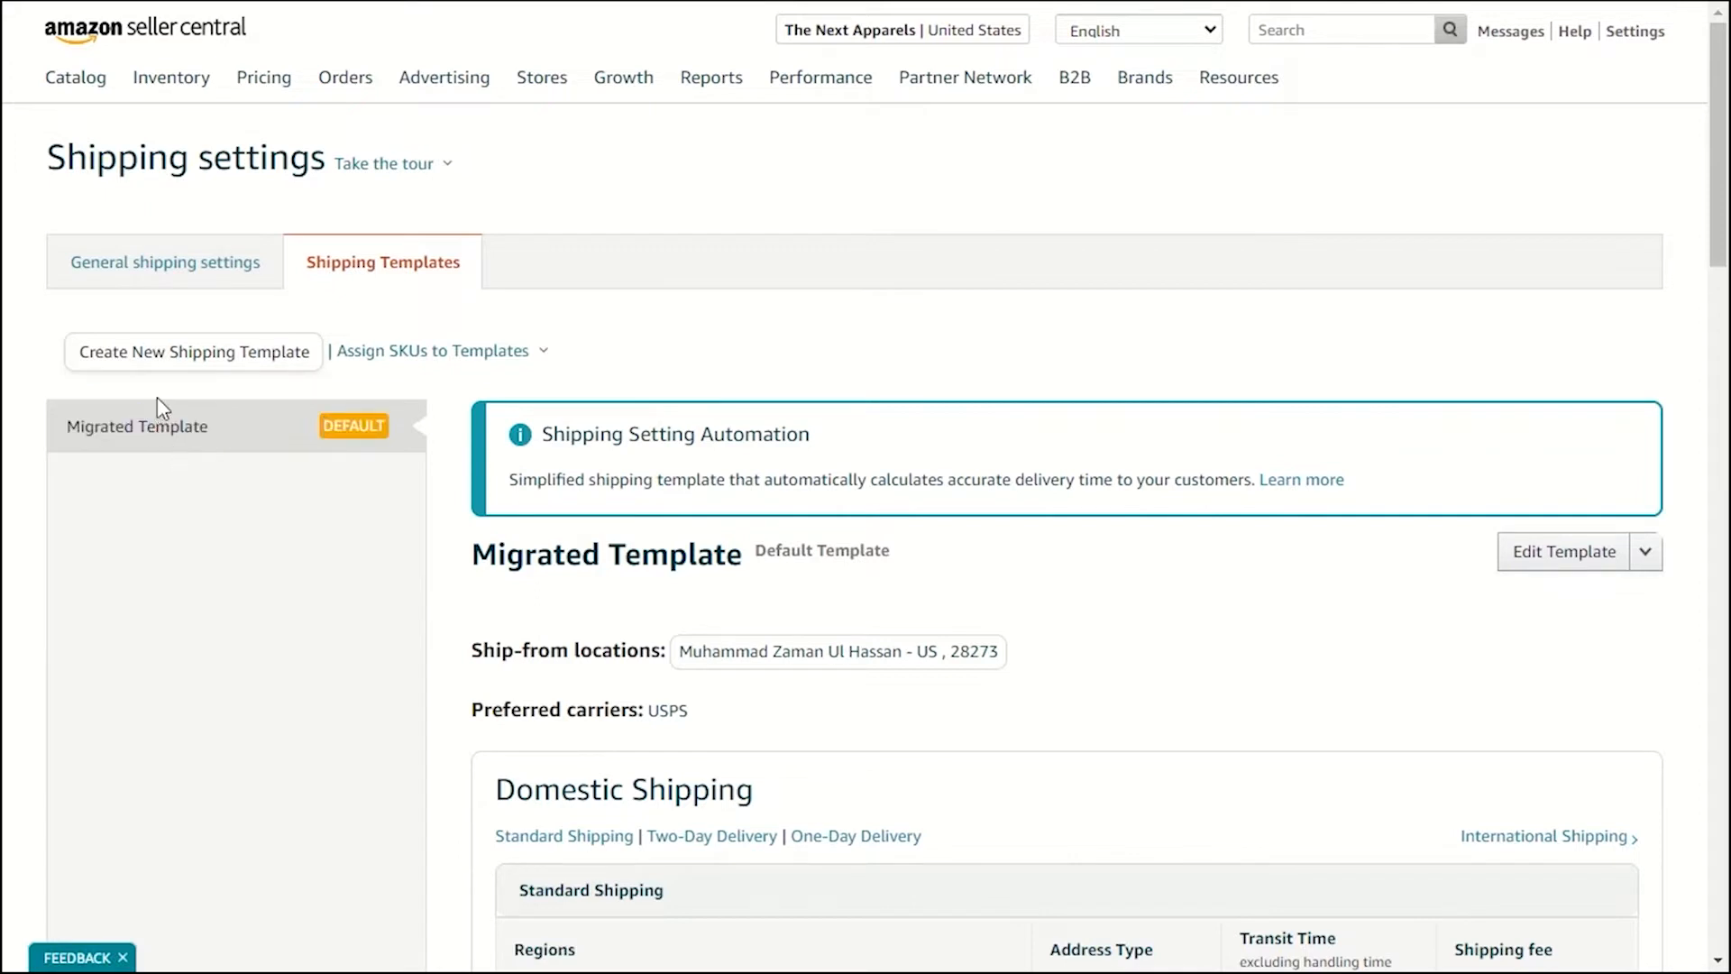
Look through the Migrated Template's standard and two-day domestic shipping regions, delivery times and fees.
scroll(418, 382, "down", 10)
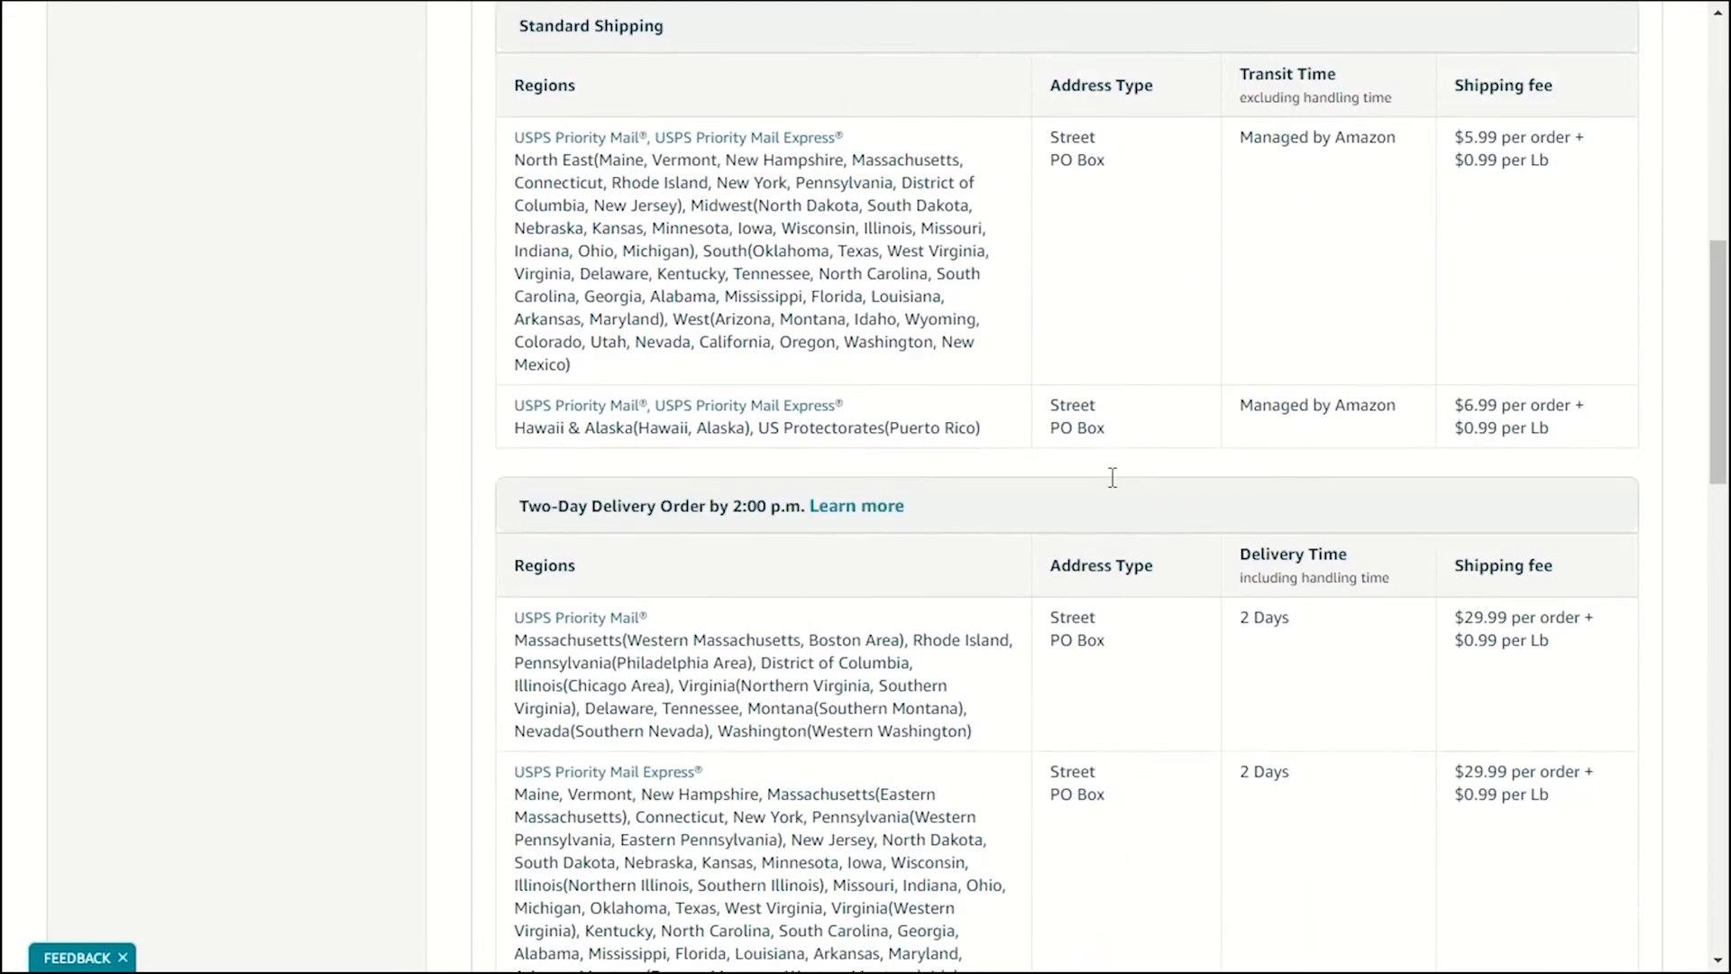
scroll(1112, 478, "down", 6)
scroll(939, 483, "up", 11)
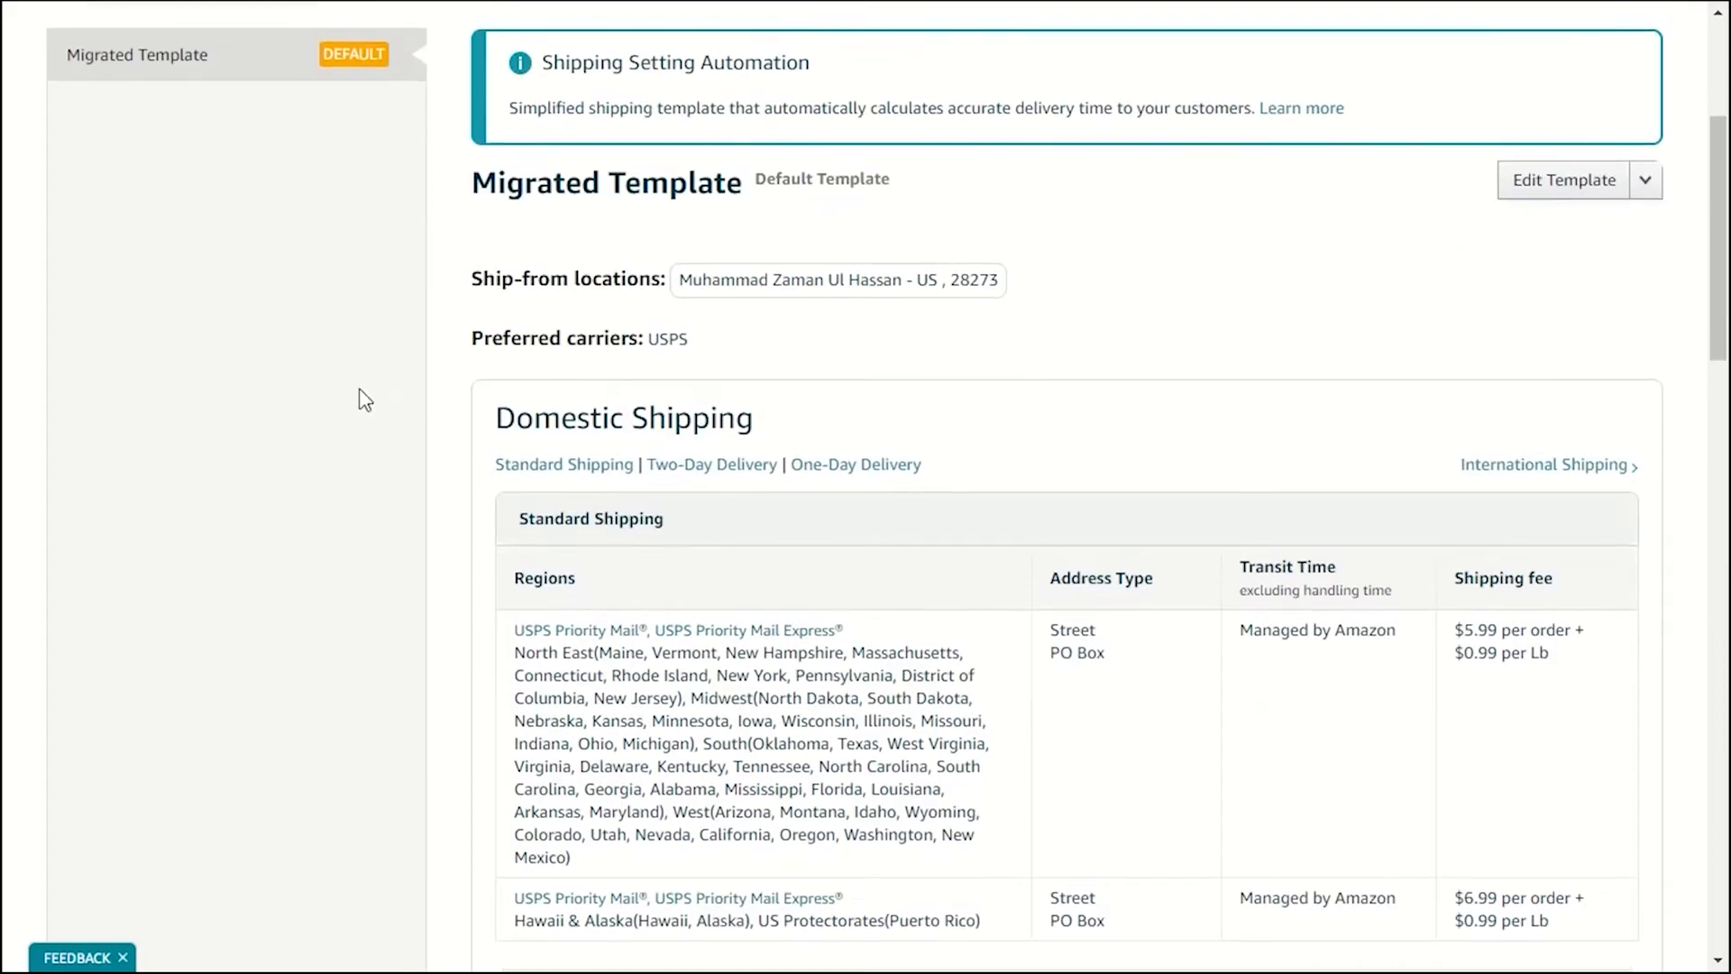
scroll(365, 400, "up", 3)
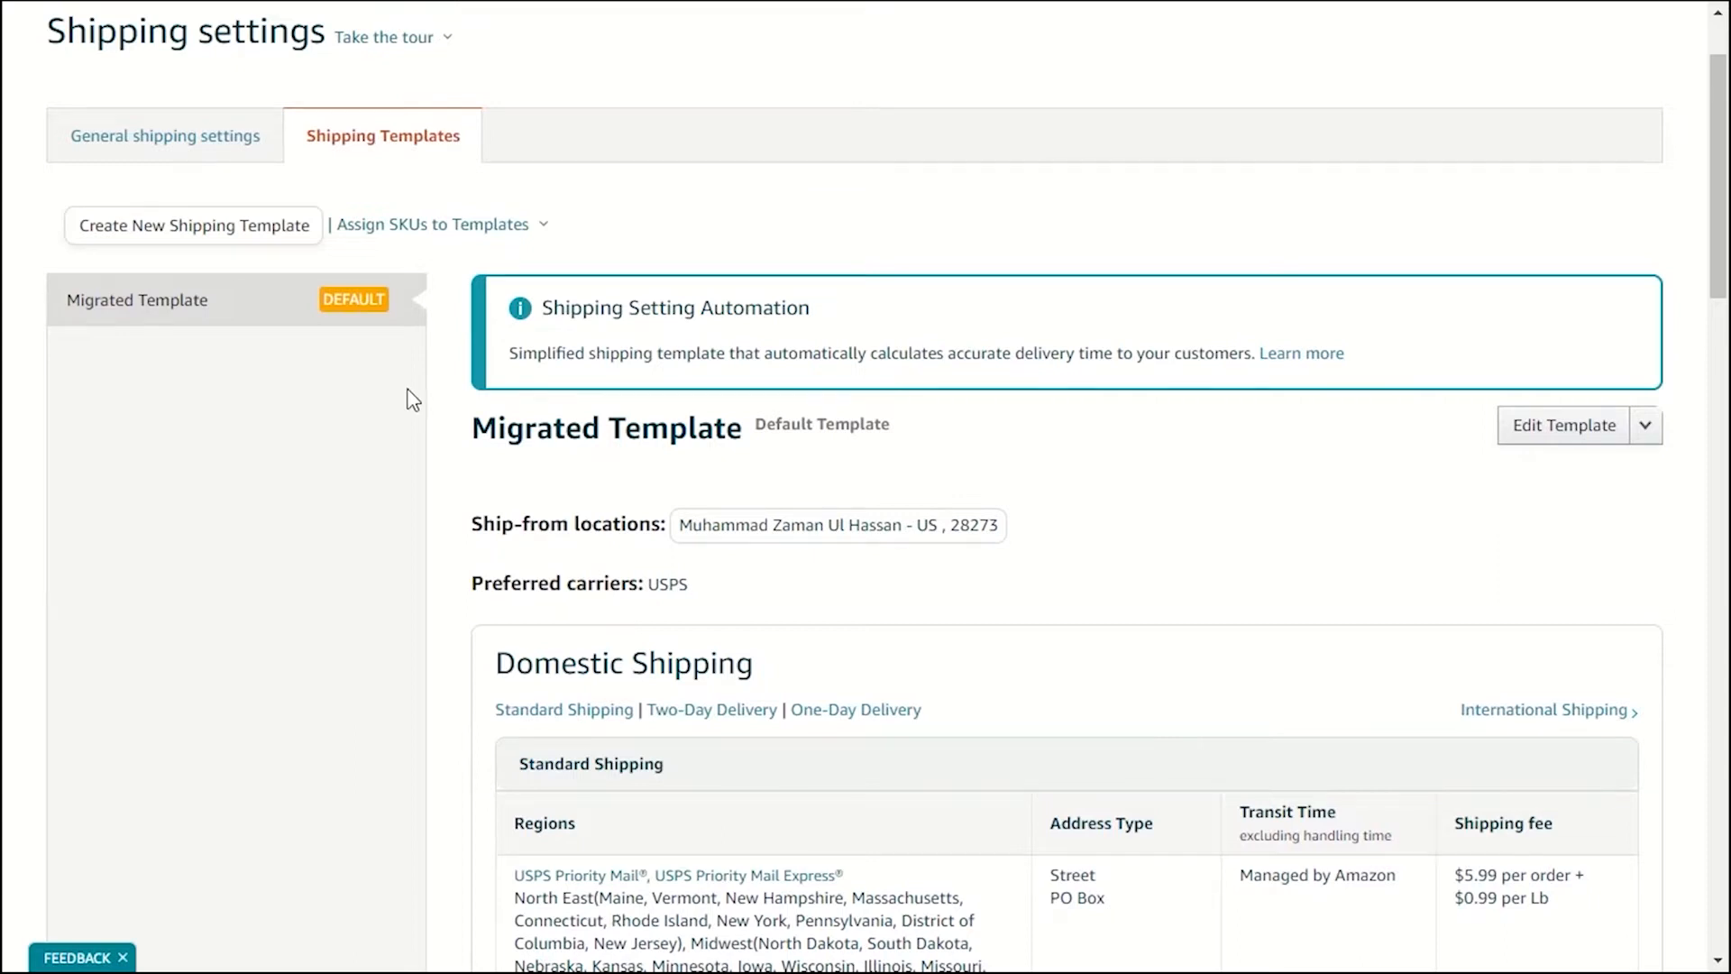
Start a new shipping template from scratch instead of copying the content of the Migrated Template.
left_click(434, 360)
left_click(236, 230)
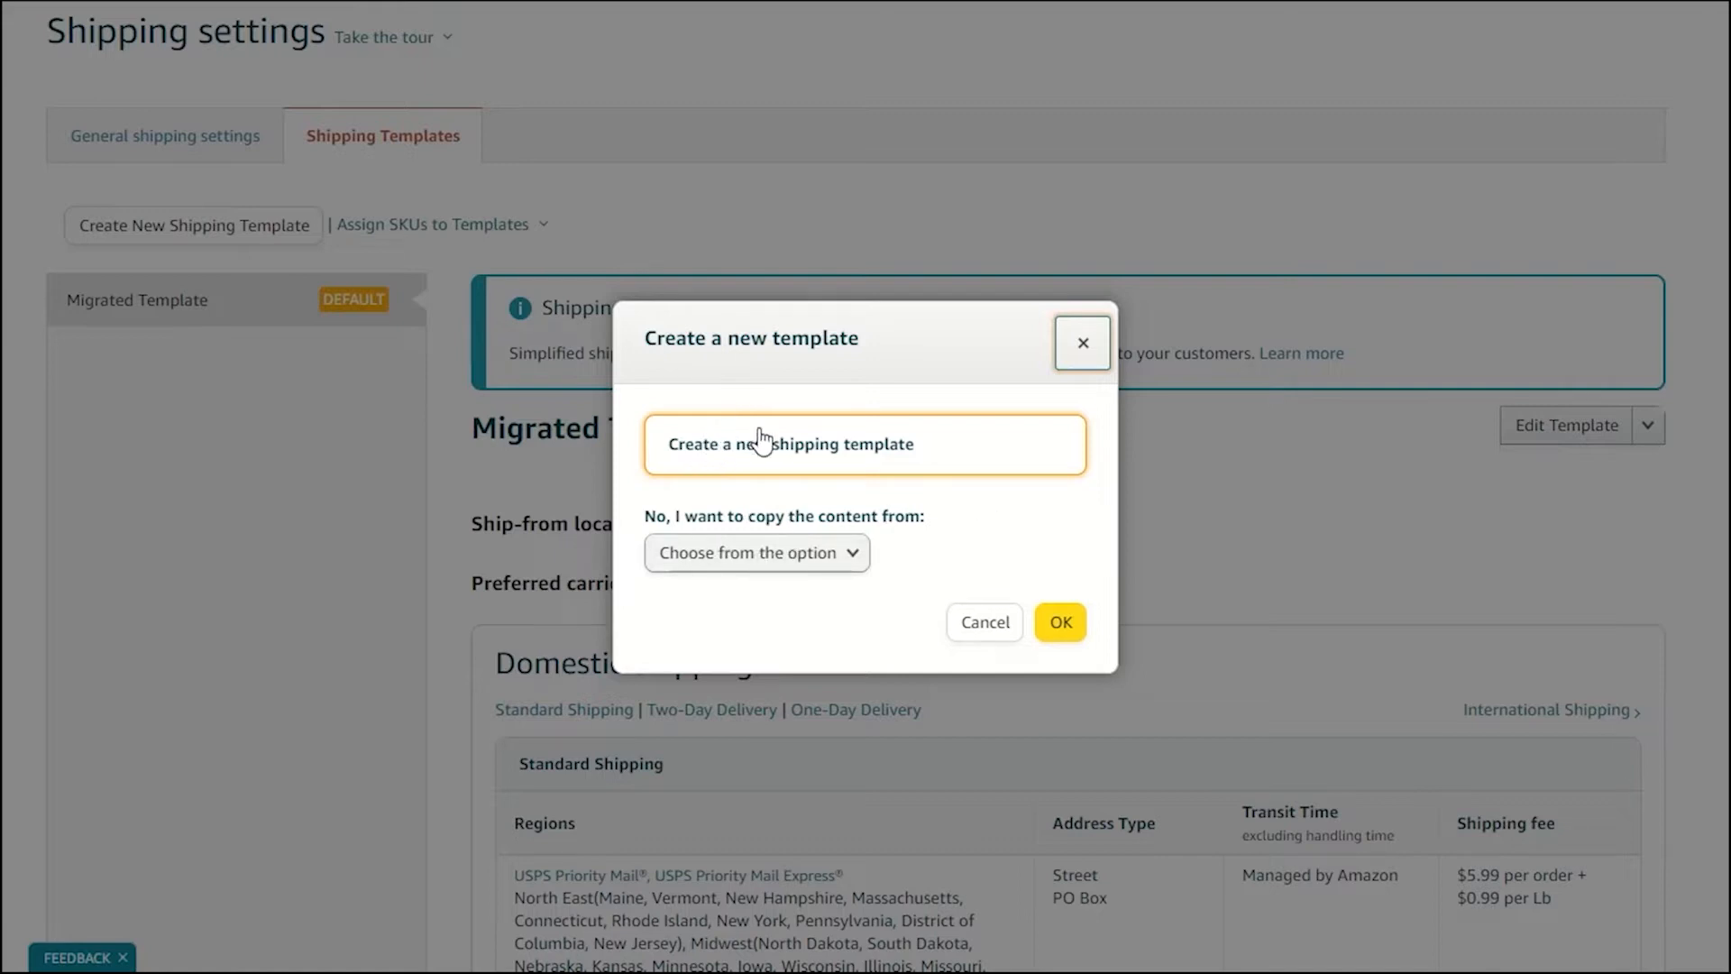
left_click(744, 553)
left_click(730, 557)
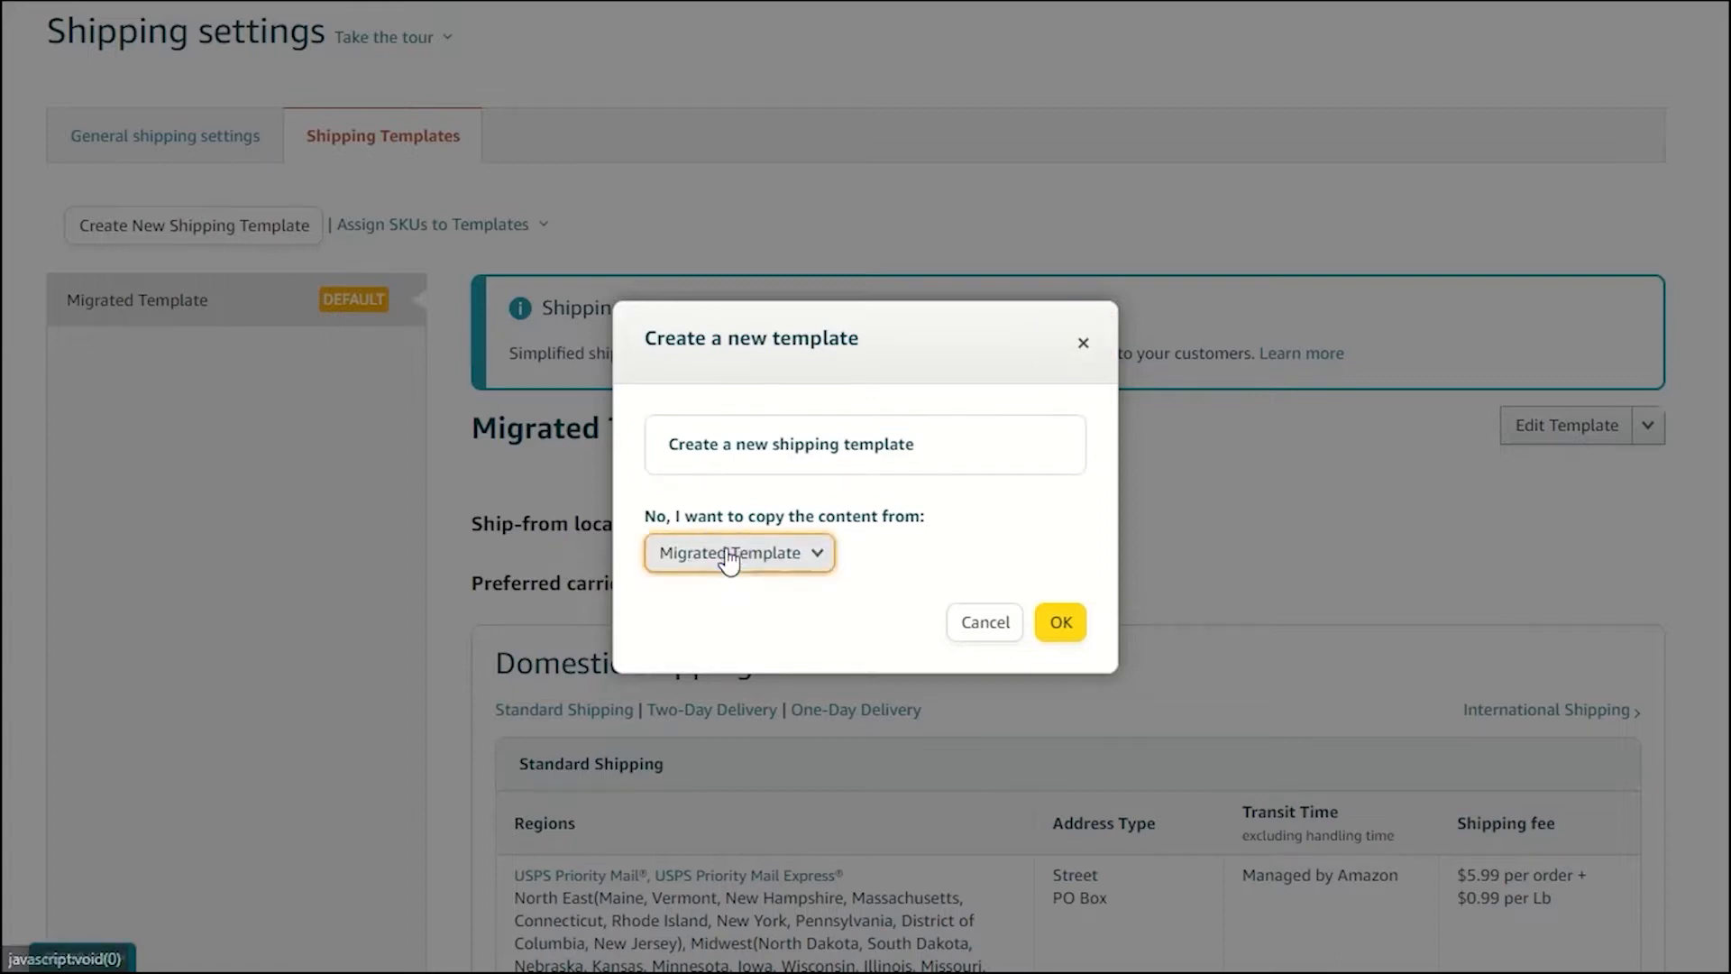
left_click(699, 449)
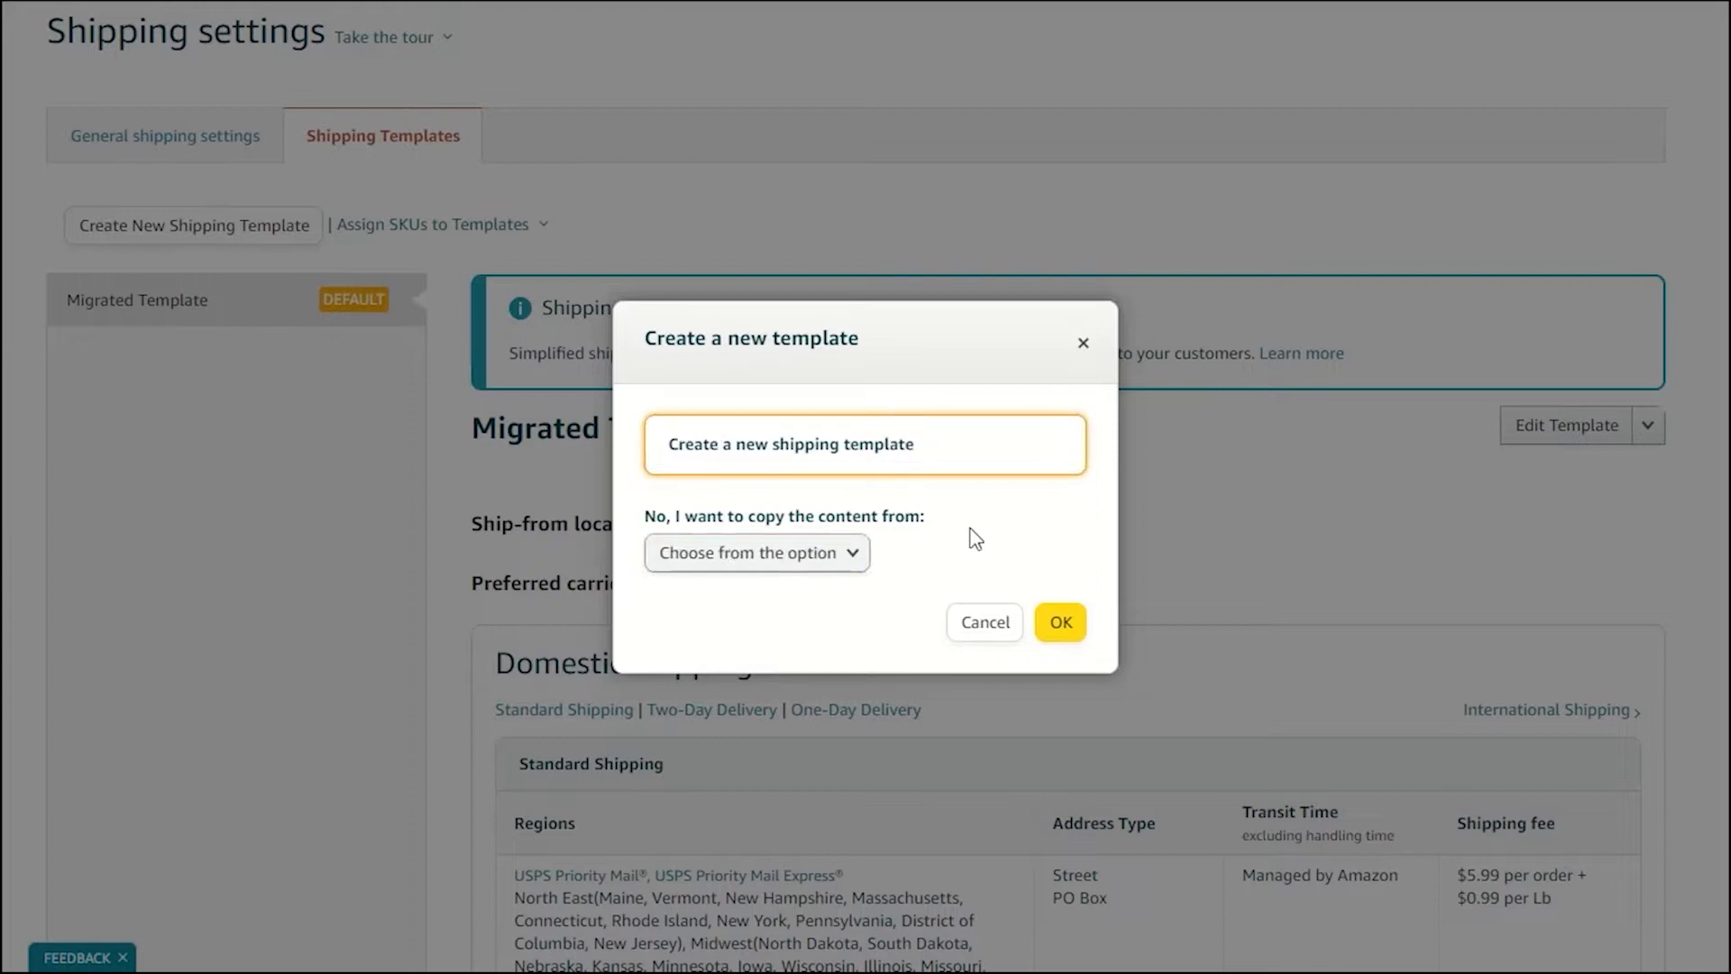
left_click(1073, 626)
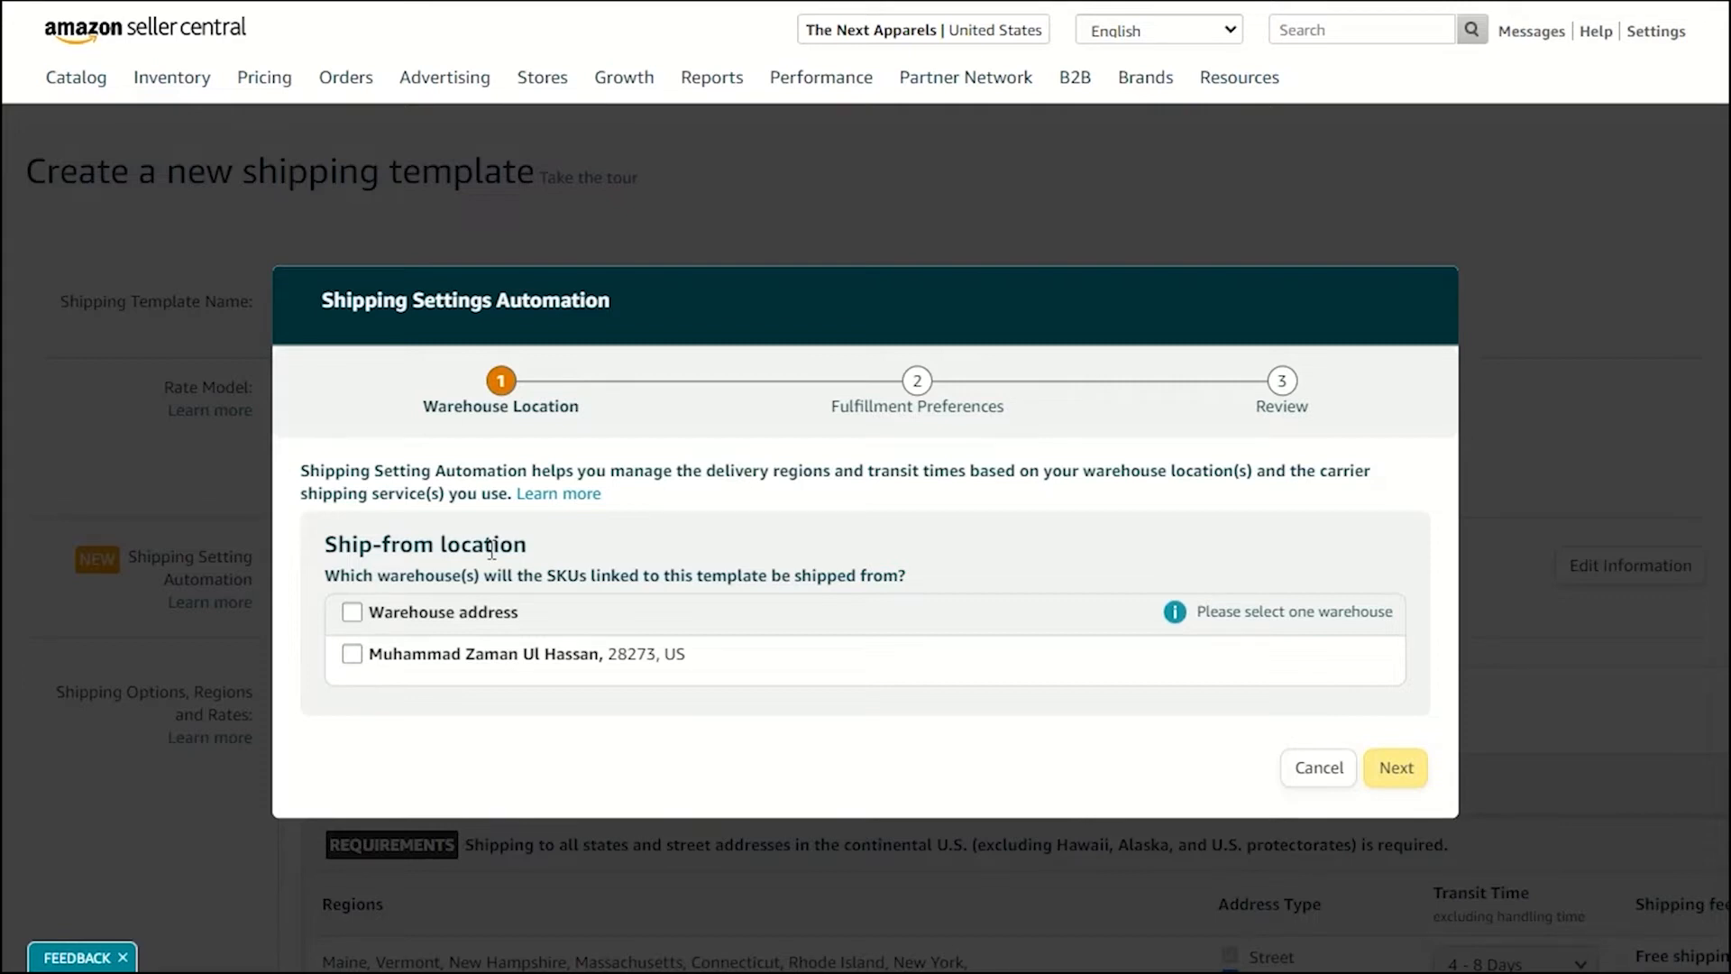
Choose the listed US warehouse as the ship-from location and continue with automation for self-fulfilled (non Prime) shipping.
left_click(387, 652)
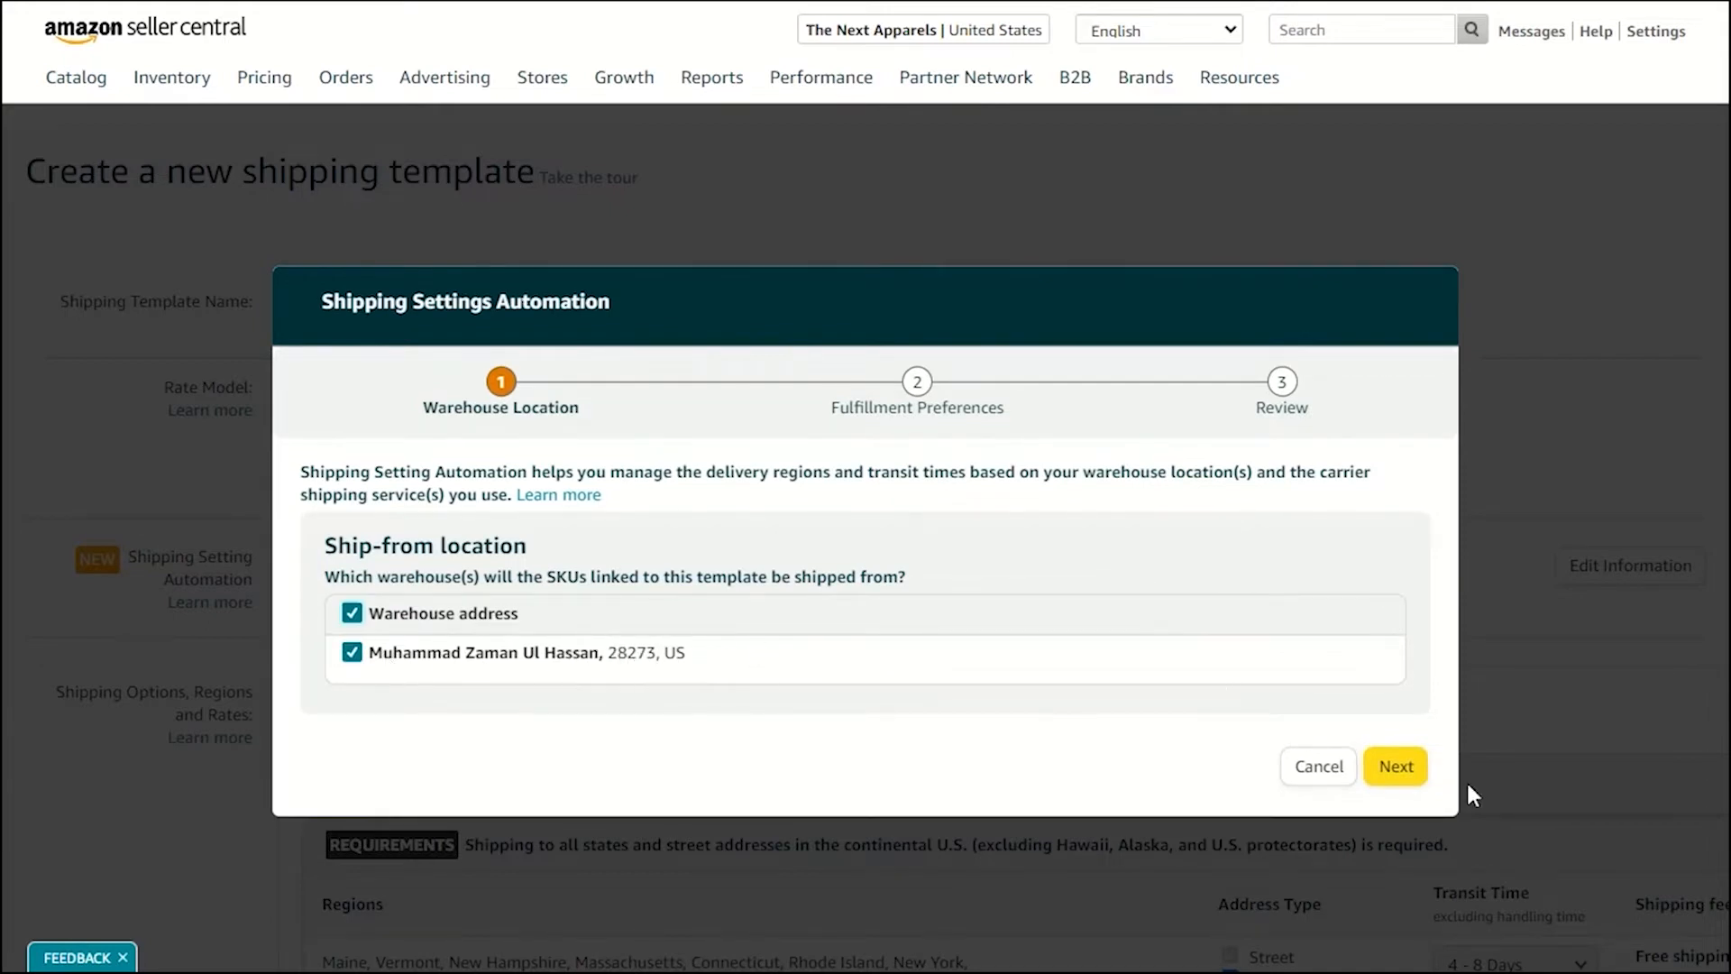
left_click(1399, 767)
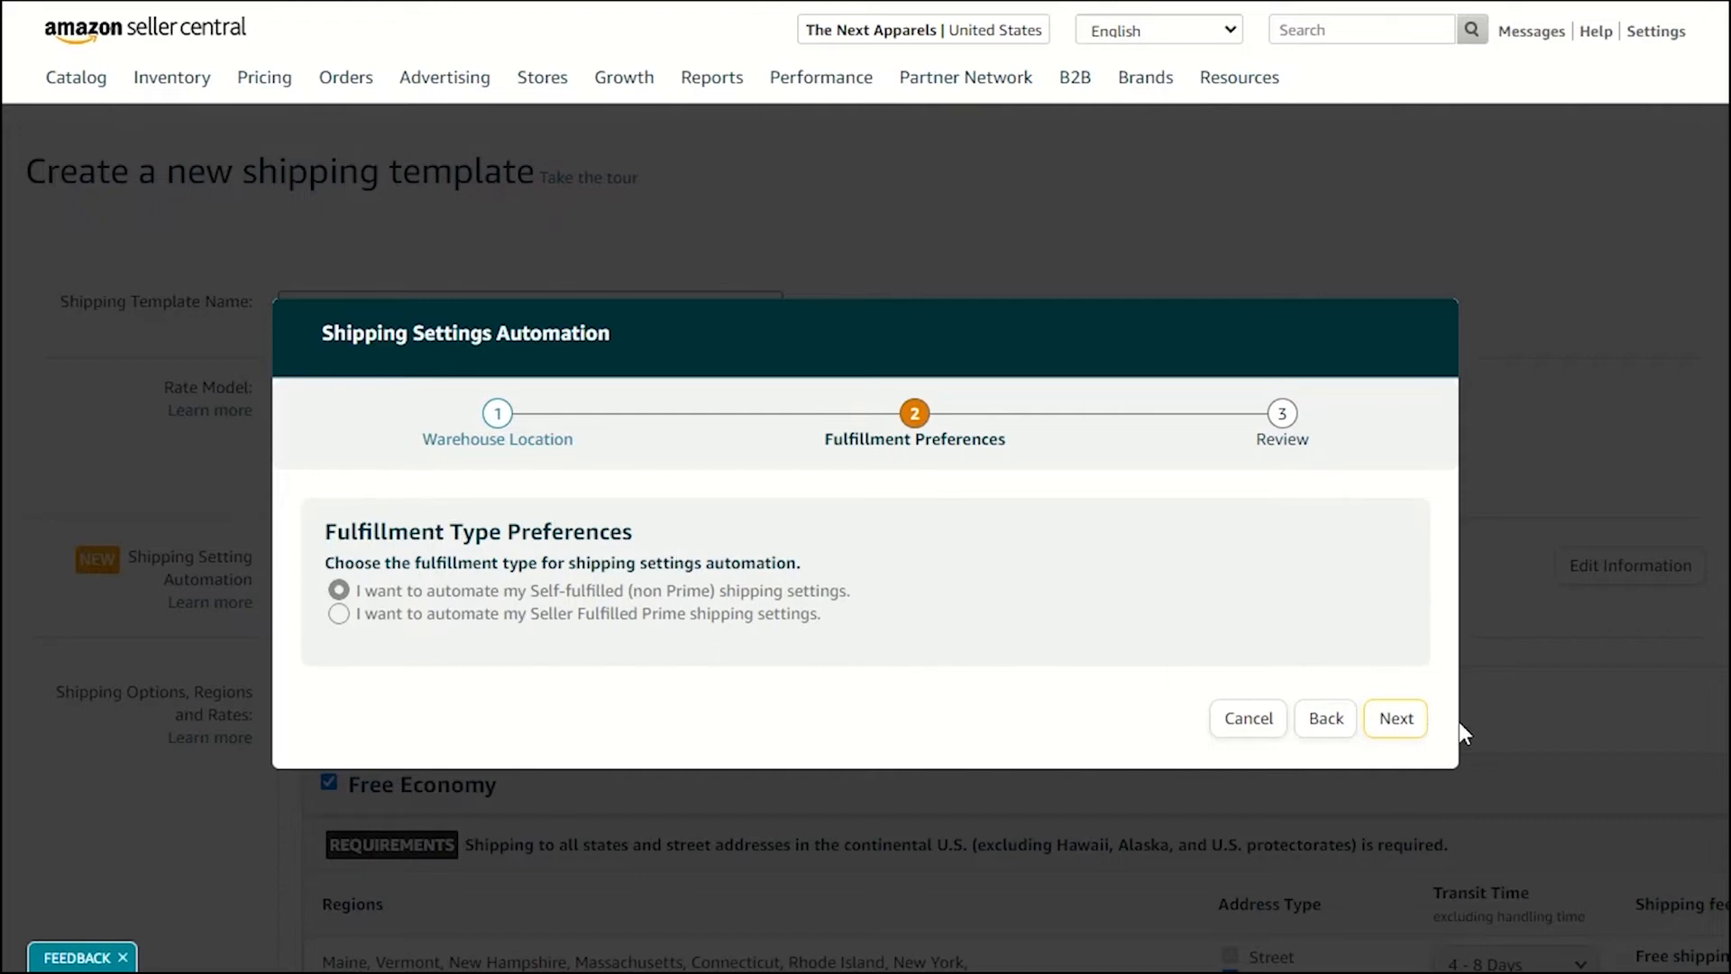
left_click(1398, 719)
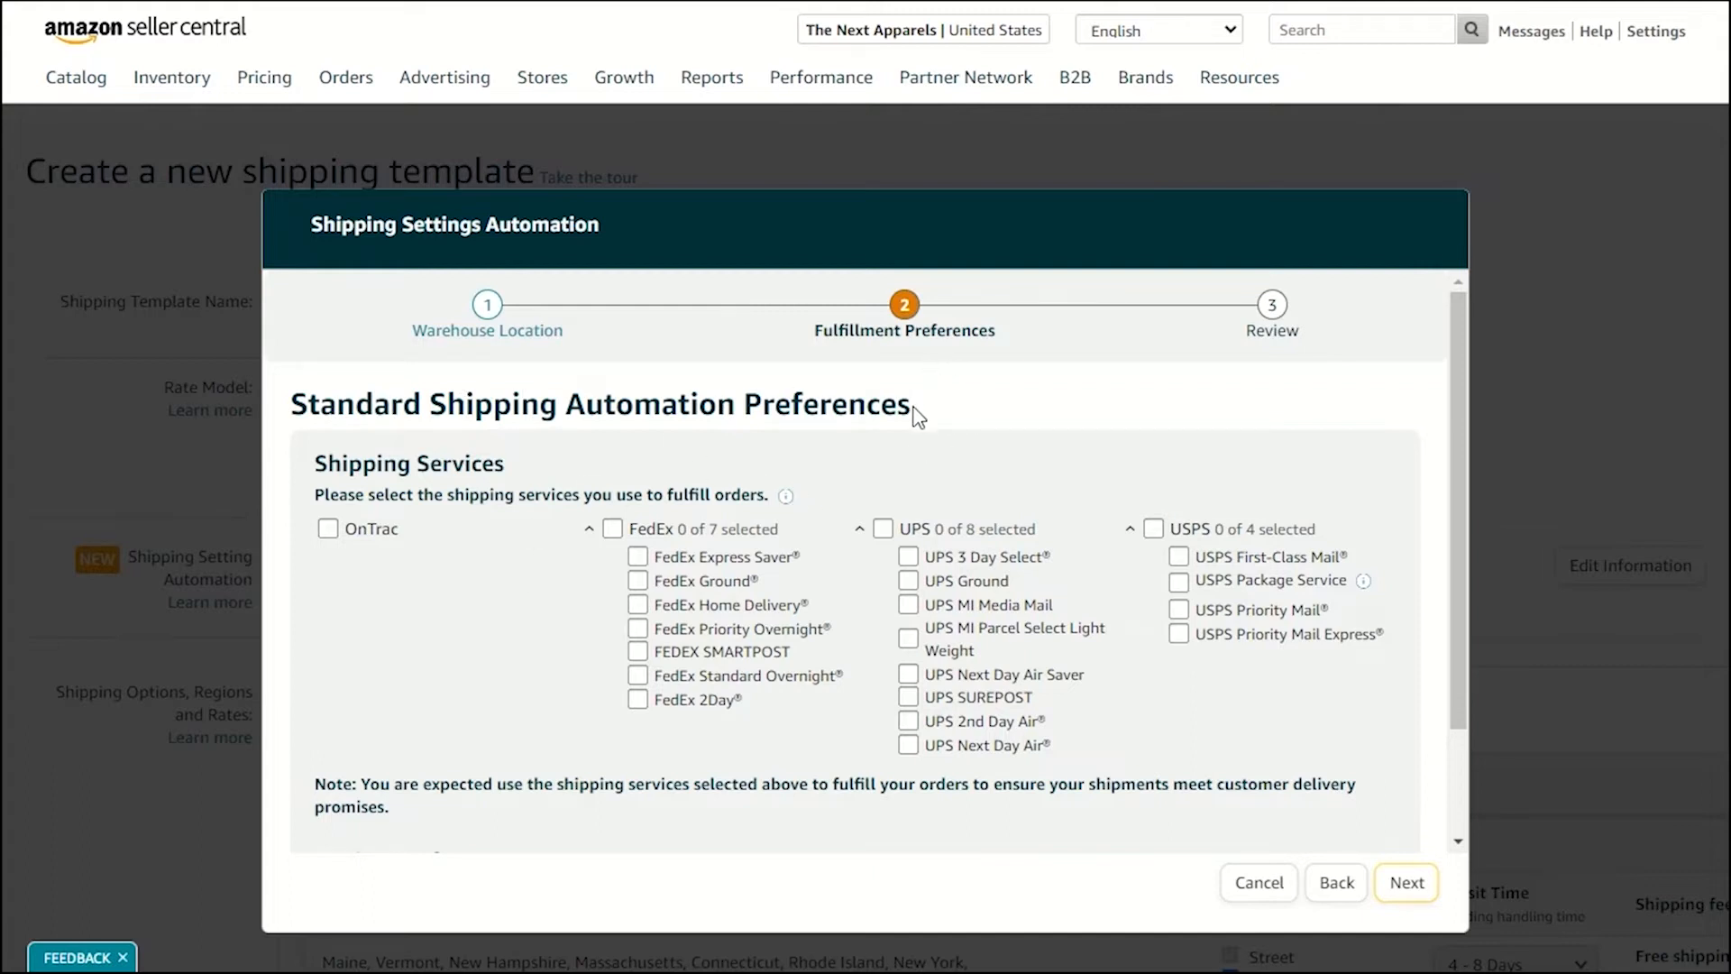
Select USPS Priority Mail as the standard shipping automation service and continue to the premium preferences.
scroll(892, 479, "down", 2)
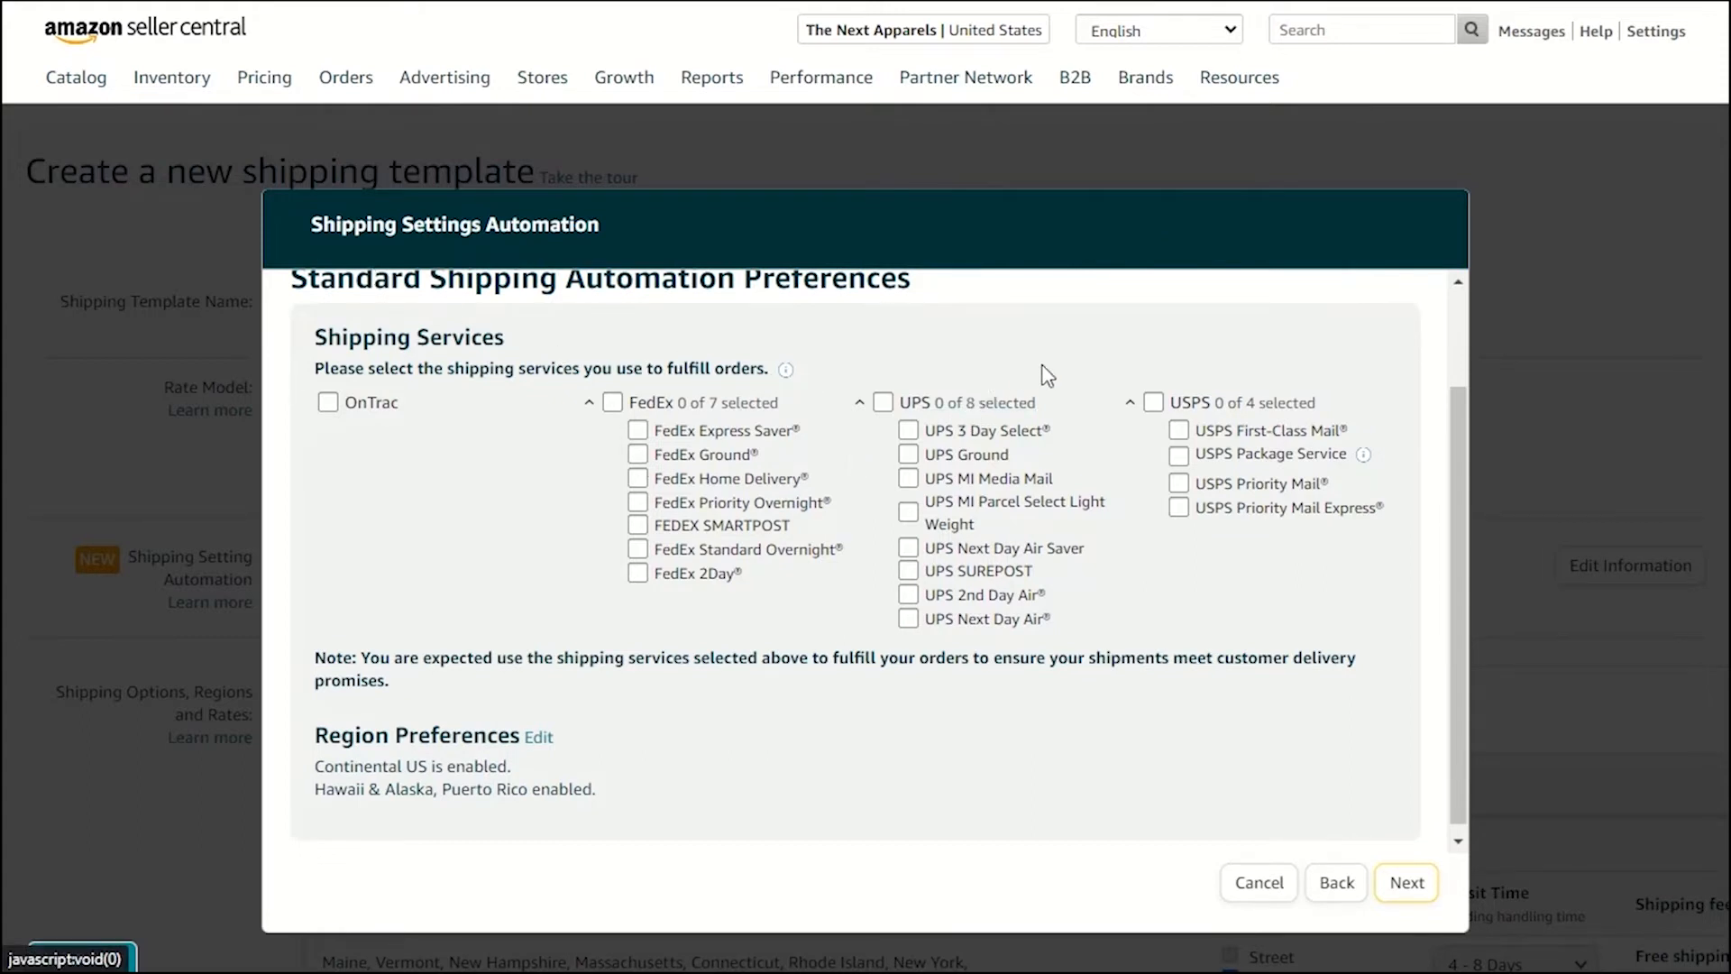
scroll(978, 360, "up", 2)
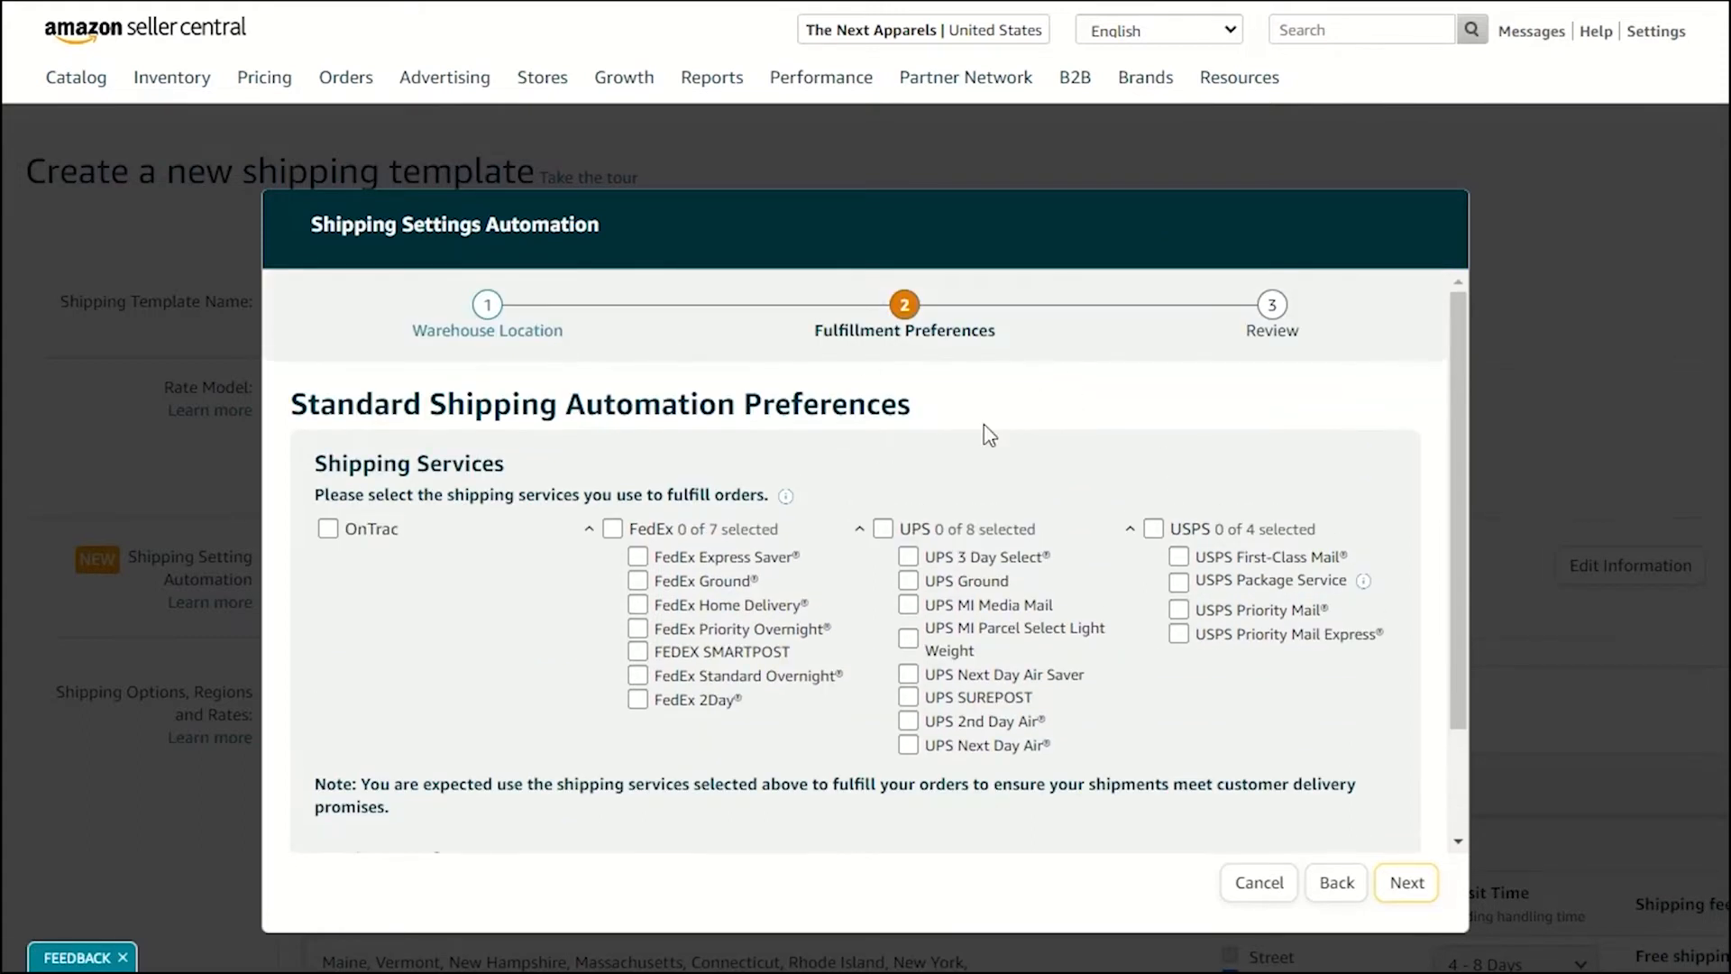
scroll(983, 423, "down", 2)
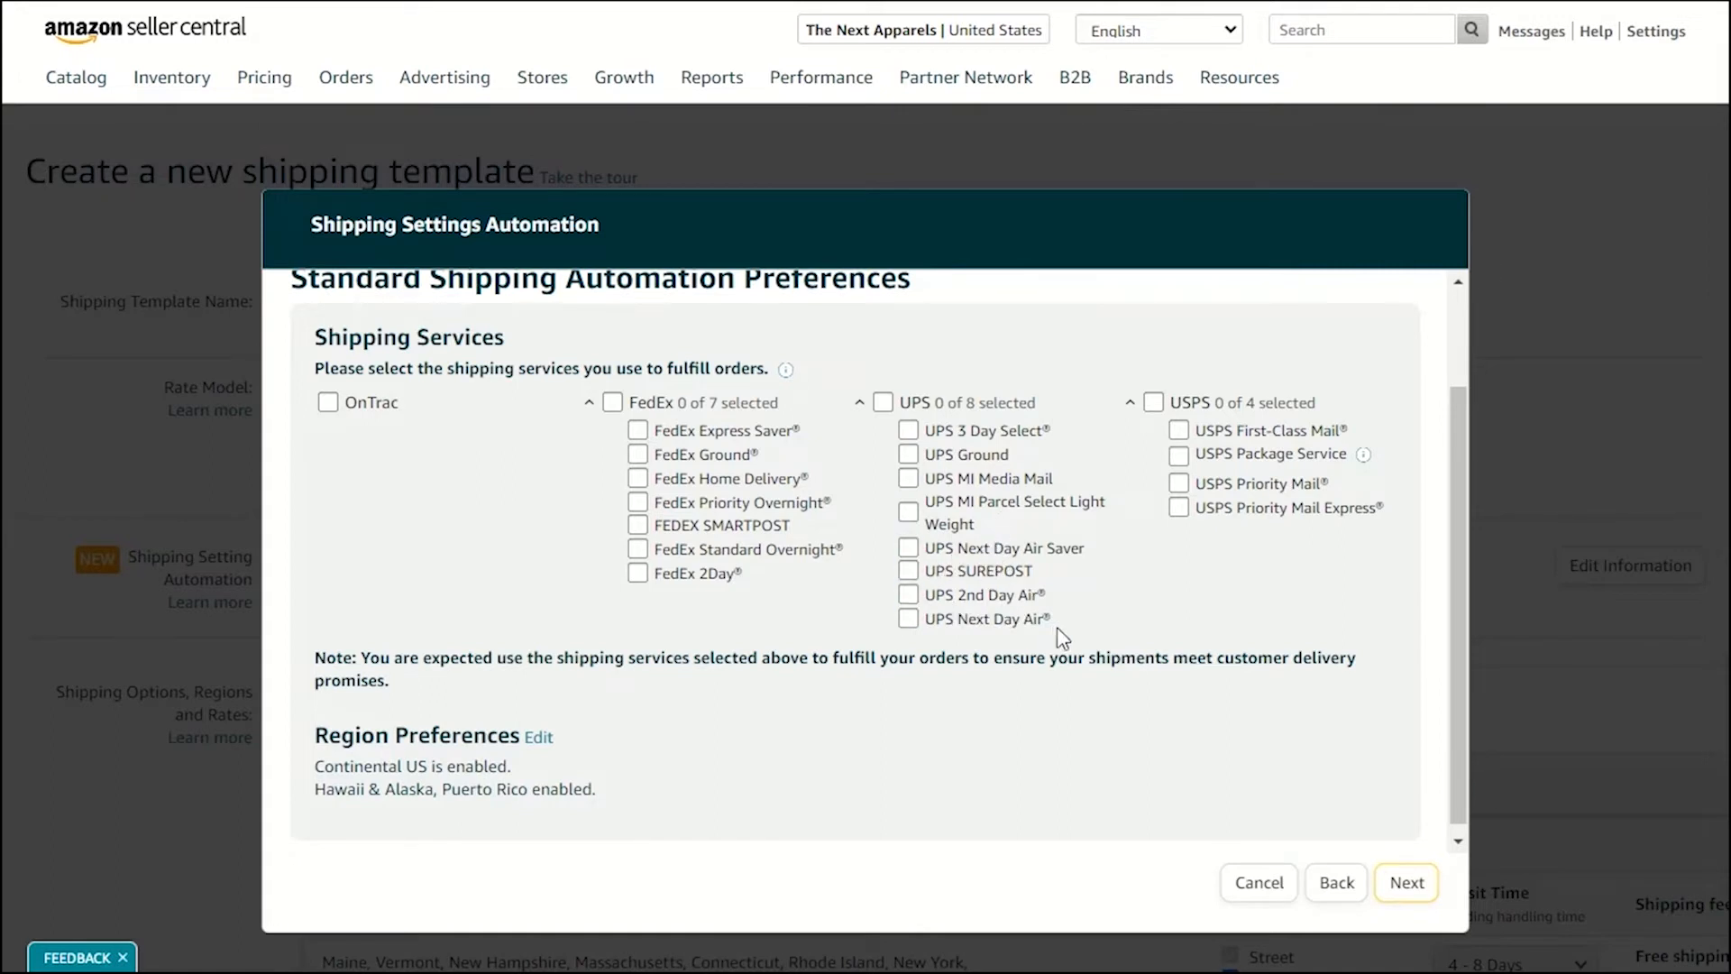
scroll(1012, 471, "up", 2)
scroll(1132, 390, "down", 2)
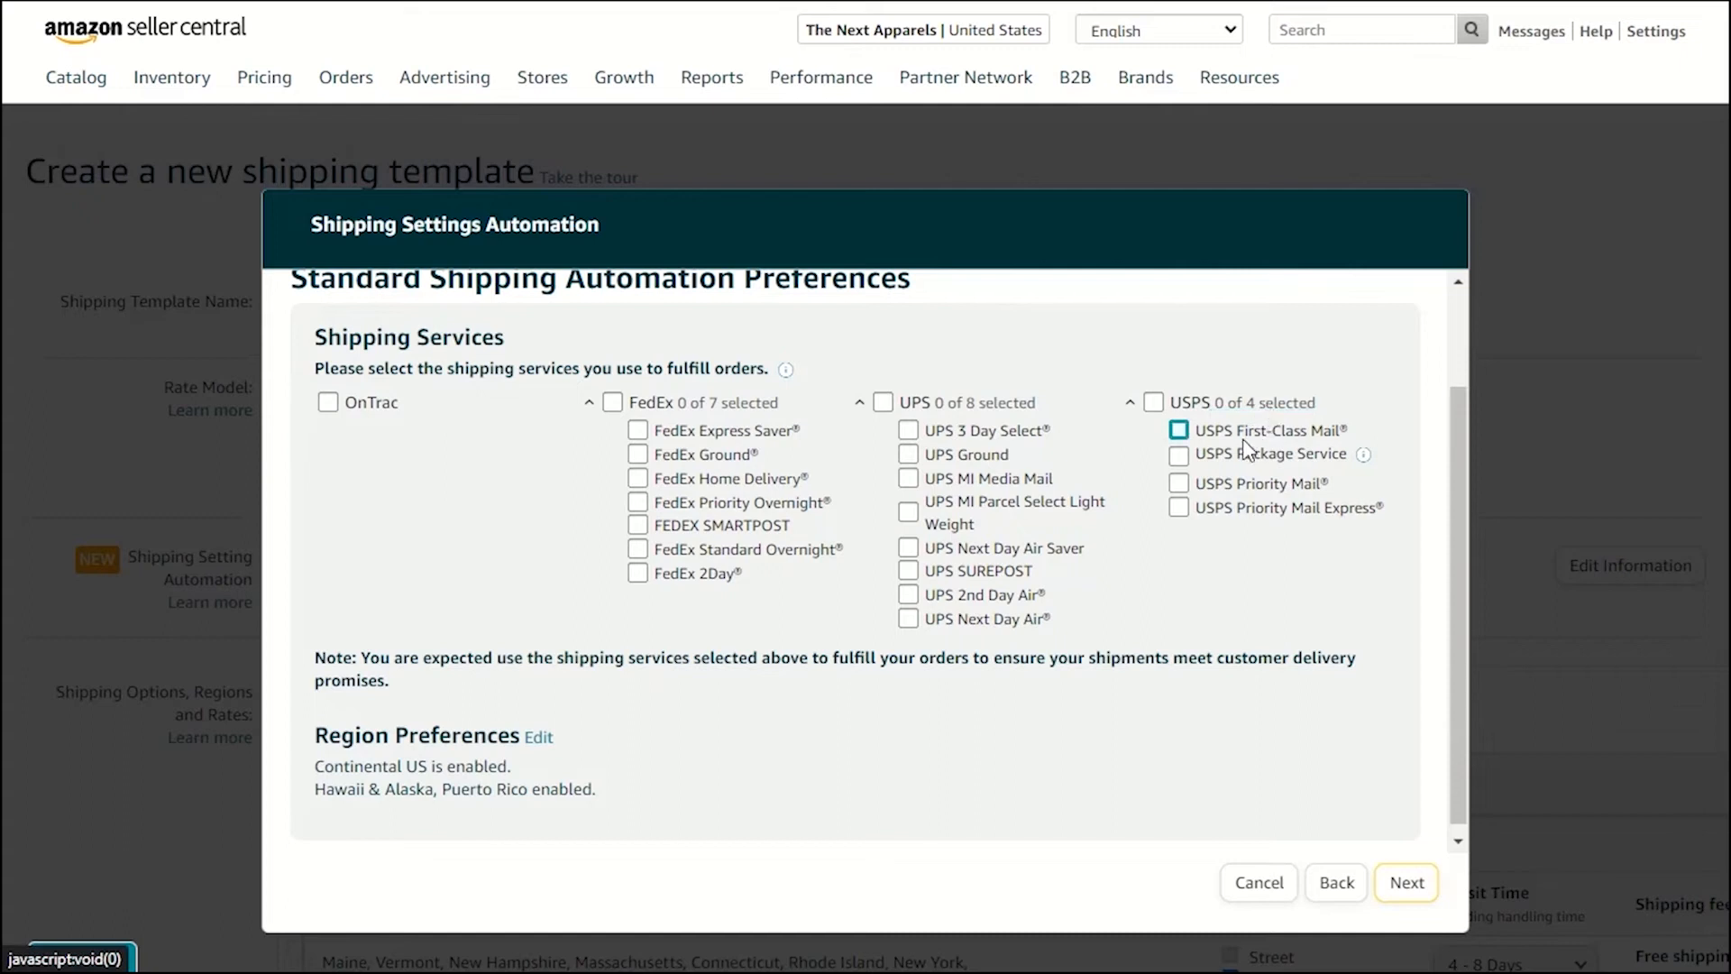
left_click(1181, 487)
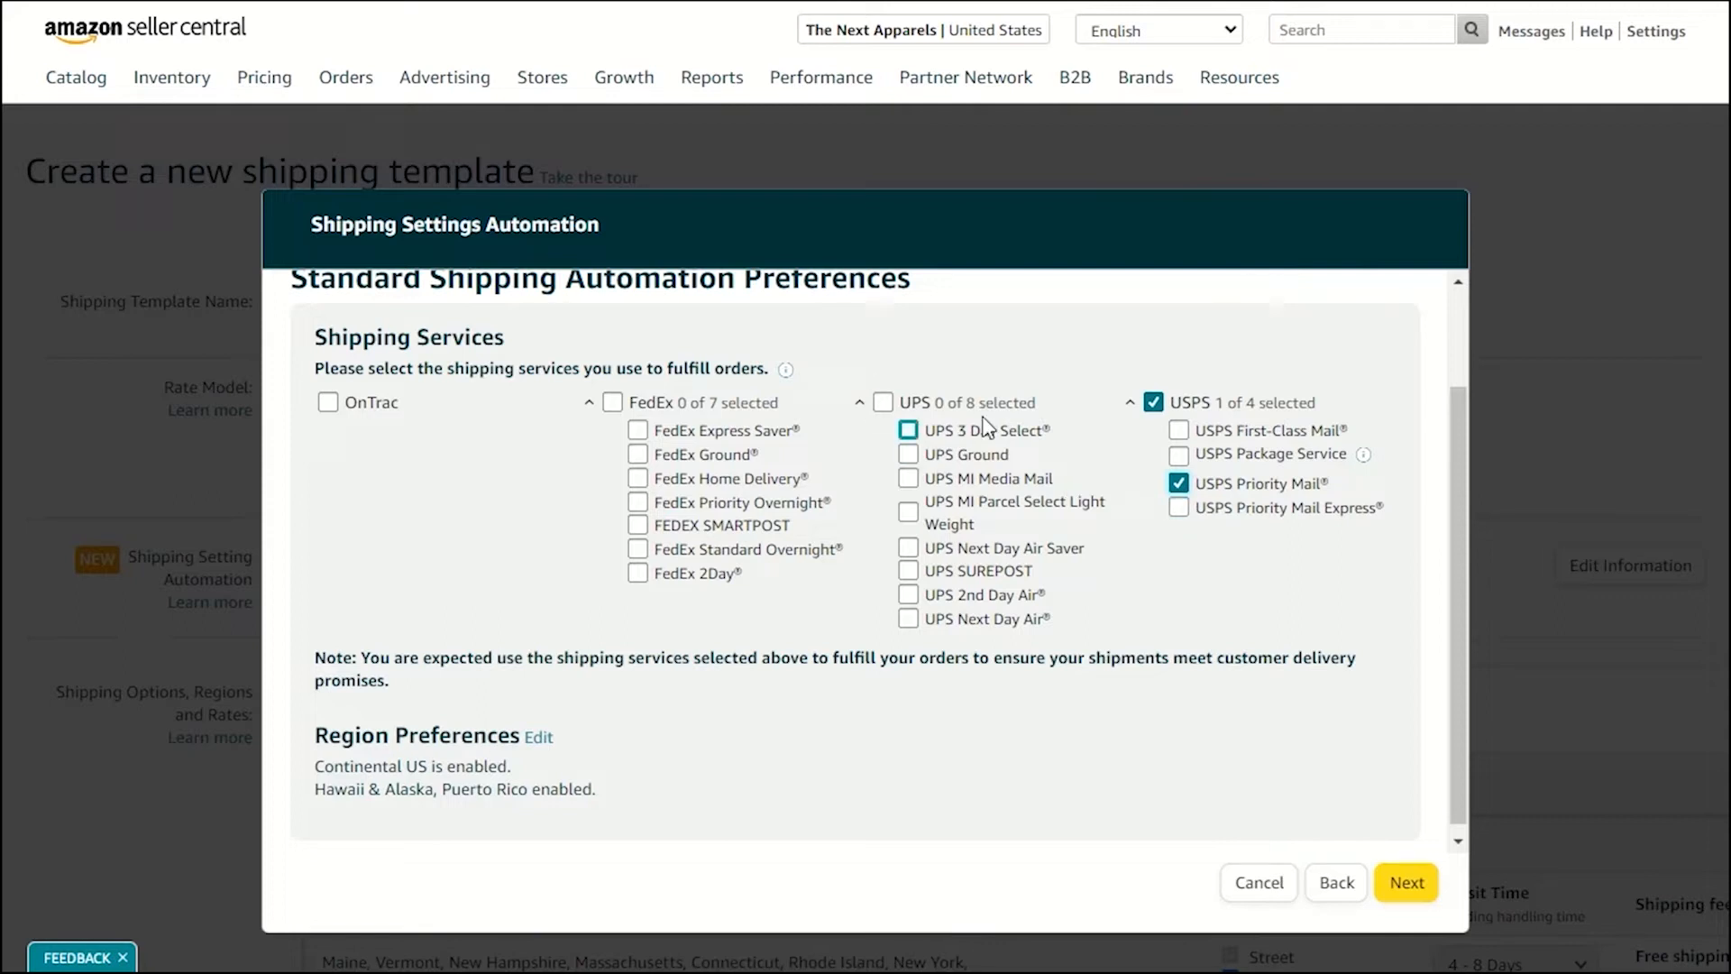
scroll(1043, 506, "down", 1)
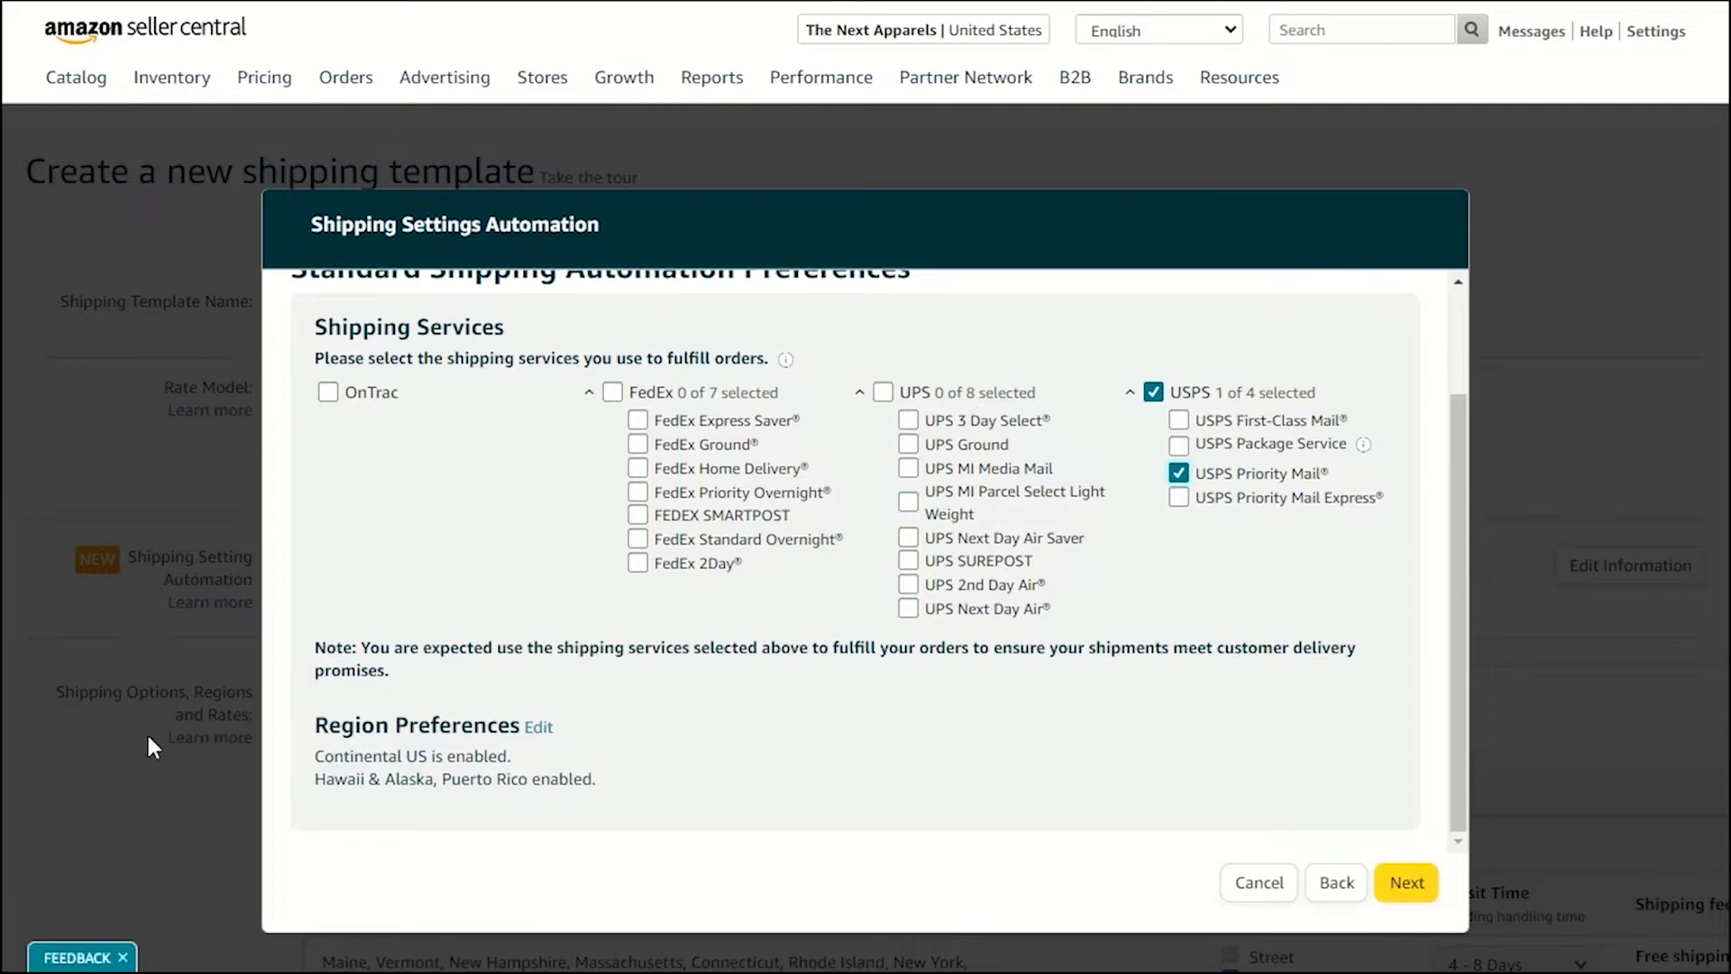
left_click(1402, 883)
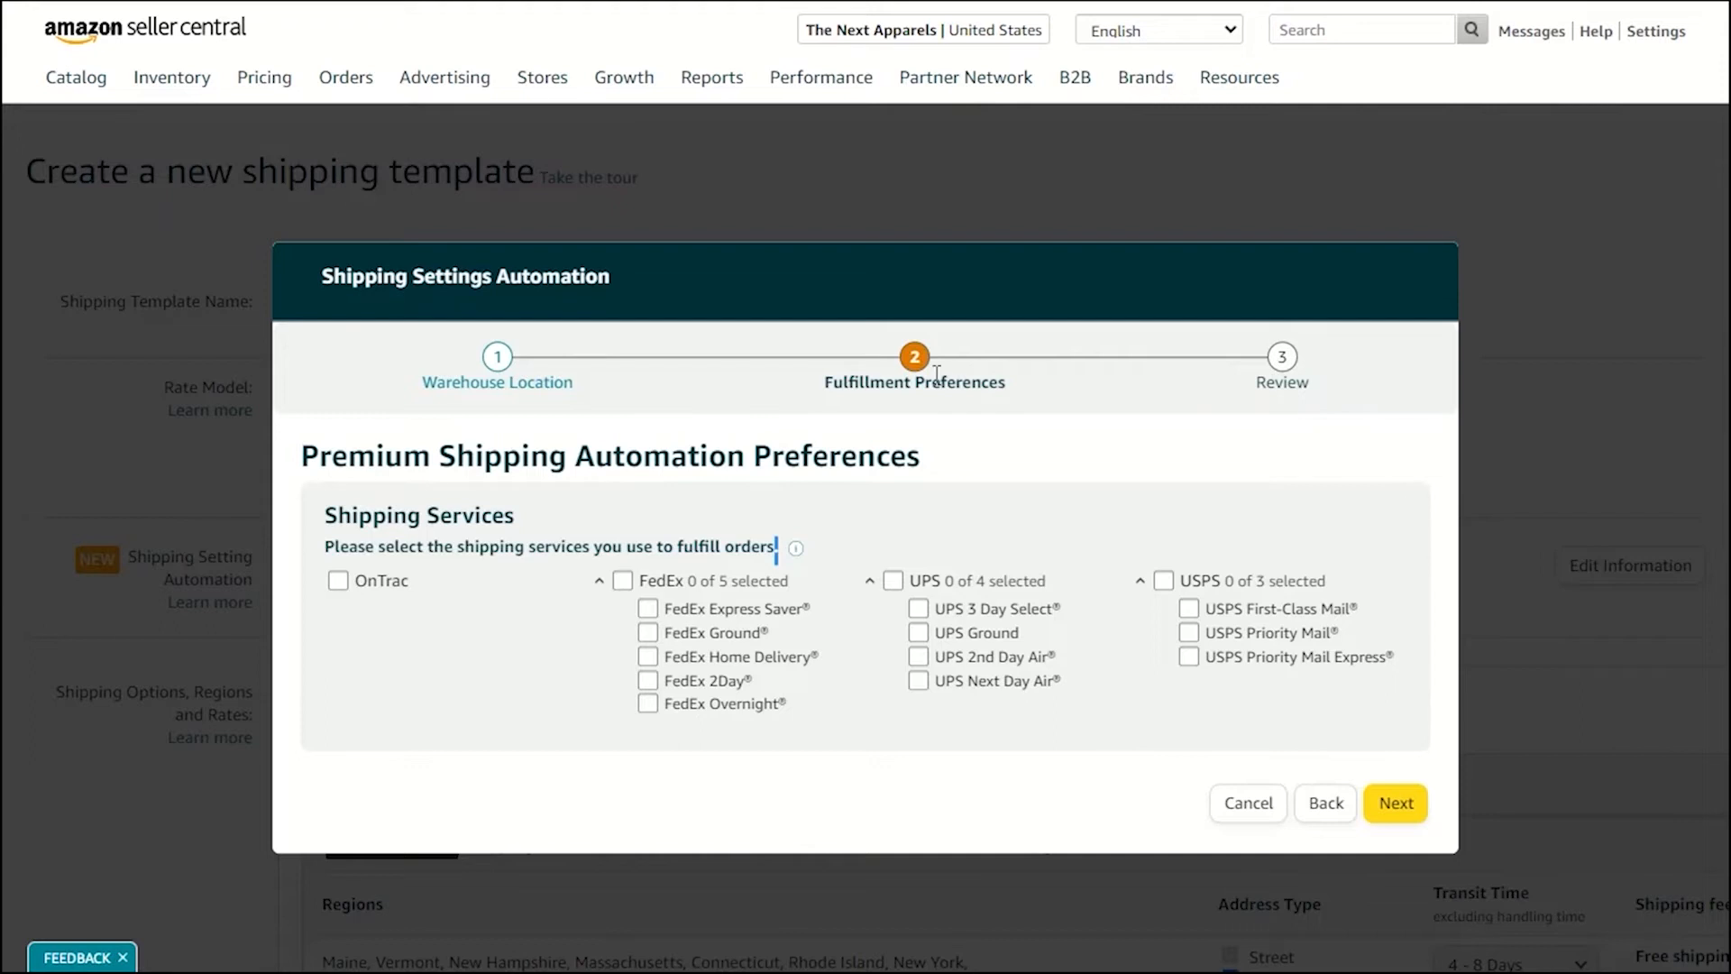
Select USPS Priority Mail as the premium shipping automation service and continue to the review.
double_click(349, 442)
left_click(349, 442)
left_click(1190, 633)
left_click(1397, 803)
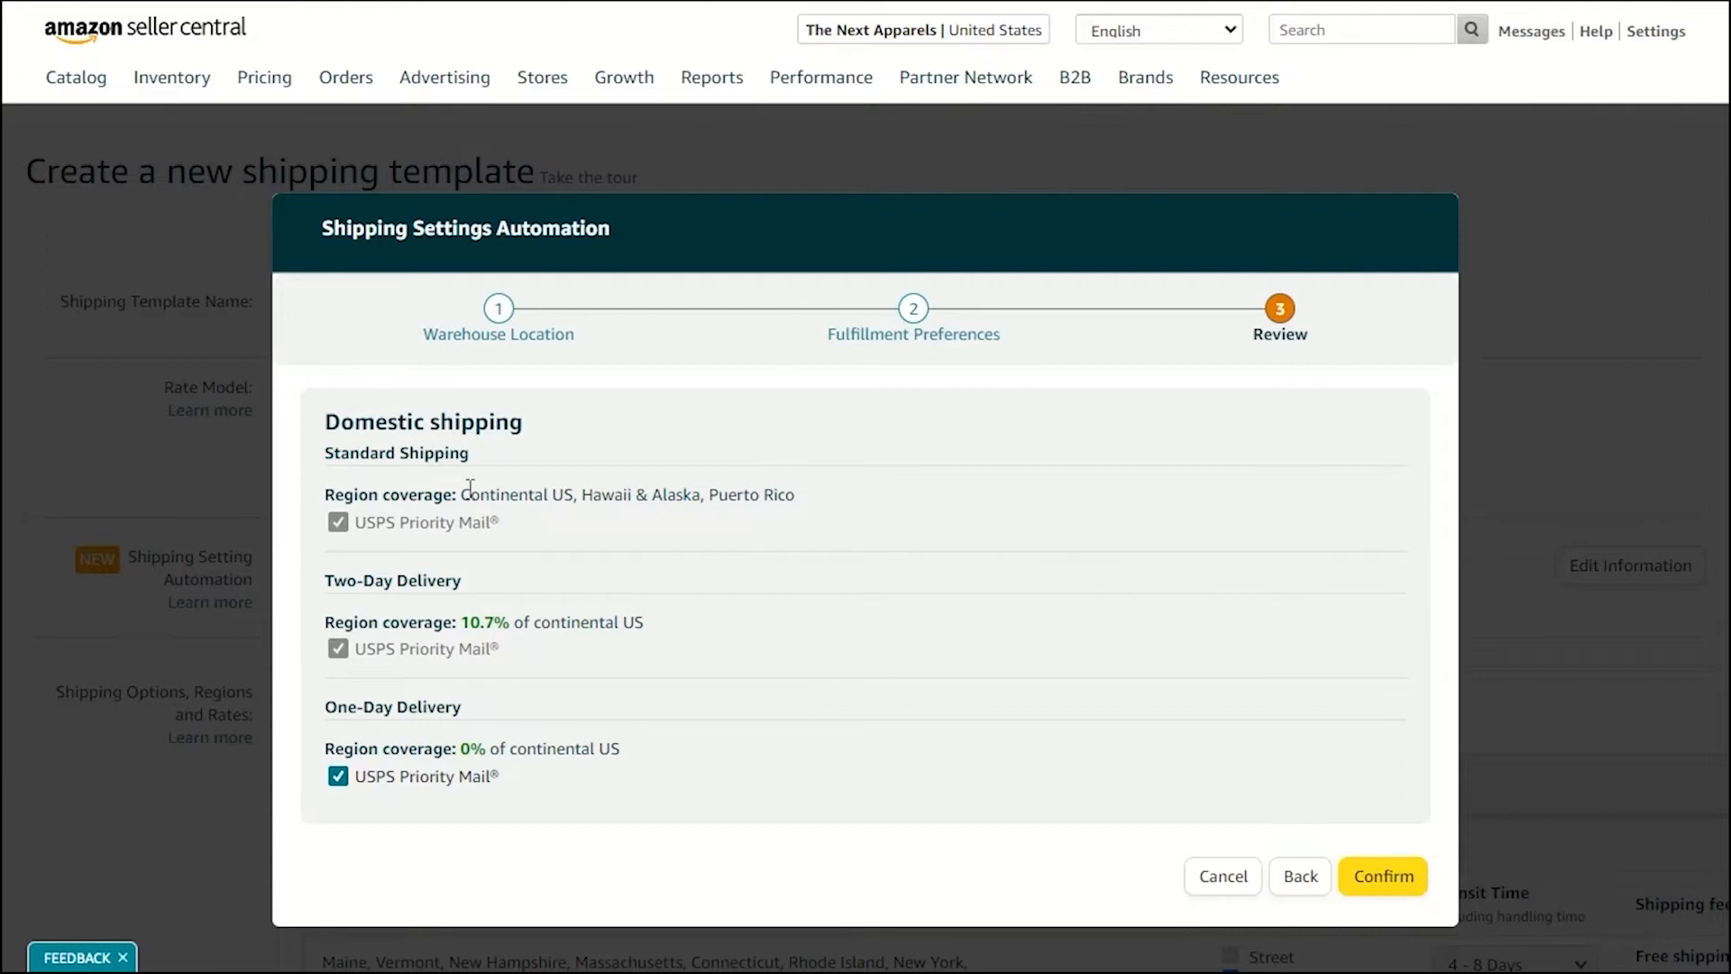
Exclude USPS Priority Mail from One-Day Delivery and confirm the shipping settings automation.
triple_click(352, 584)
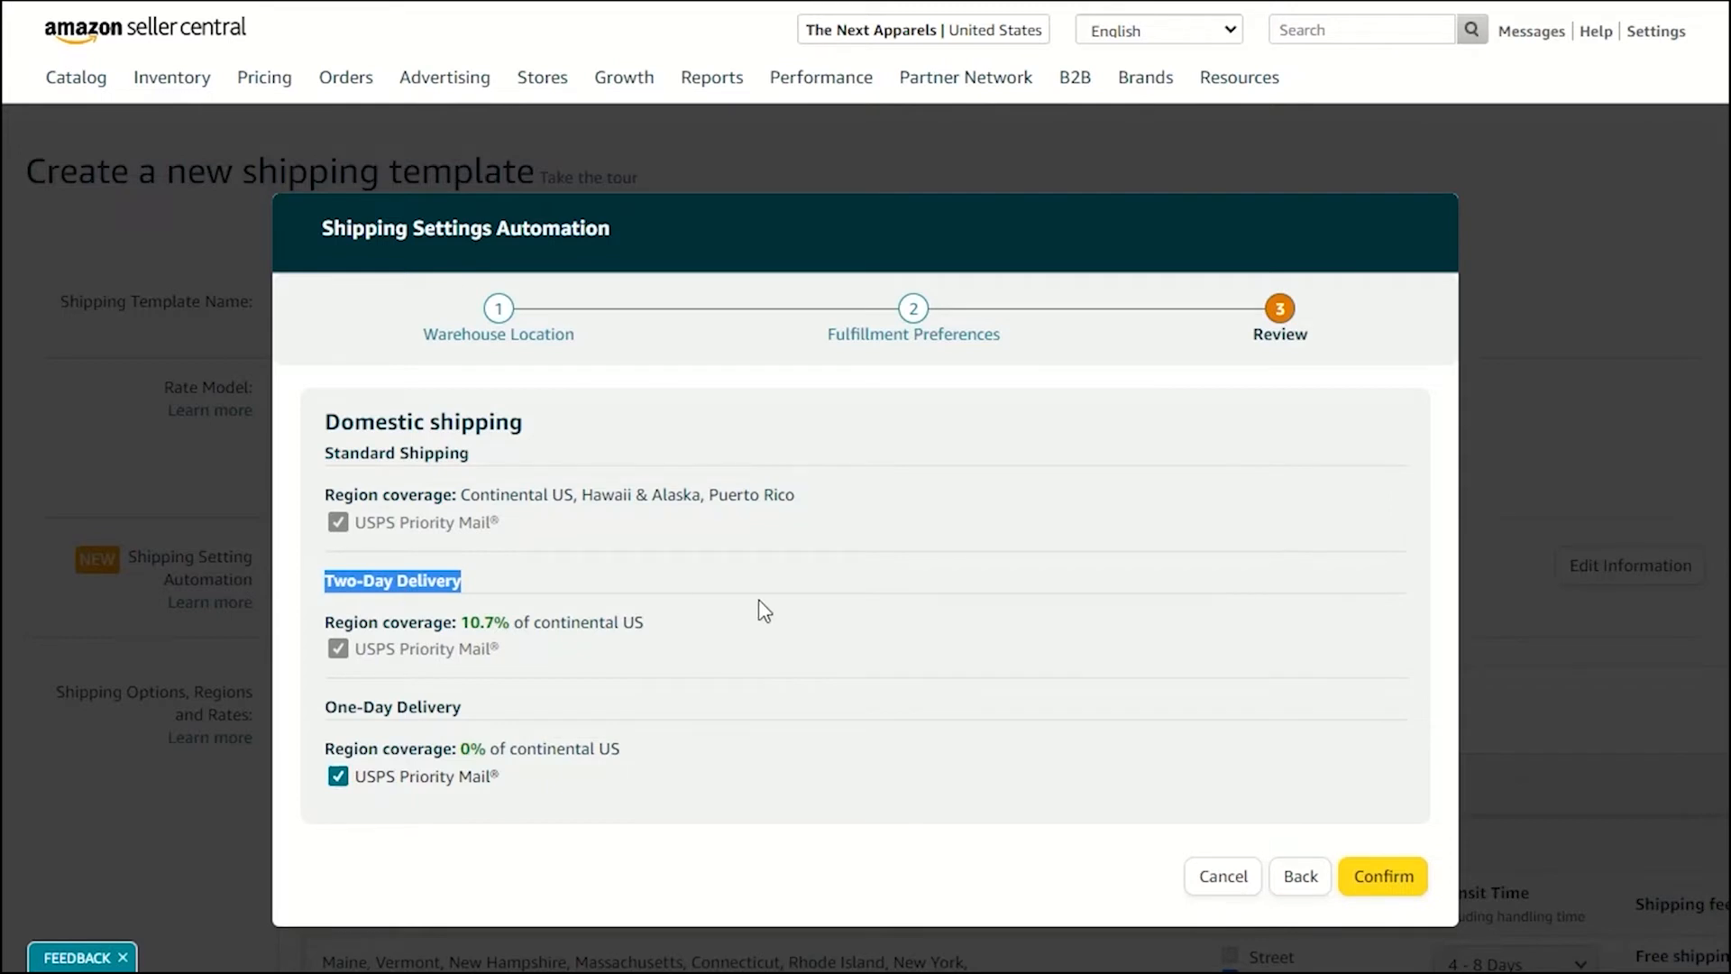
left_click(348, 656)
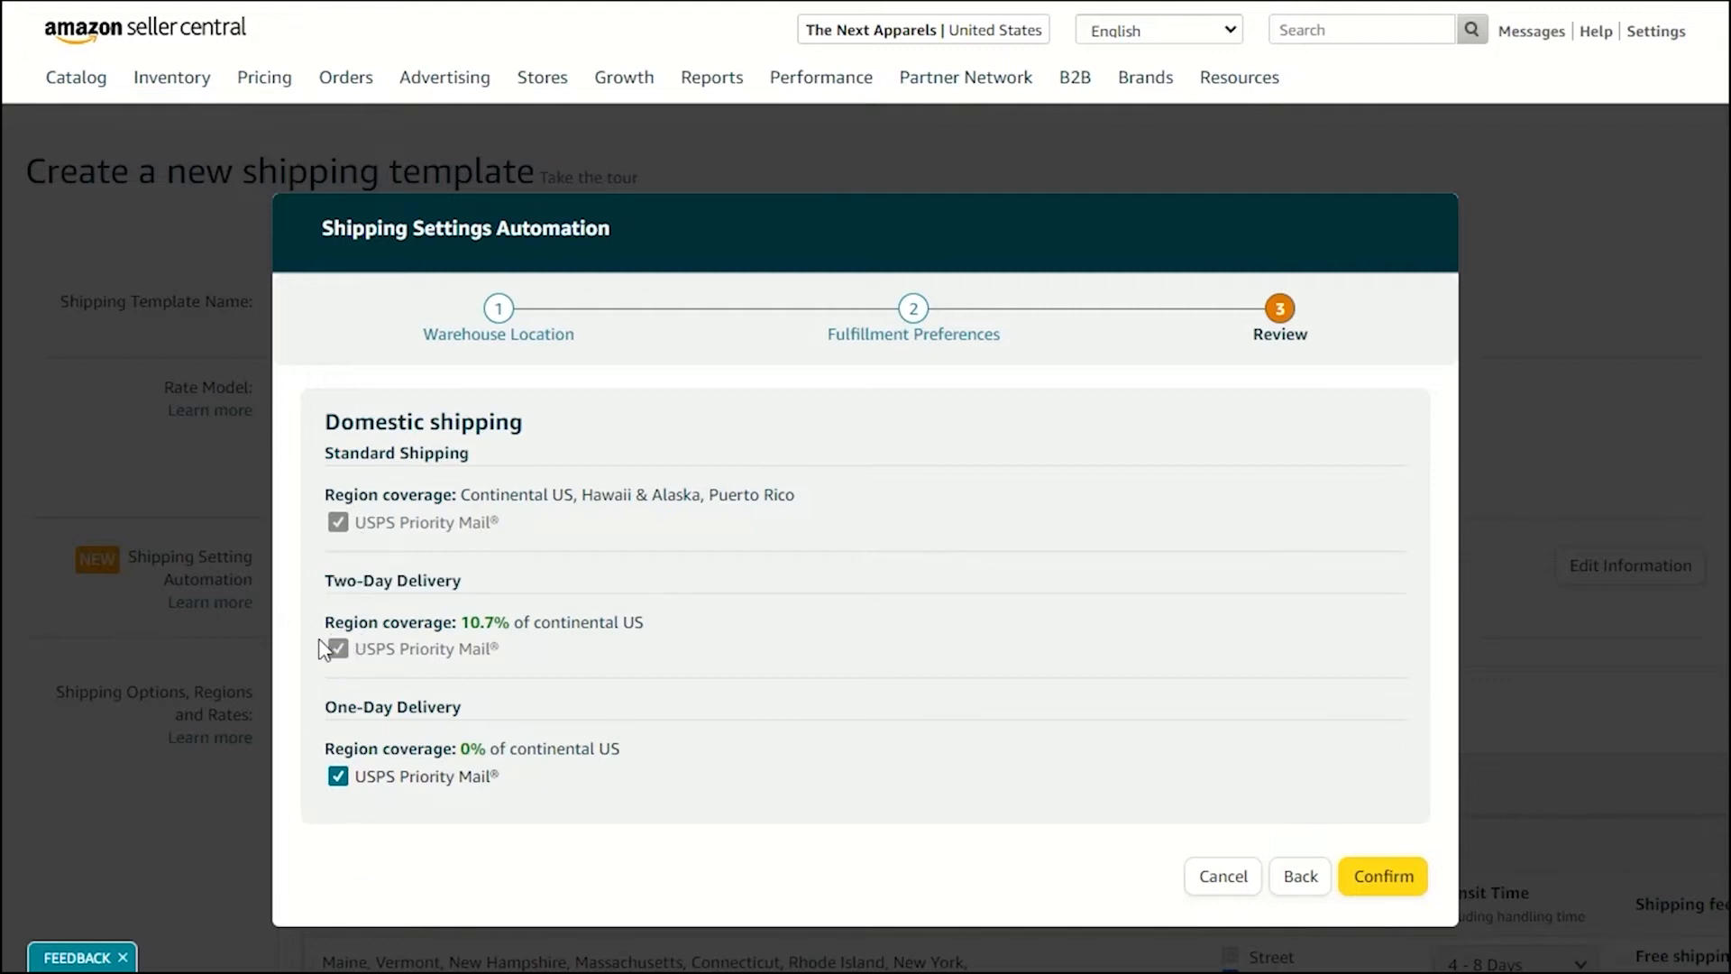
left_click(337, 776)
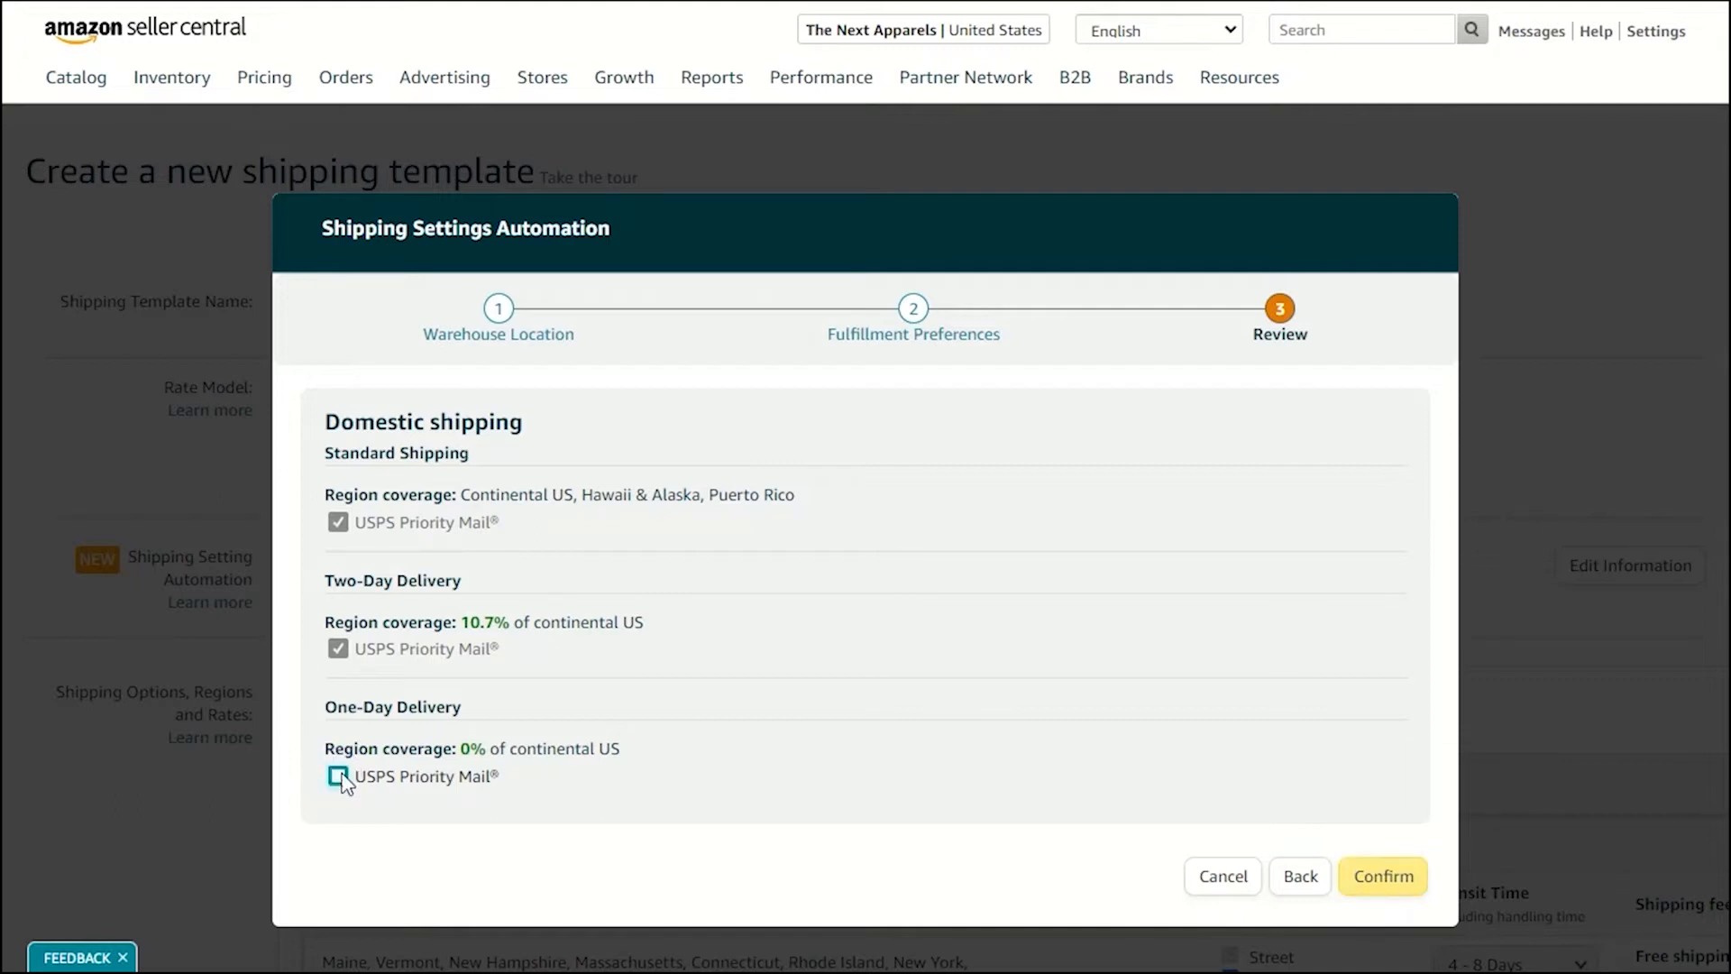
left_click(1397, 875)
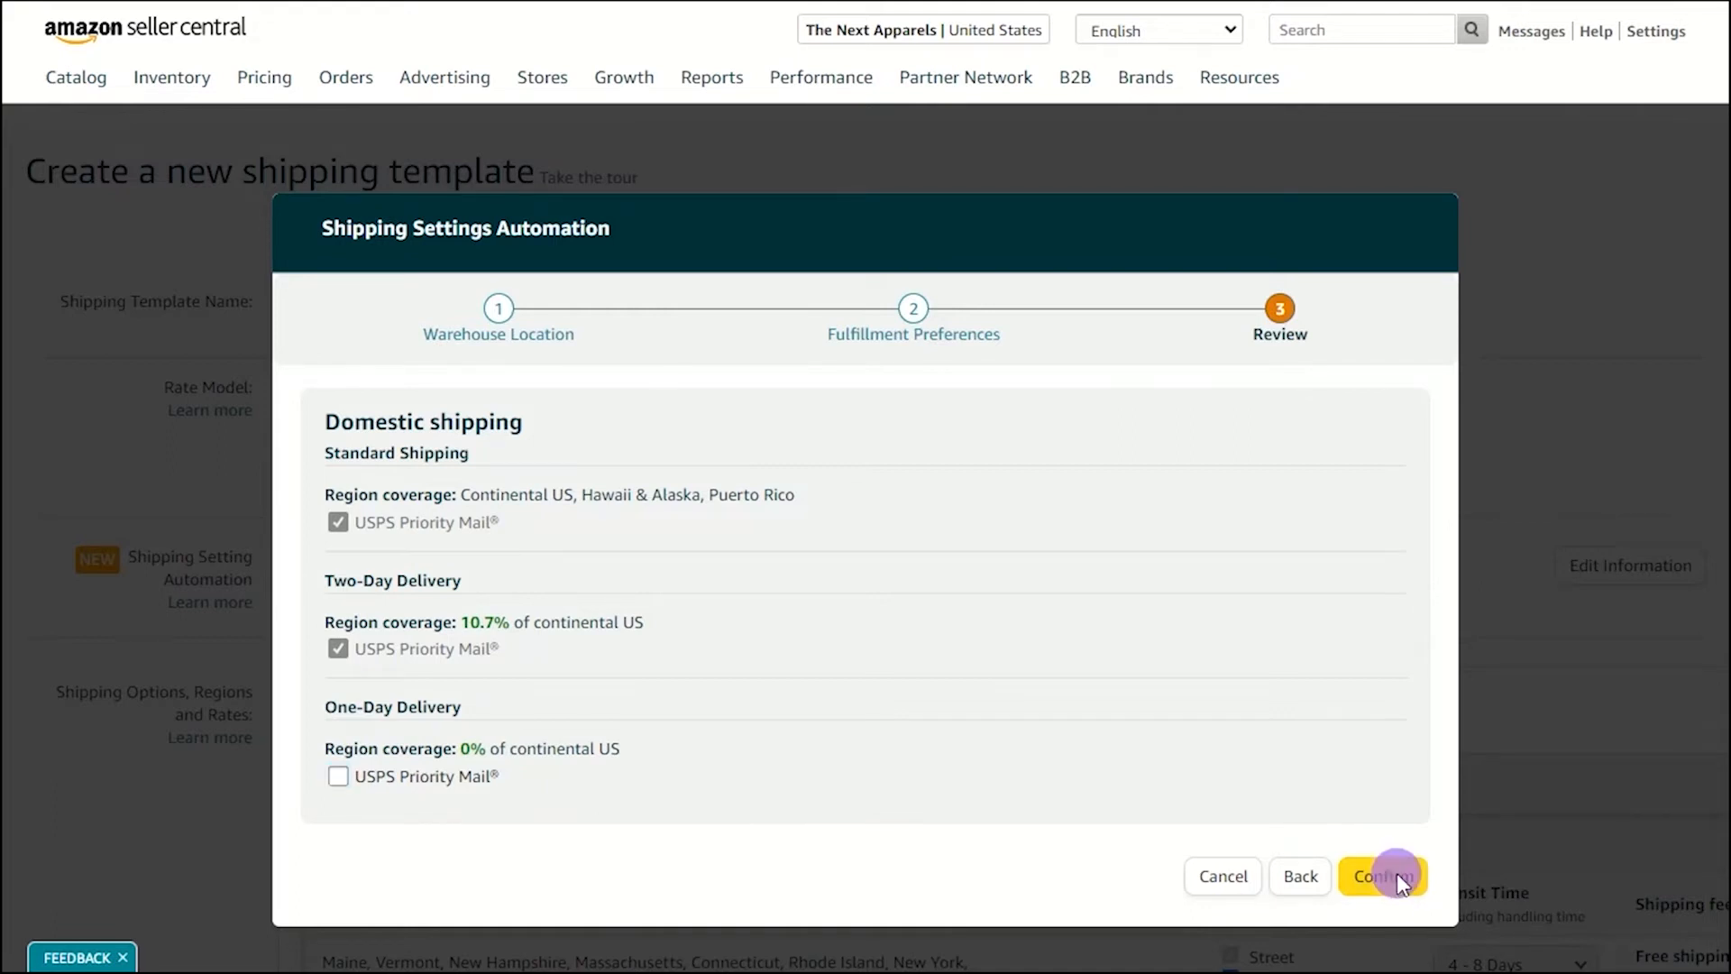
Review the new template's rate model, automation settings and the transit time options for Free Economy shipping.
scroll(433, 406, "down", 2)
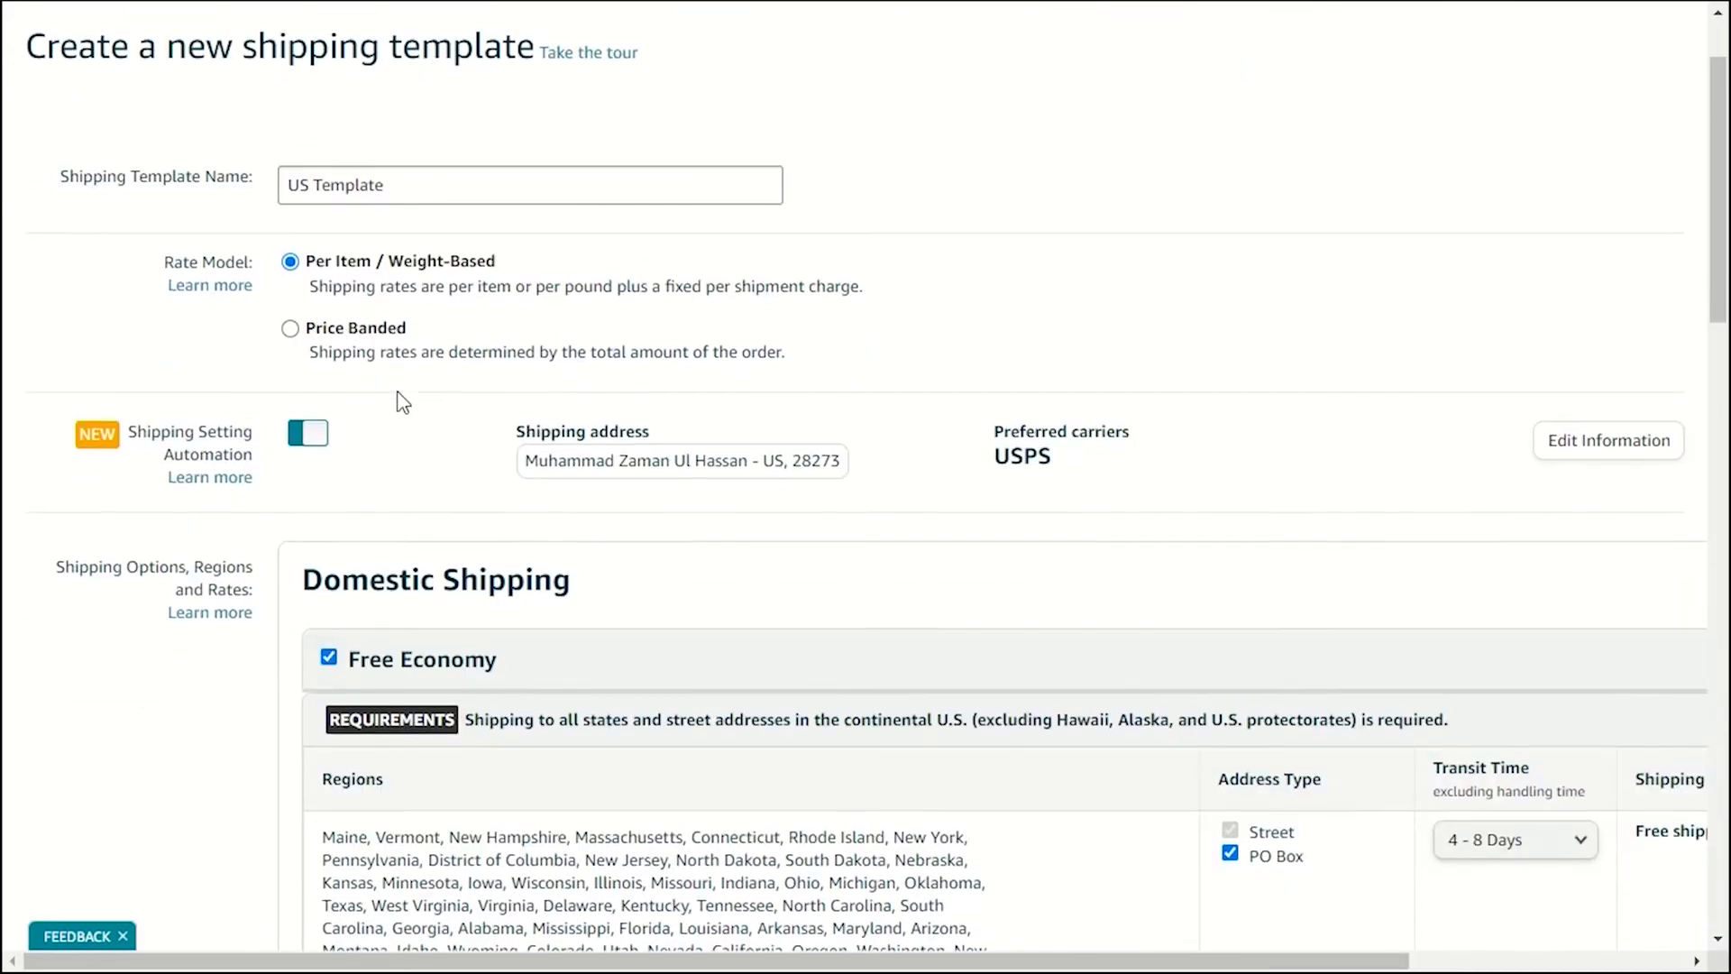
scroll(403, 402, "up", 1)
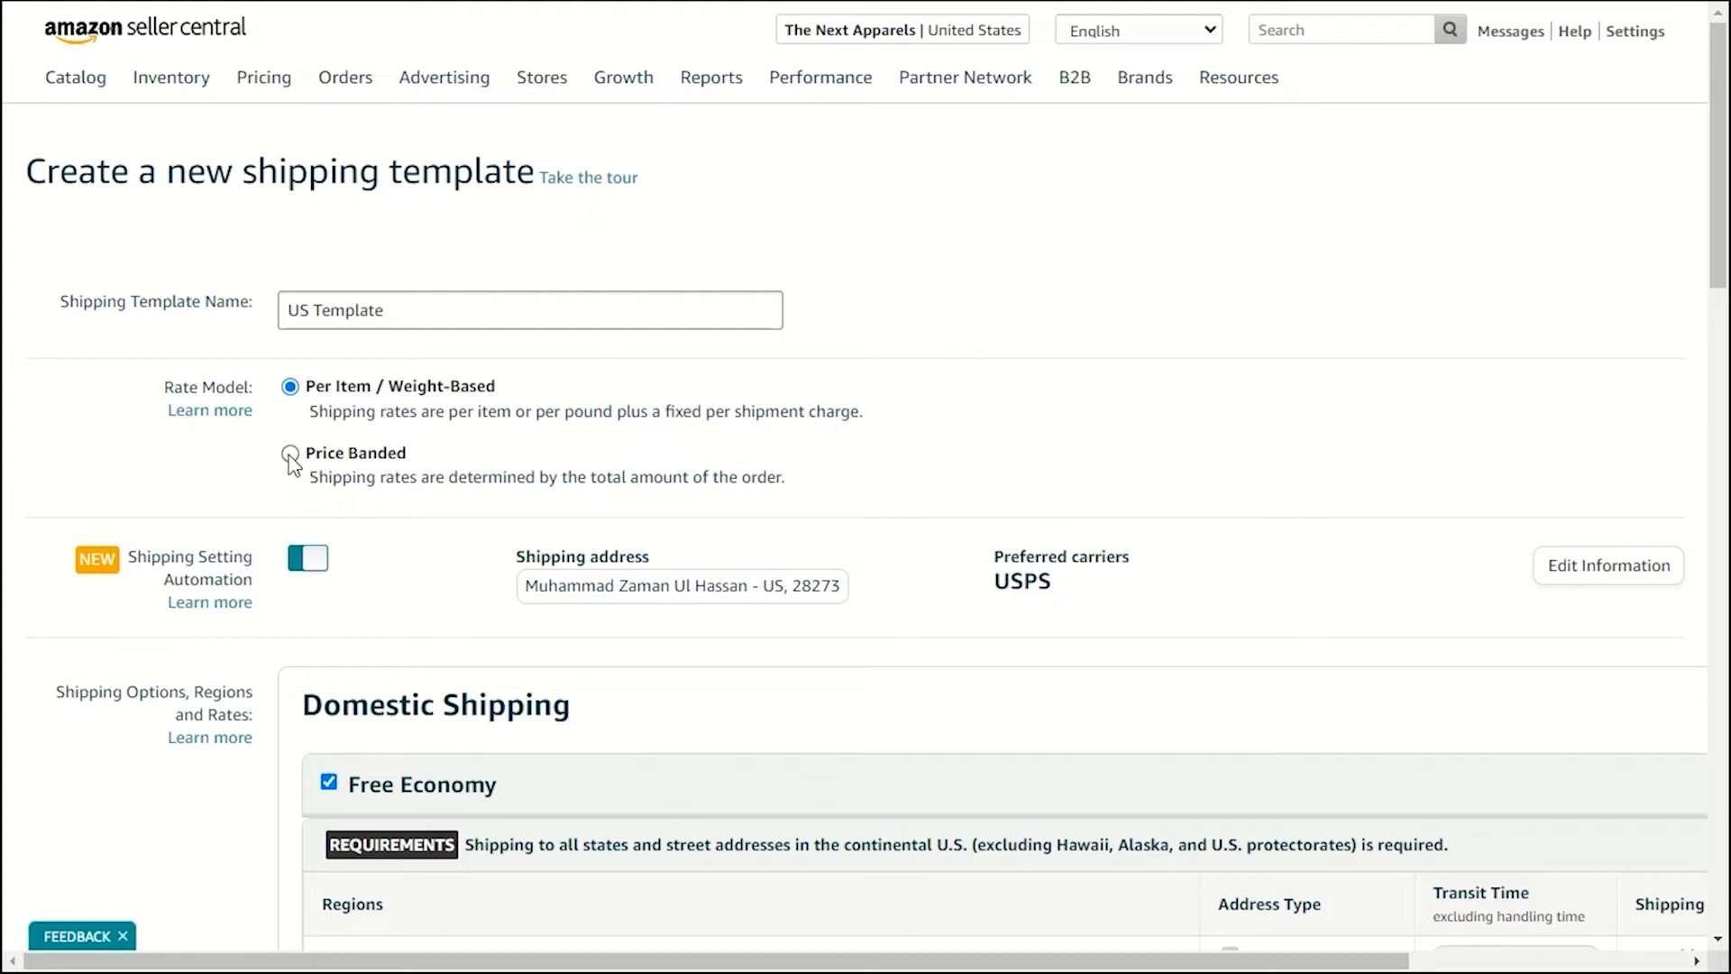
left_click(304, 564)
scroll(304, 568, "down", 3)
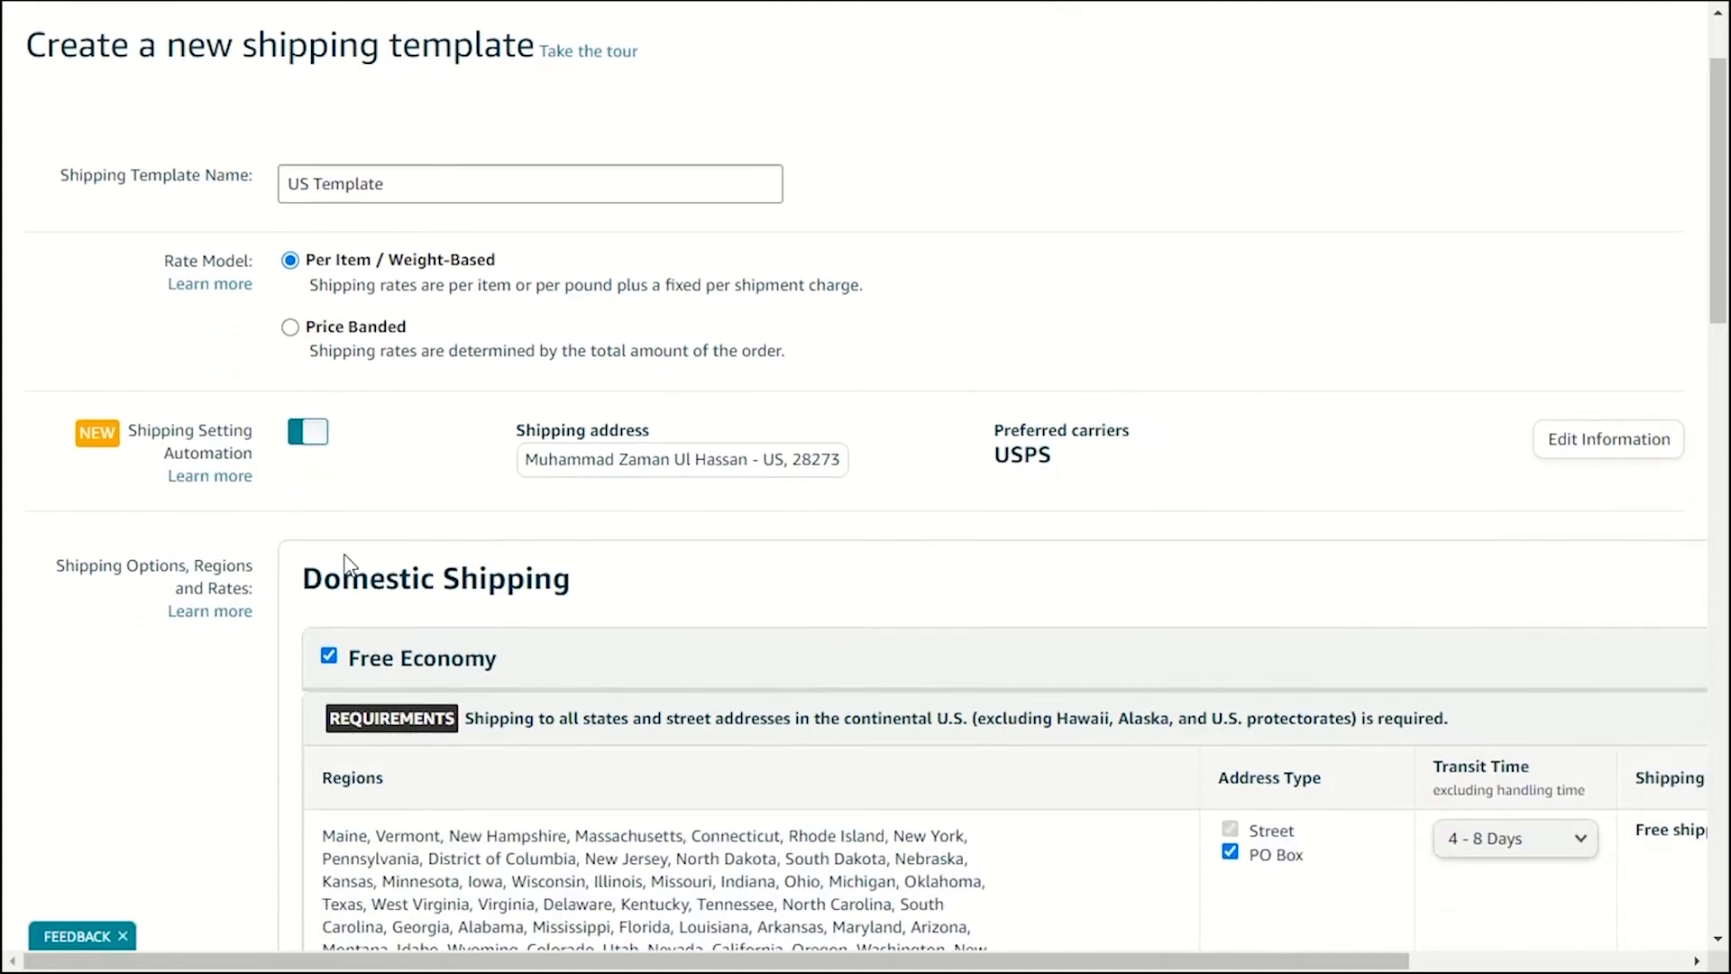
scroll(408, 415, "down", 3)
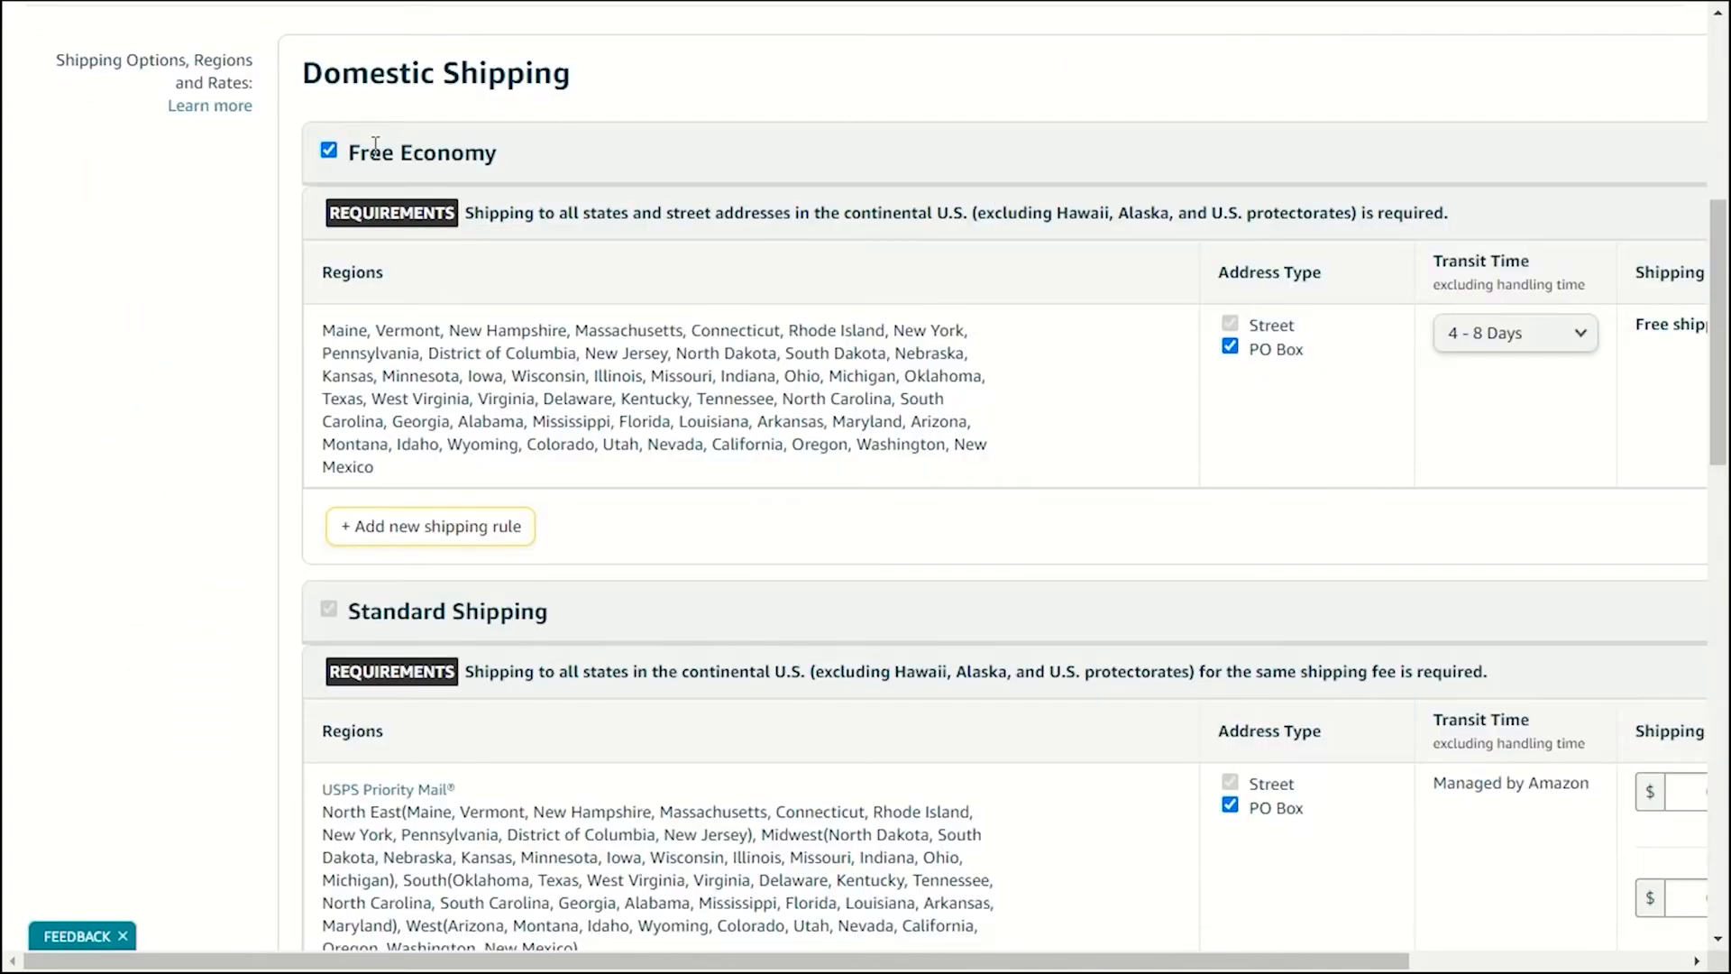
left_click_drag(543, 961, 591, 961)
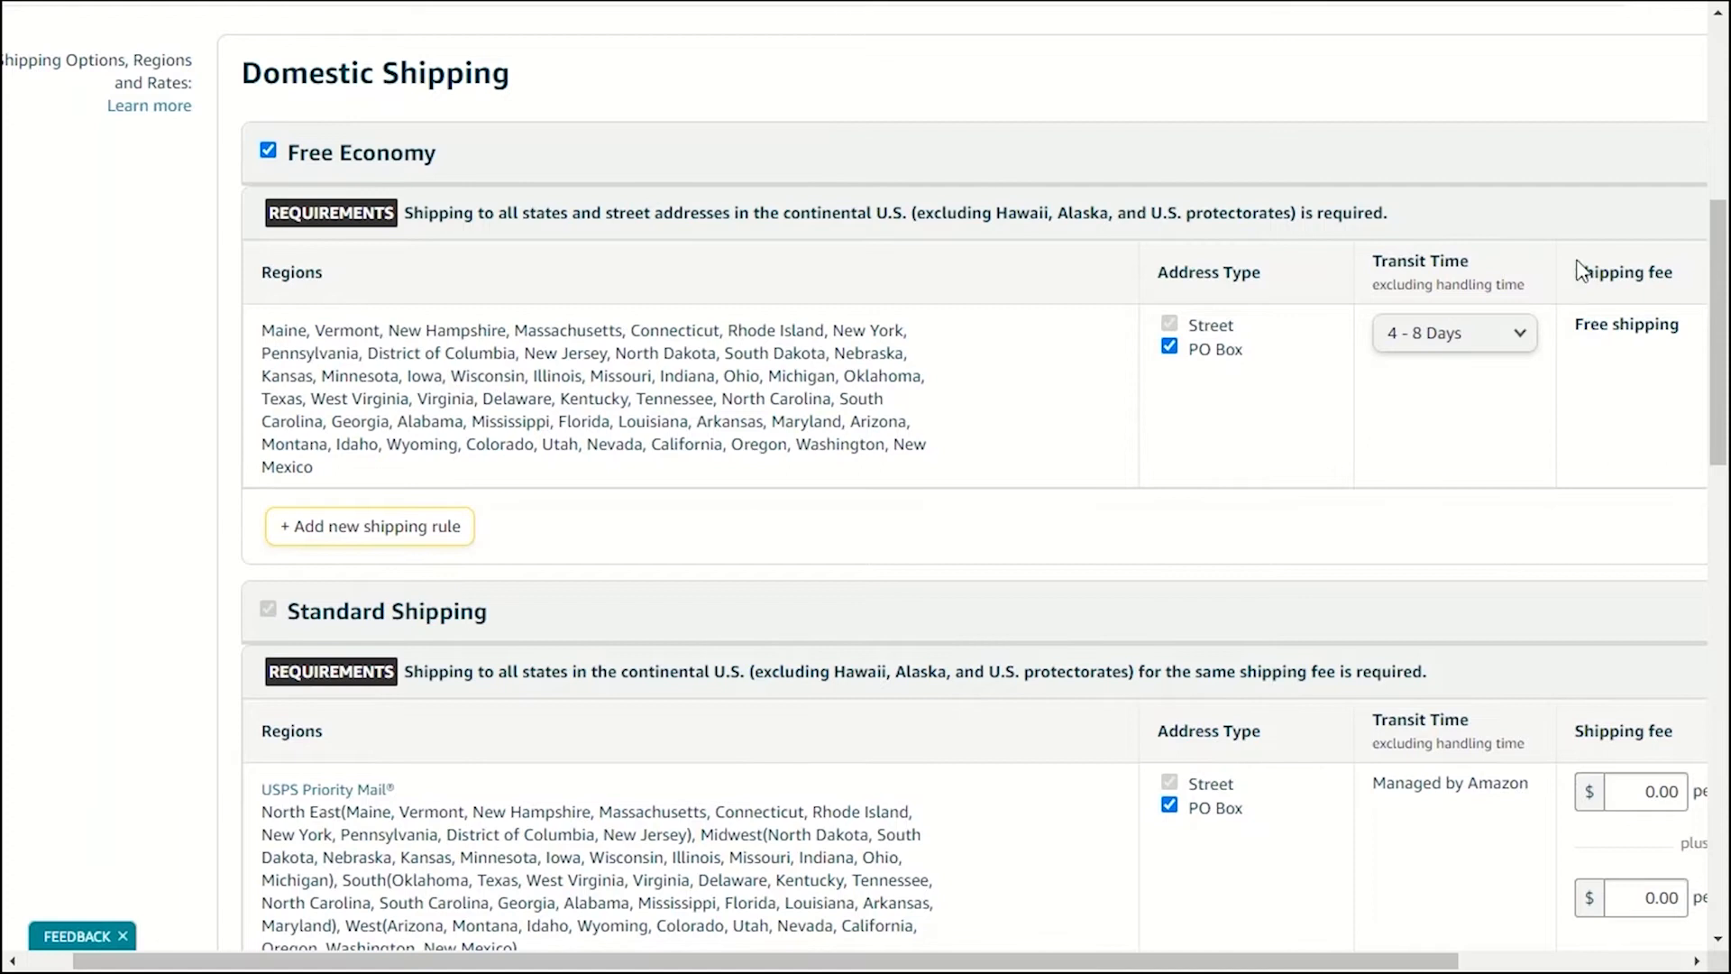
left_click(1433, 335)
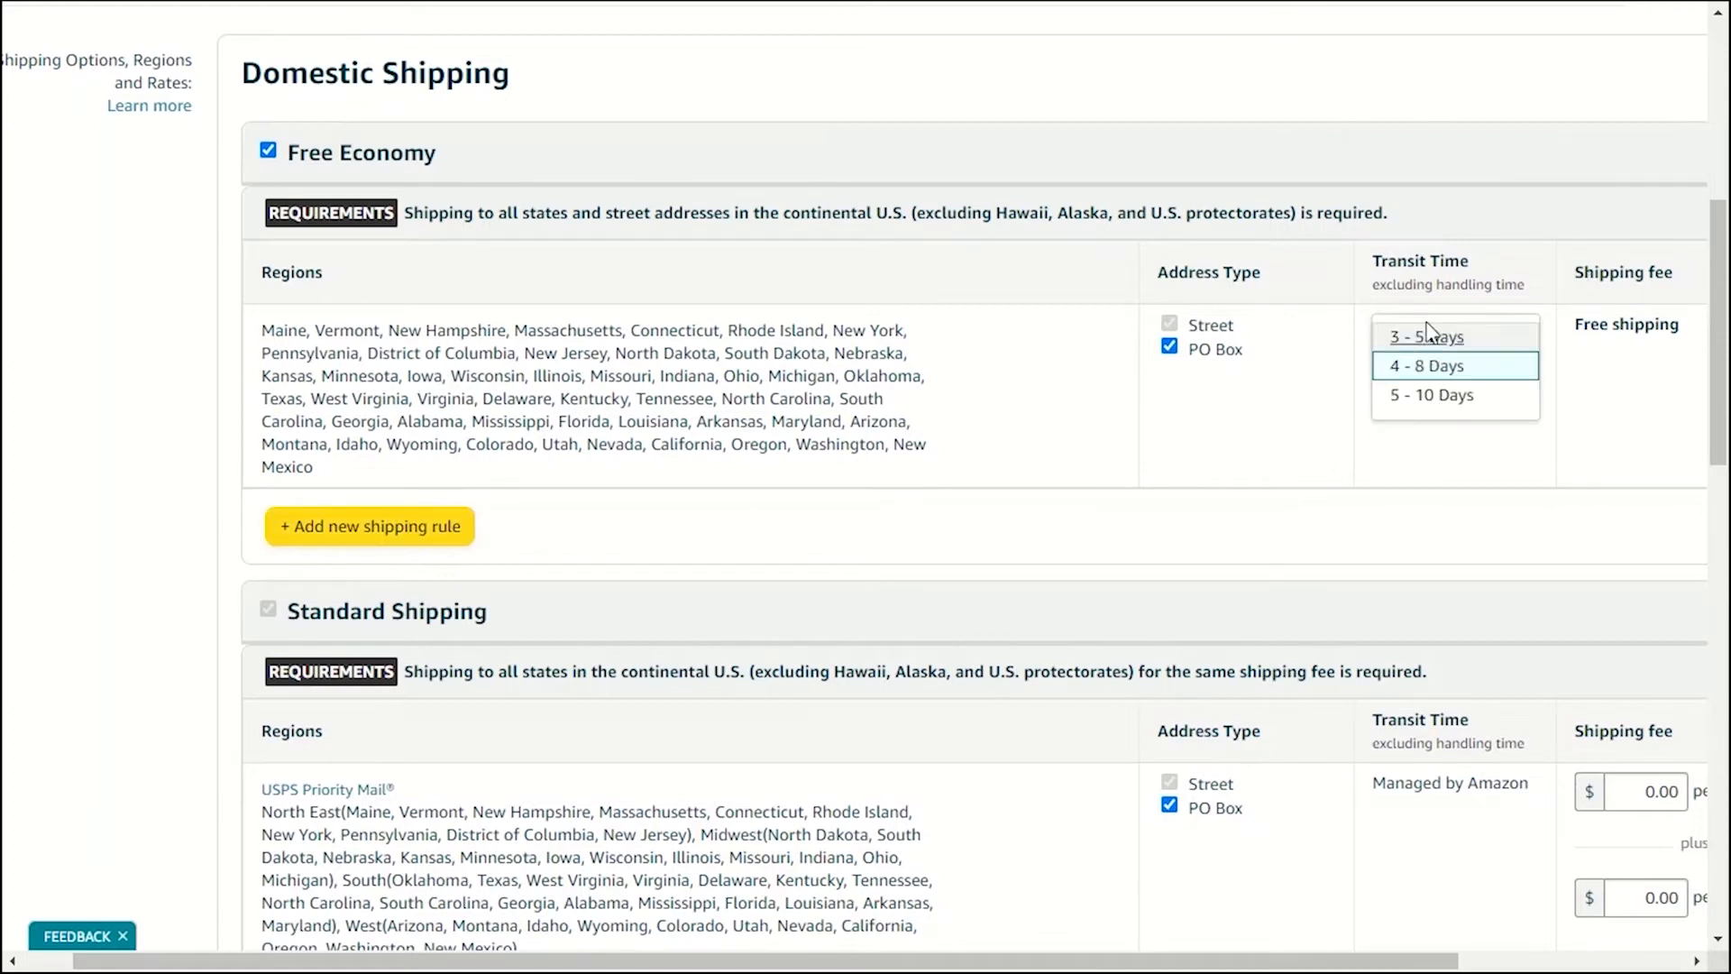
left_click(1447, 445)
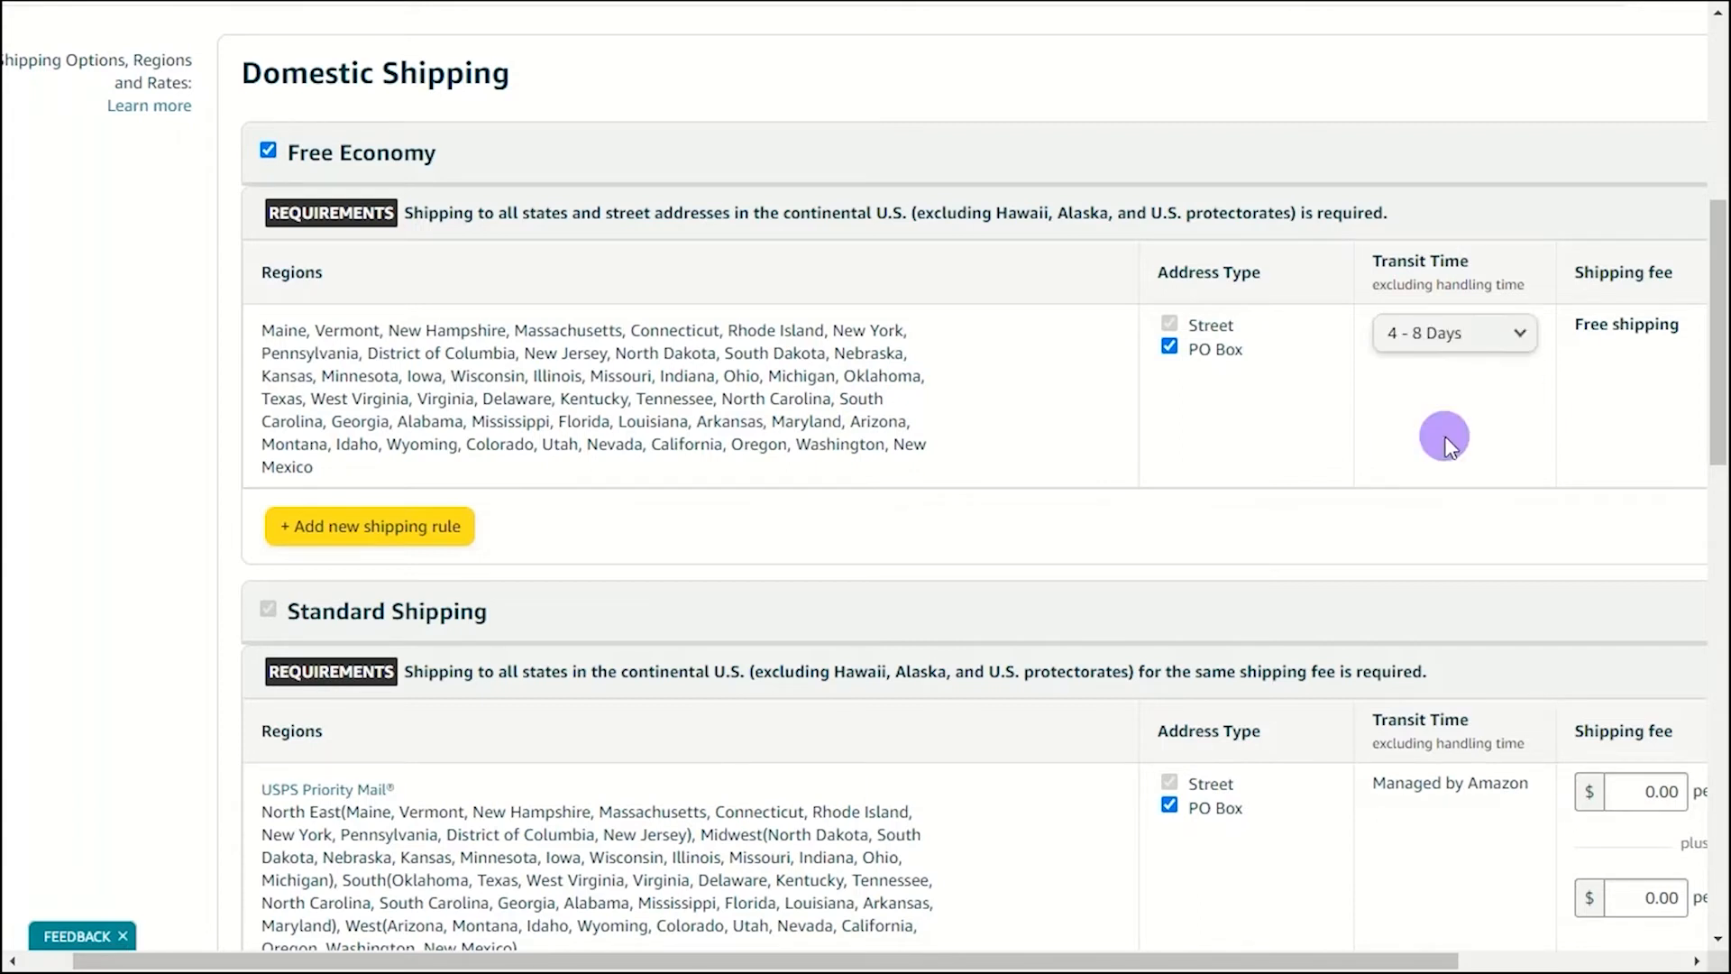
left_click(1391, 333)
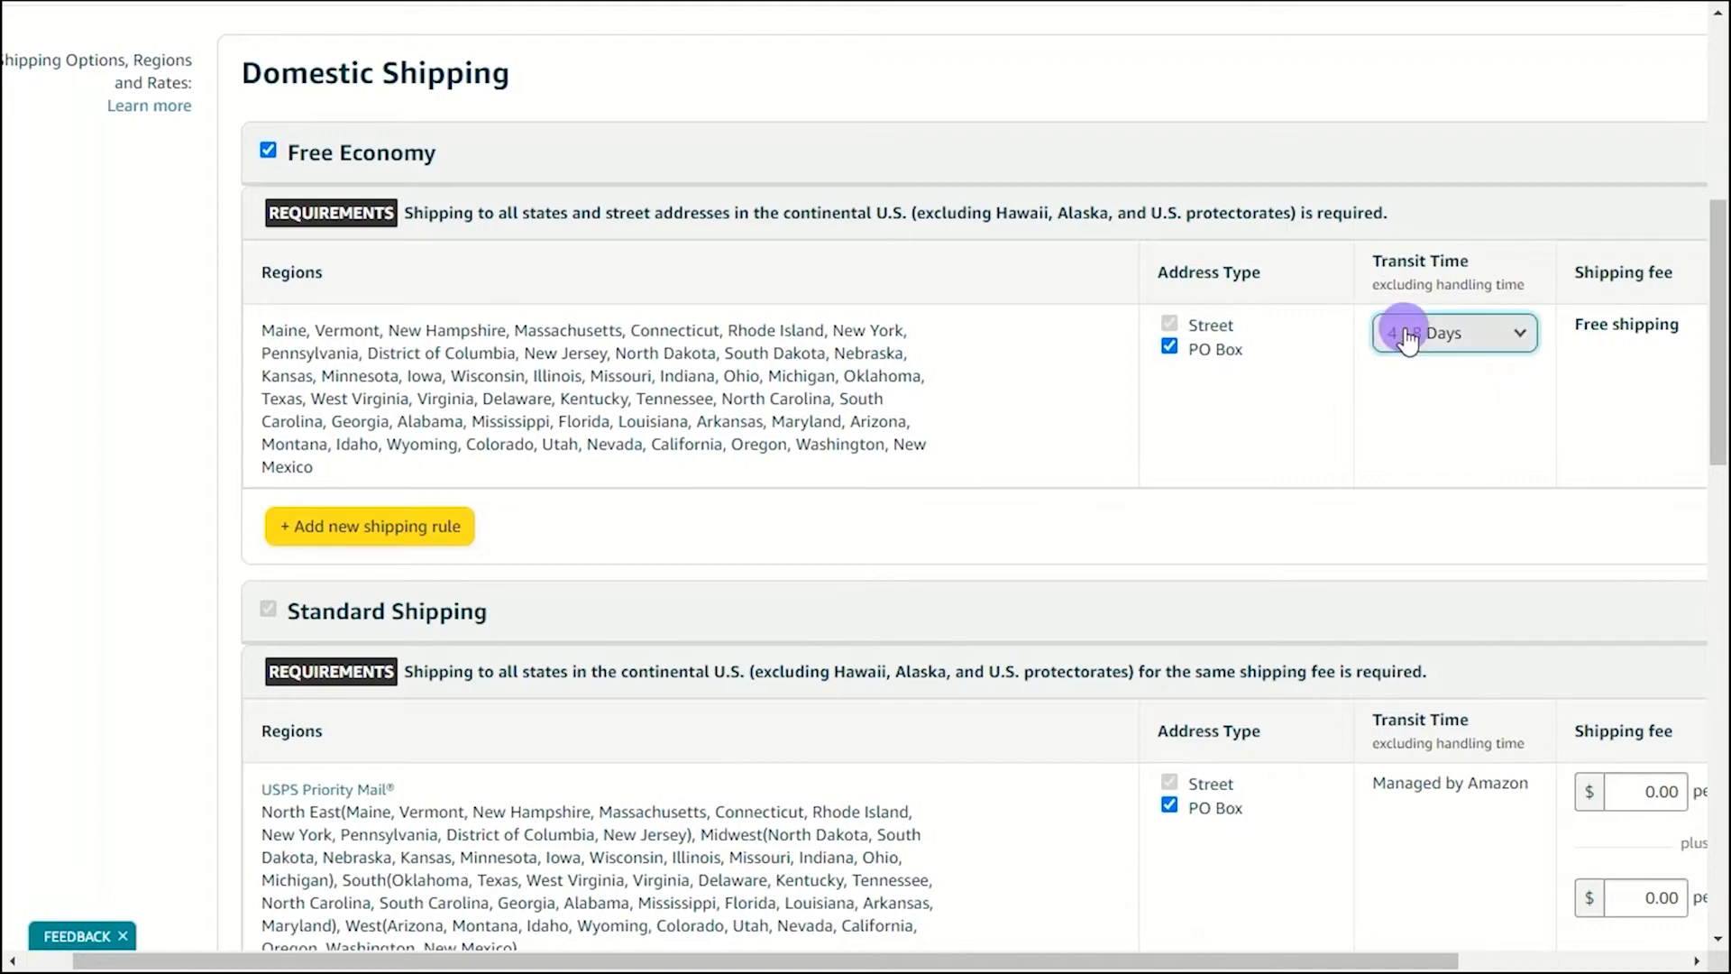
left_click(1409, 467)
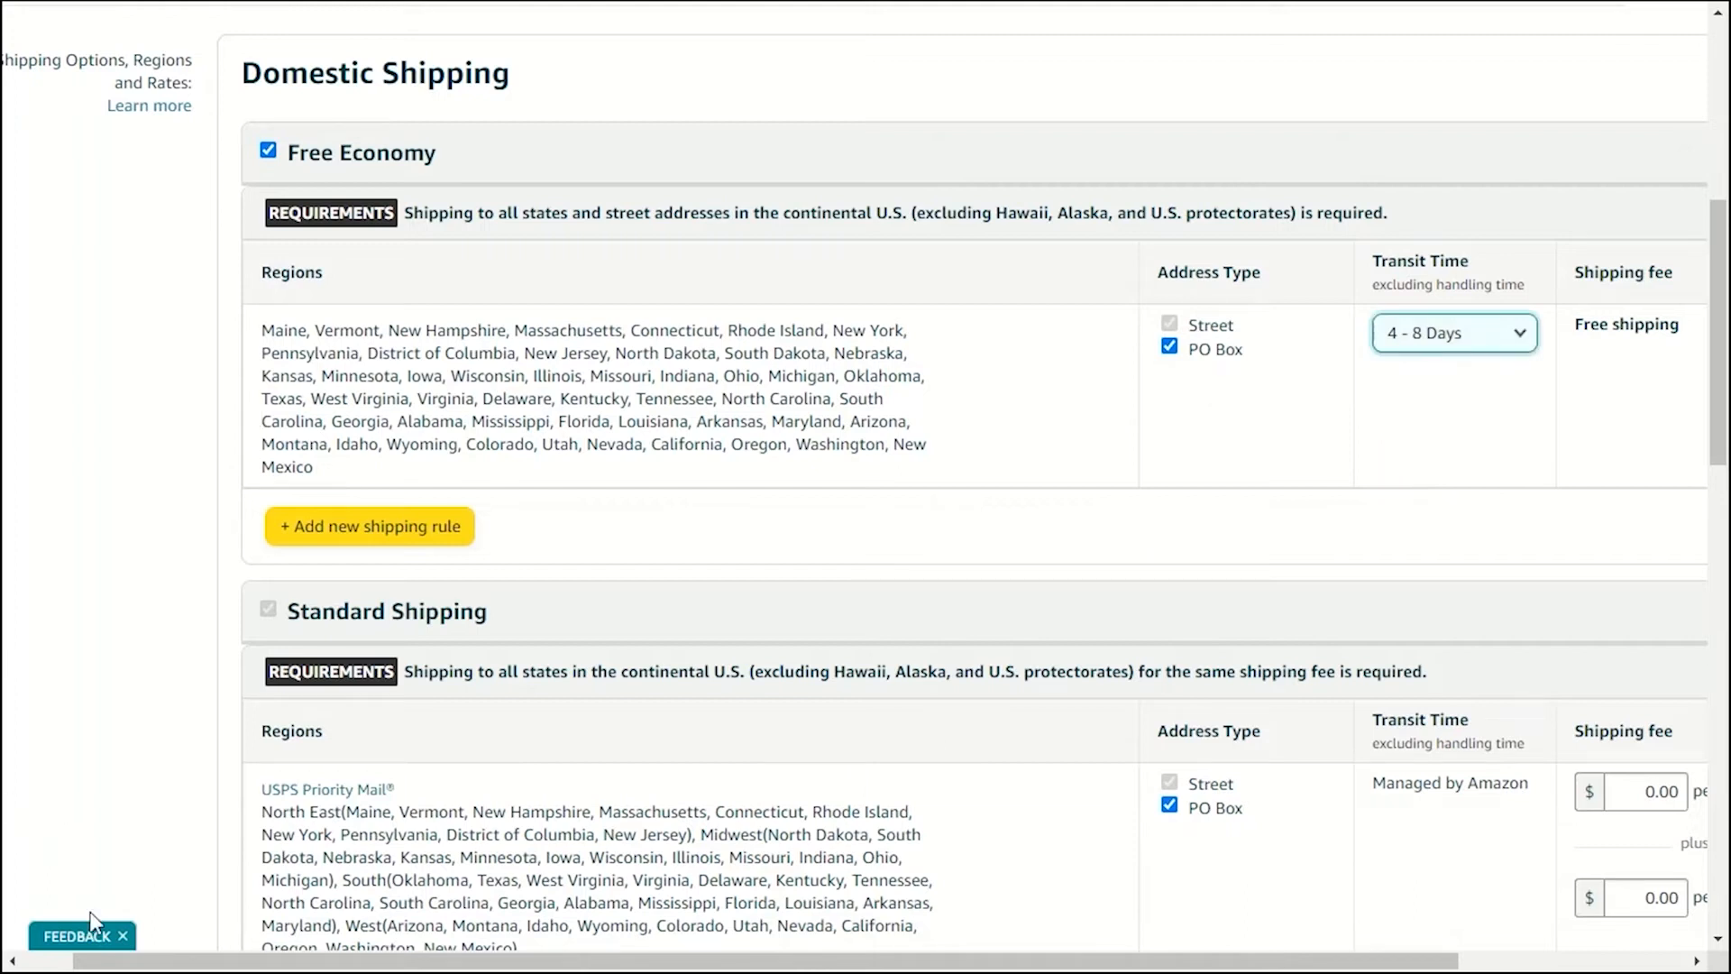
Disable Free Economy under domestic shipping and confirm its removal from the template.
left_click_drag(167, 960, 86, 959)
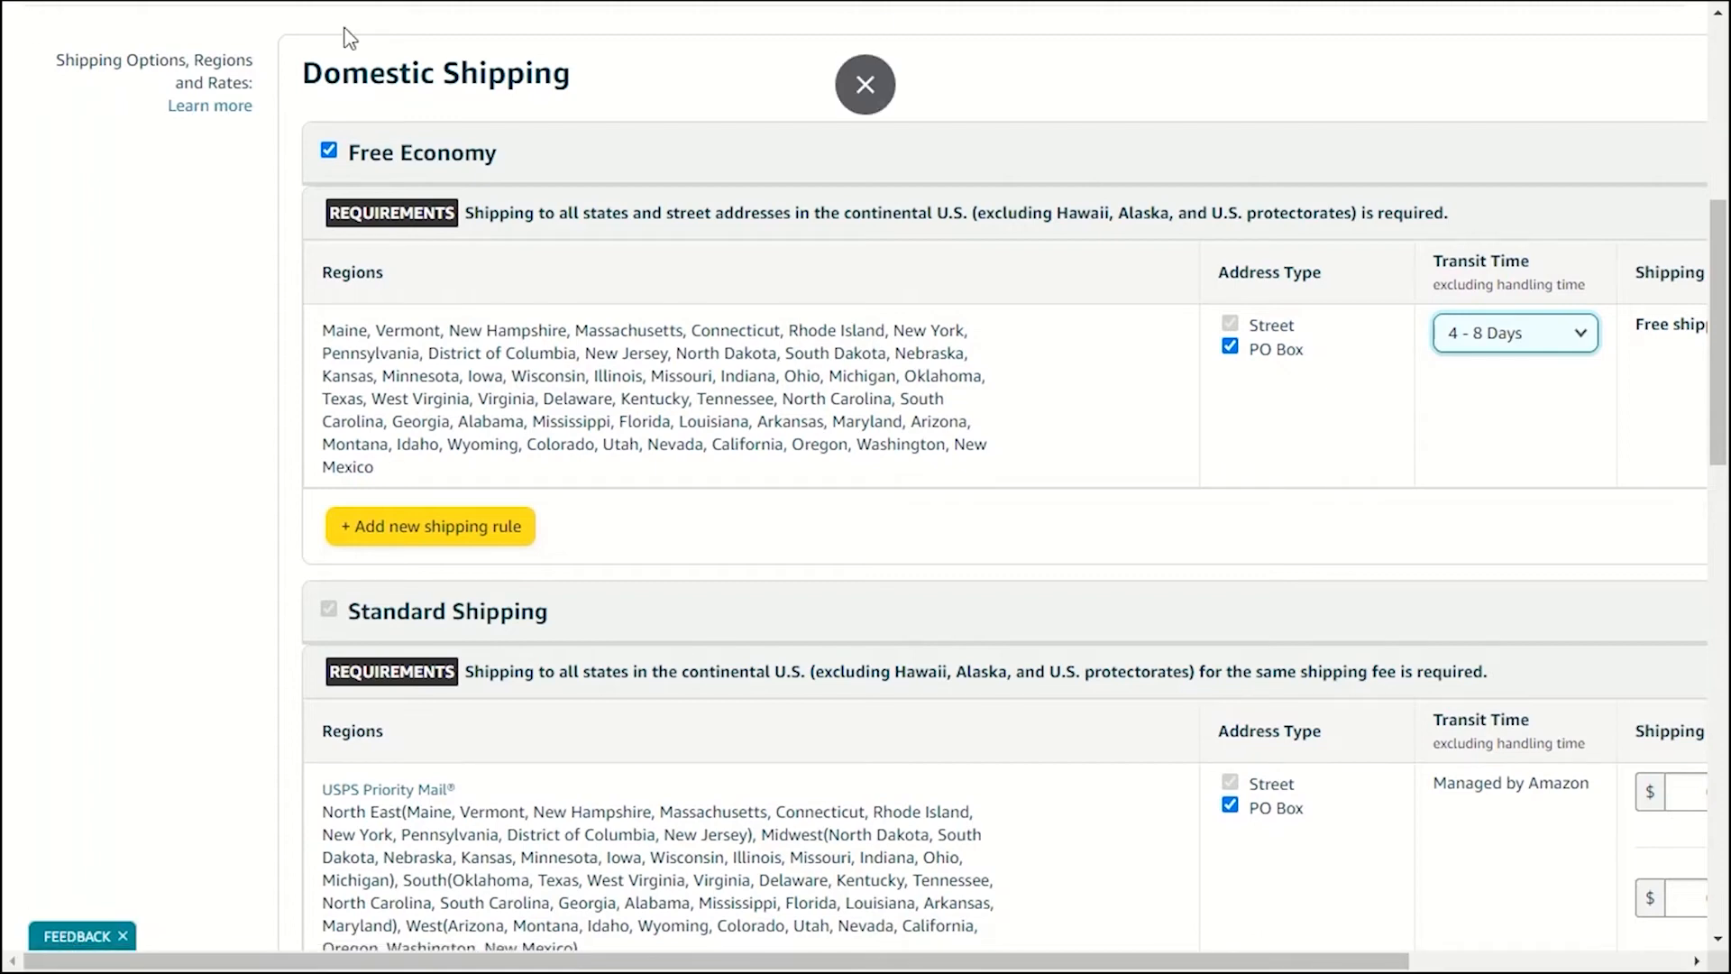
left_click(330, 151)
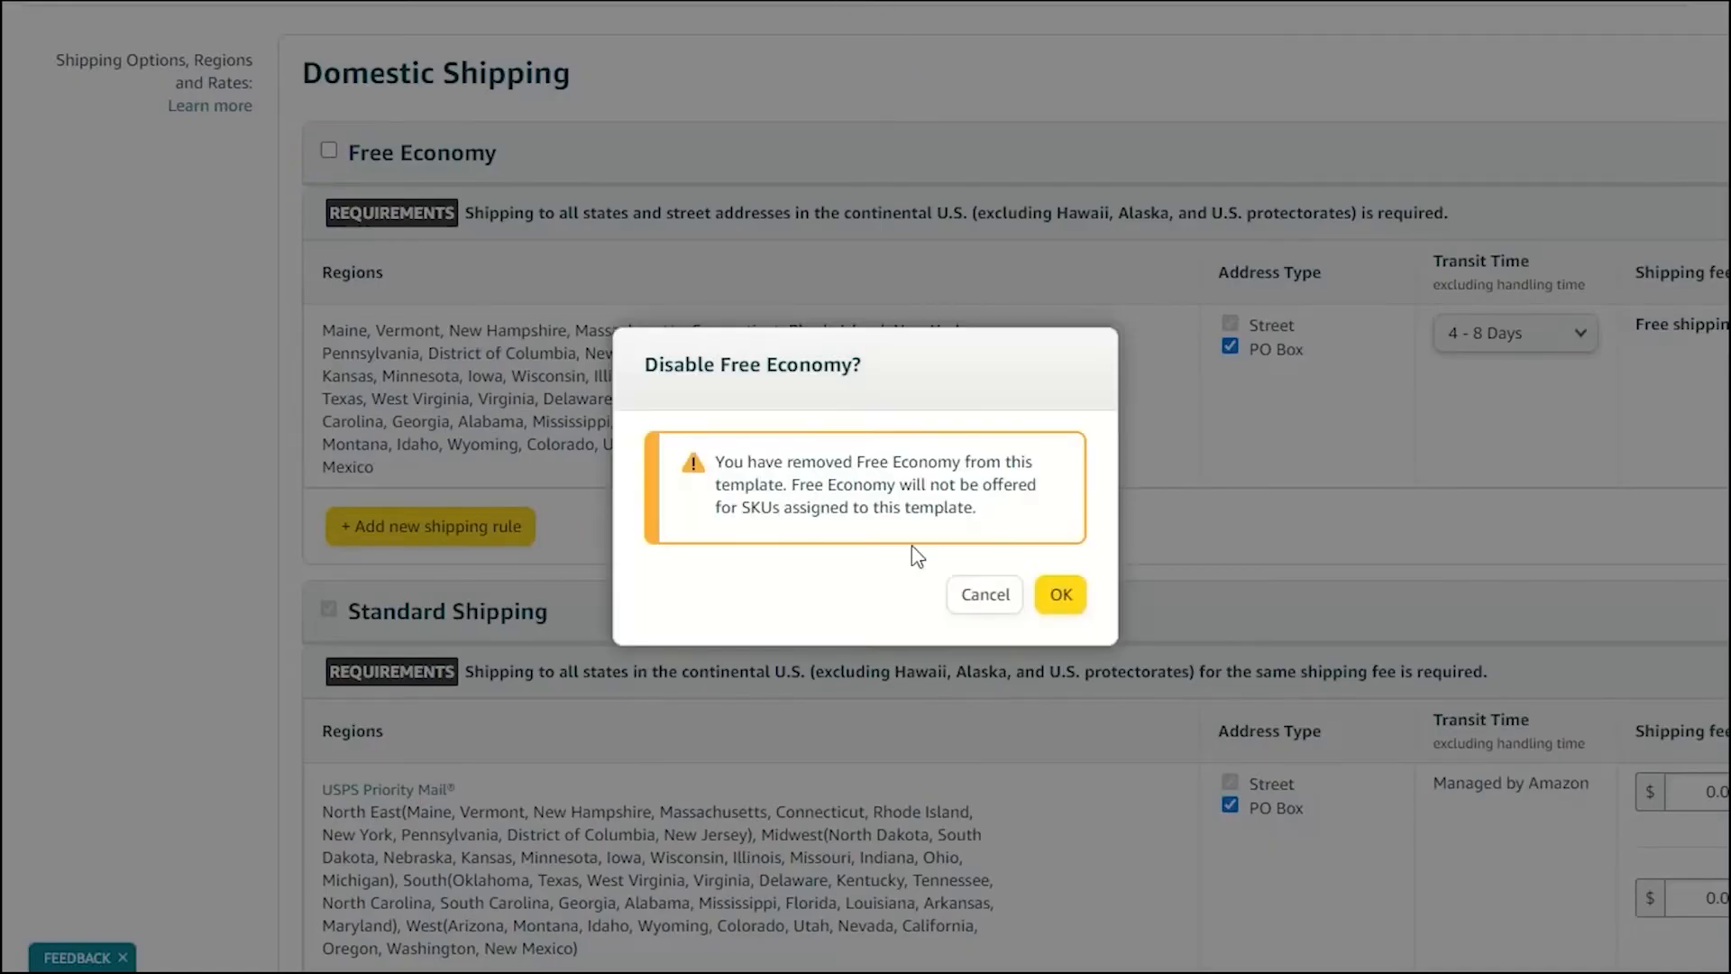
left_click(1060, 594)
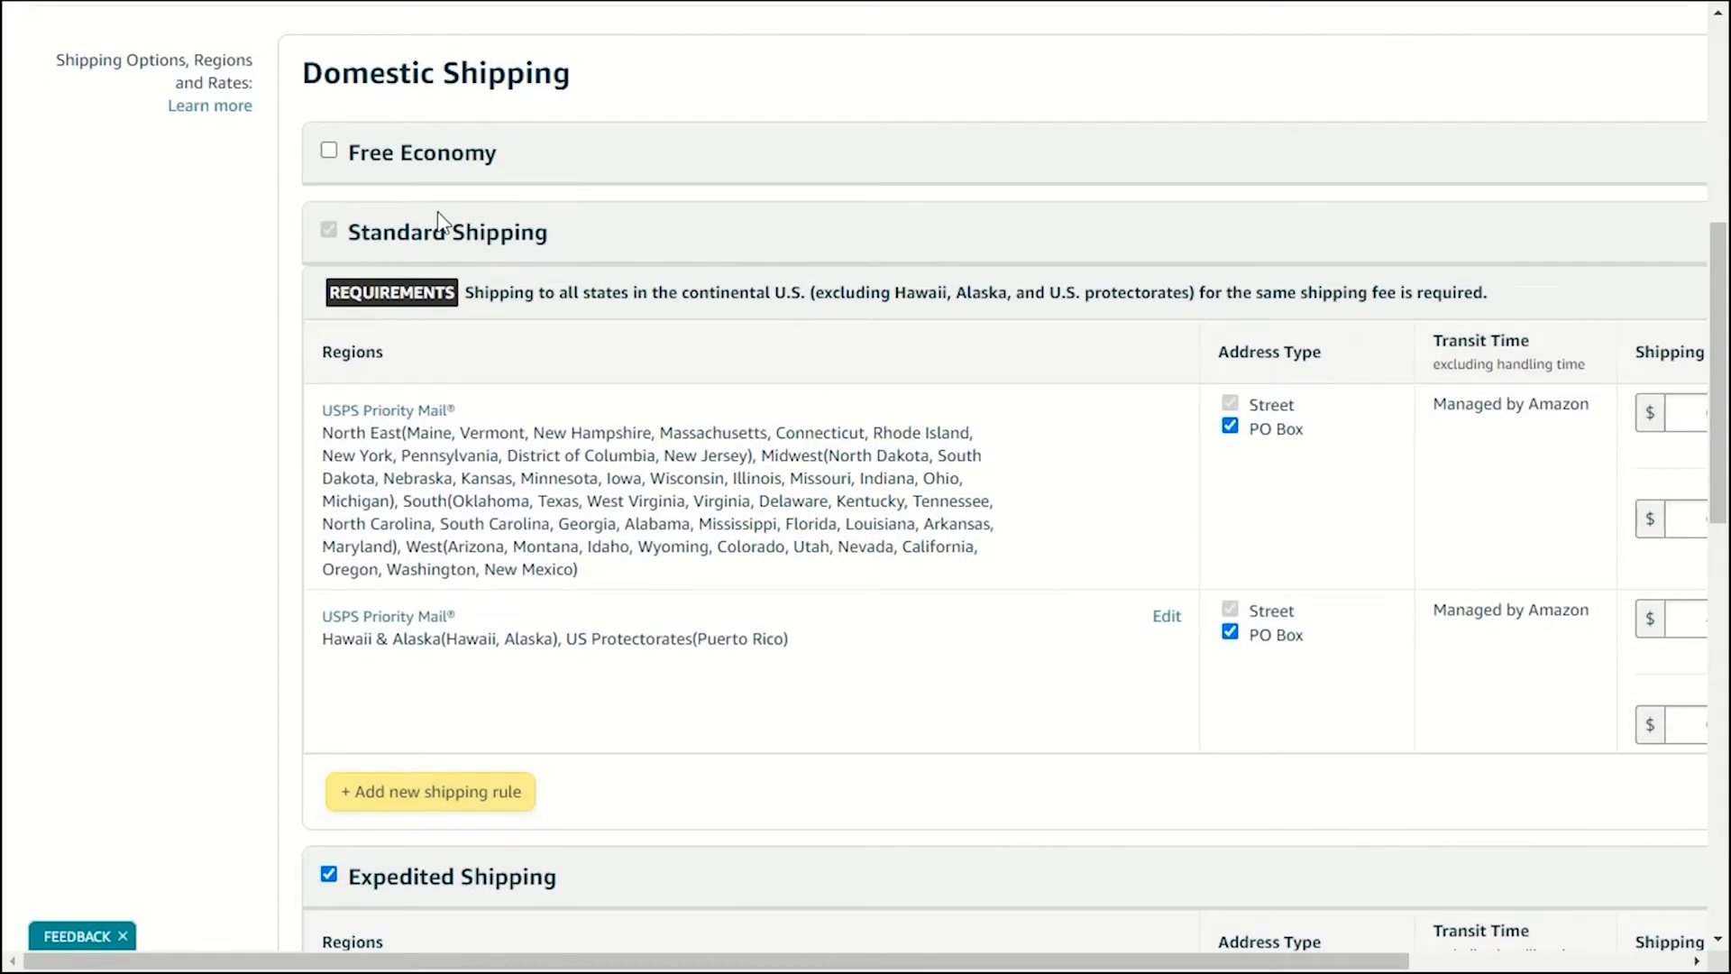
Examine the transit time and shipping fee details of the Standard Shipping regions.
left_click_drag(493, 958, 658, 918)
left_click(1305, 342)
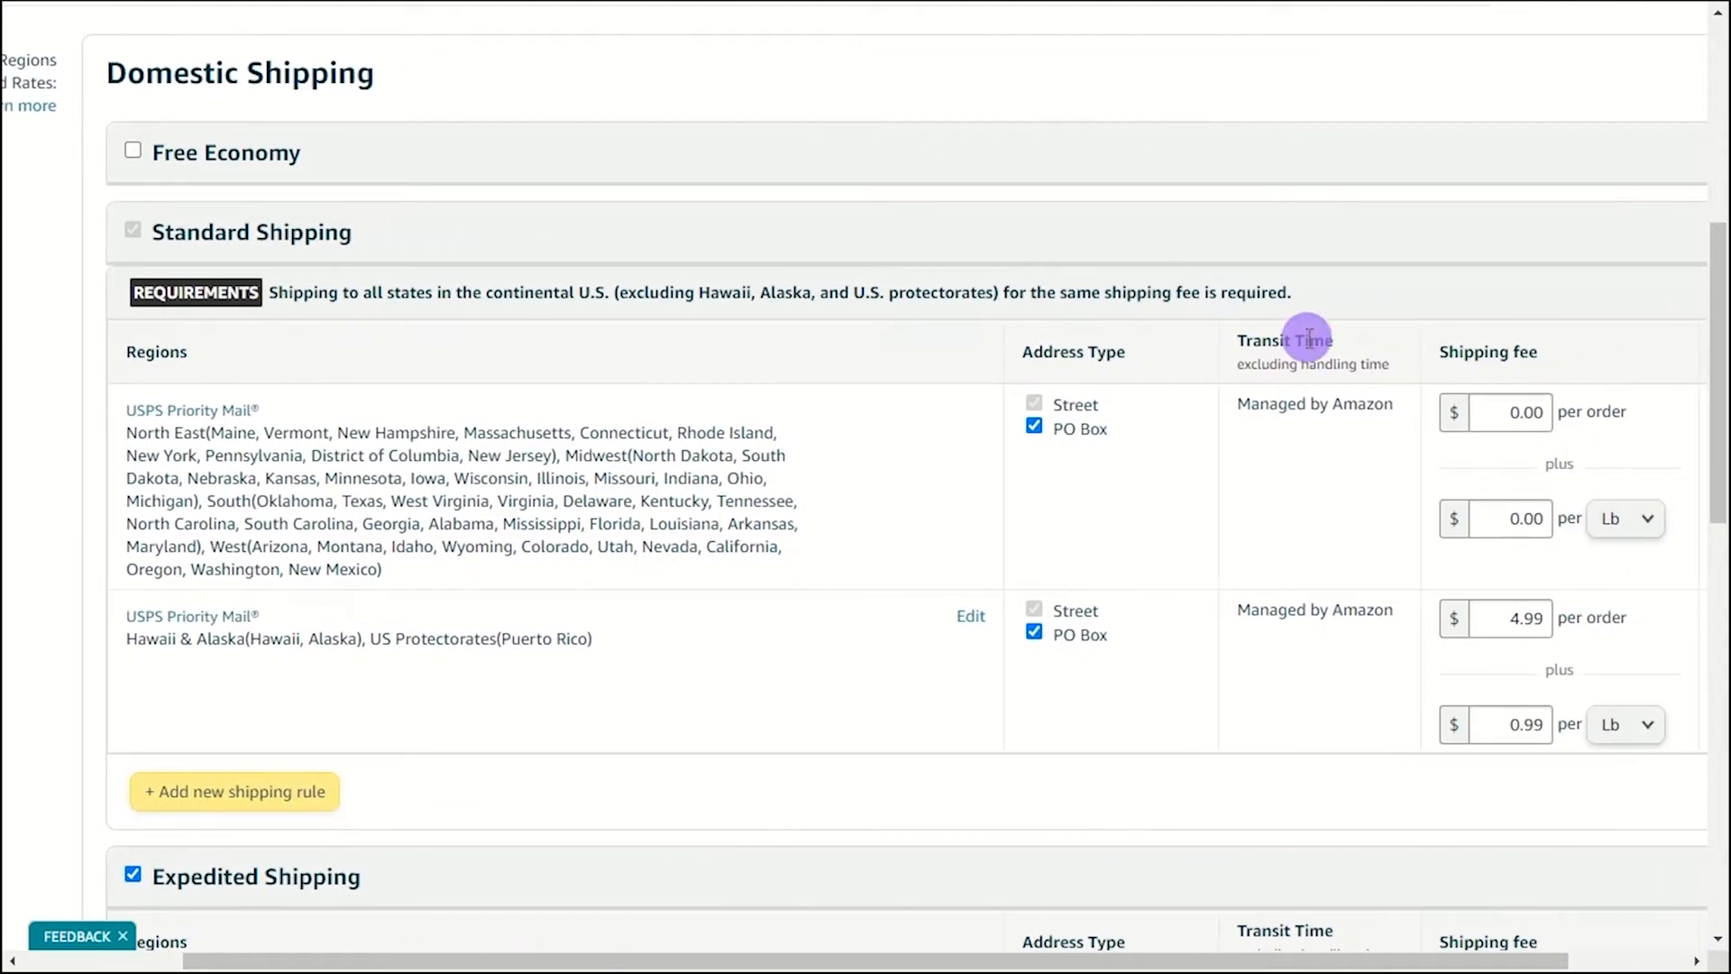
mouse_move(1352, 405)
left_mouse_down()
mouse_move(1257, 401)
mouse_move(1335, 404)
left_mouse_up()
left_click(1257, 401)
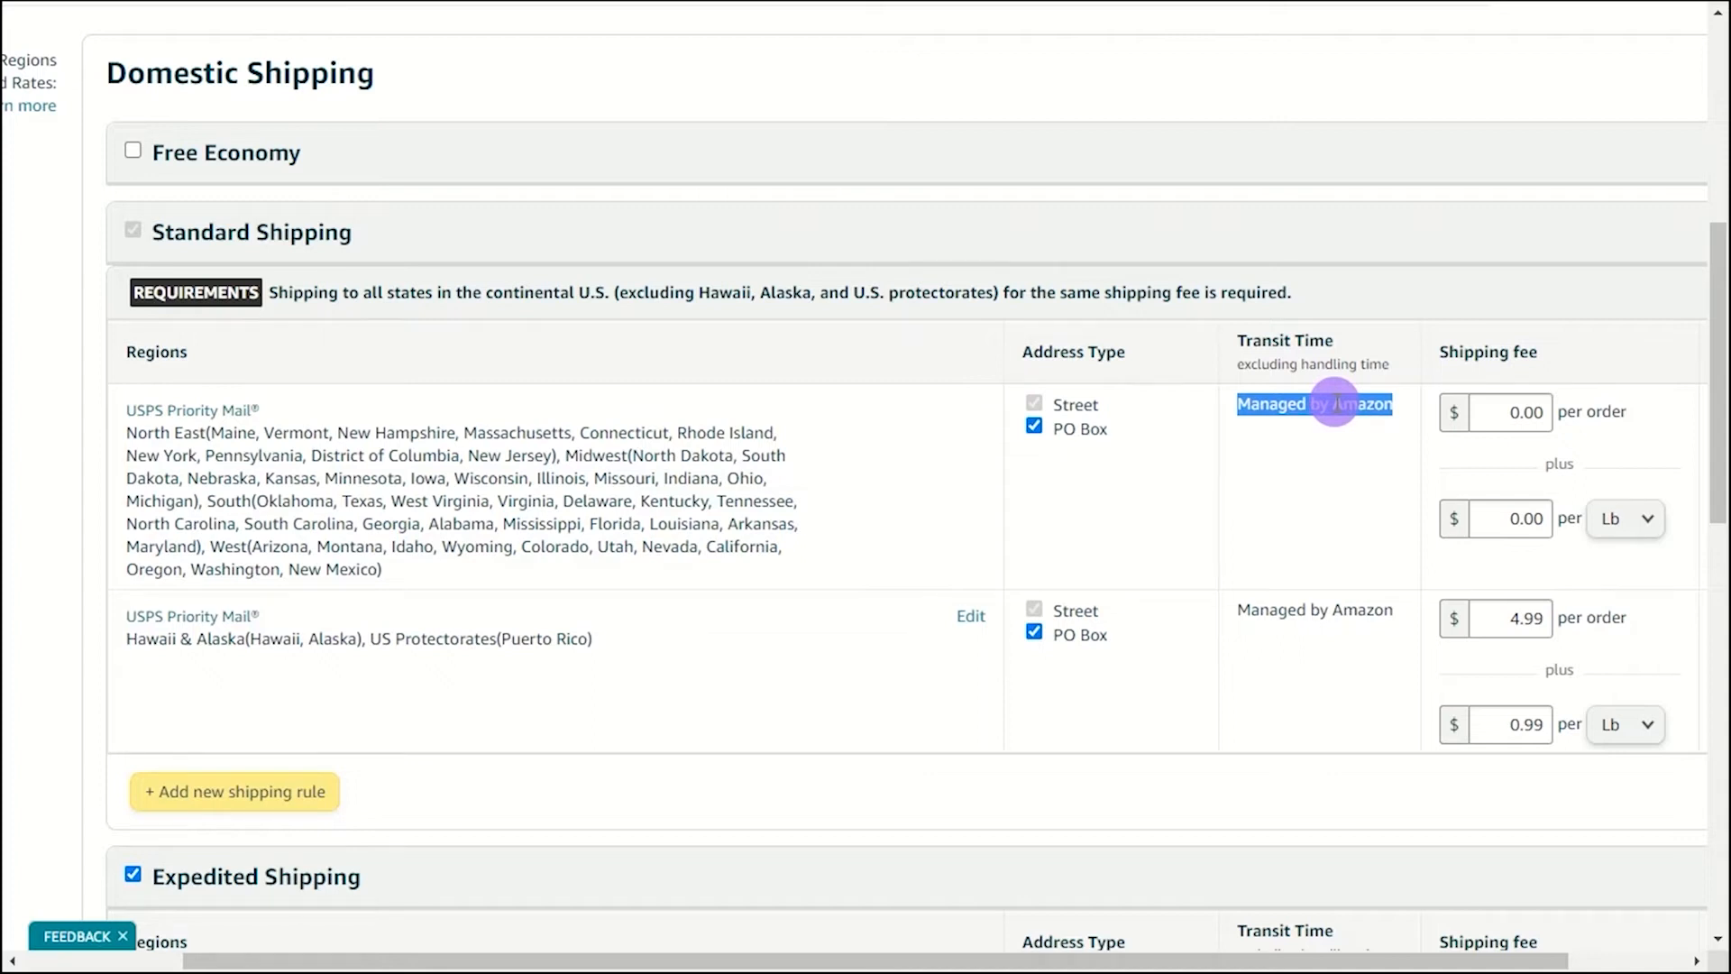
left_click(1253, 406)
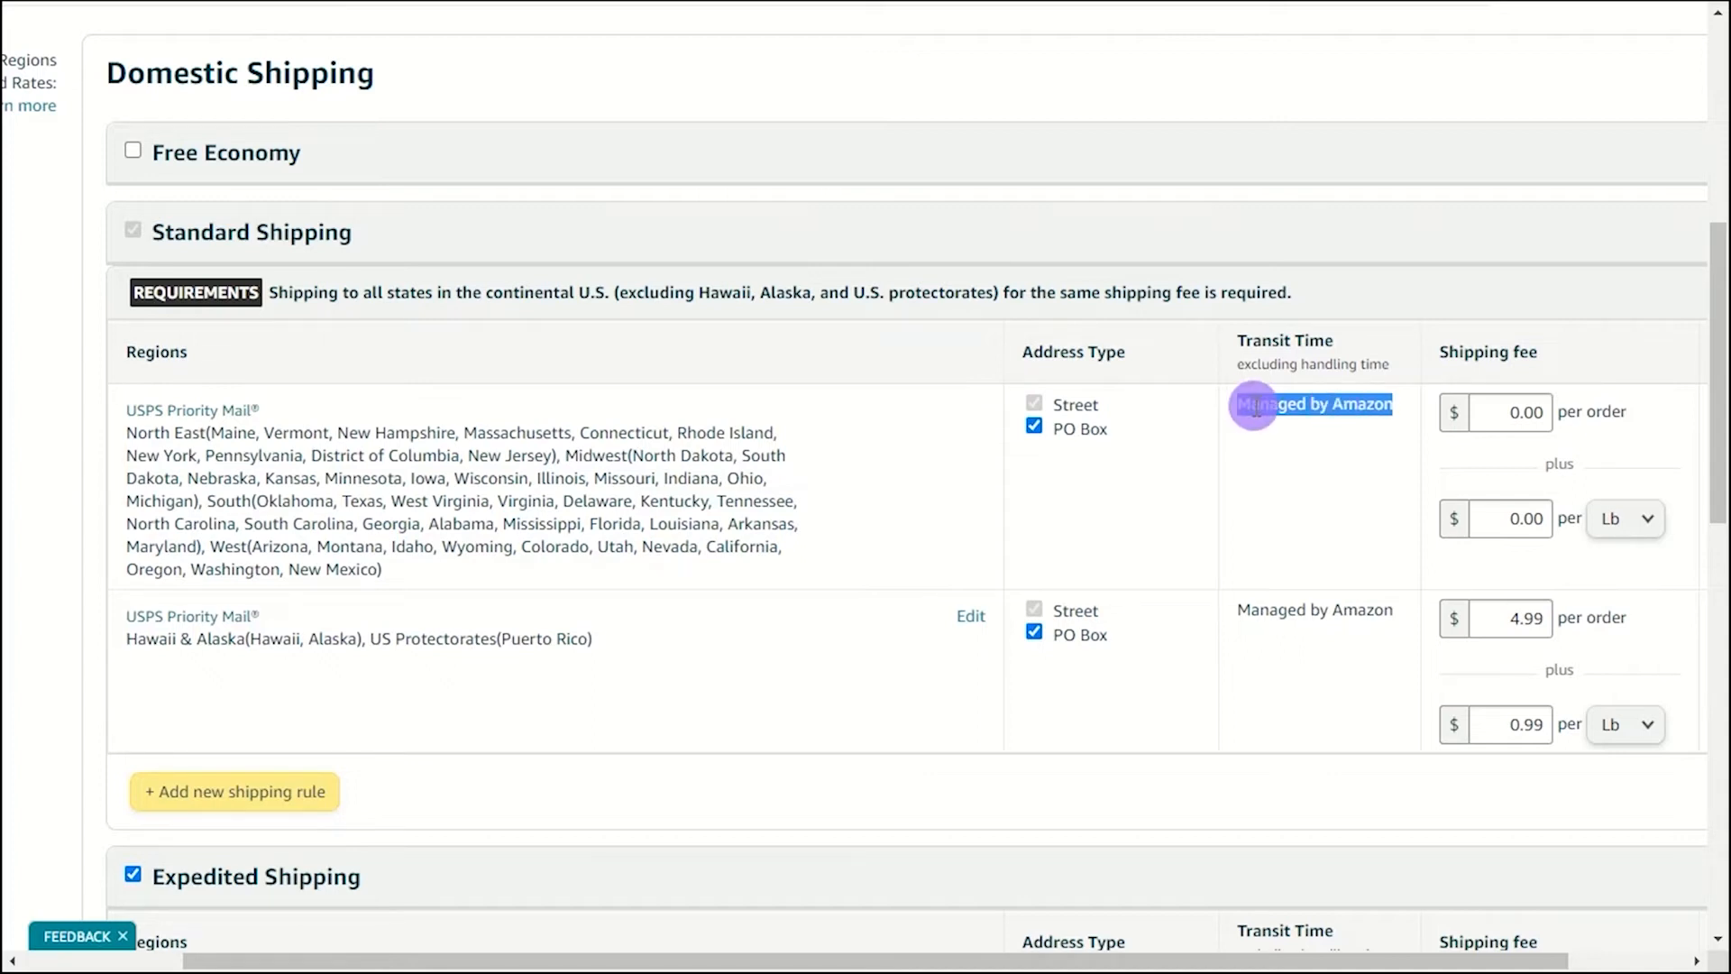
scroll(1124, 549, "down", 4)
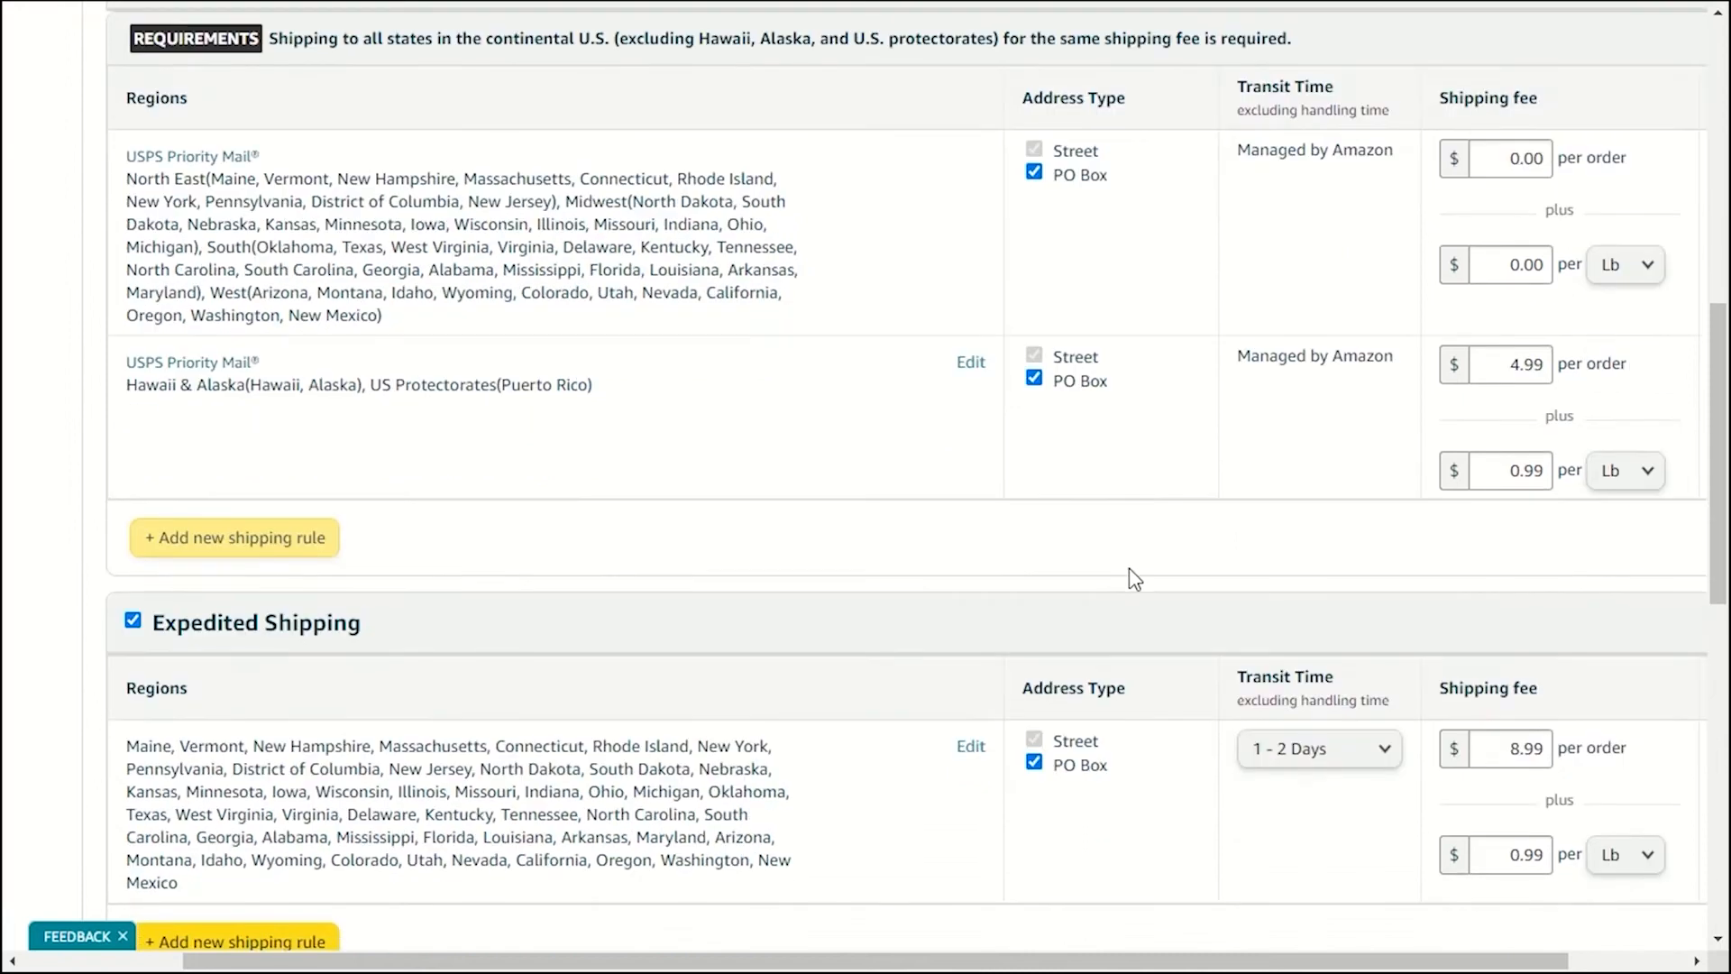
scroll(1221, 506, "up", 3)
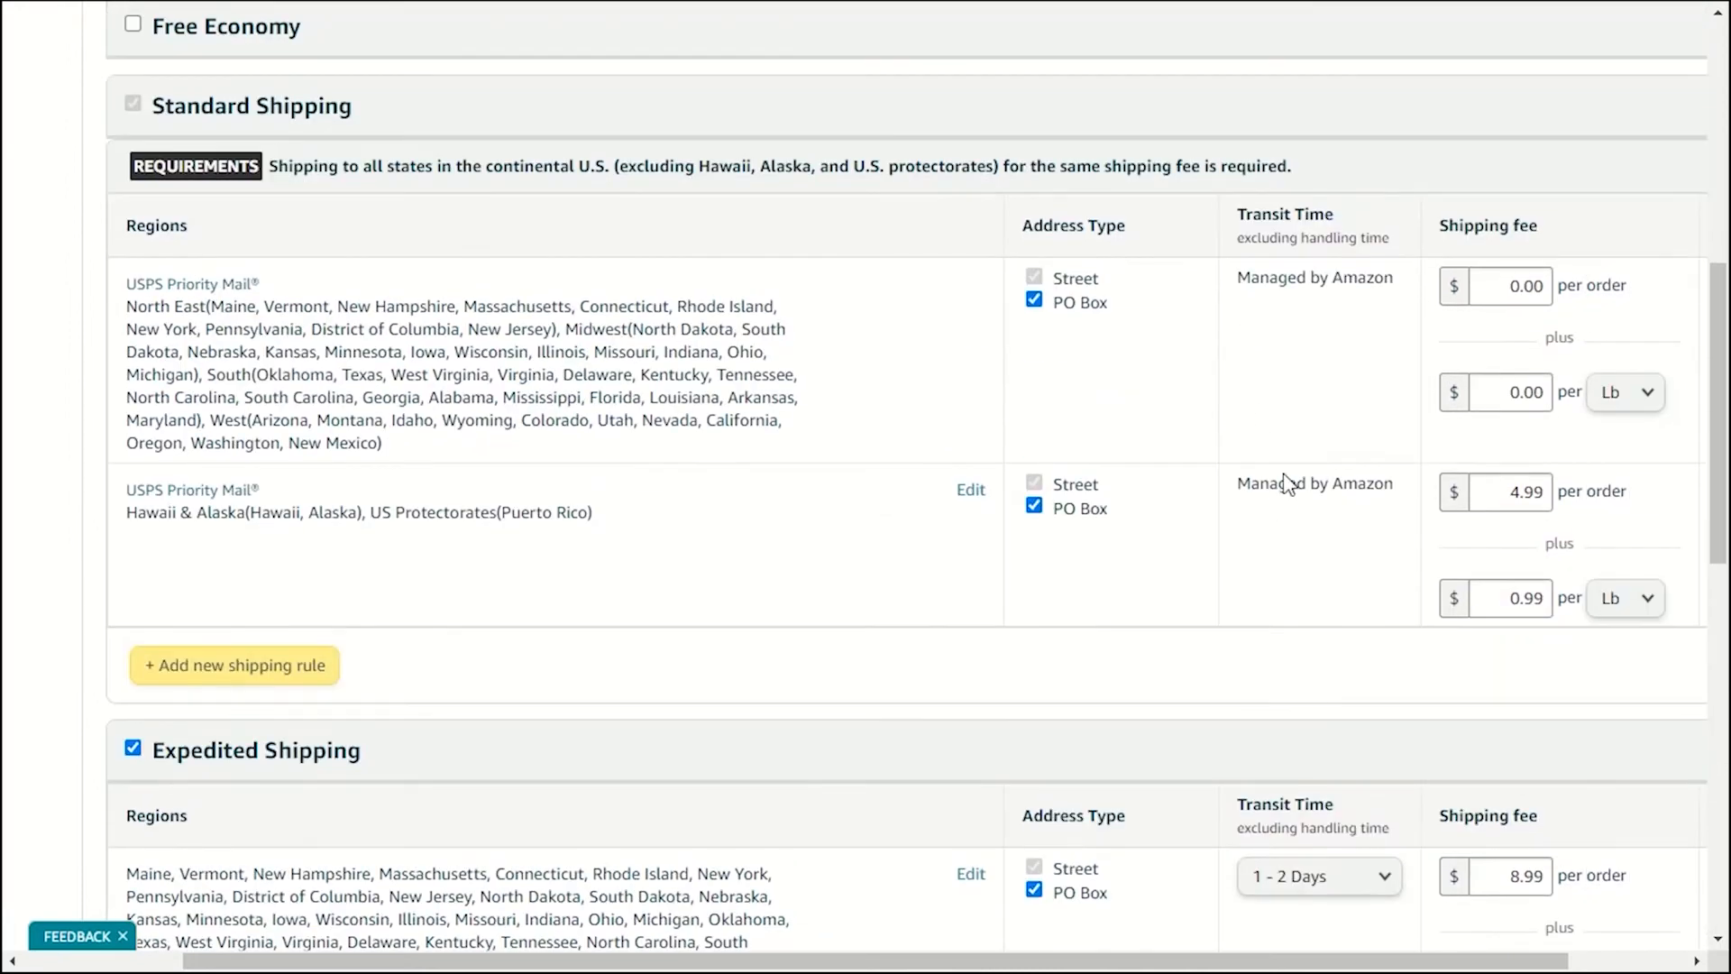
Set the Standard Shipping fee for the continental US regions to $5.99 per order plus $0.99 per Lb.
double_click(1520, 274)
type("5.99")
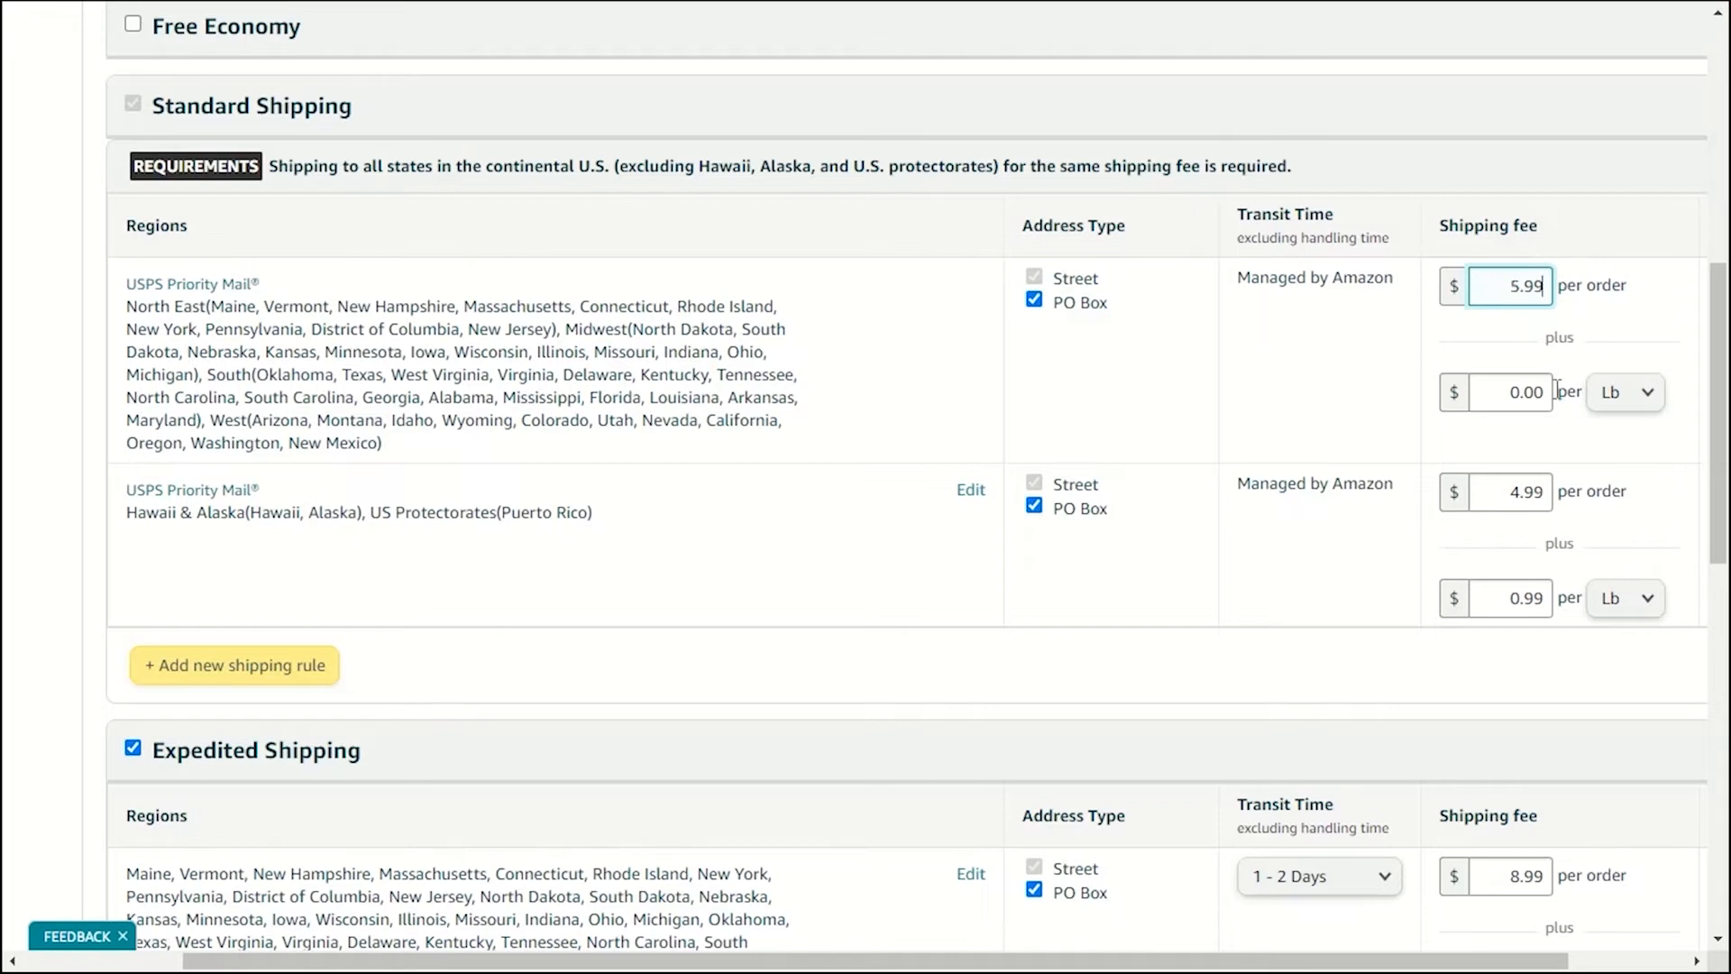
double_click(1511, 393)
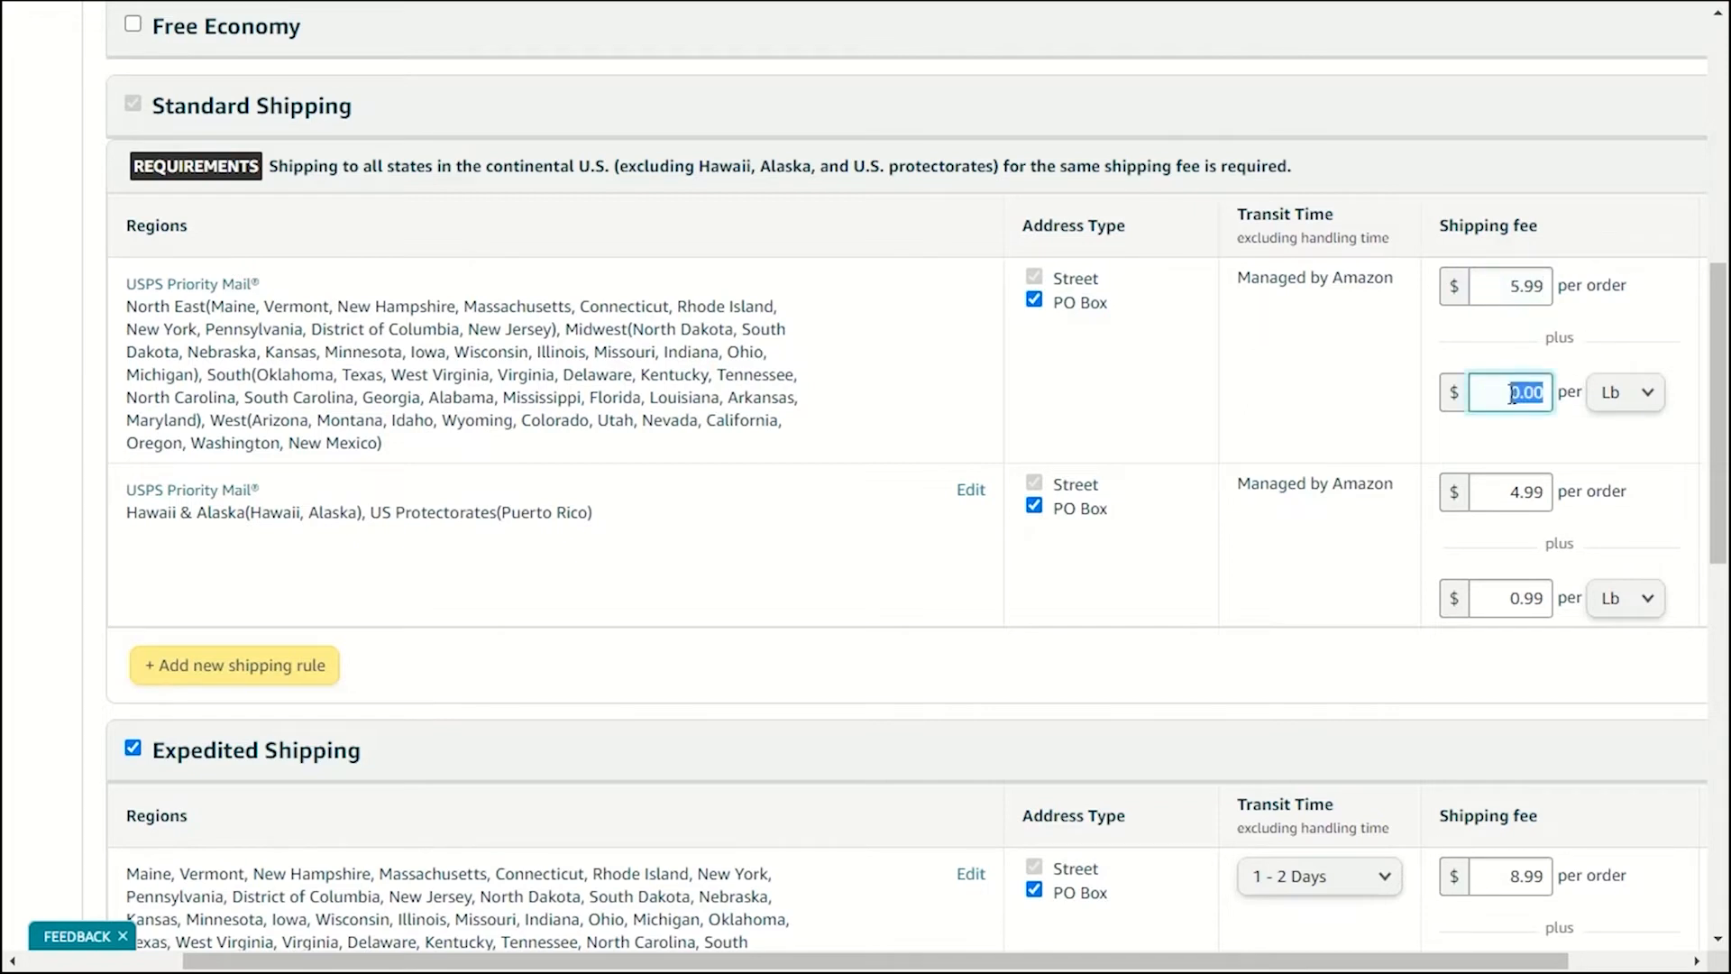
key("BackSpace")
left_click(1253, 410)
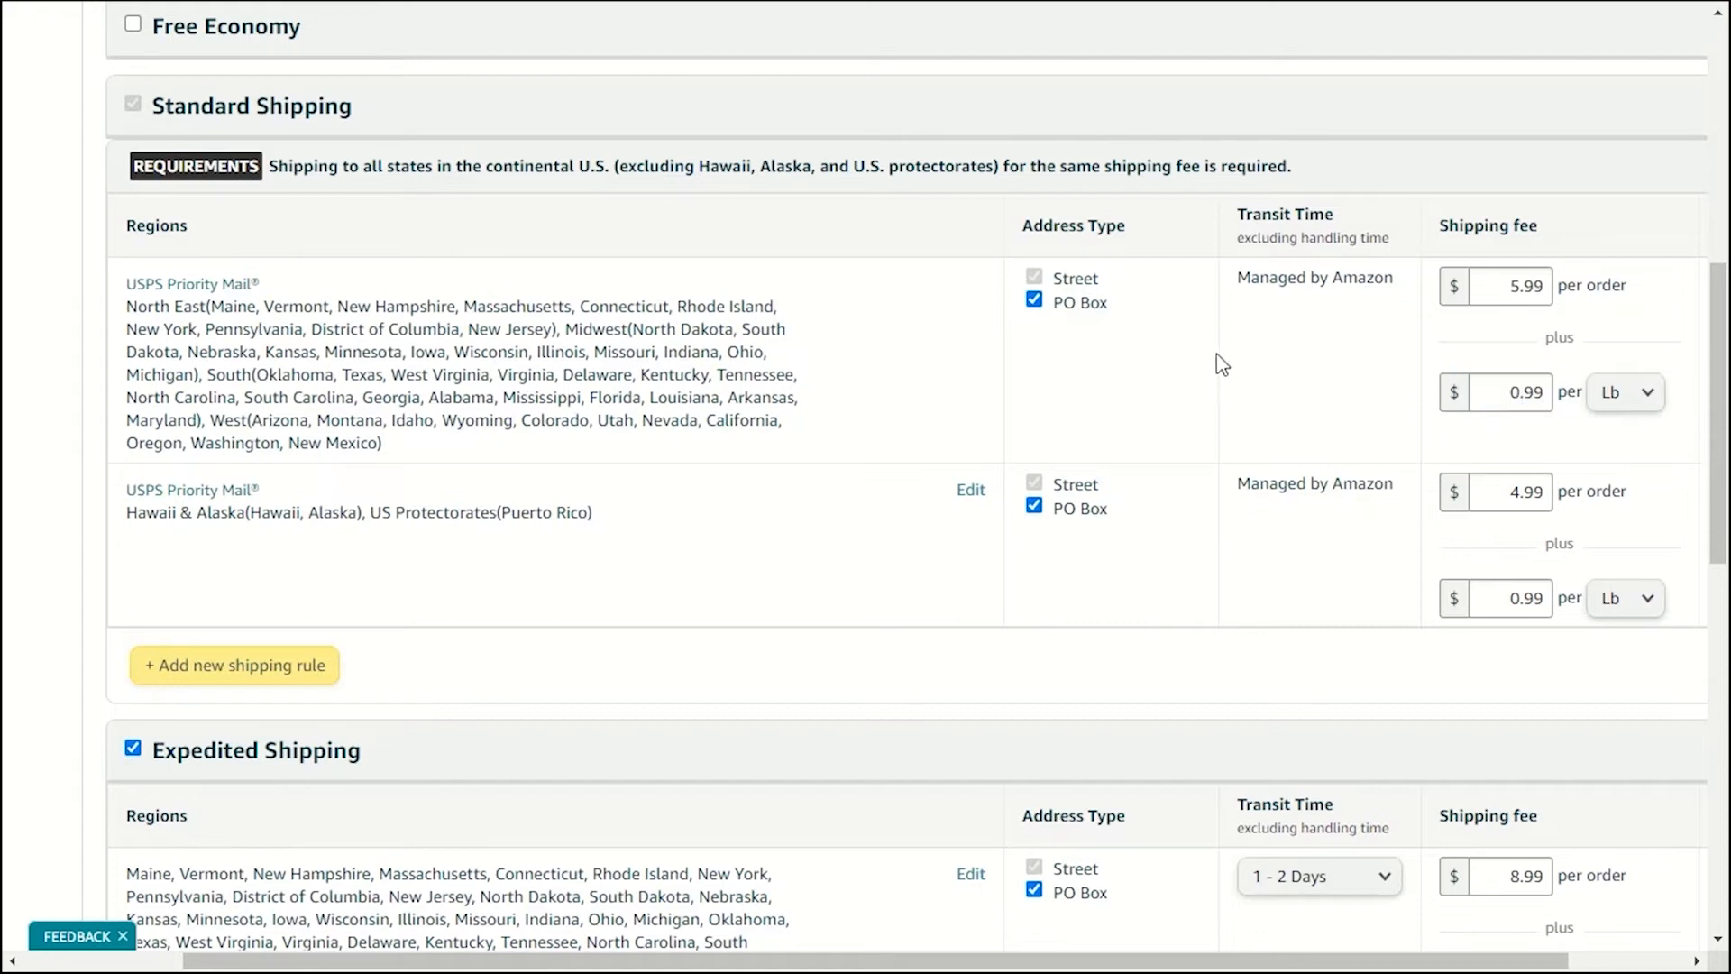
Set the Standard Shipping fee for Hawaii, Alaska and Puerto Rico to $6.99 per order.
scroll(135, 361, "down", 1)
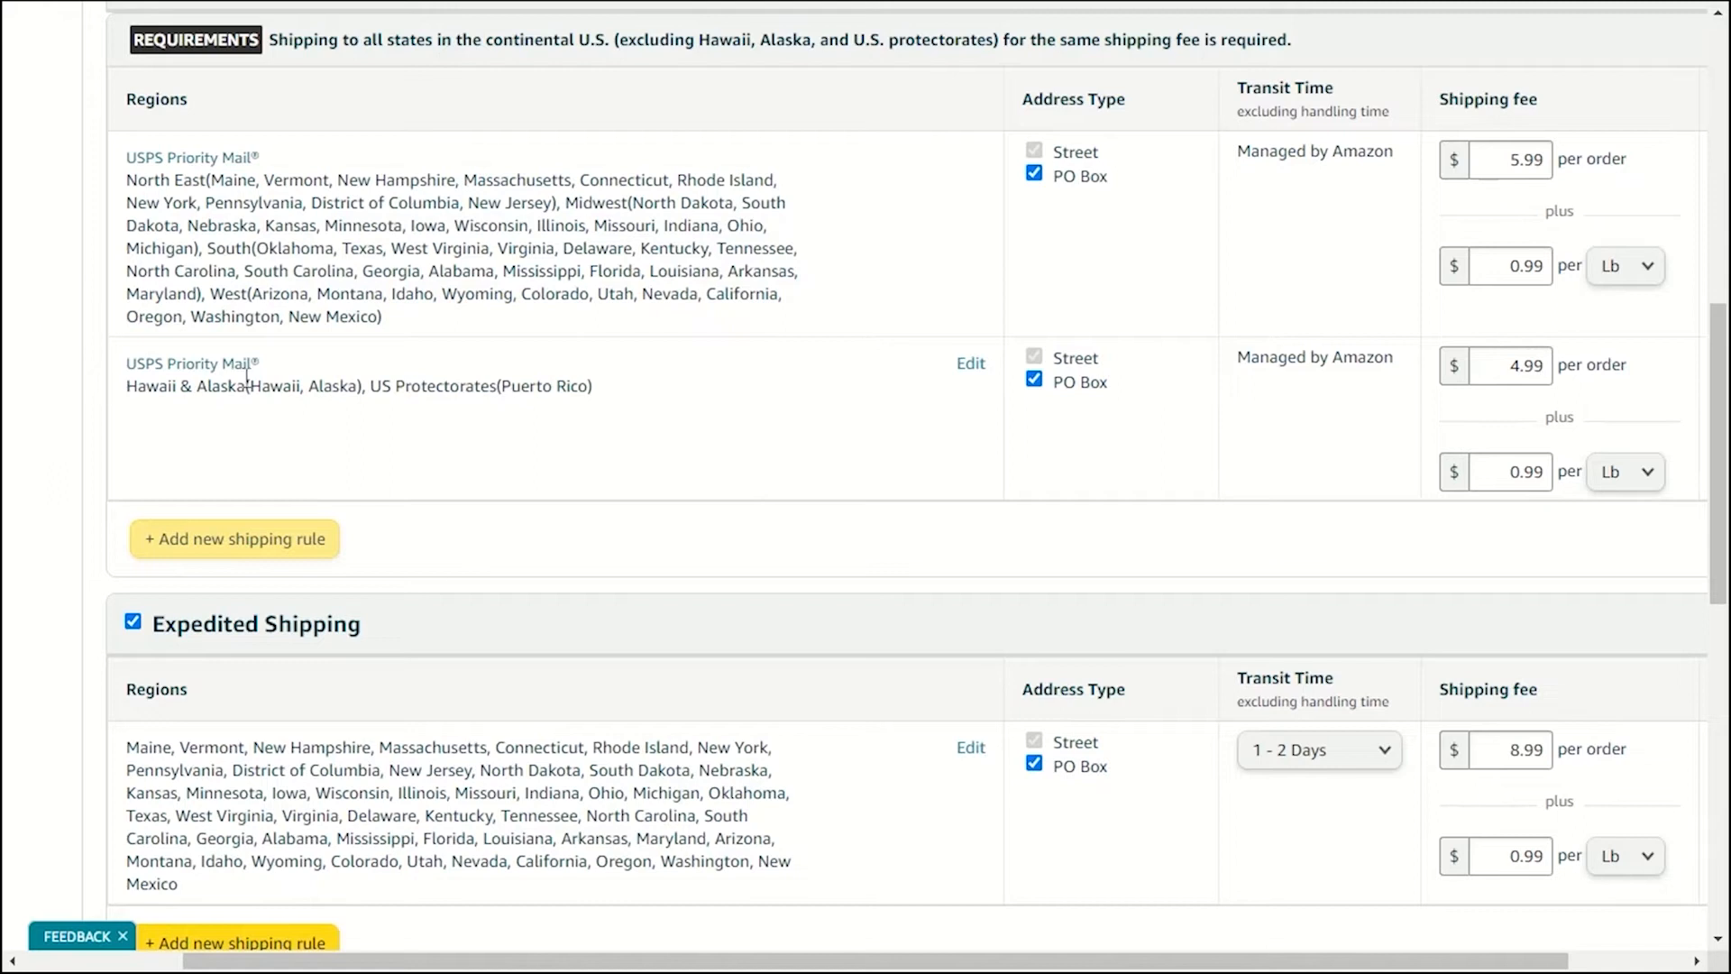
double_click(1533, 353)
type("6")
double_click(1512, 470)
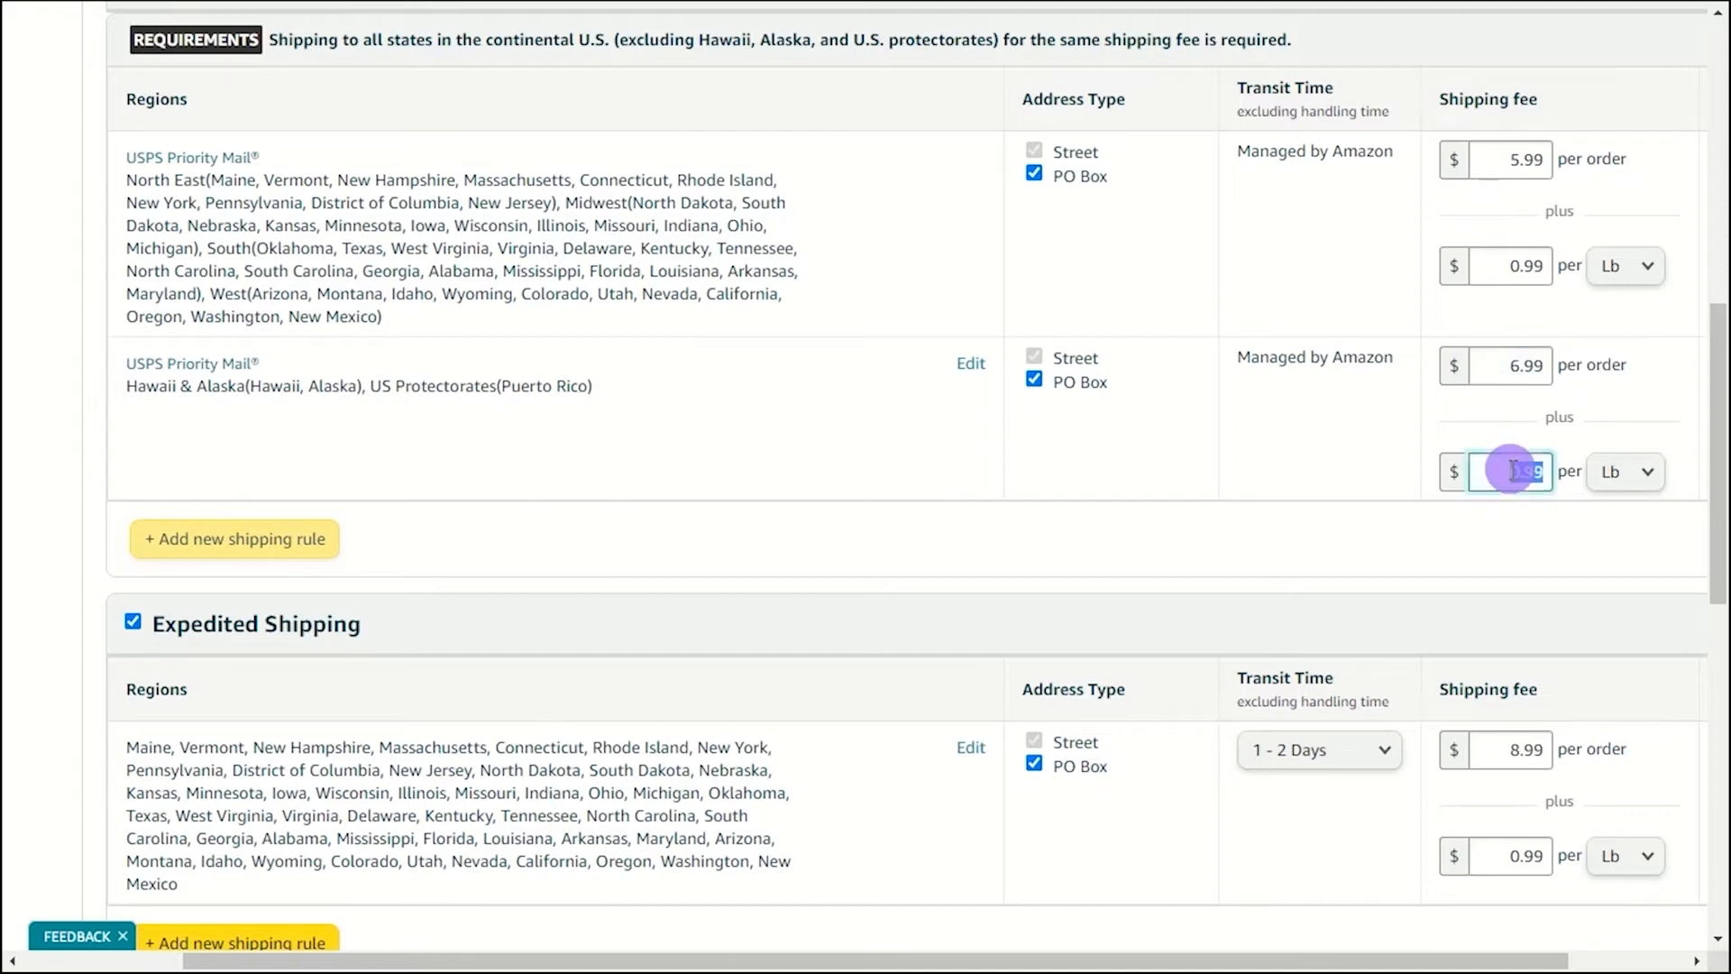
left_click(919, 475)
left_click(153, 547)
scroll(145, 552, "down", 3)
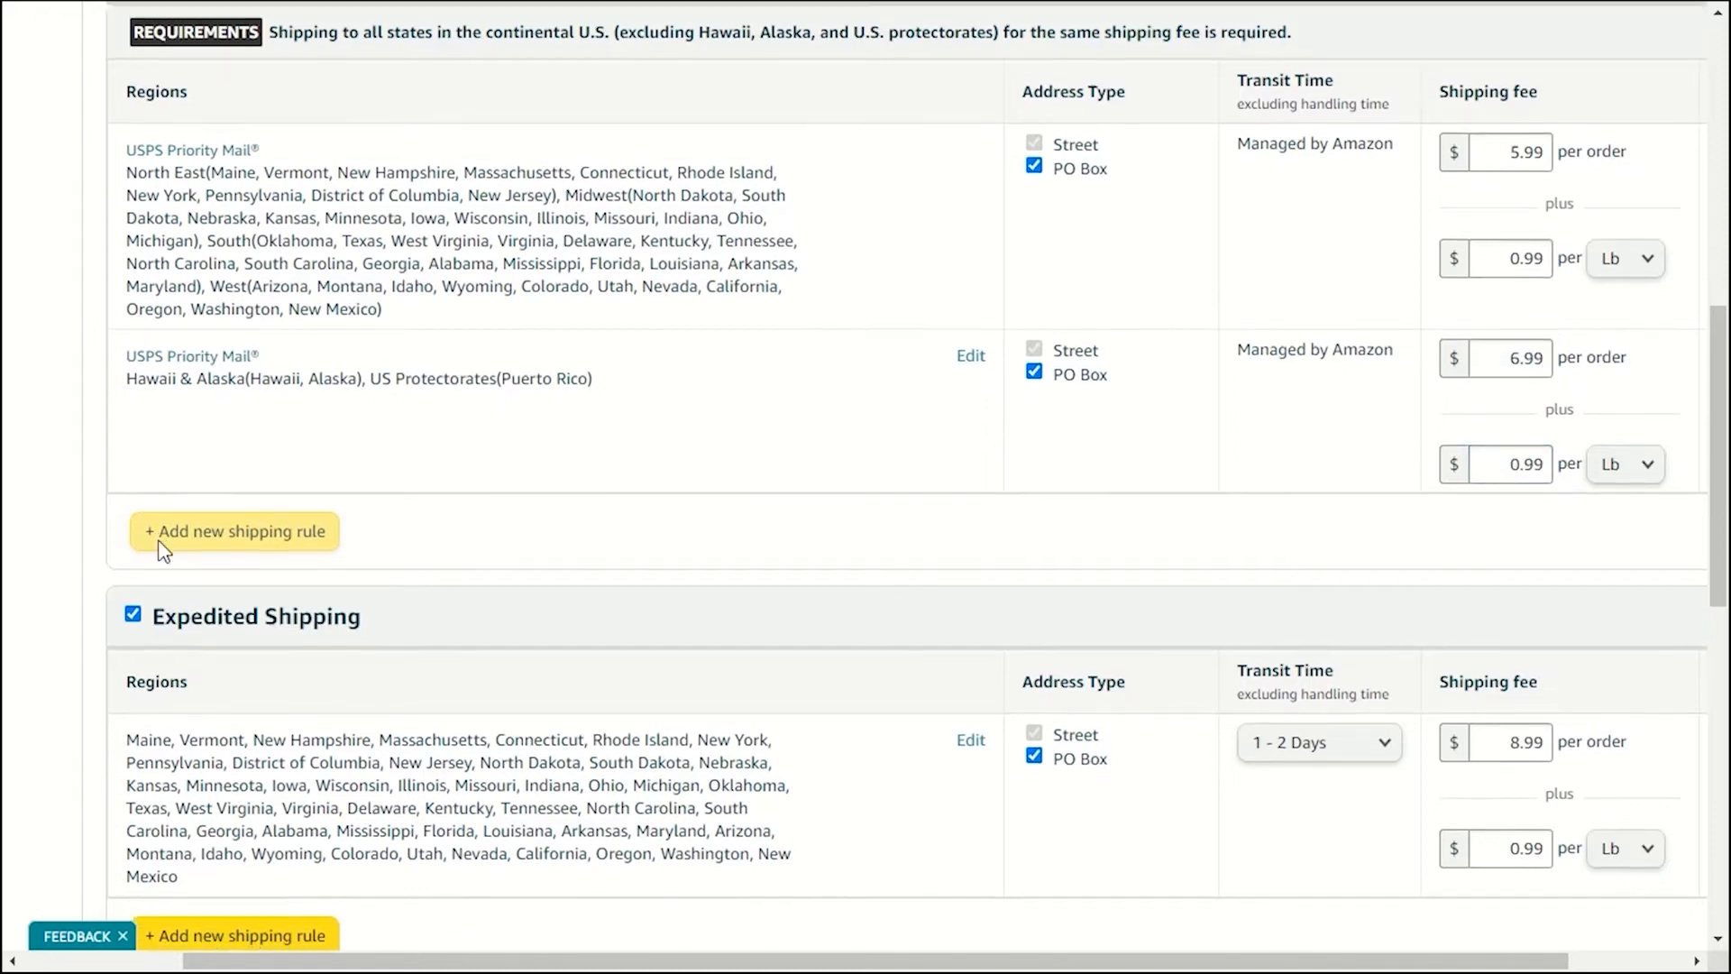
left_click(145, 552)
scroll(416, 311, "up", 3)
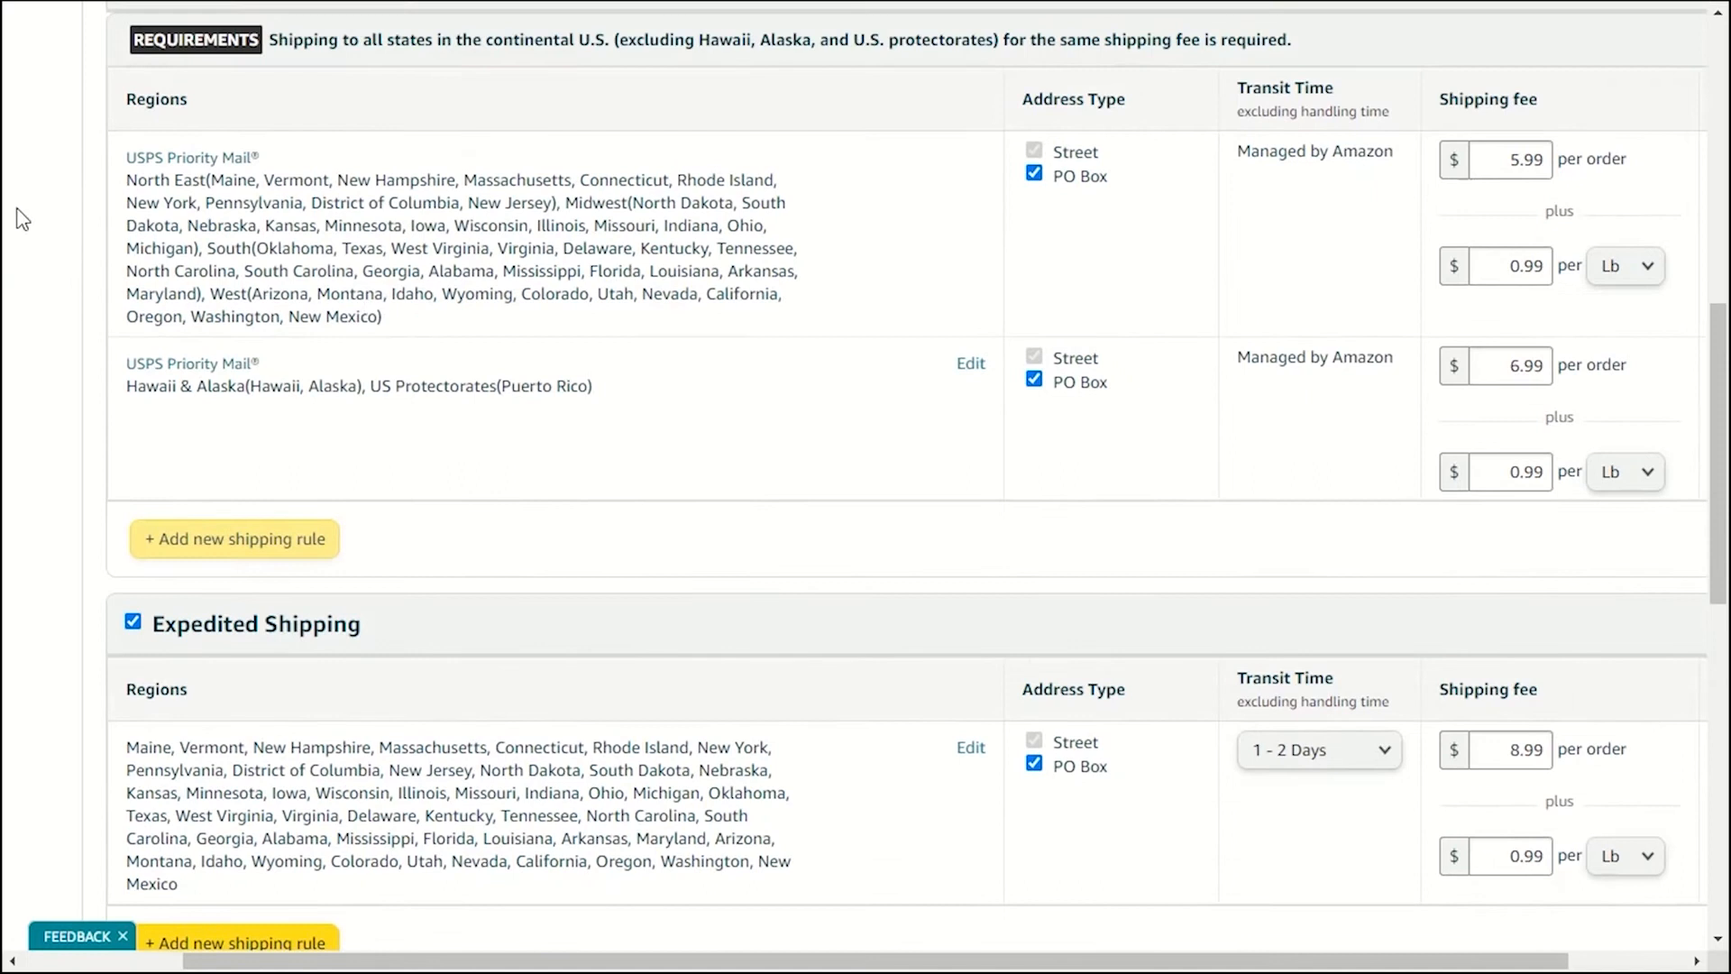
Check the transit time options and the per-order fee for Expedited Shipping.
scroll(270, 361, "down", 3)
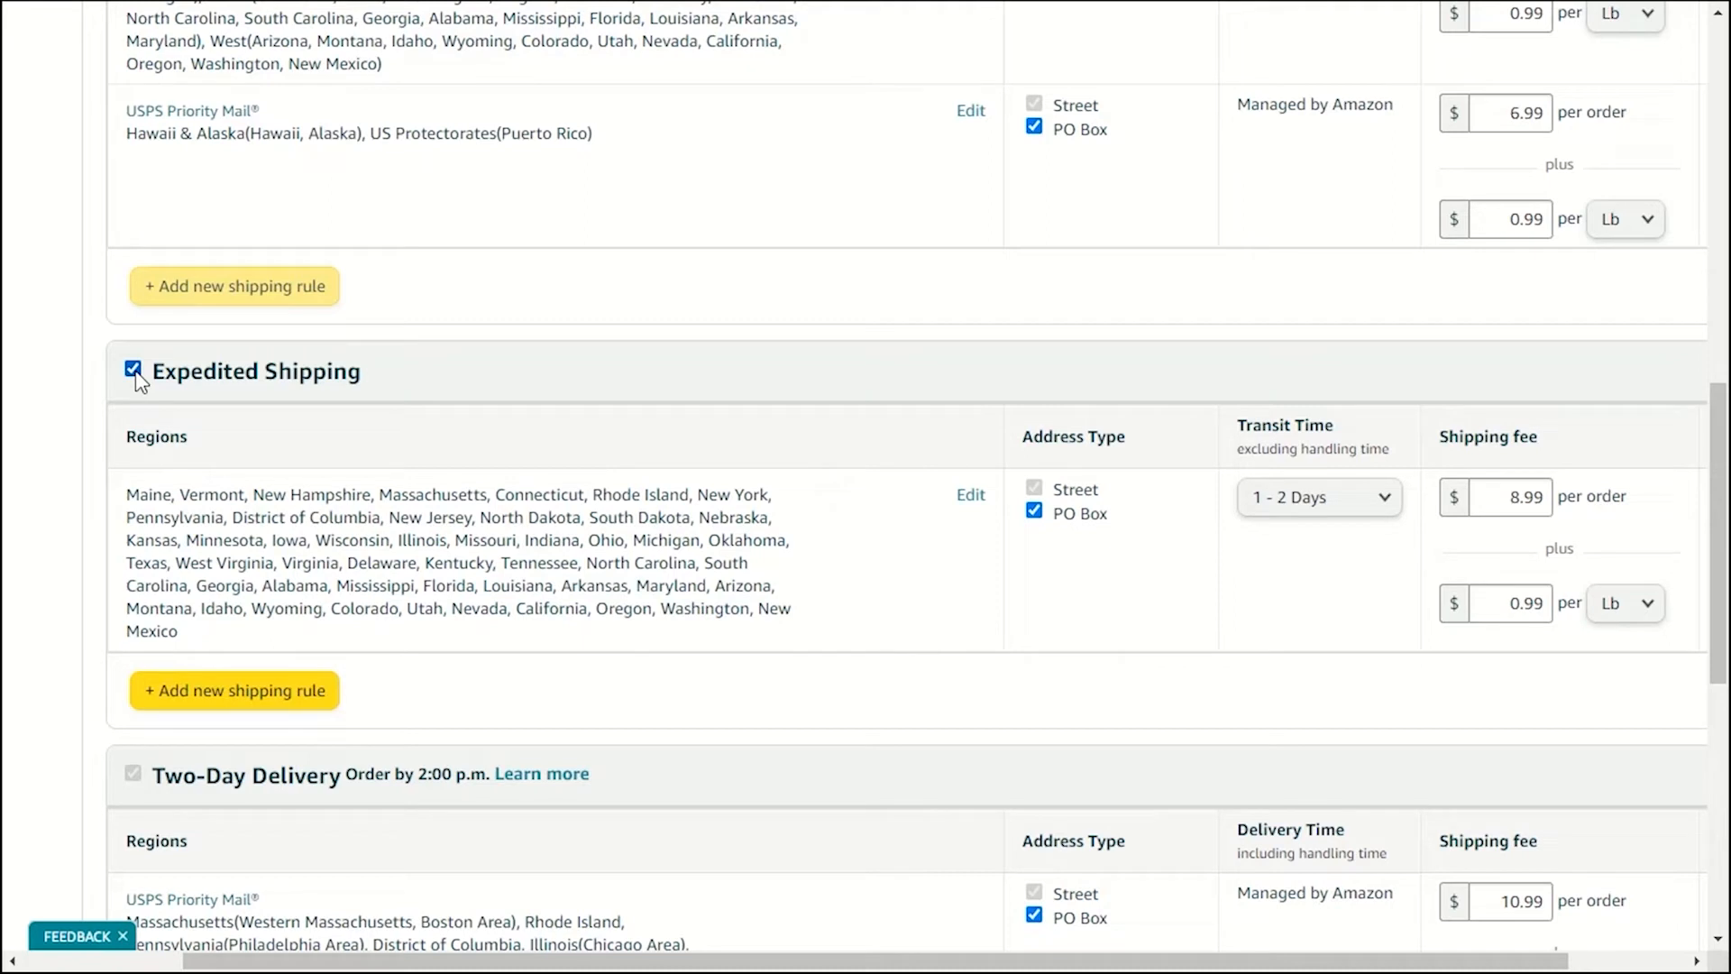
left_click(1320, 502)
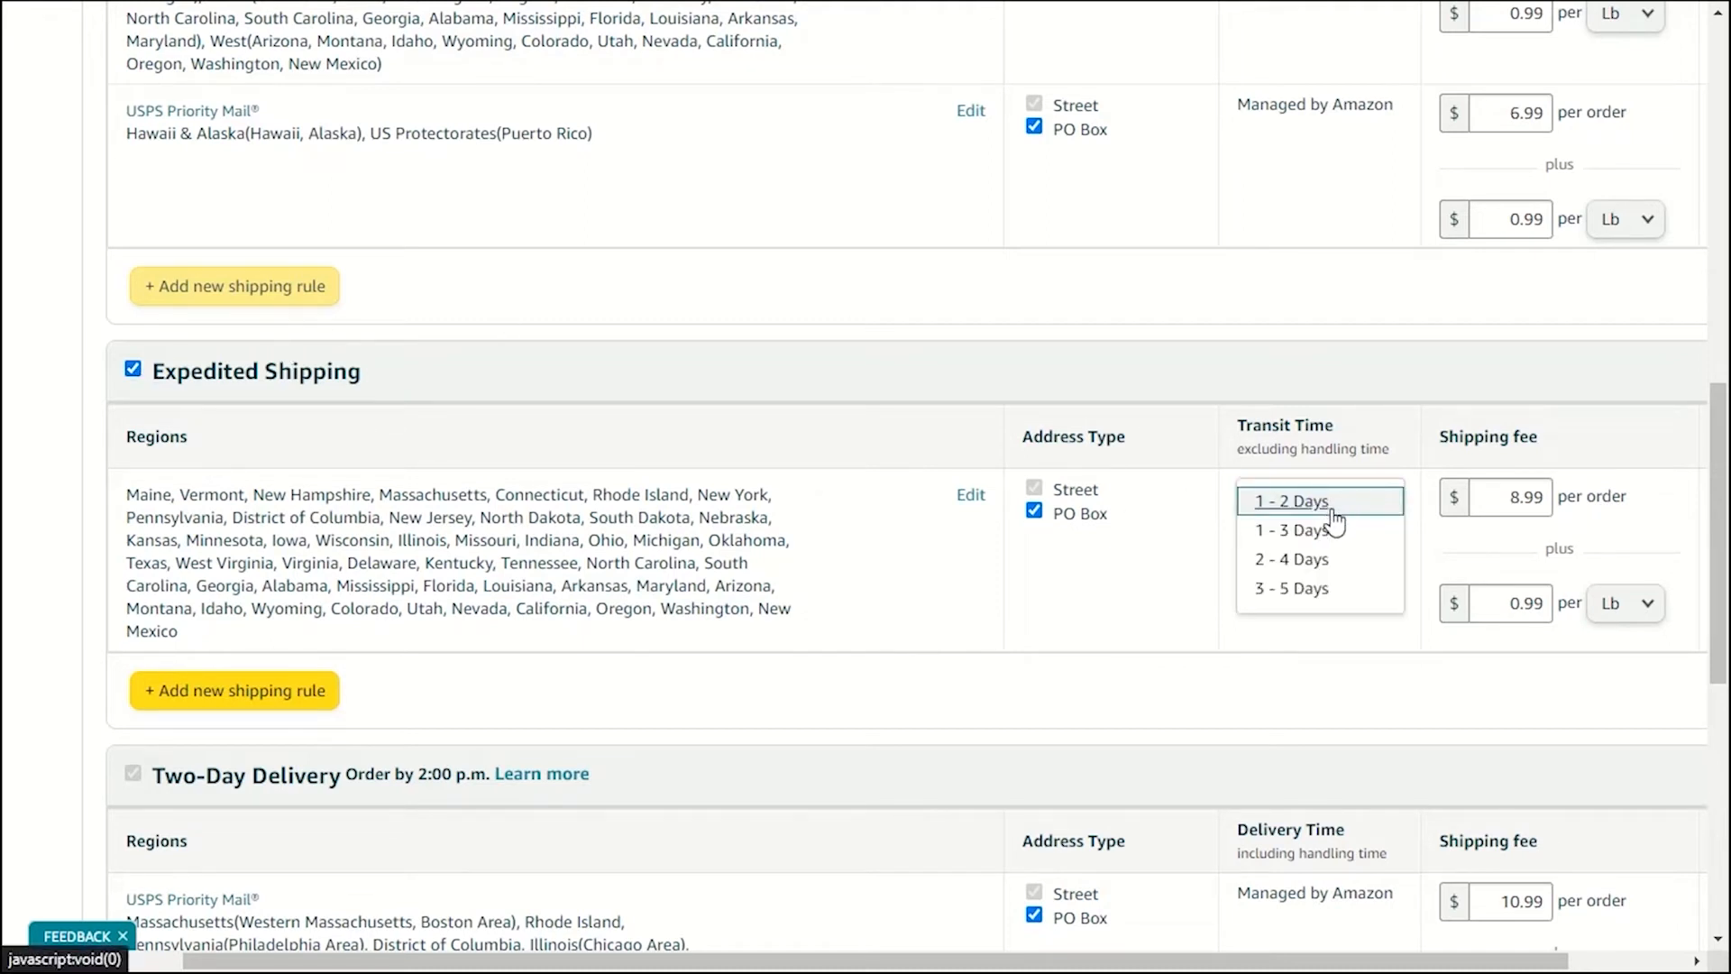
left_click(4, 321)
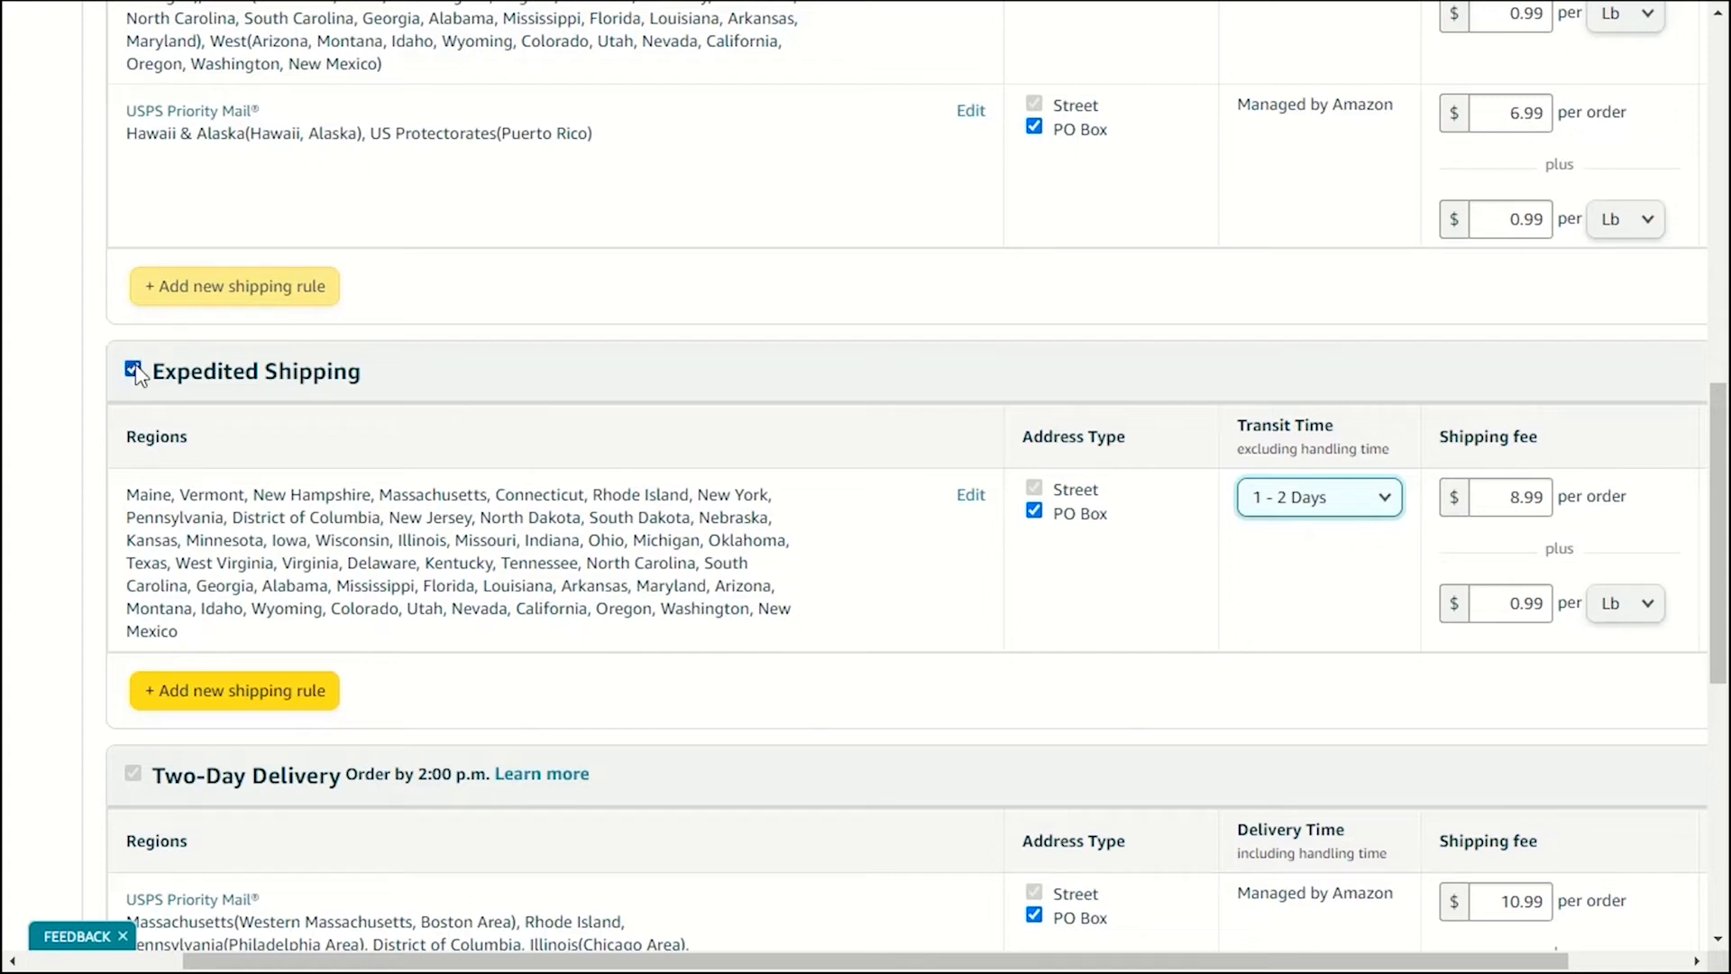
left_click(1322, 505)
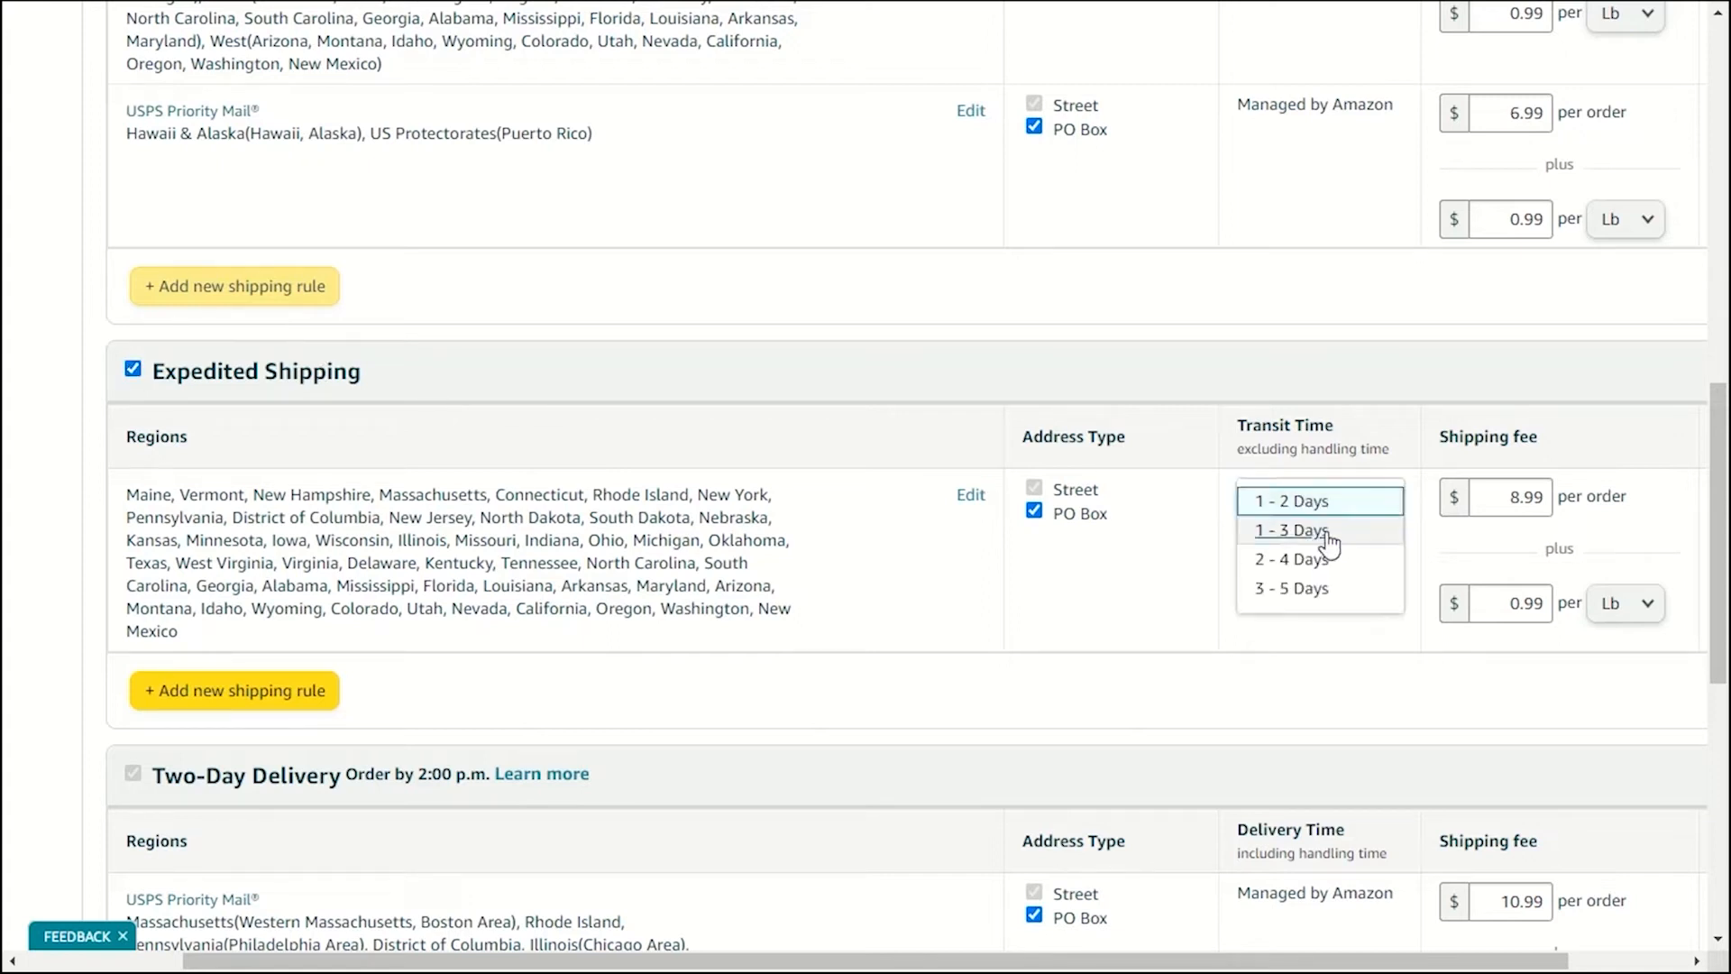
left_click(1173, 537)
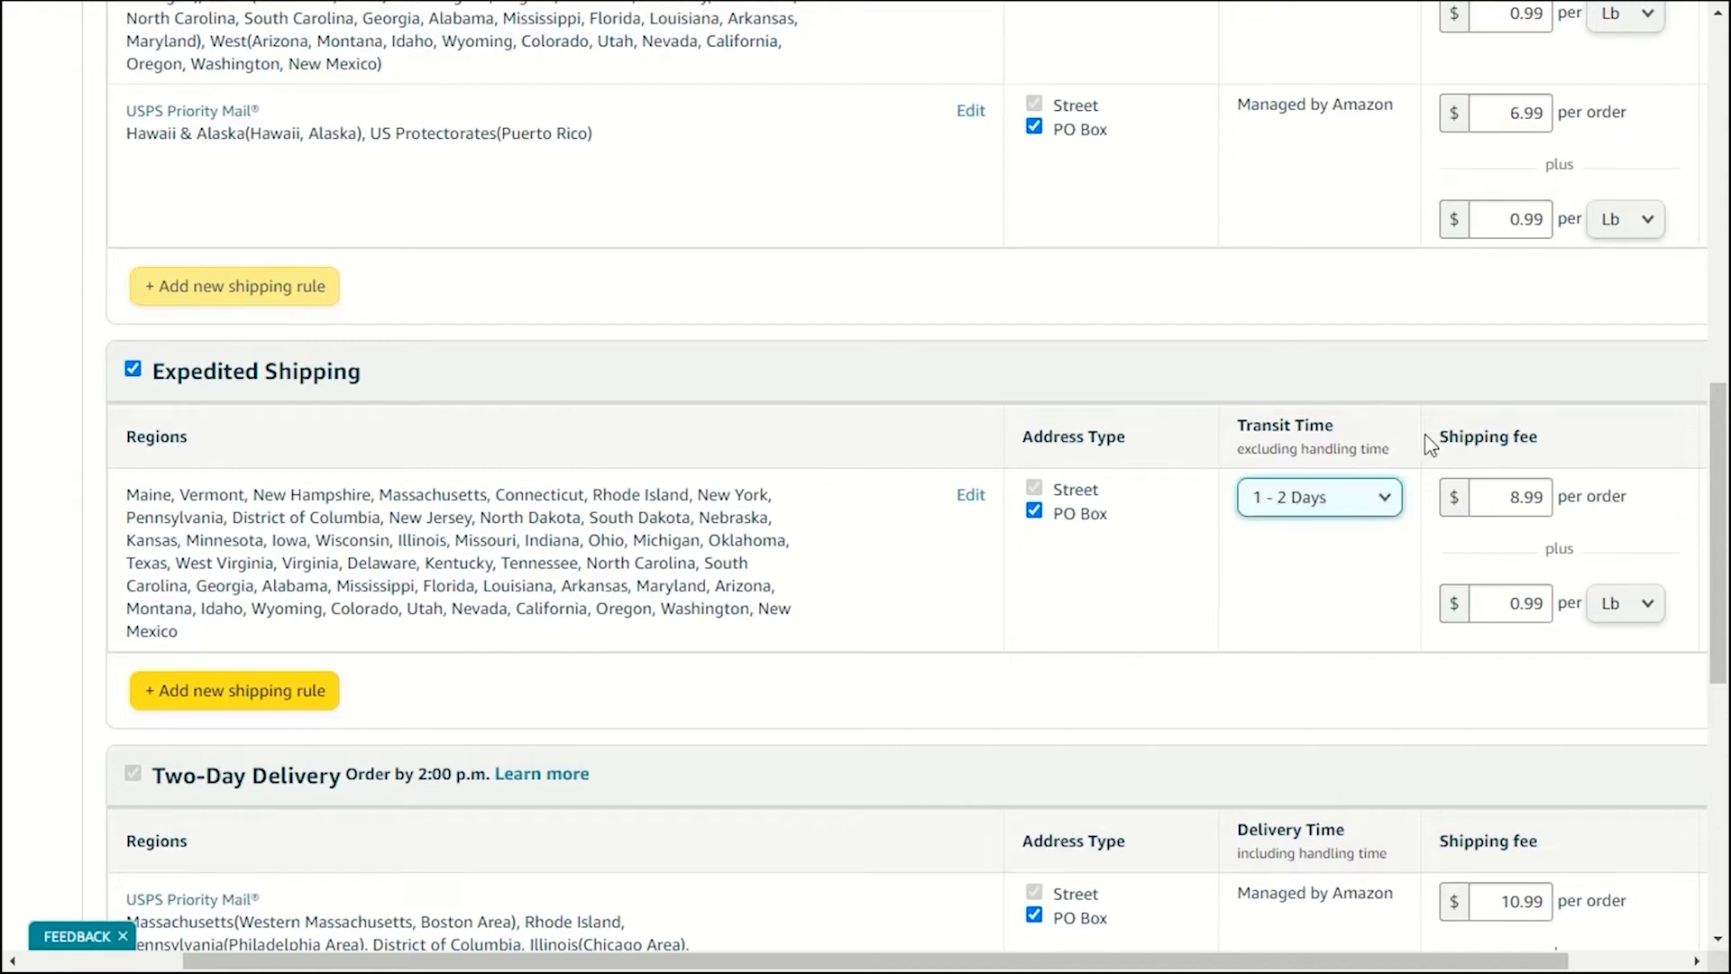
double_click(1523, 493)
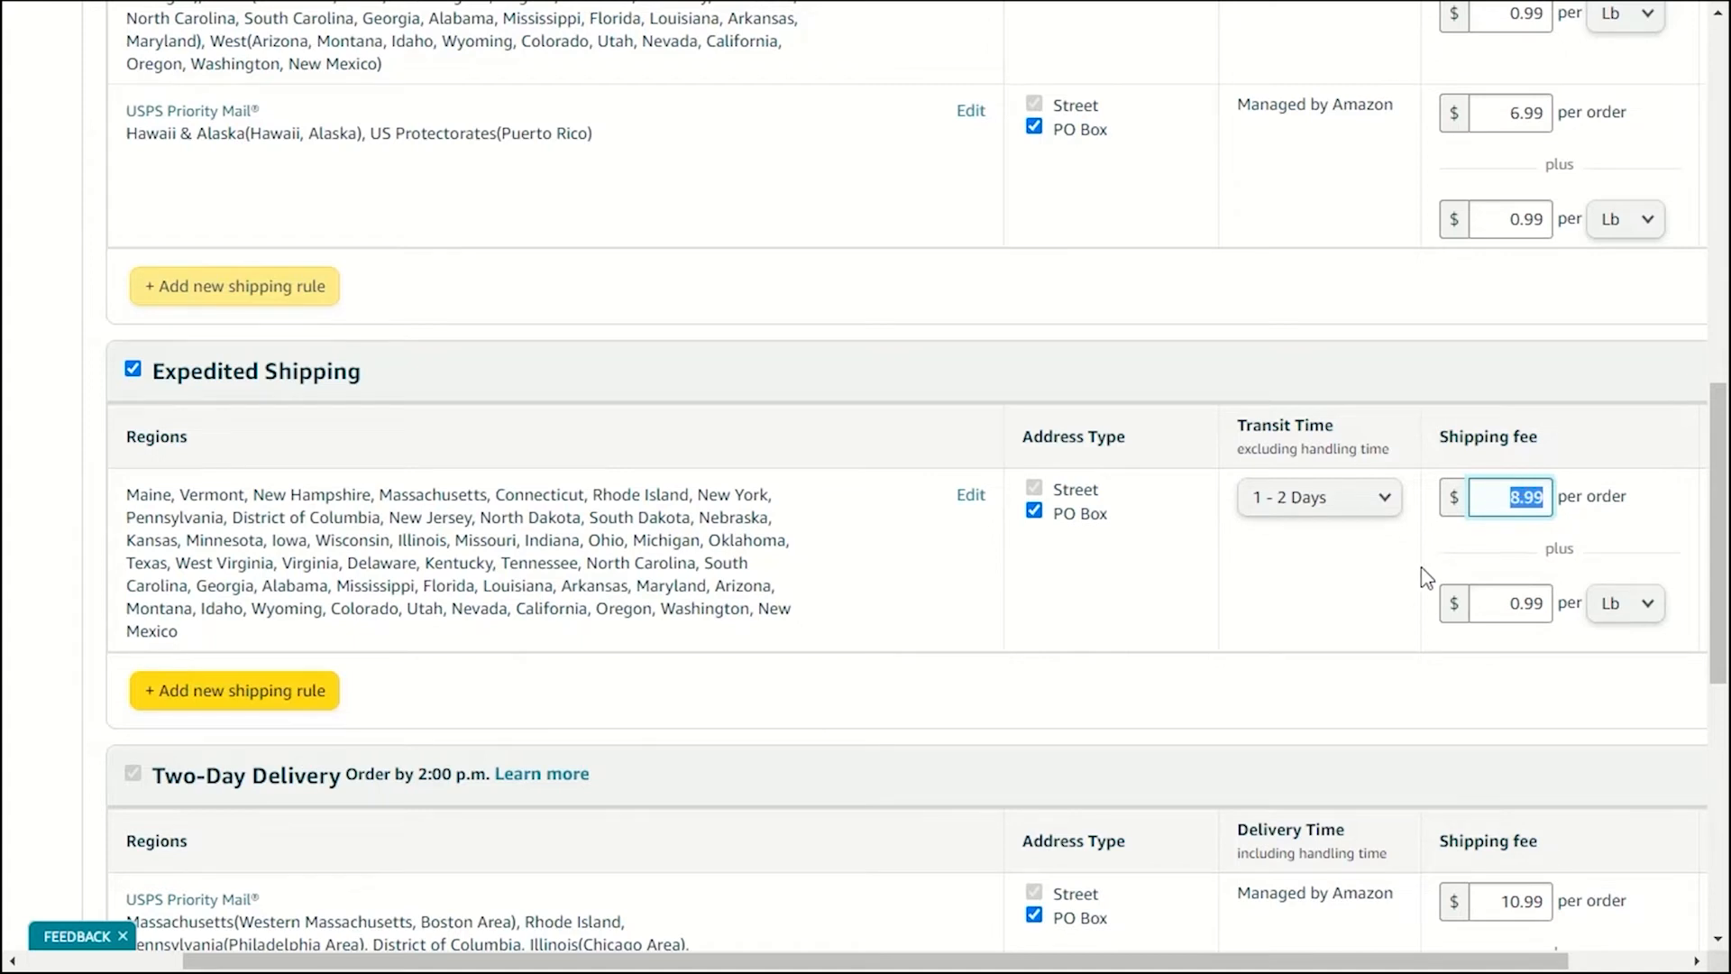
scroll(1433, 576, "down", 2)
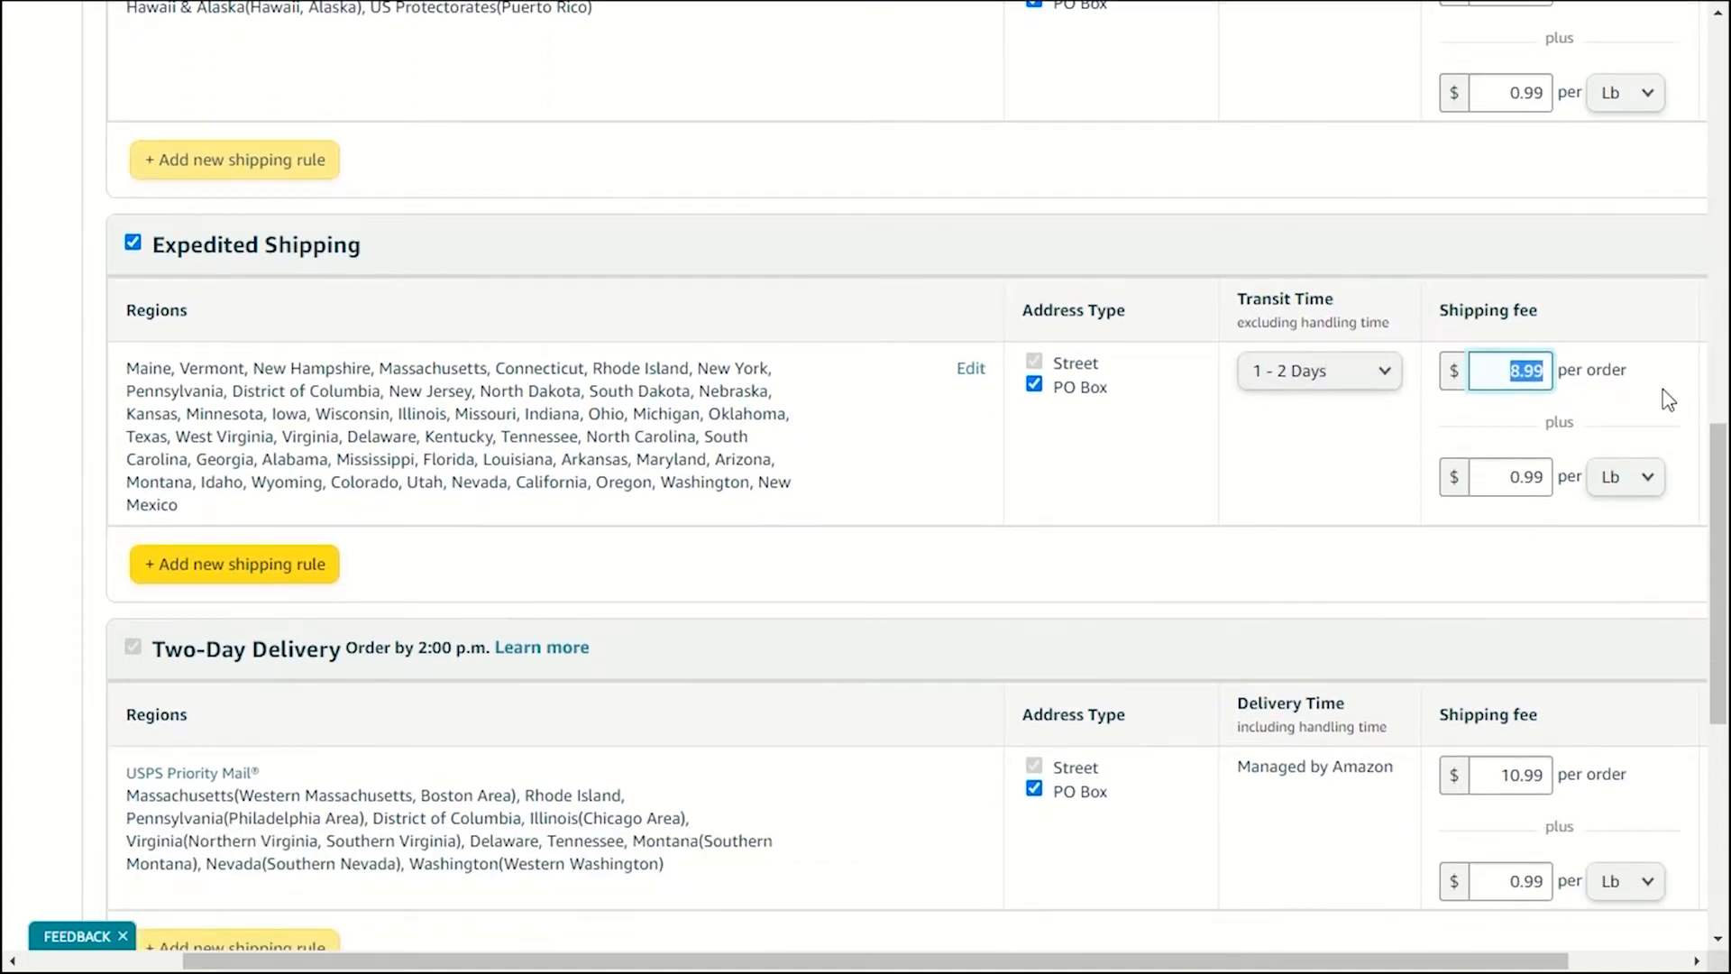
Set the Two-Day Delivery shipping fee to $31.99 per order plus $5.99 per Lb.
scroll(980, 410, "down", 4)
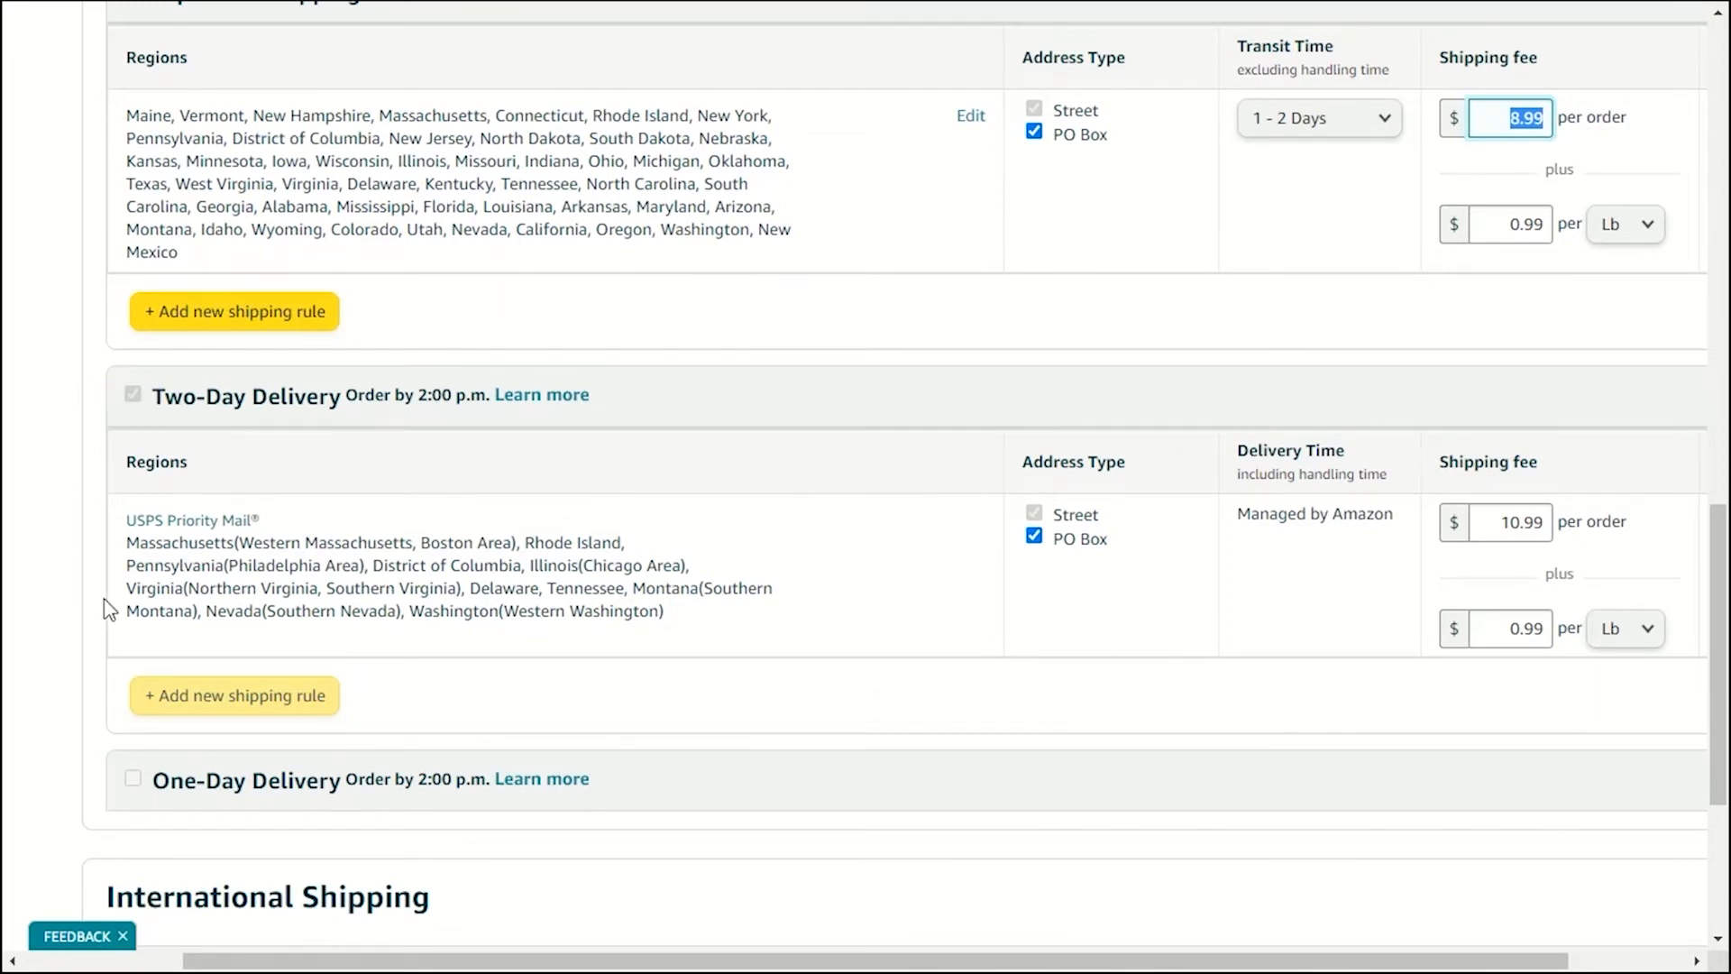
scroll(306, 515, "down", 2)
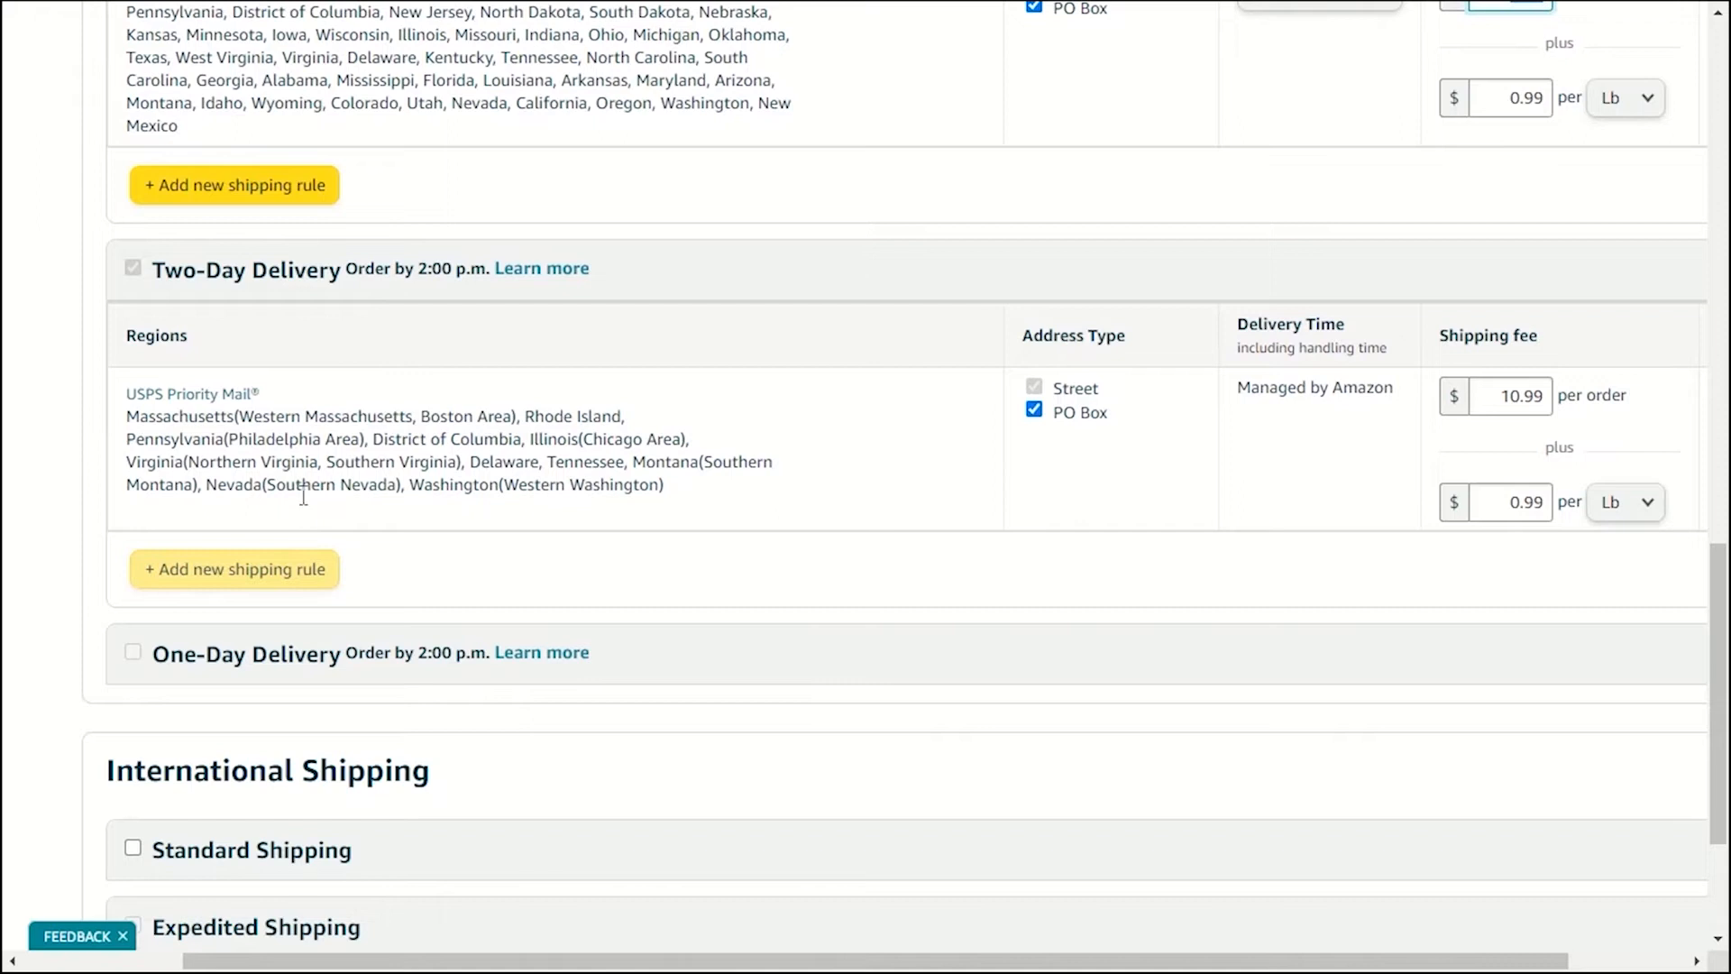
left_click_drag(1238, 388, 1364, 386)
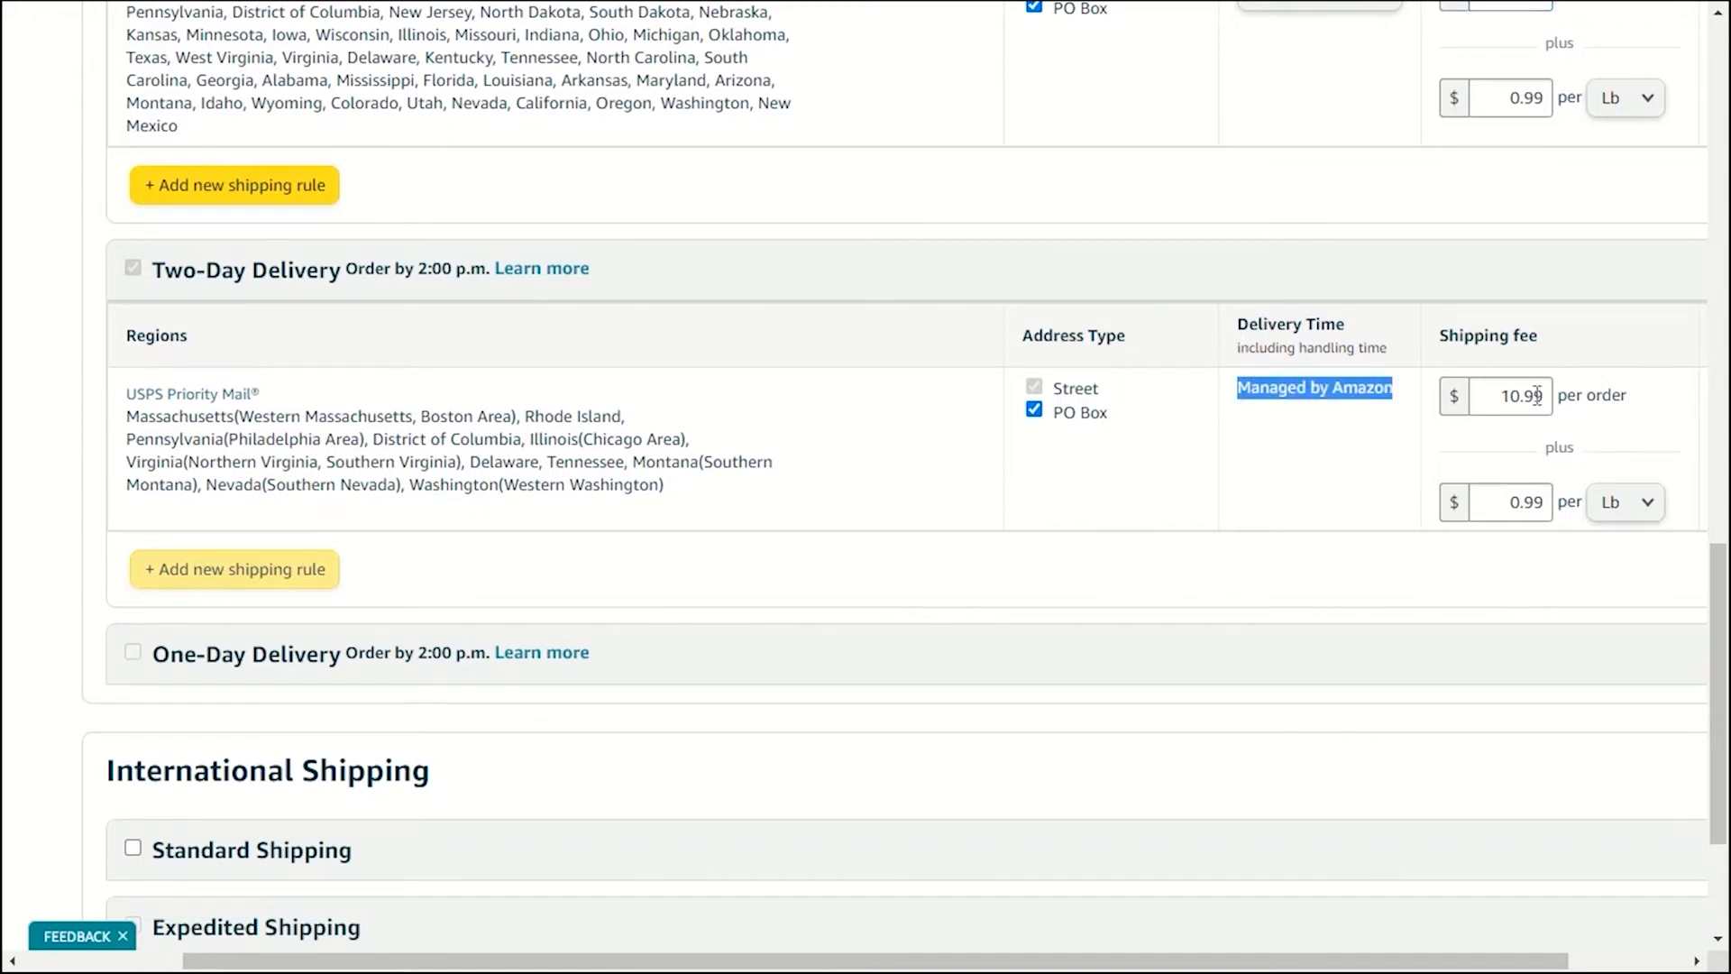
double_click(1510, 396)
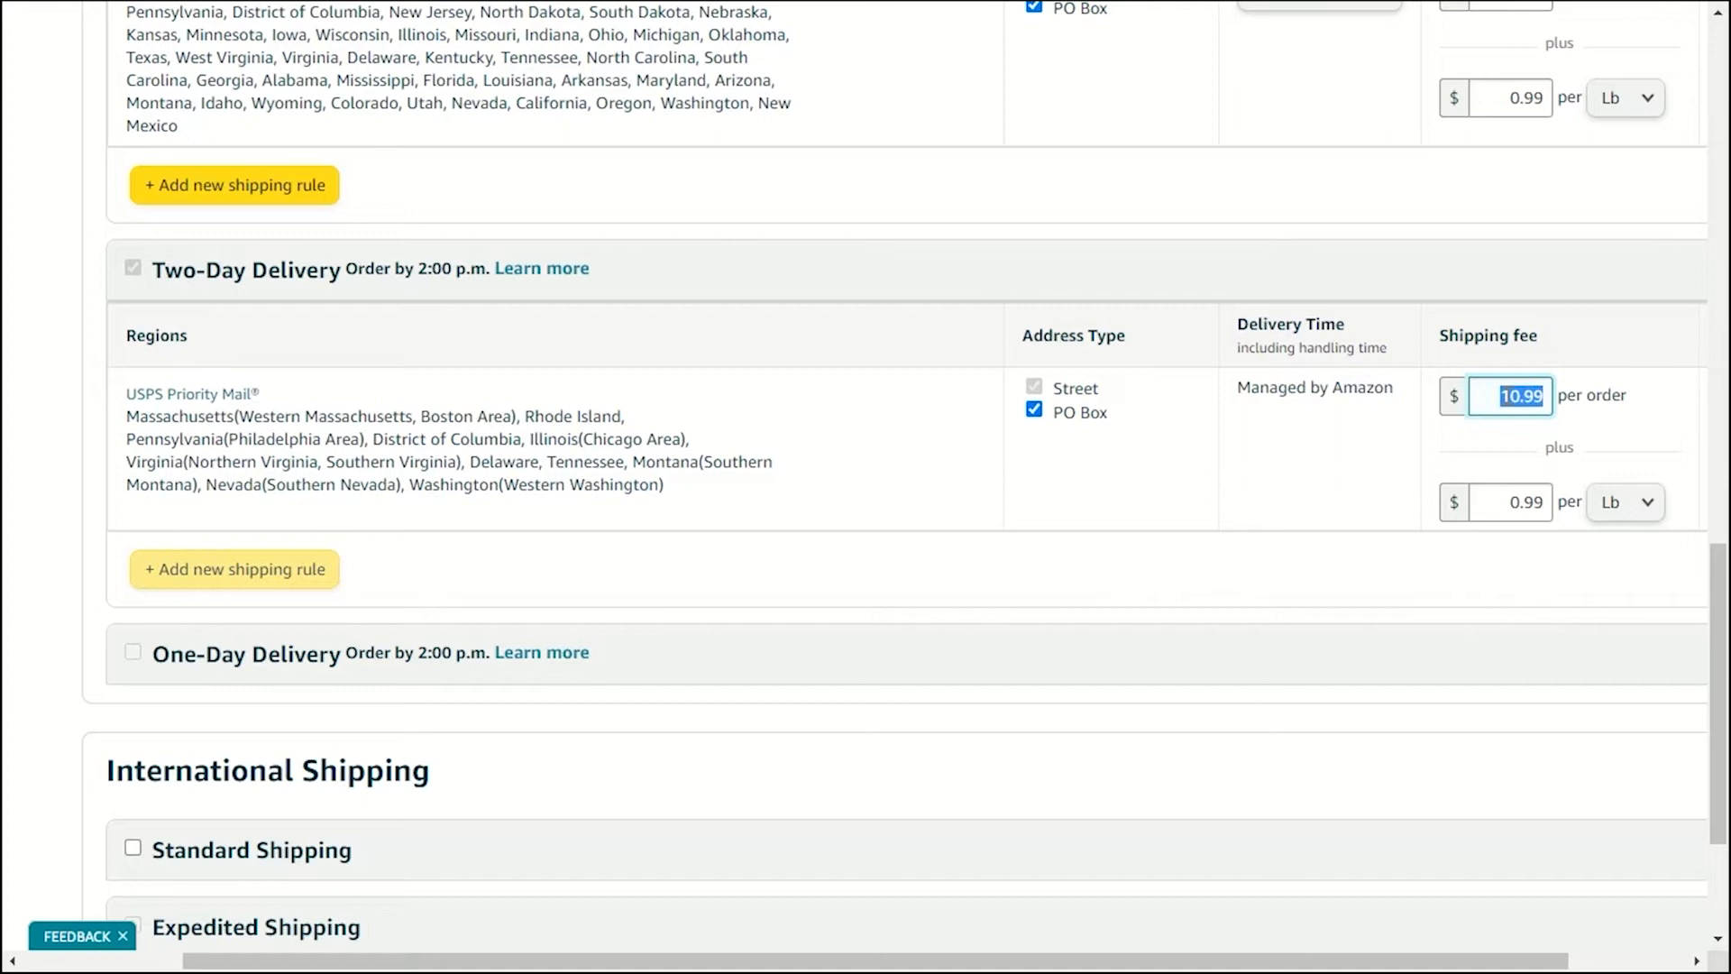
type("3")
left_click(1481, 441)
double_click(1505, 500)
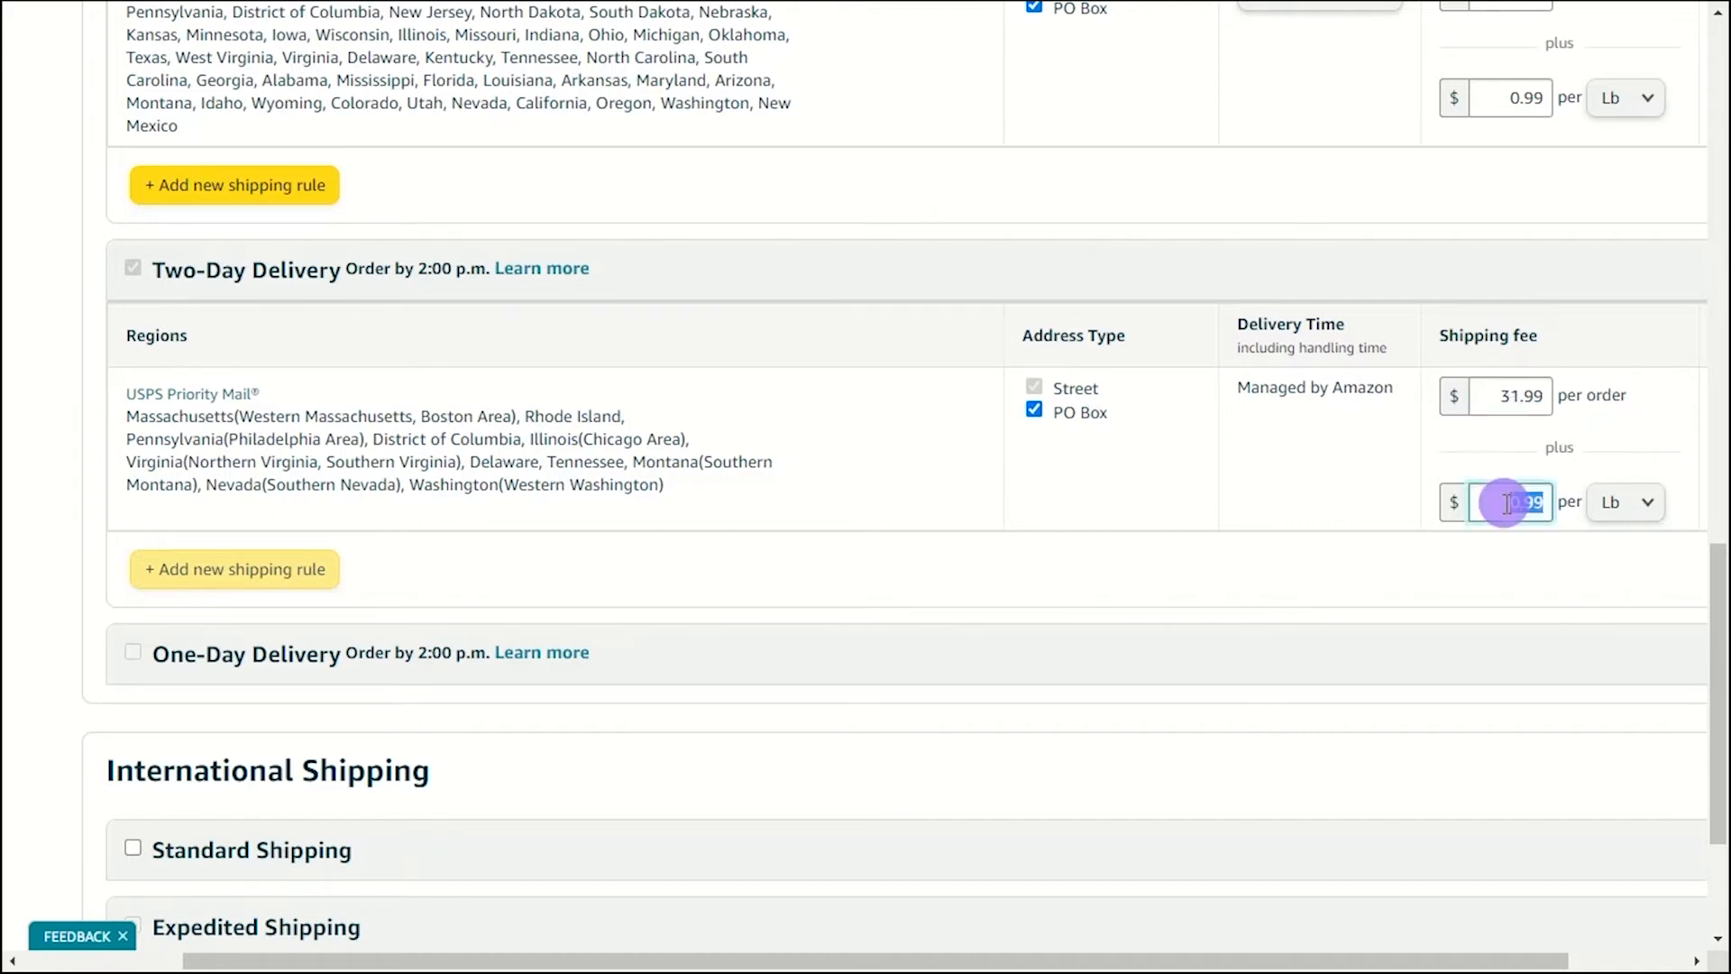
key("BackSpace")
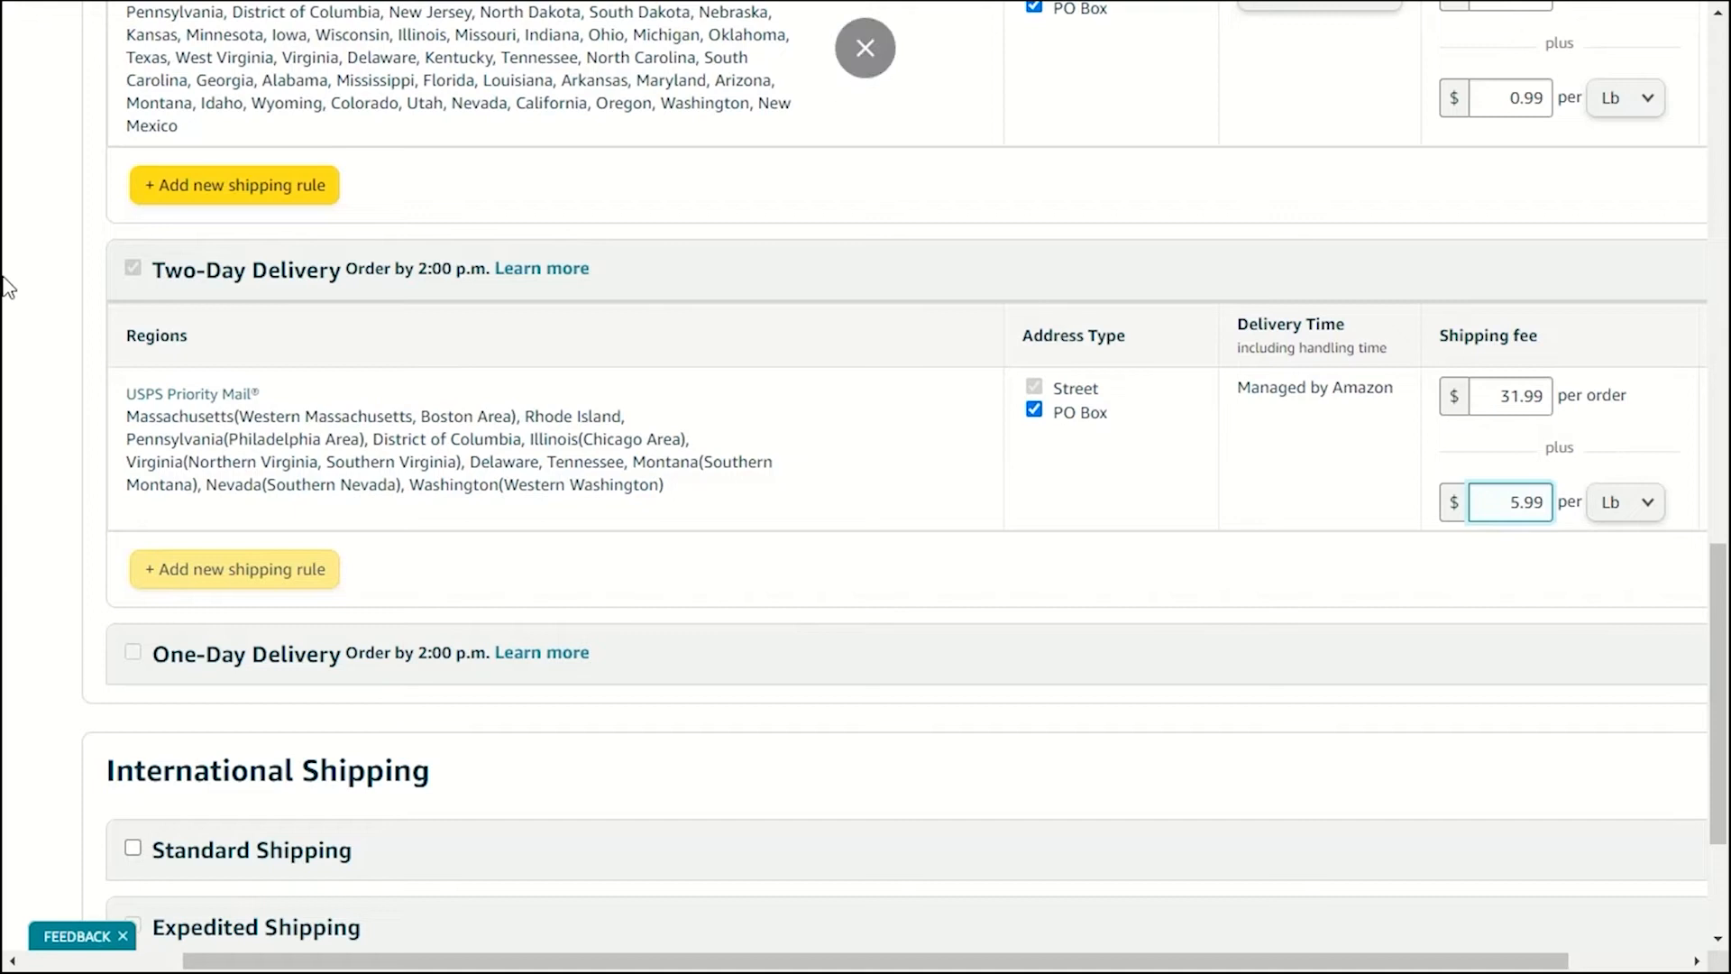
left_click(18, 412)
Enable international Standard Shipping and set the transit time for Canada to 3 - 5 Days.
scroll(73, 471, "down", 1)
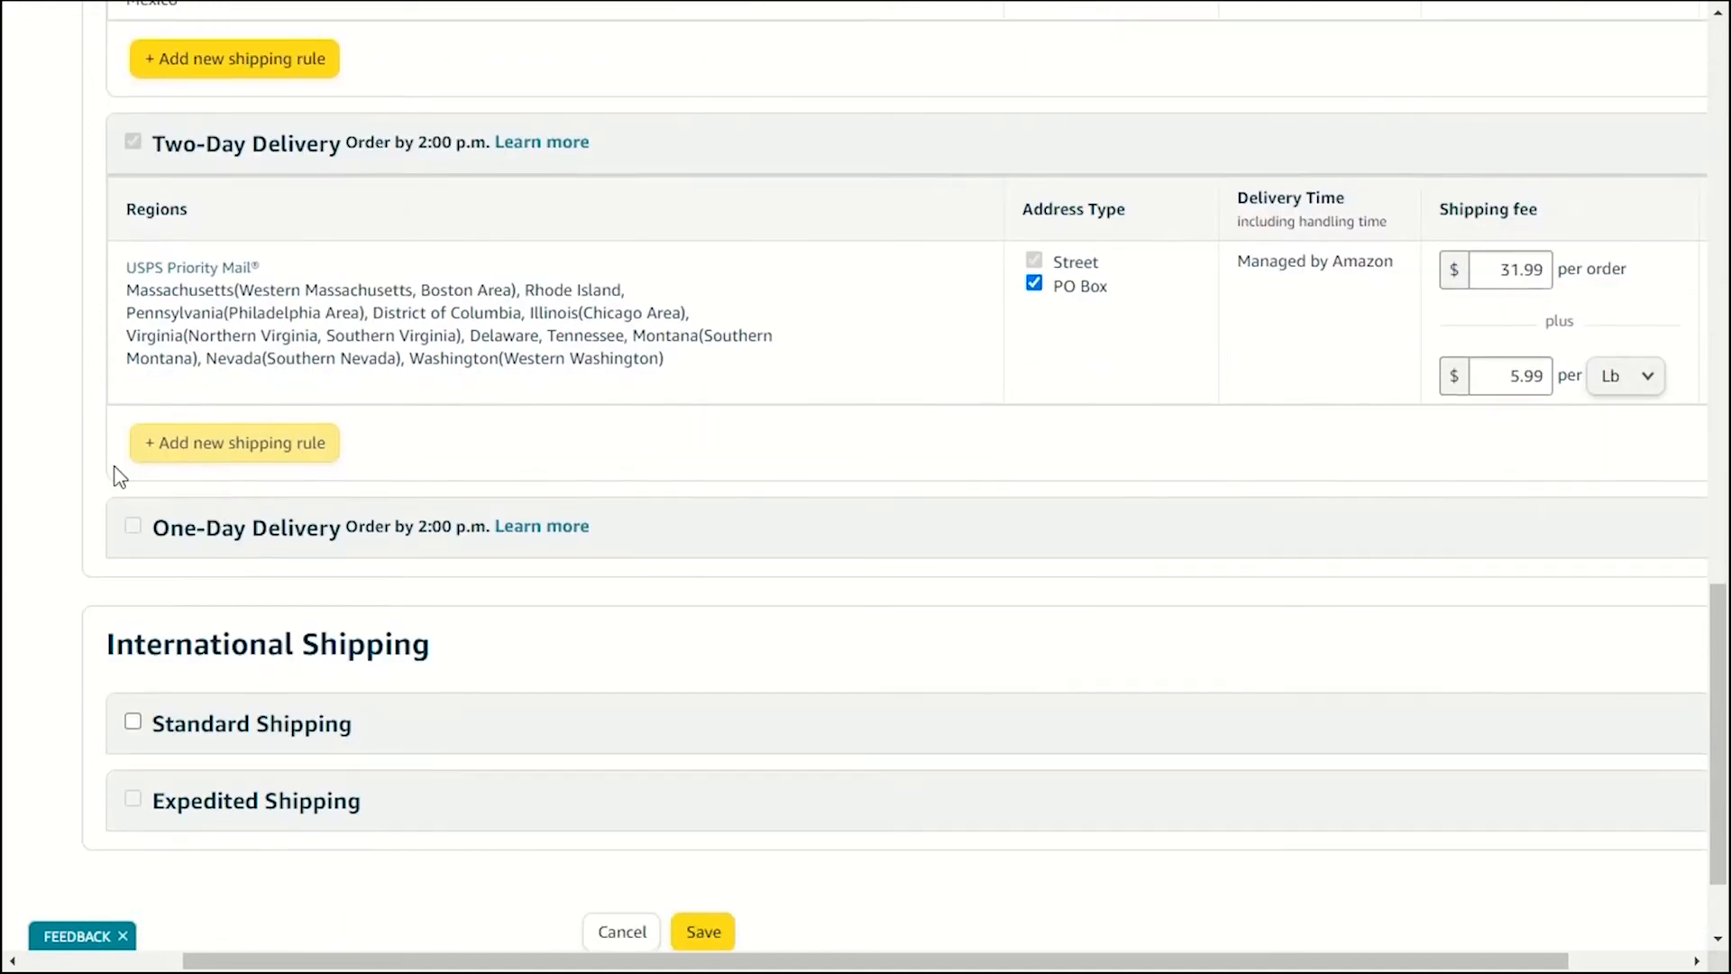
scroll(8, 509, "down", 1)
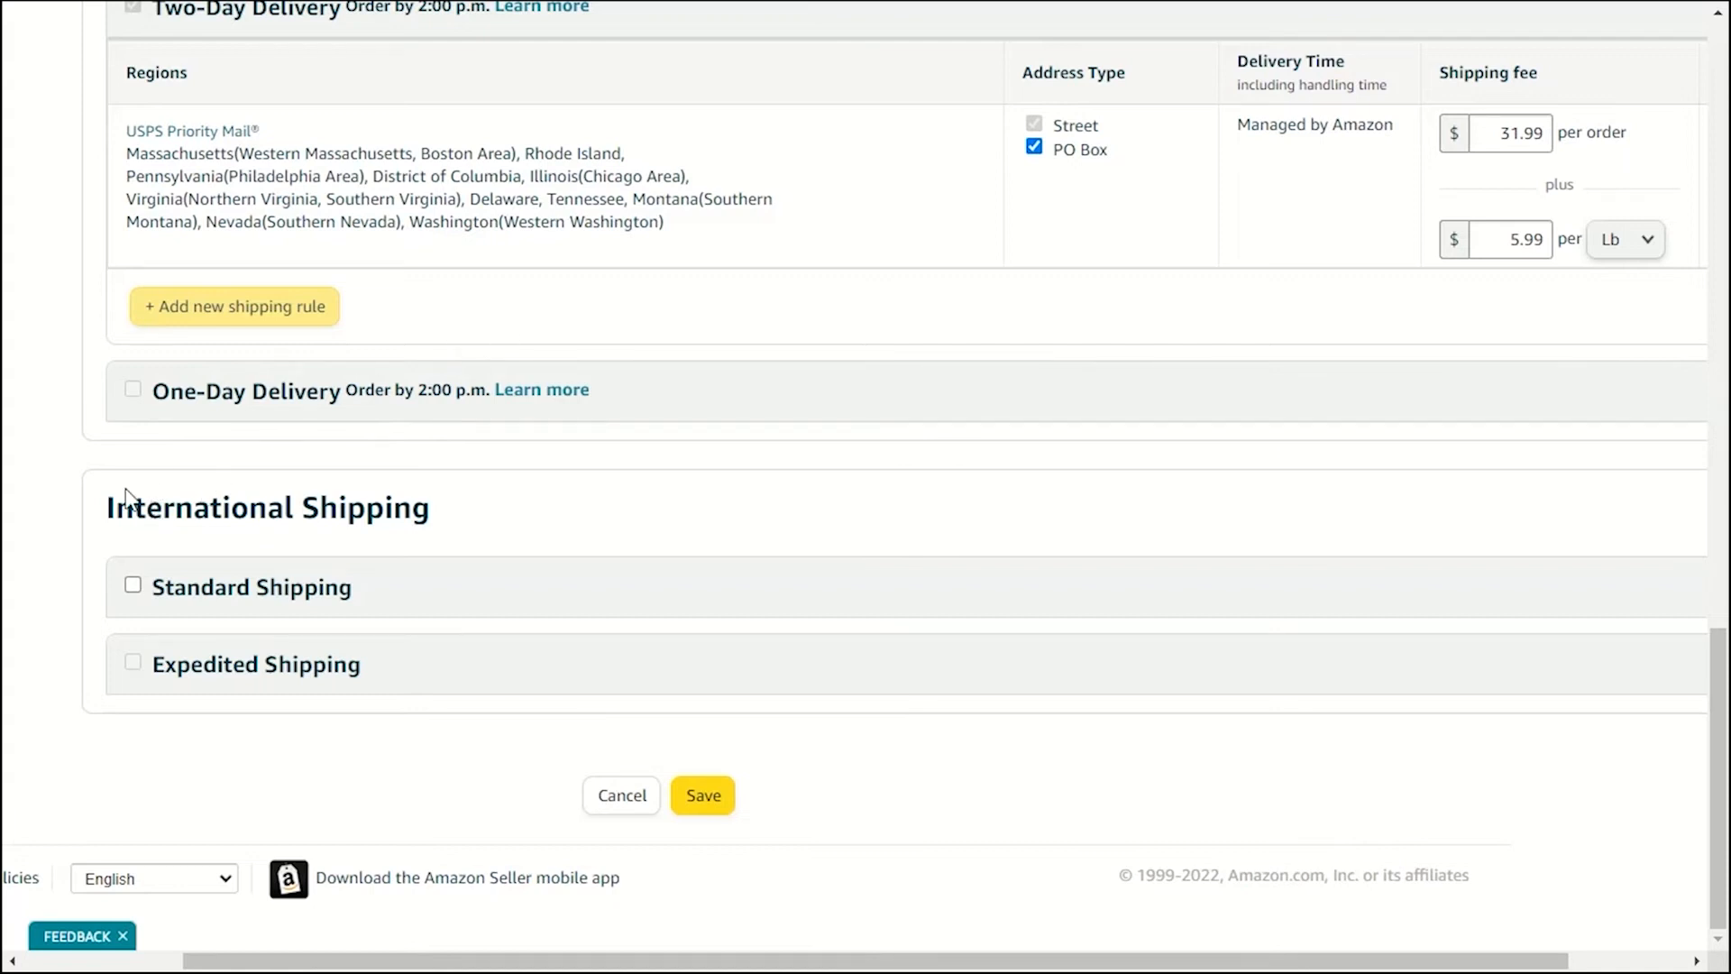
left_click(135, 586)
scroll(140, 595, "down", 3)
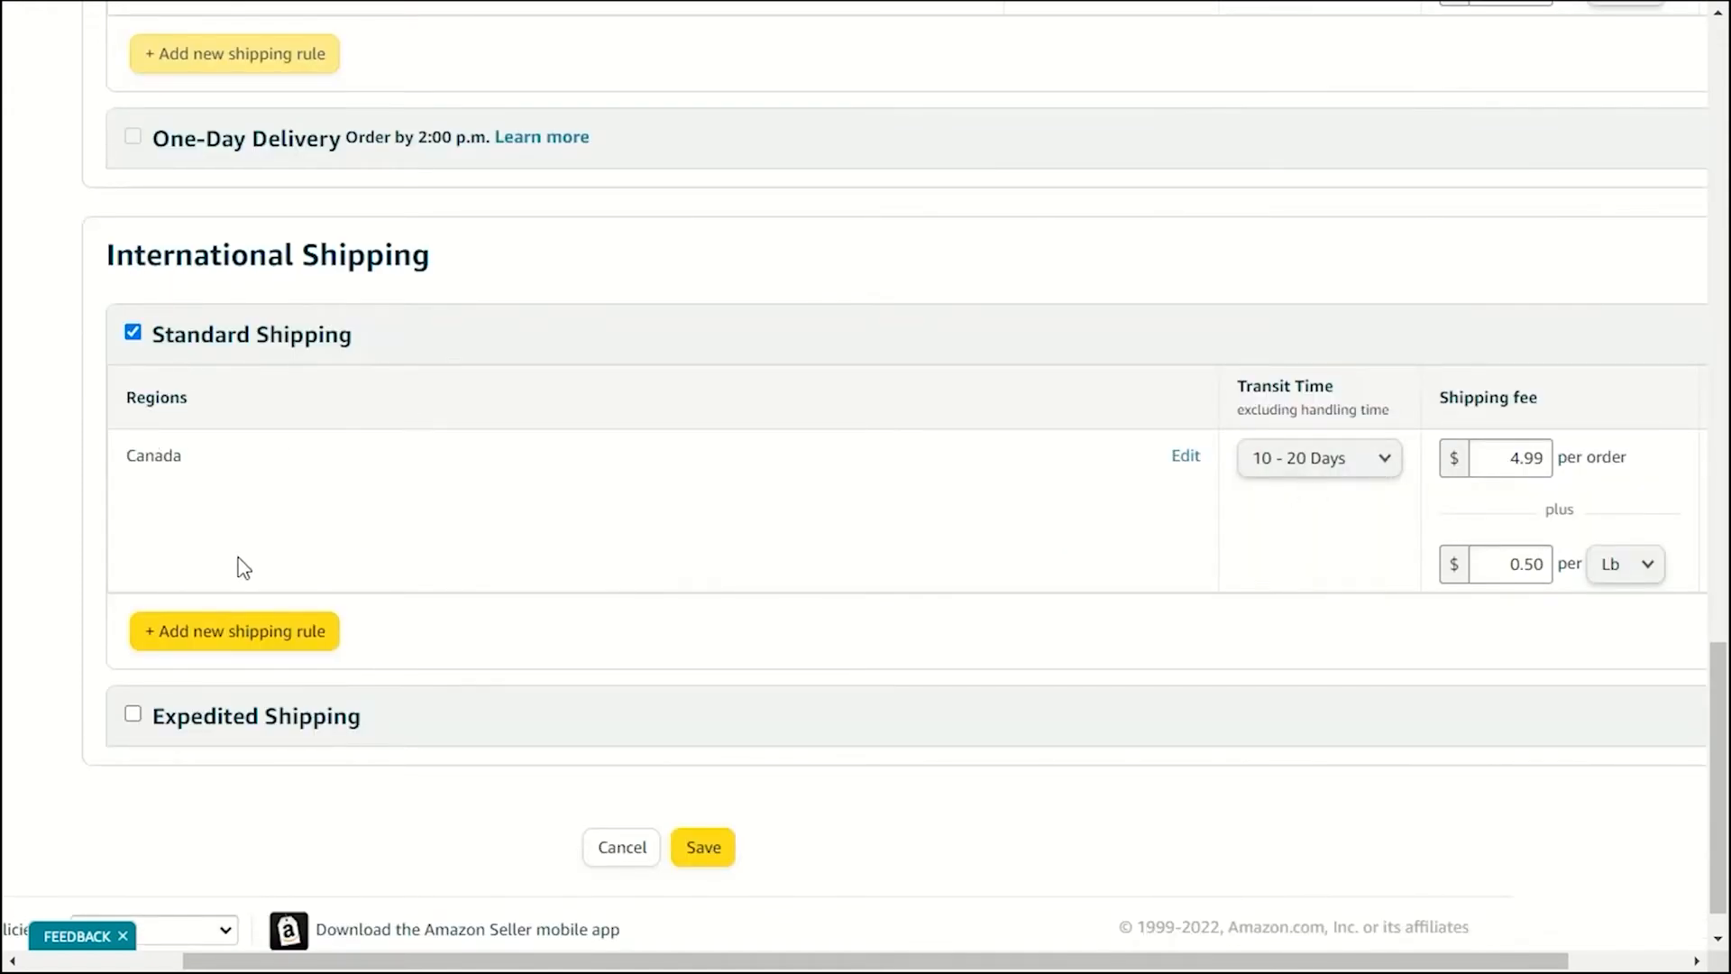
scroll(712, 351, "down", 1)
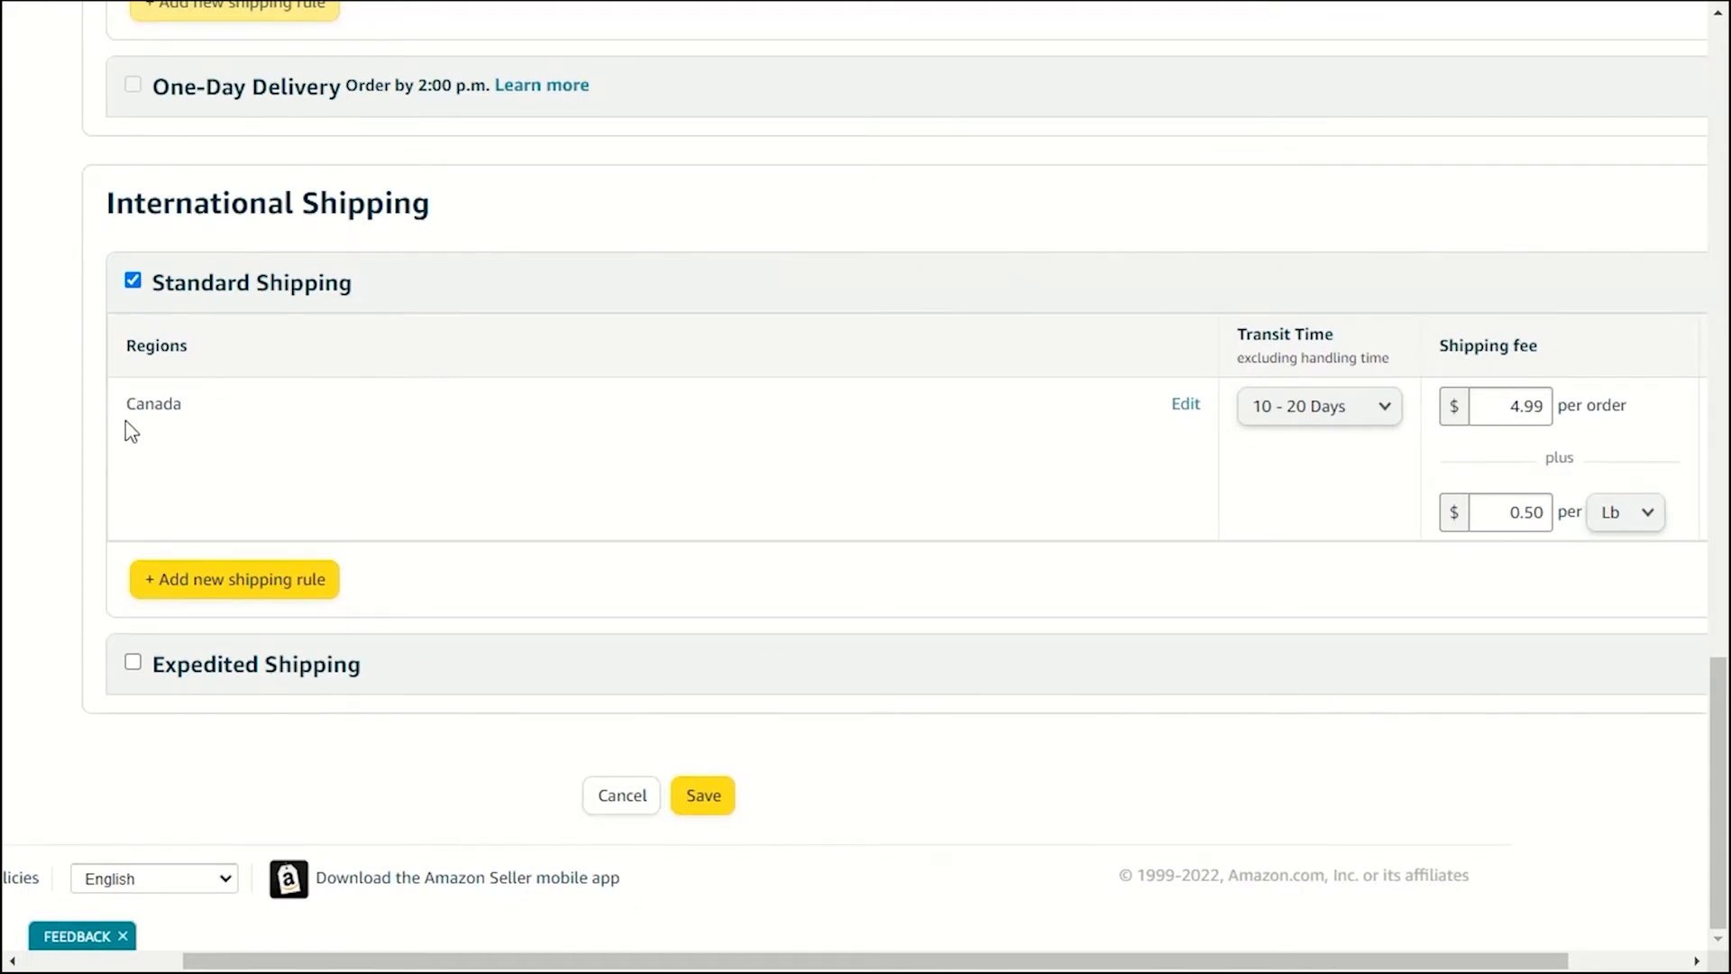
left_click(144, 402)
left_click(1288, 410)
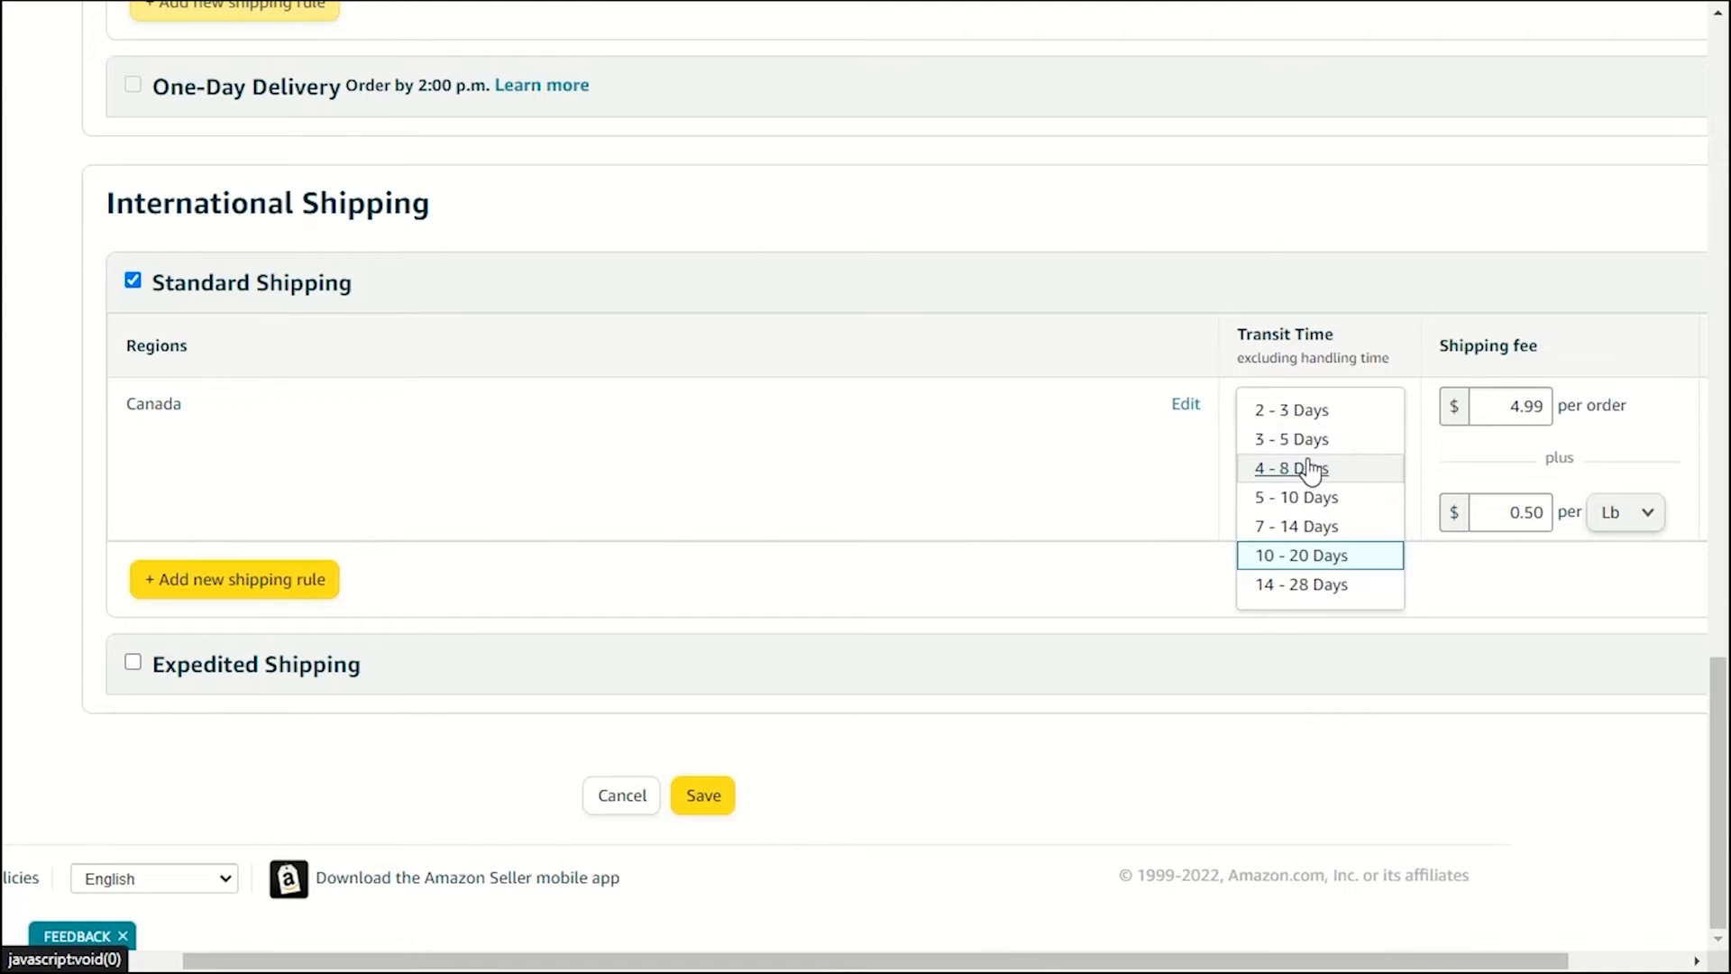
left_click(1309, 470)
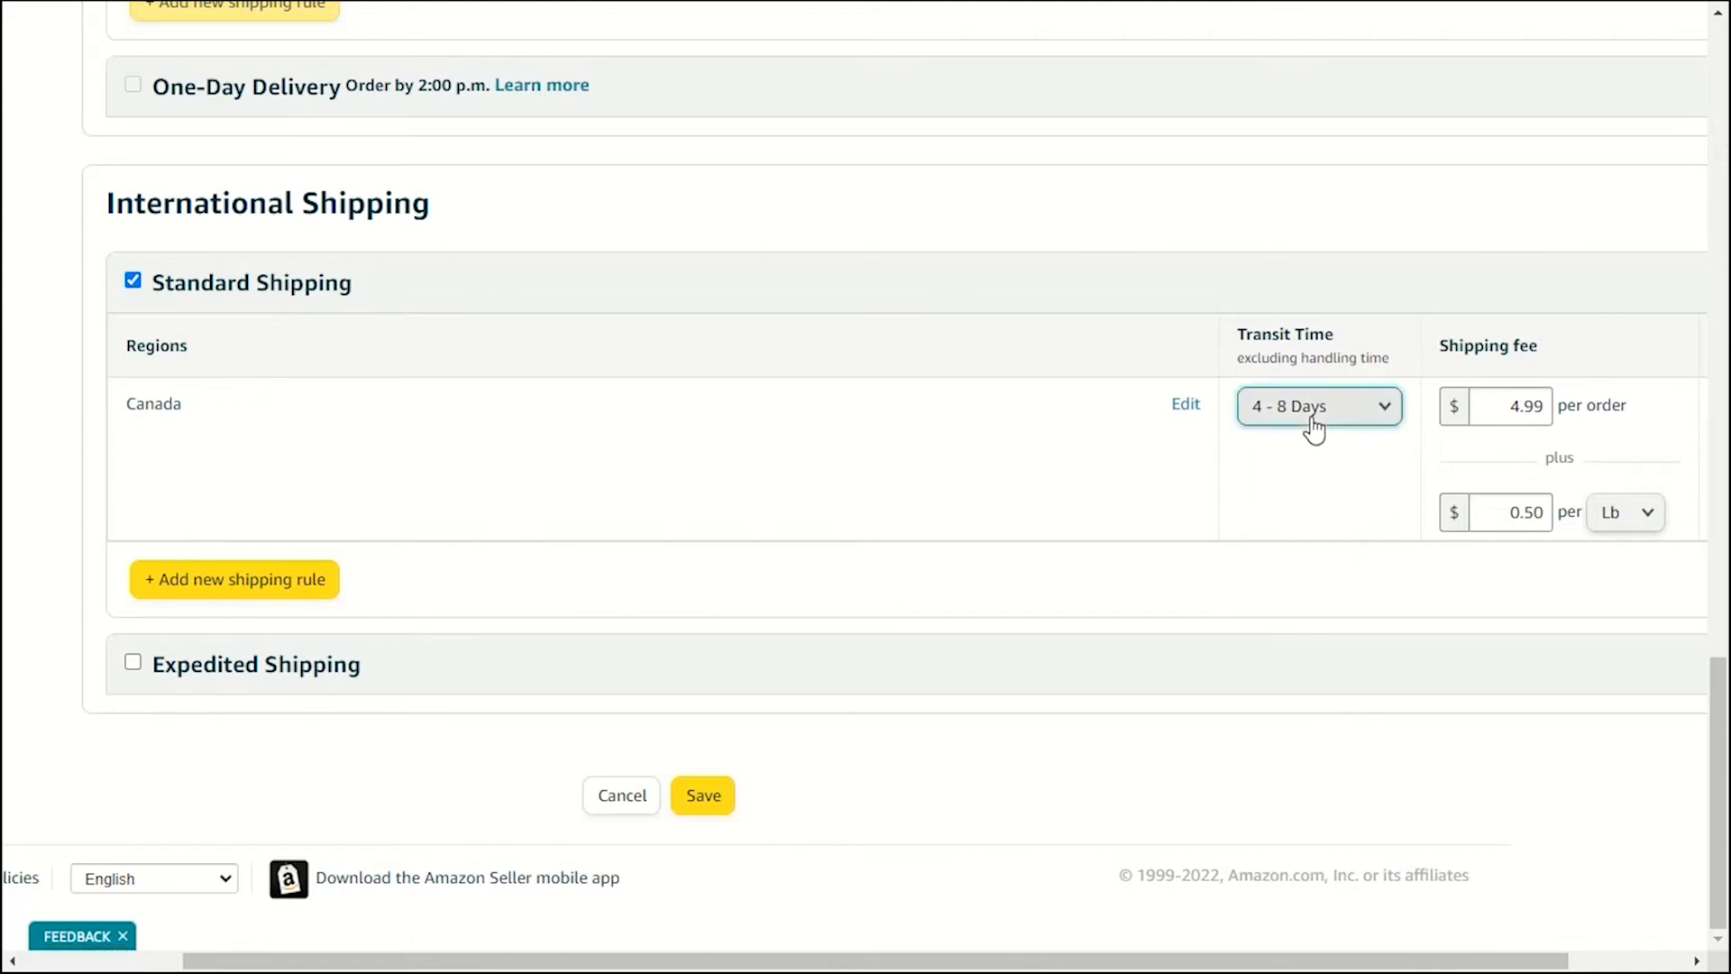
left_click(1310, 433)
left_click(1312, 438)
Set the international Standard Shipping fee for Canada to $12.99 per order plus $2.99 per Lb.
double_click(1519, 404)
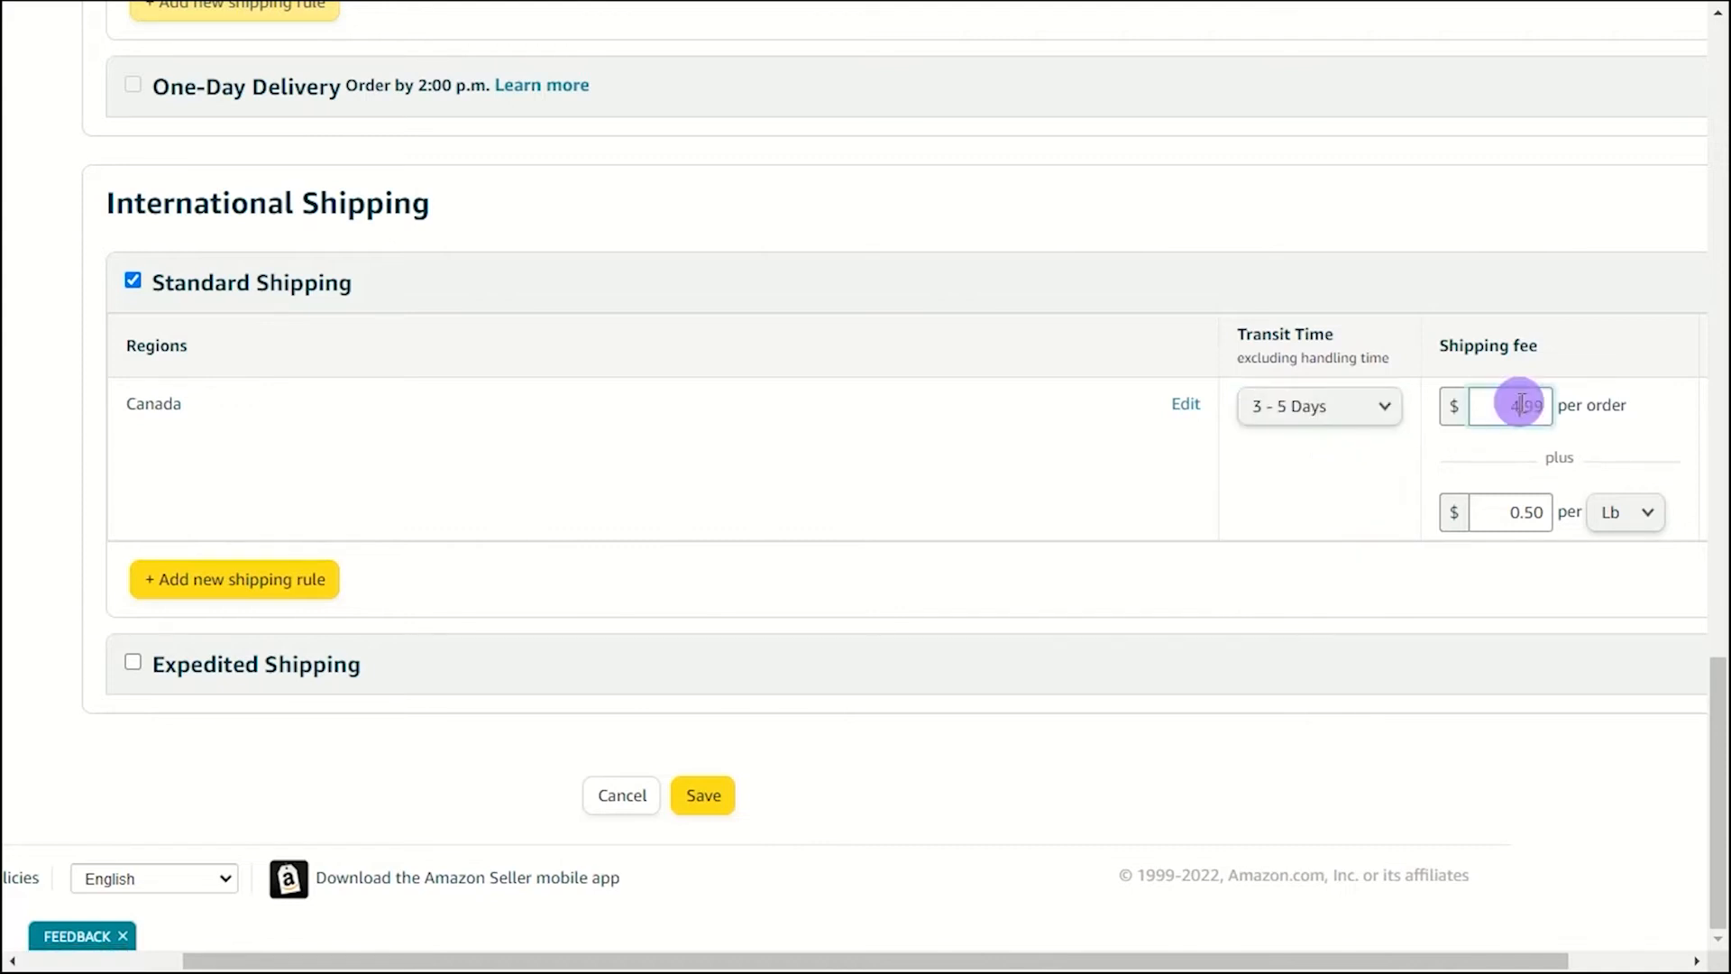
type("12")
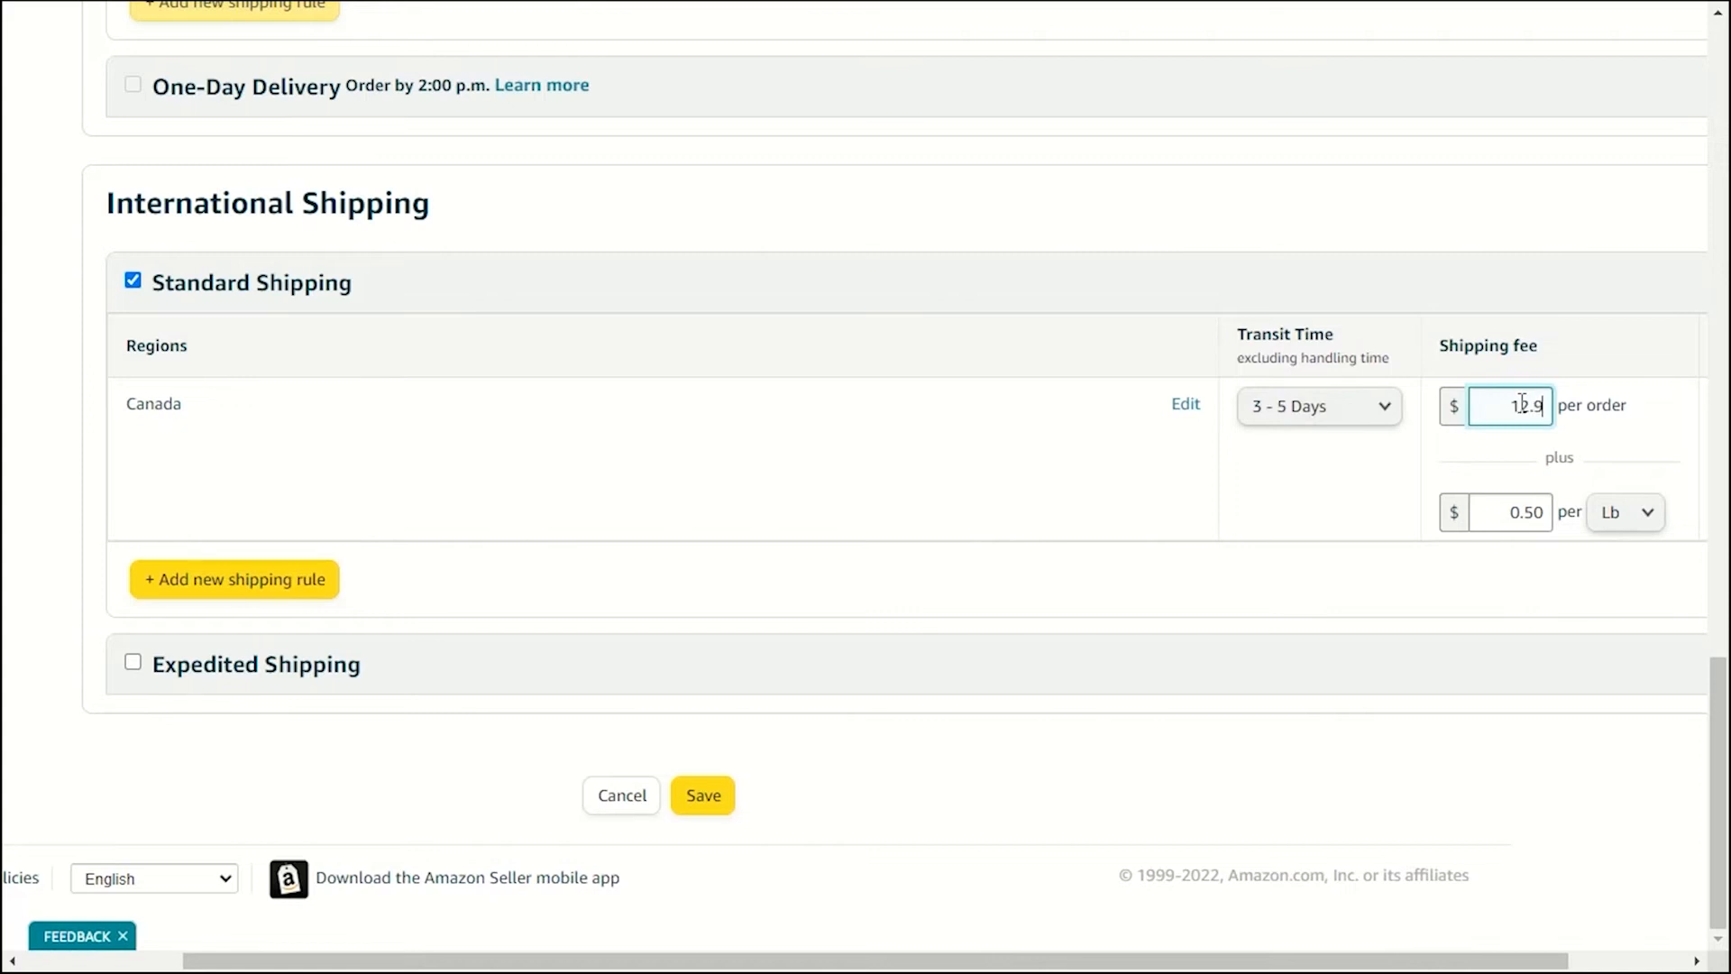
double_click(1512, 496)
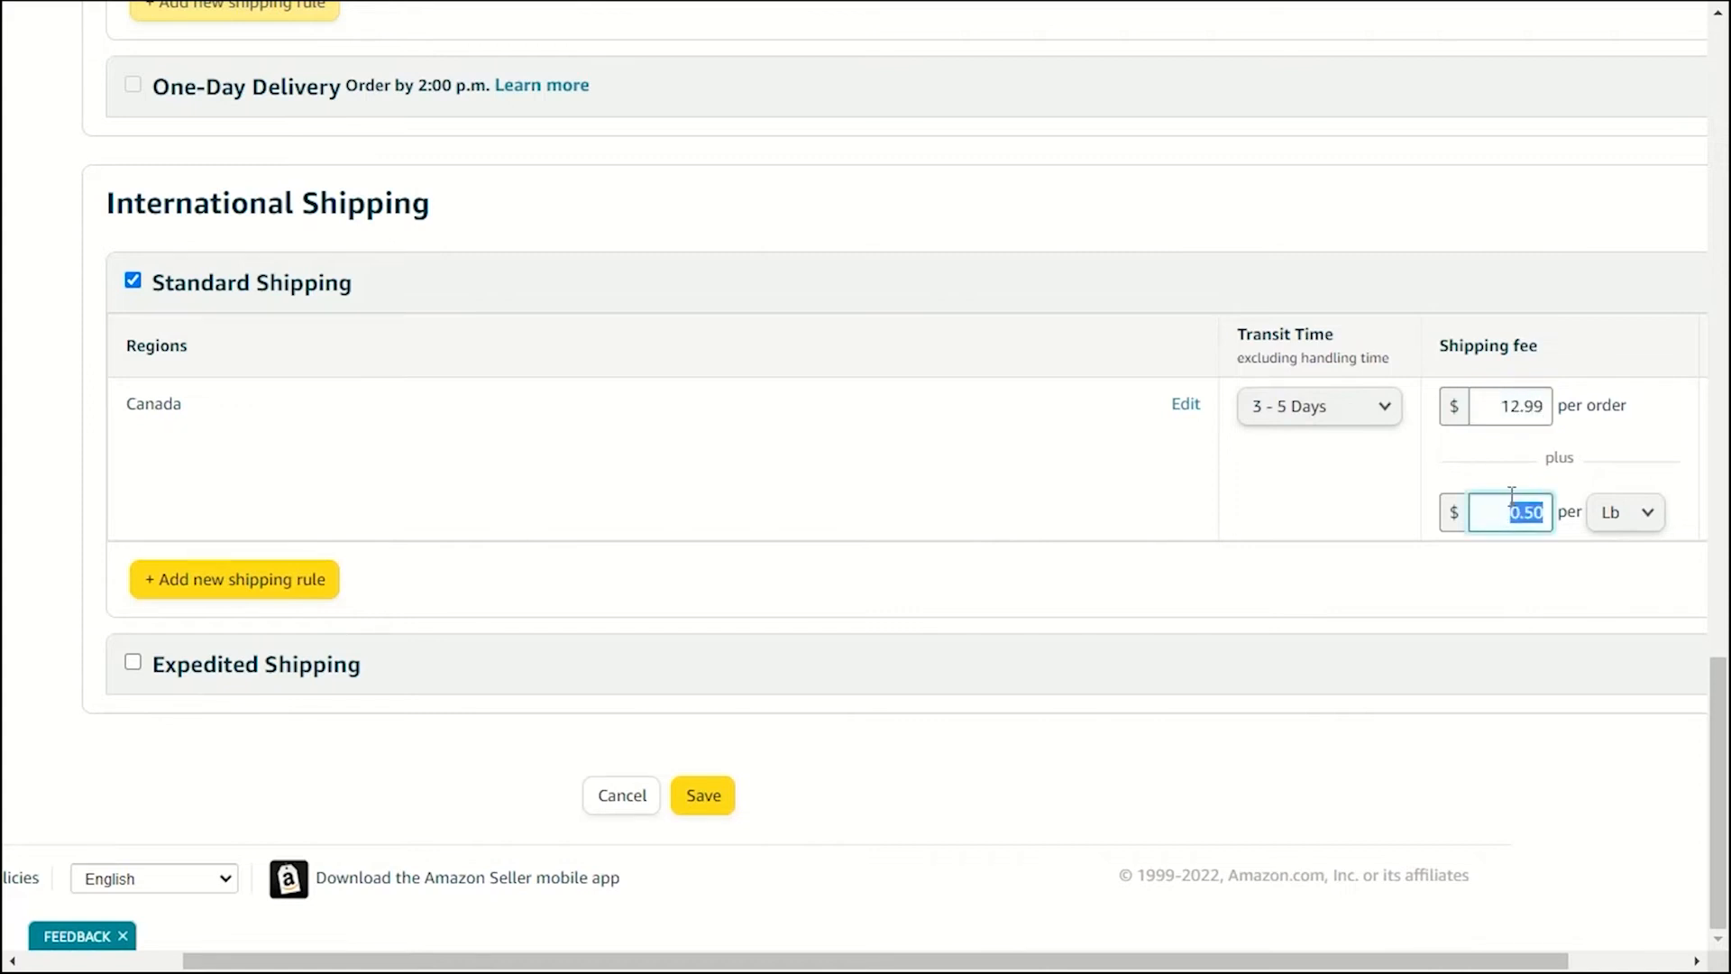
type("2.99")
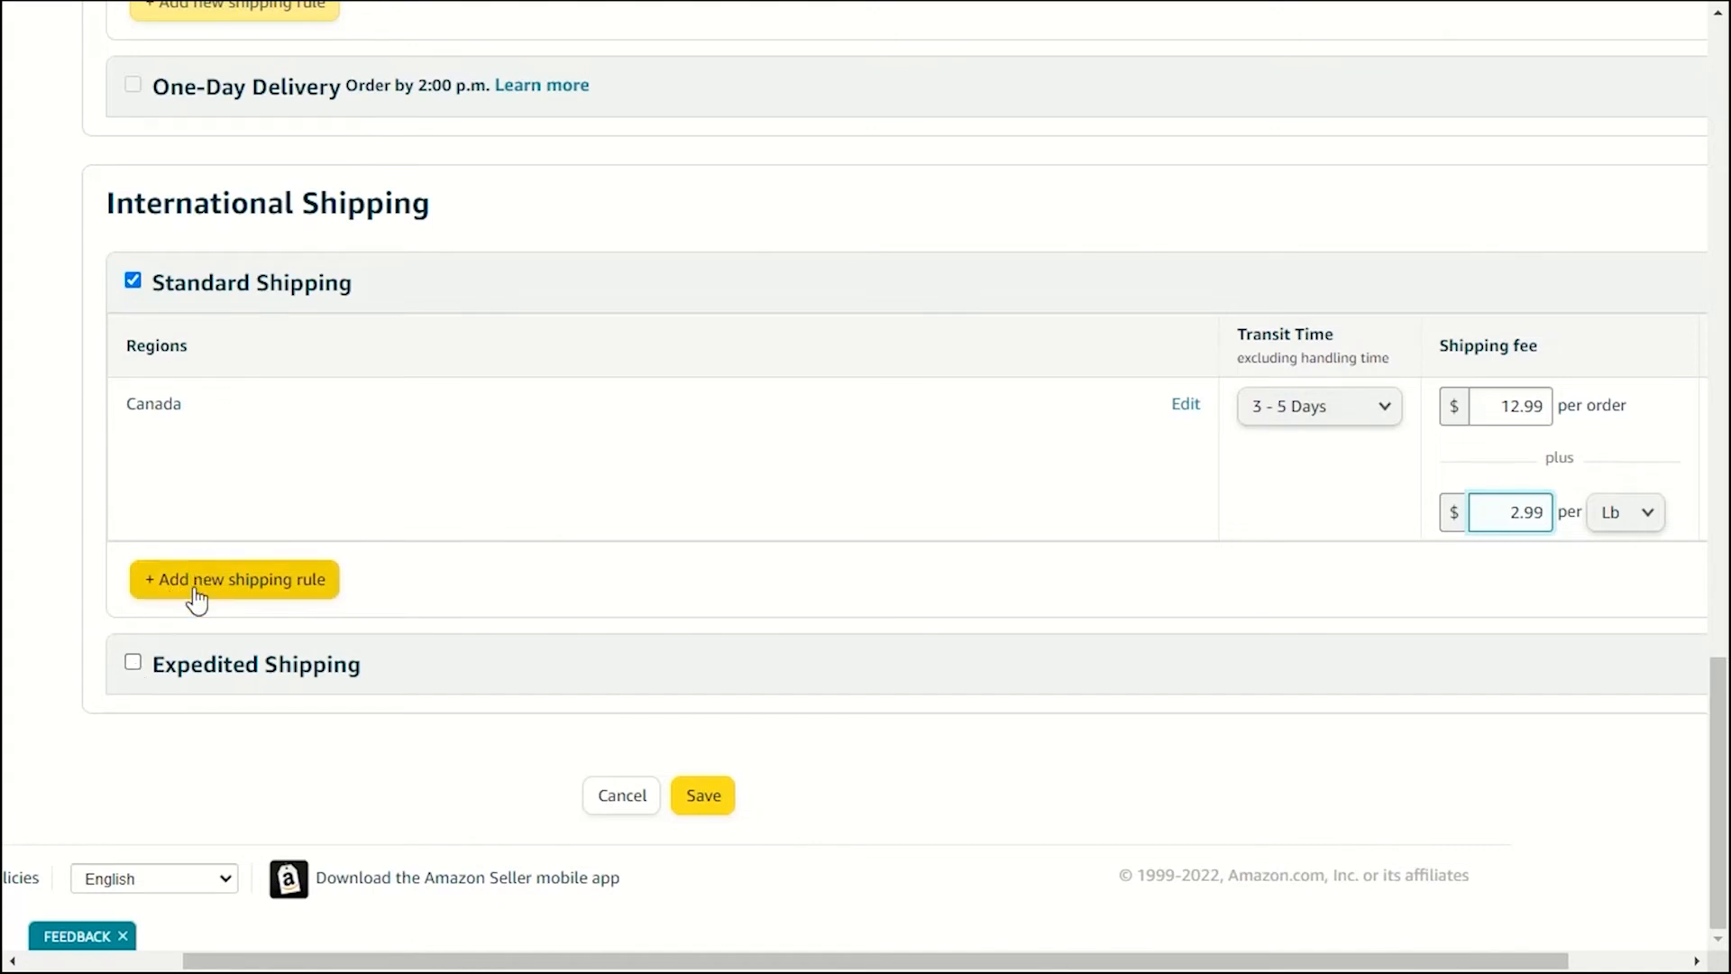
left_click(132, 661)
scroll(442, 638, "down", 3)
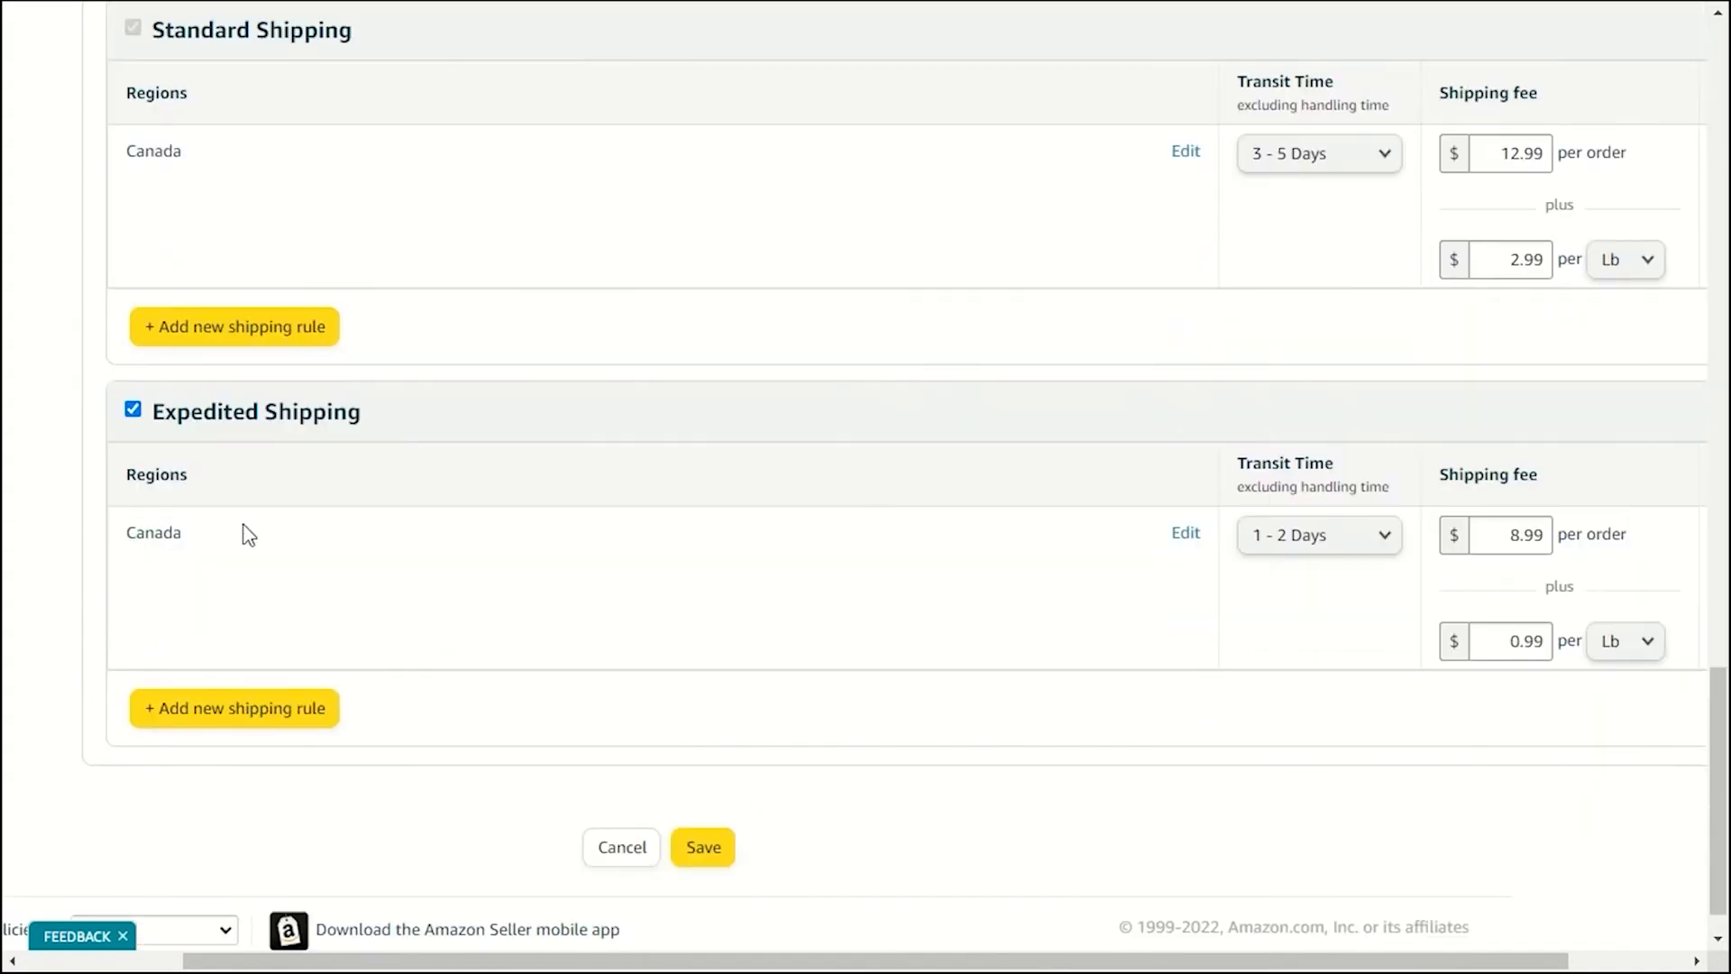
left_click(1304, 532)
left_click(1286, 522)
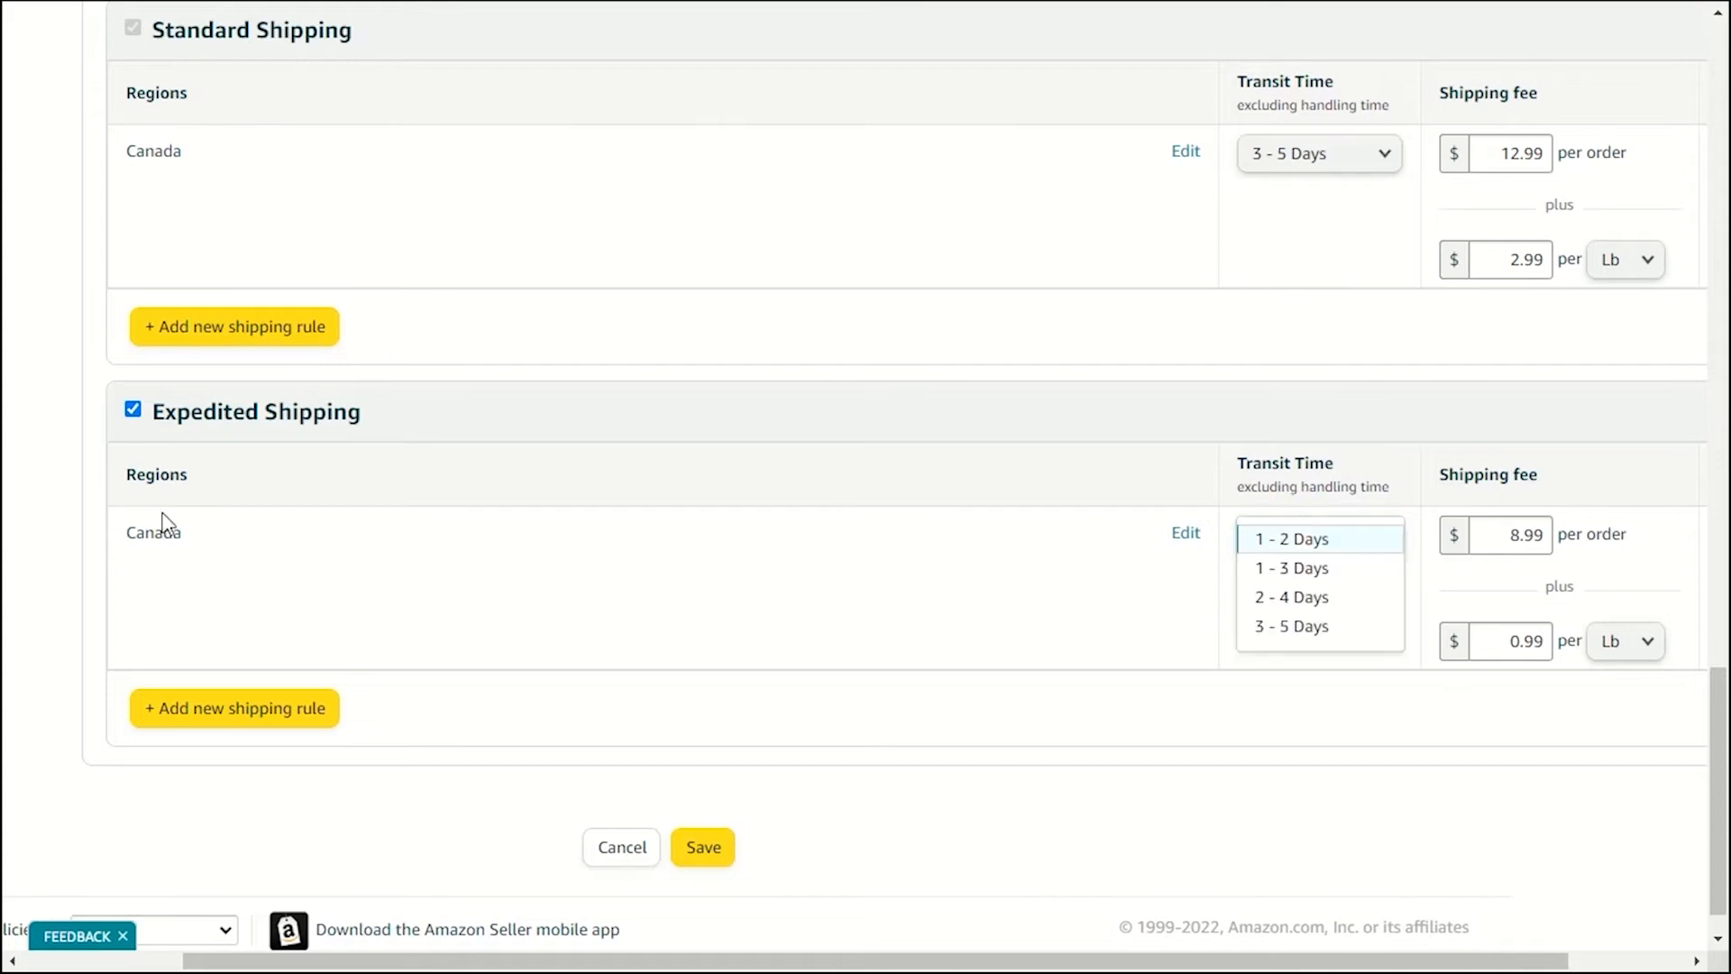
left_click(134, 409)
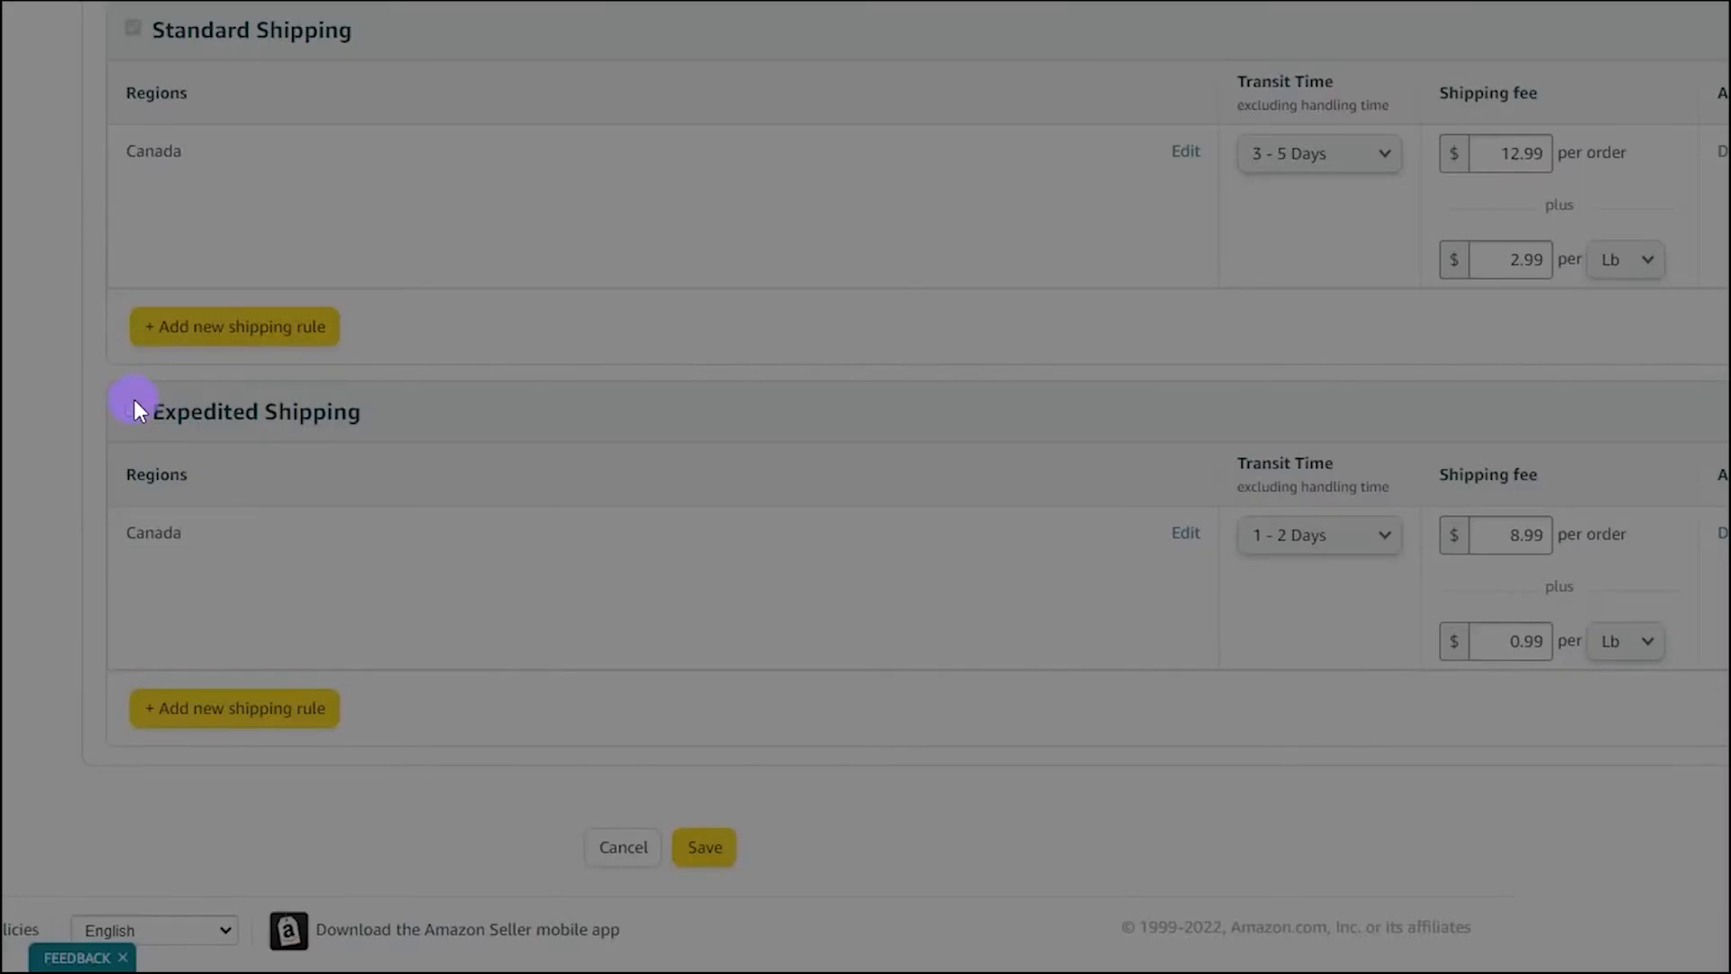
left_click(1055, 592)
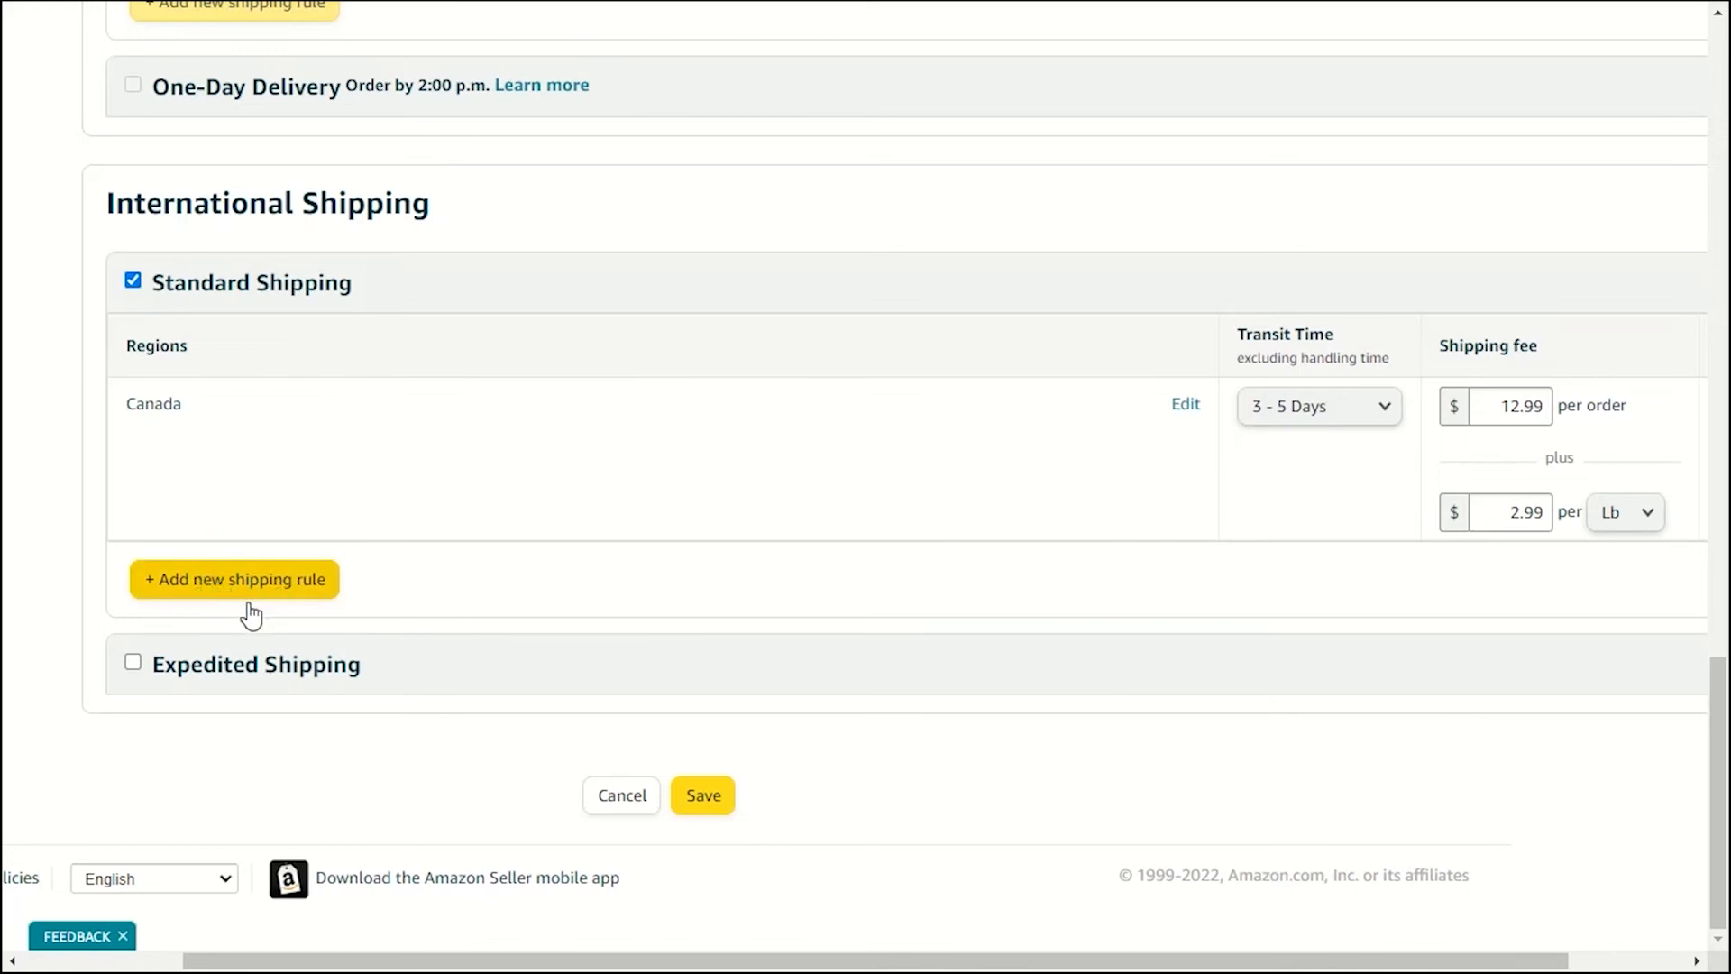
Add an international Standard Shipping rule covering all regions besides Canada, with a transit time of 5 - 10 Days.
left_click(270, 578)
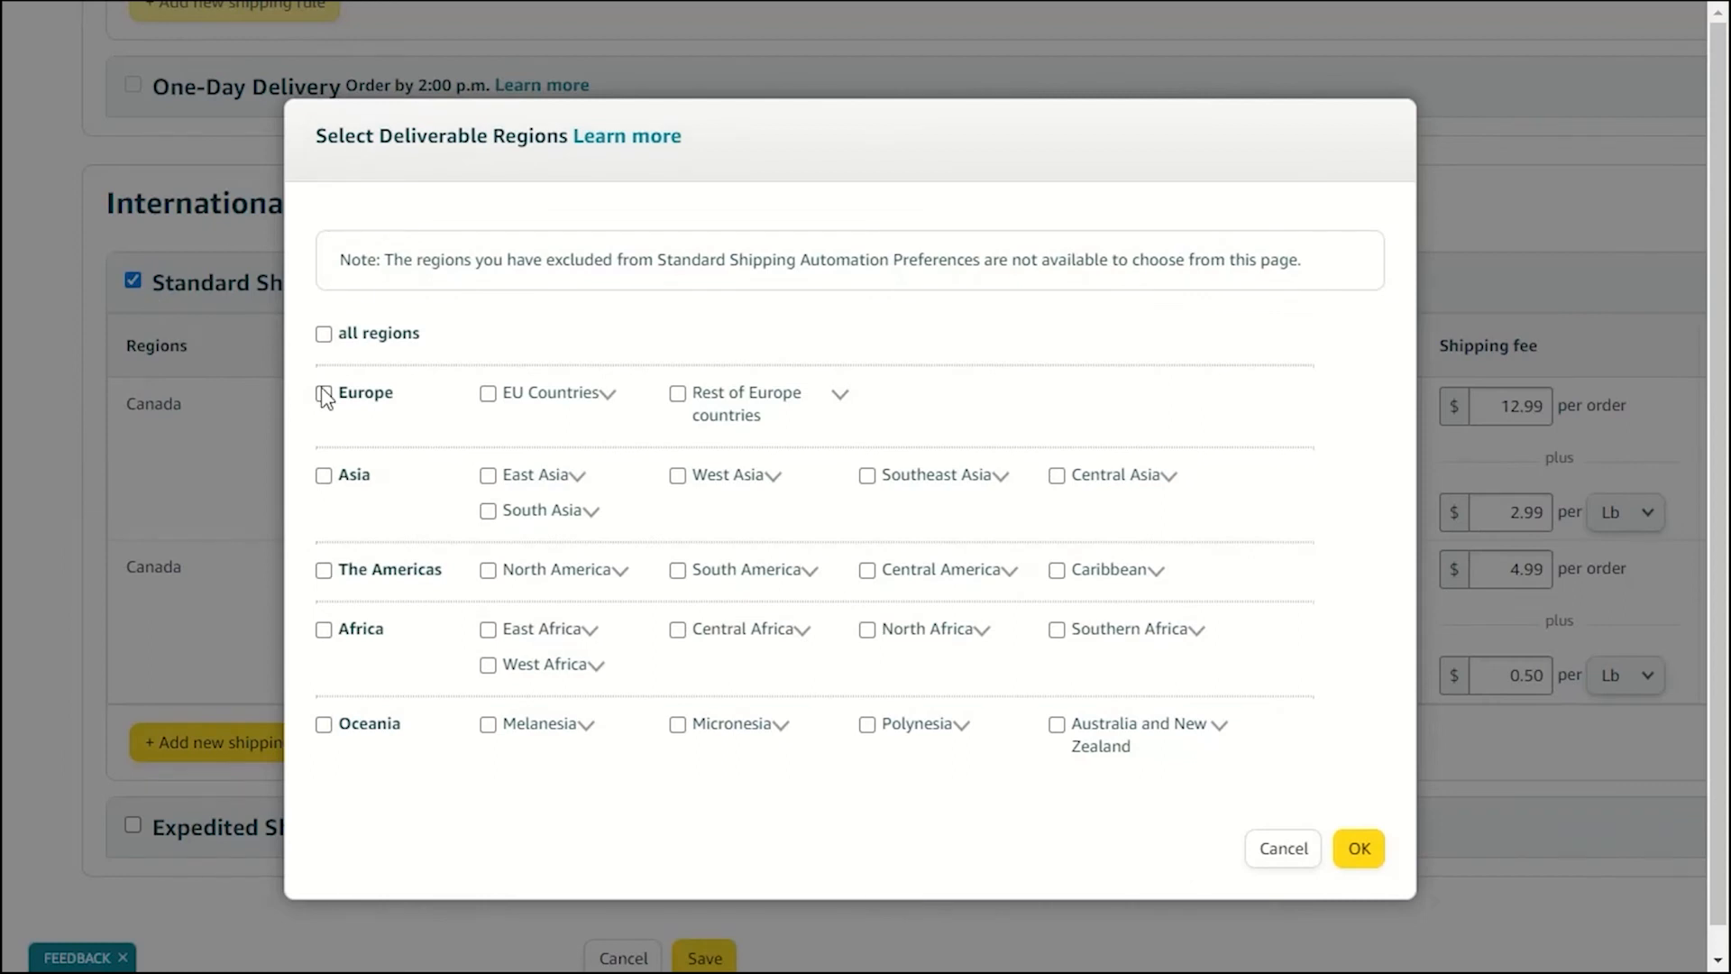
left_click(326, 336)
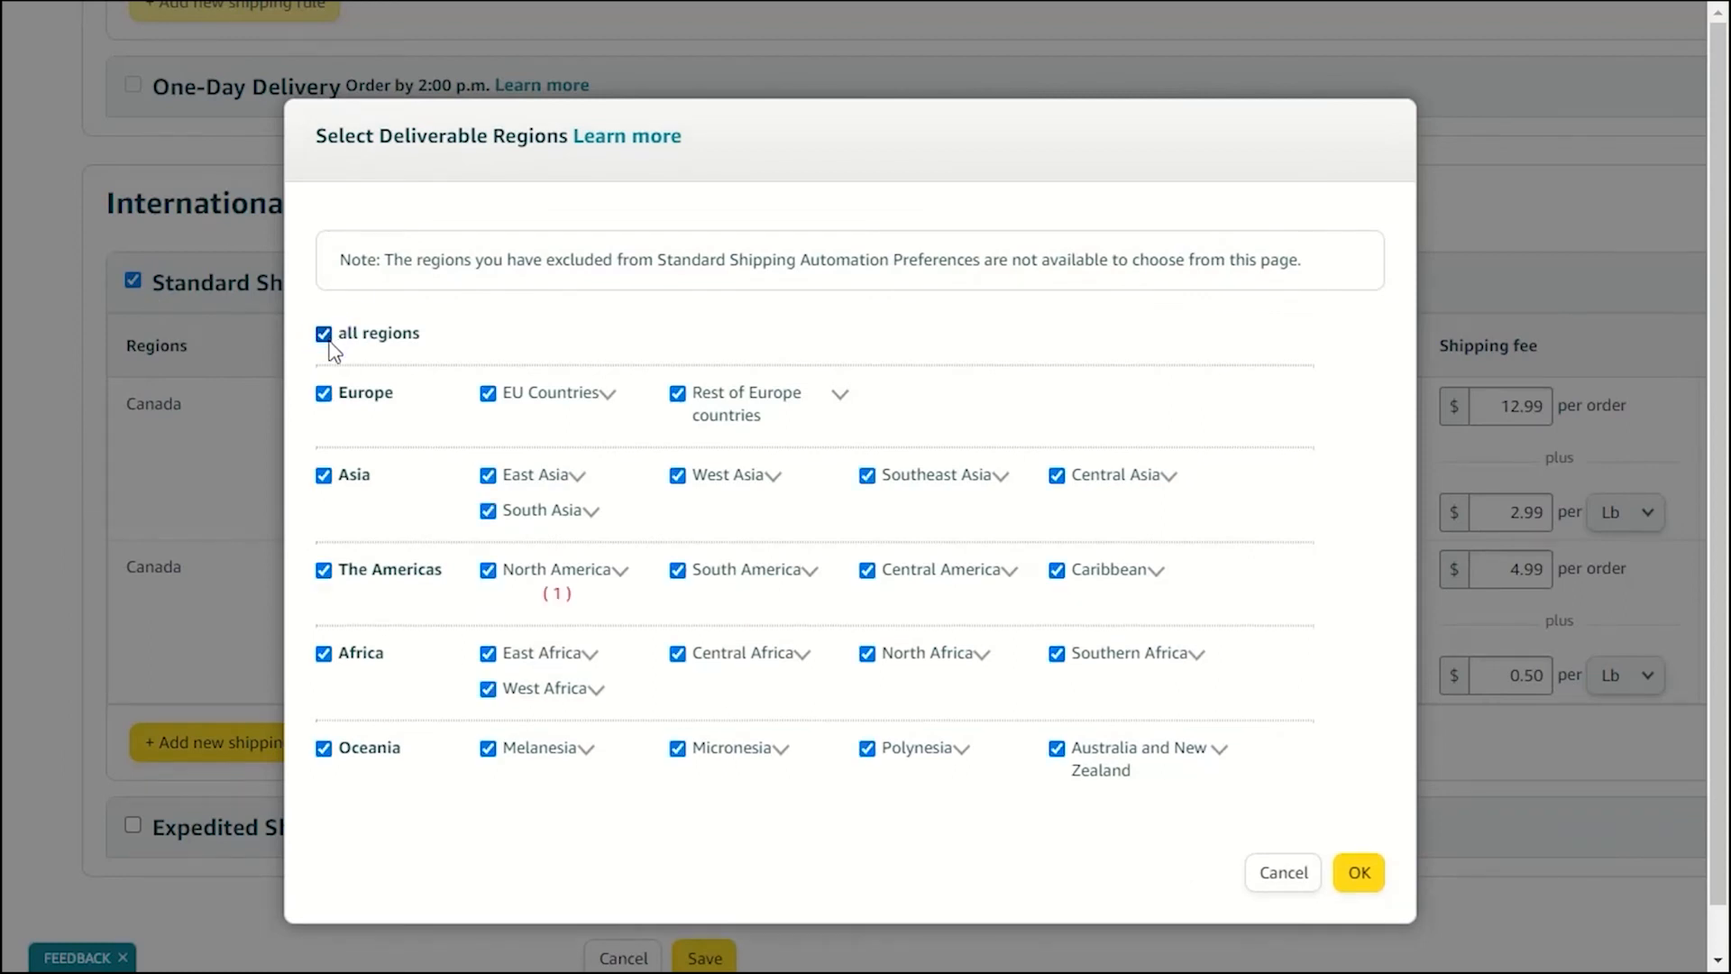
left_click(1359, 873)
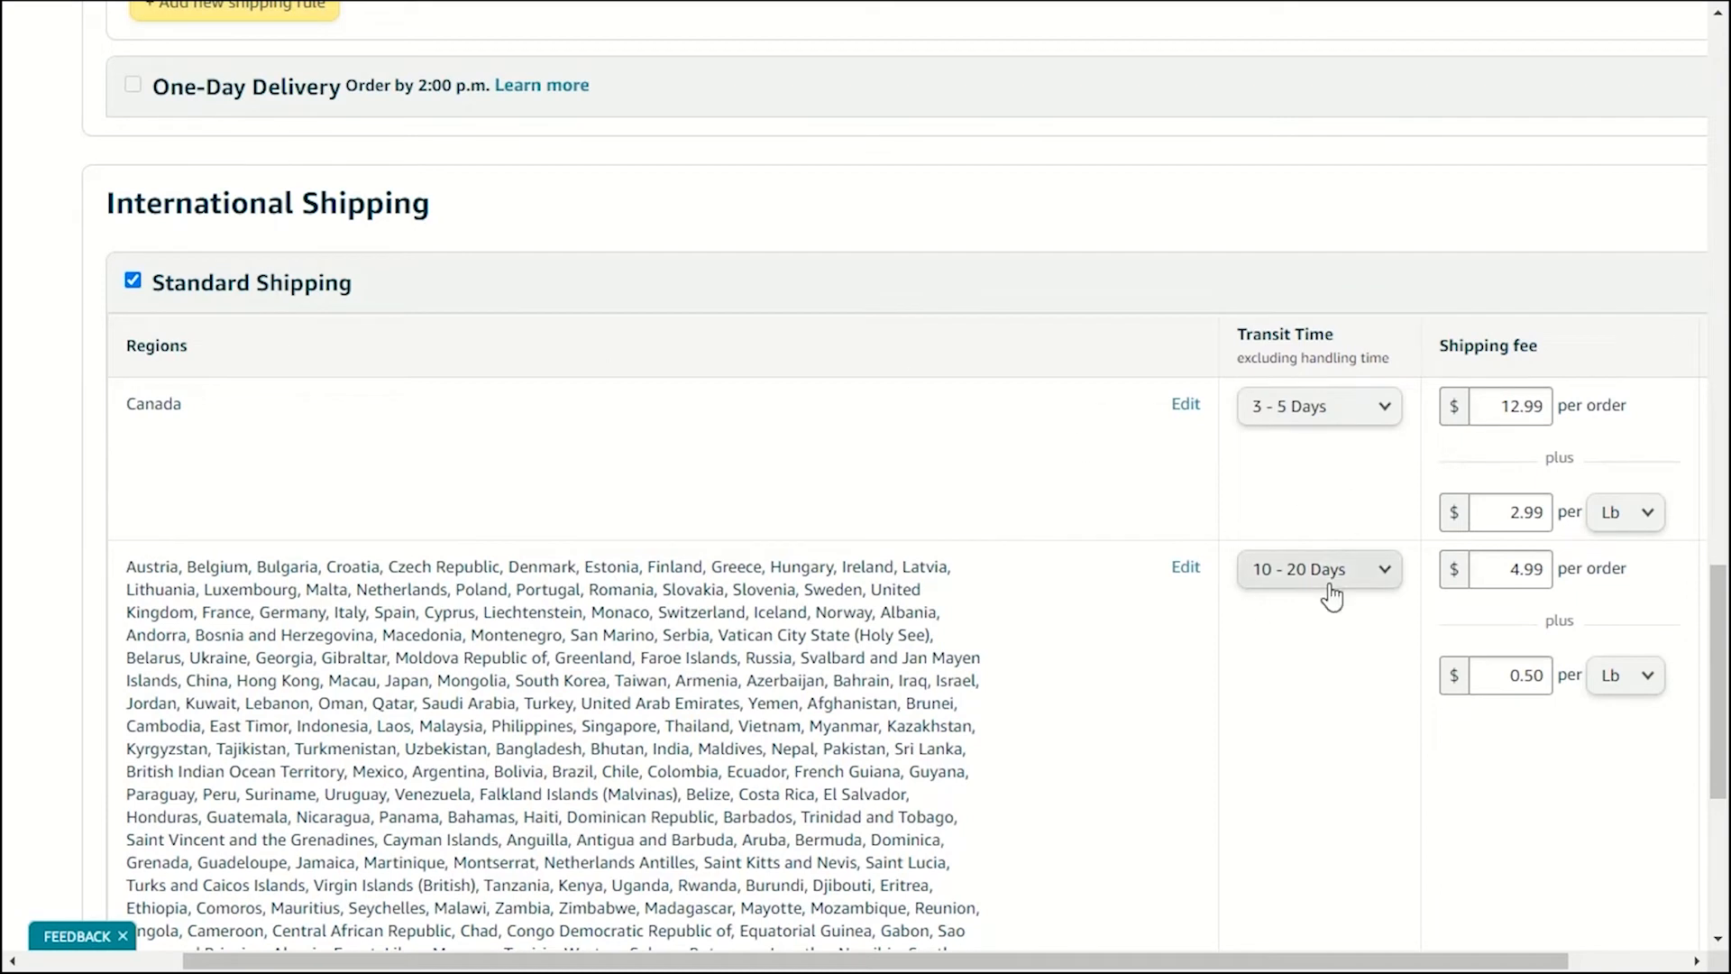
scroll(1235, 588, "down", 1)
left_click(1359, 443)
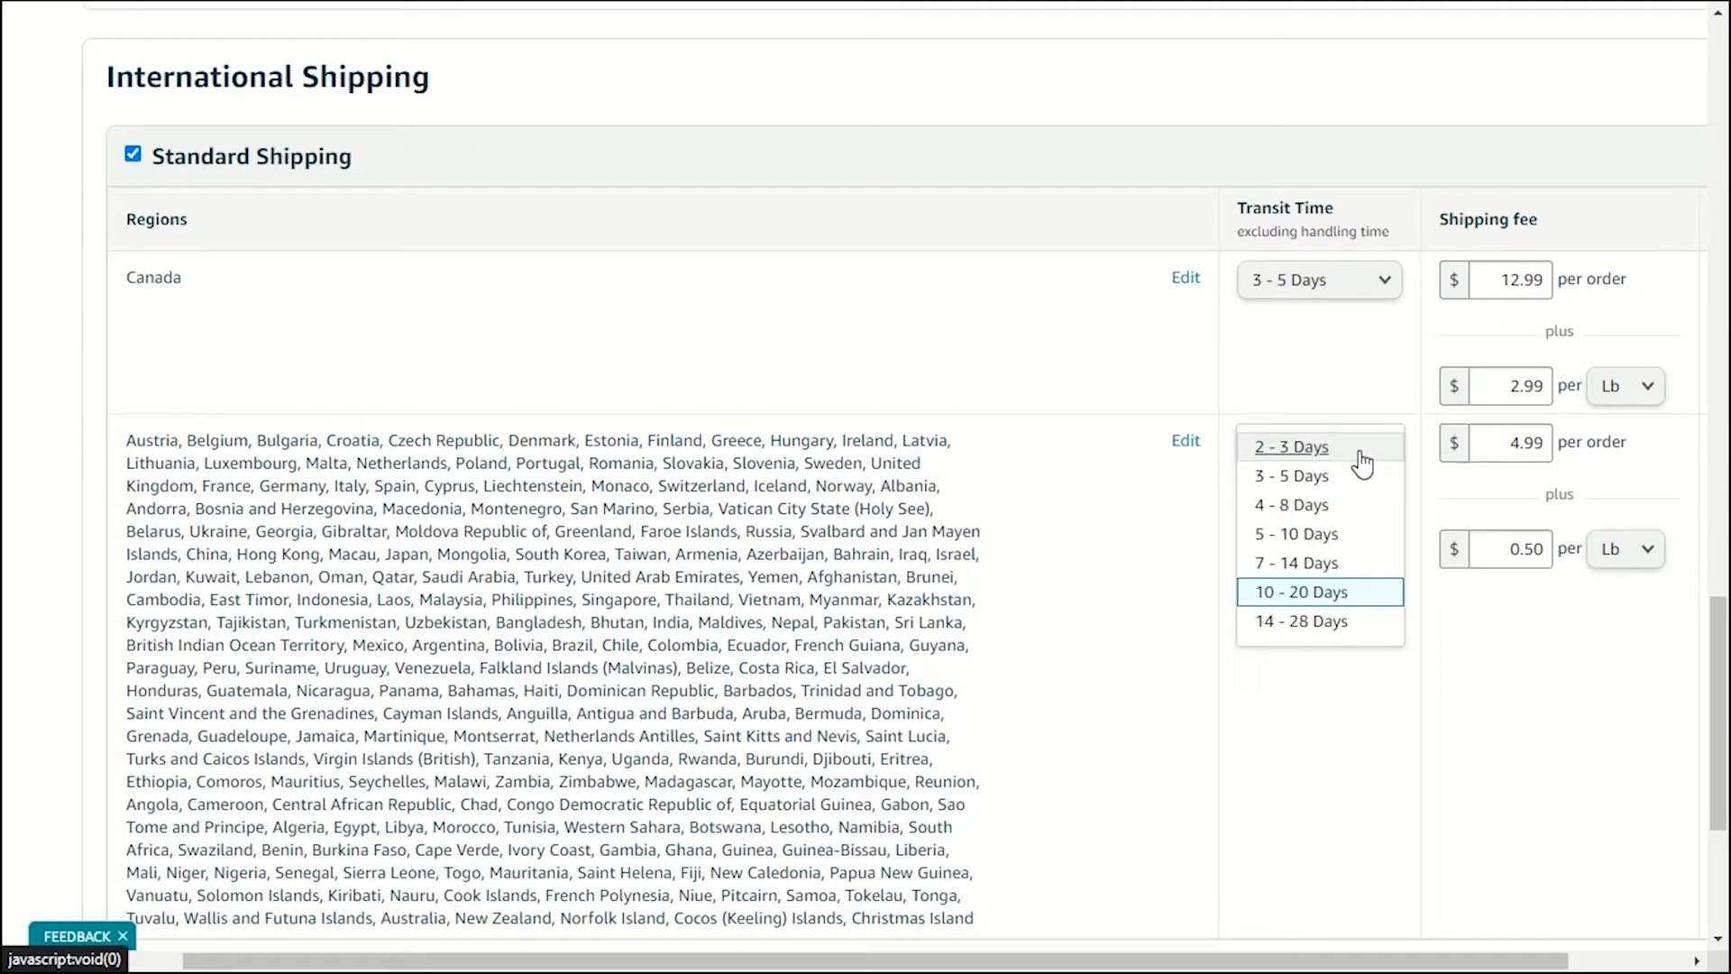
left_click(1300, 534)
Set the shipping fee for the non-Canada international regions to $15.99 per order plus $2.99 per Lb.
double_click(1522, 444)
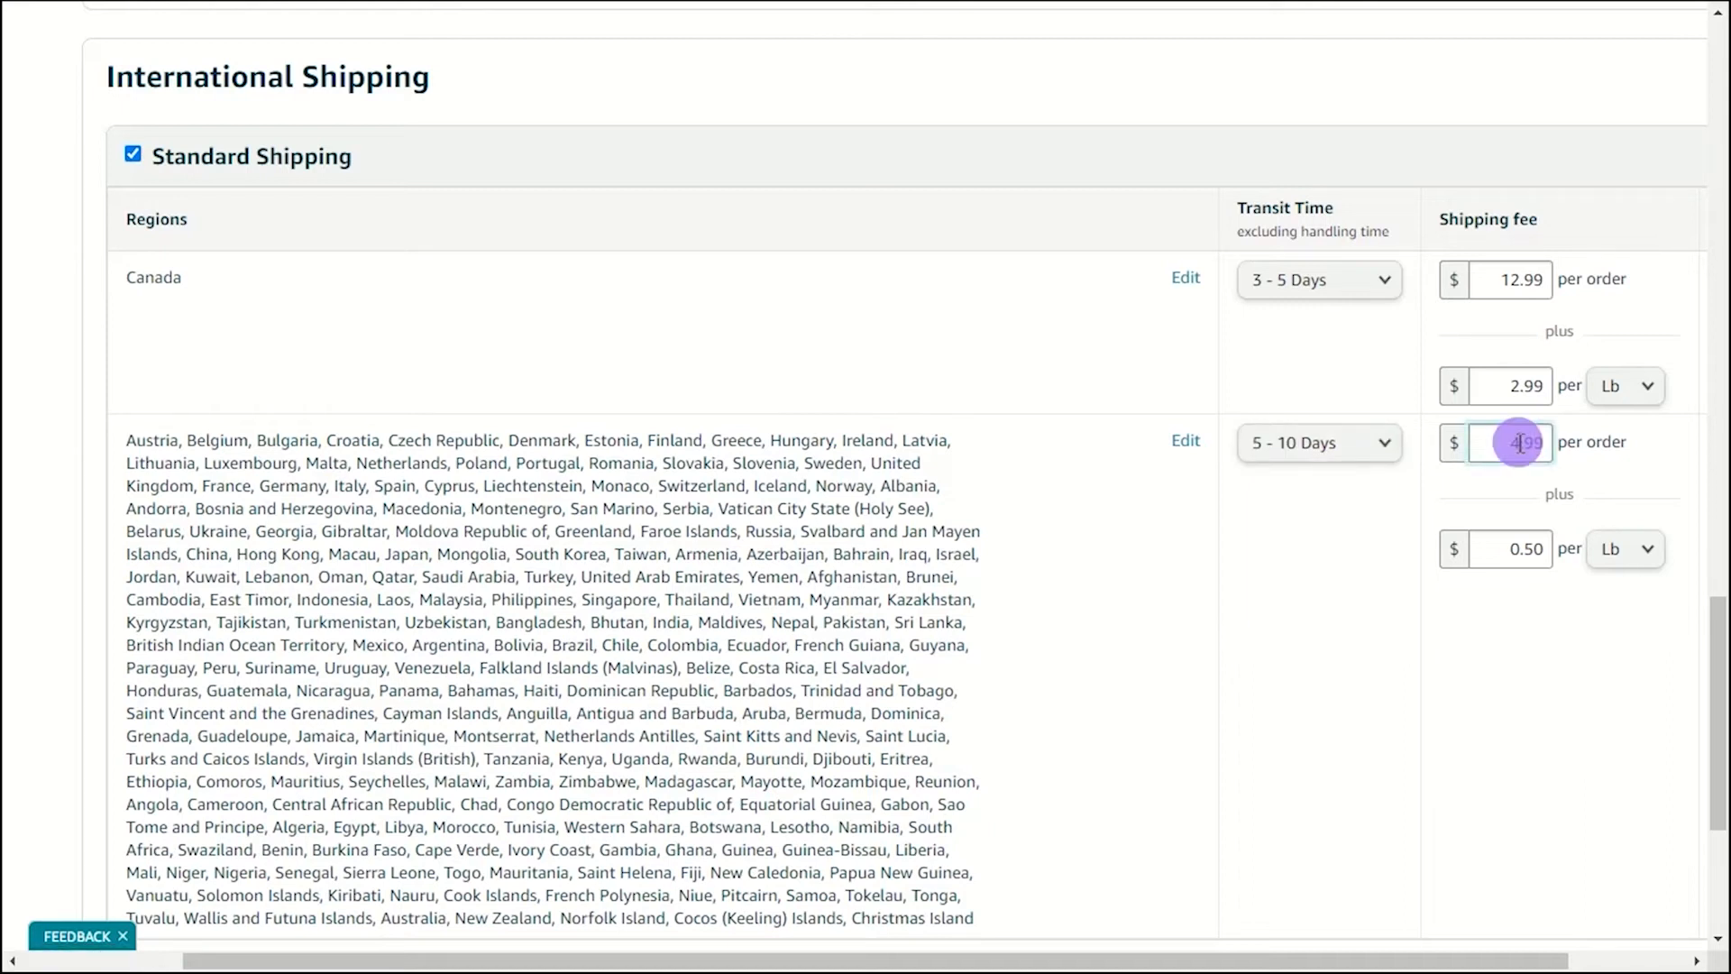
type("15")
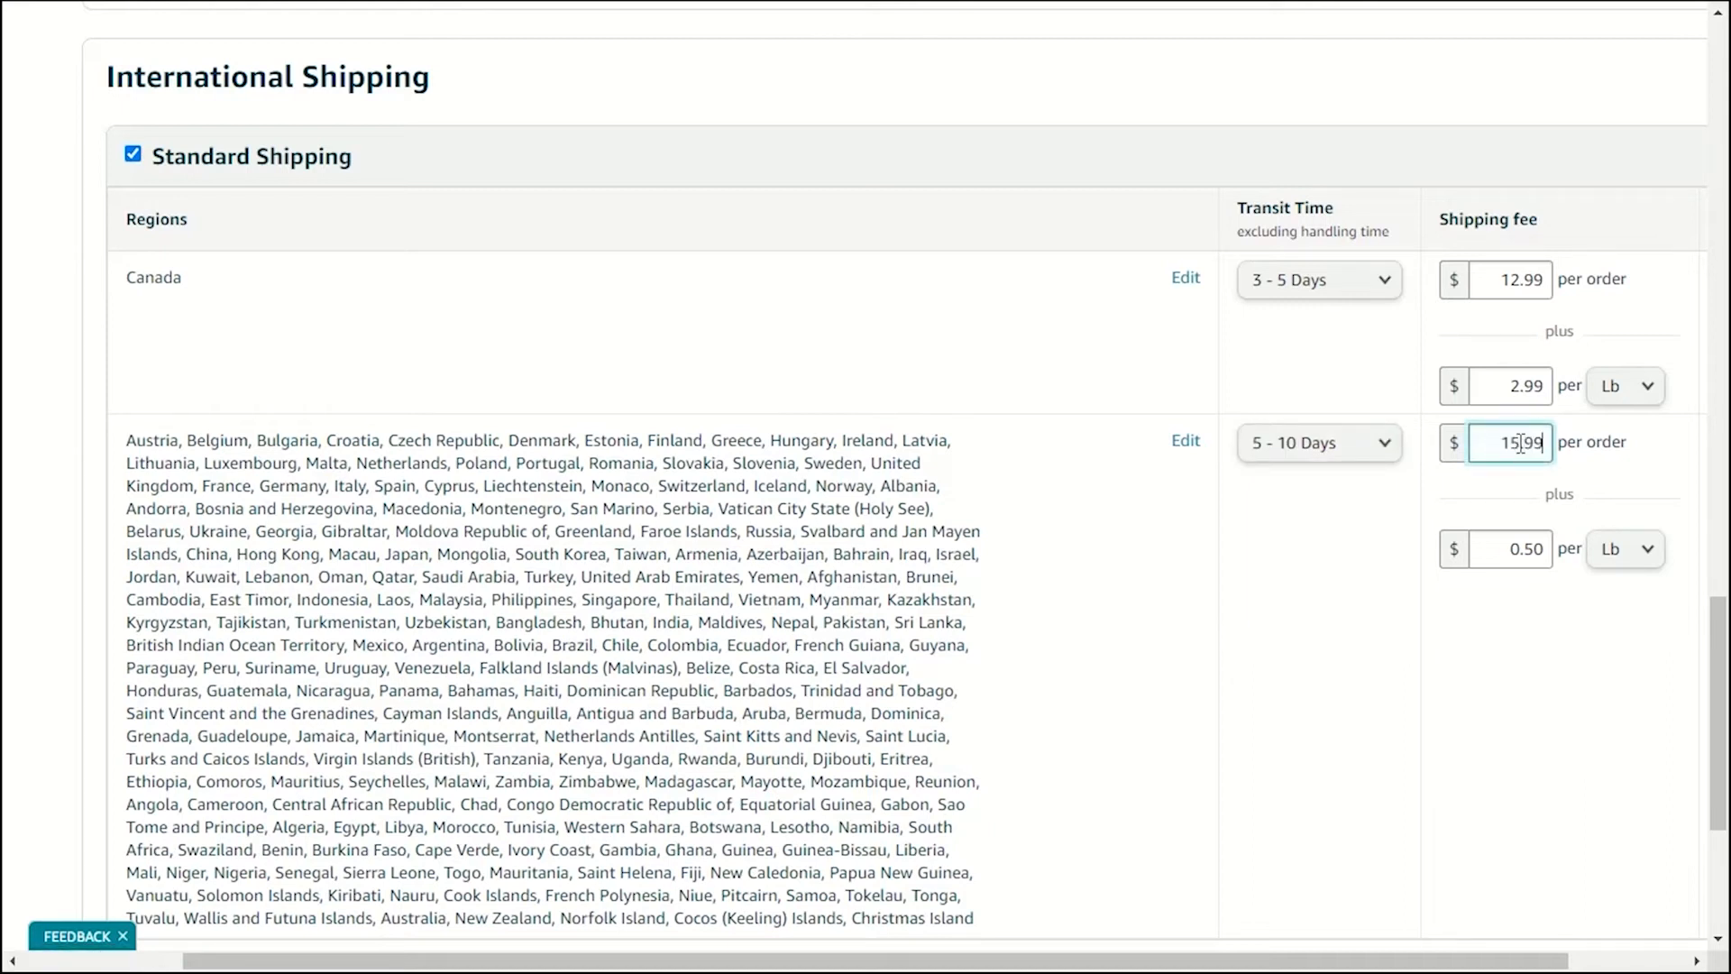
double_click(1529, 541)
key("BackSpace")
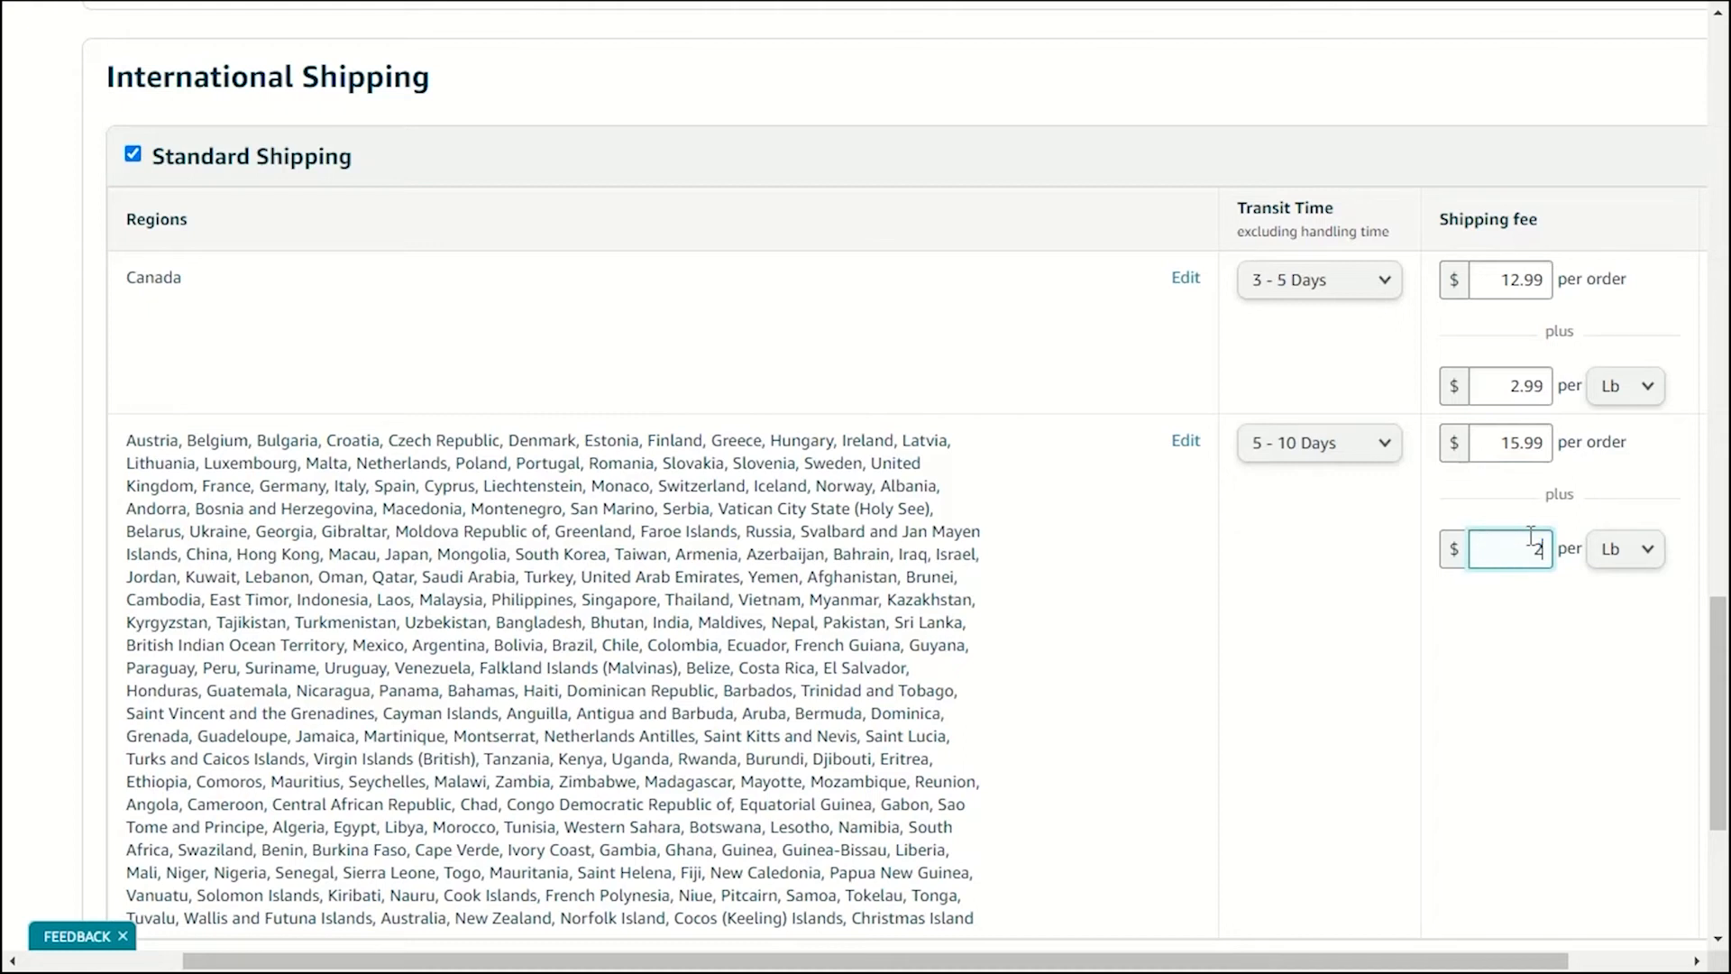
left_click(12, 516)
Review the template's international and domestic shipping rules, fees and transit times, as well as the template name.
scroll(13, 541, "down", 4)
scroll(20, 604, "up", 6)
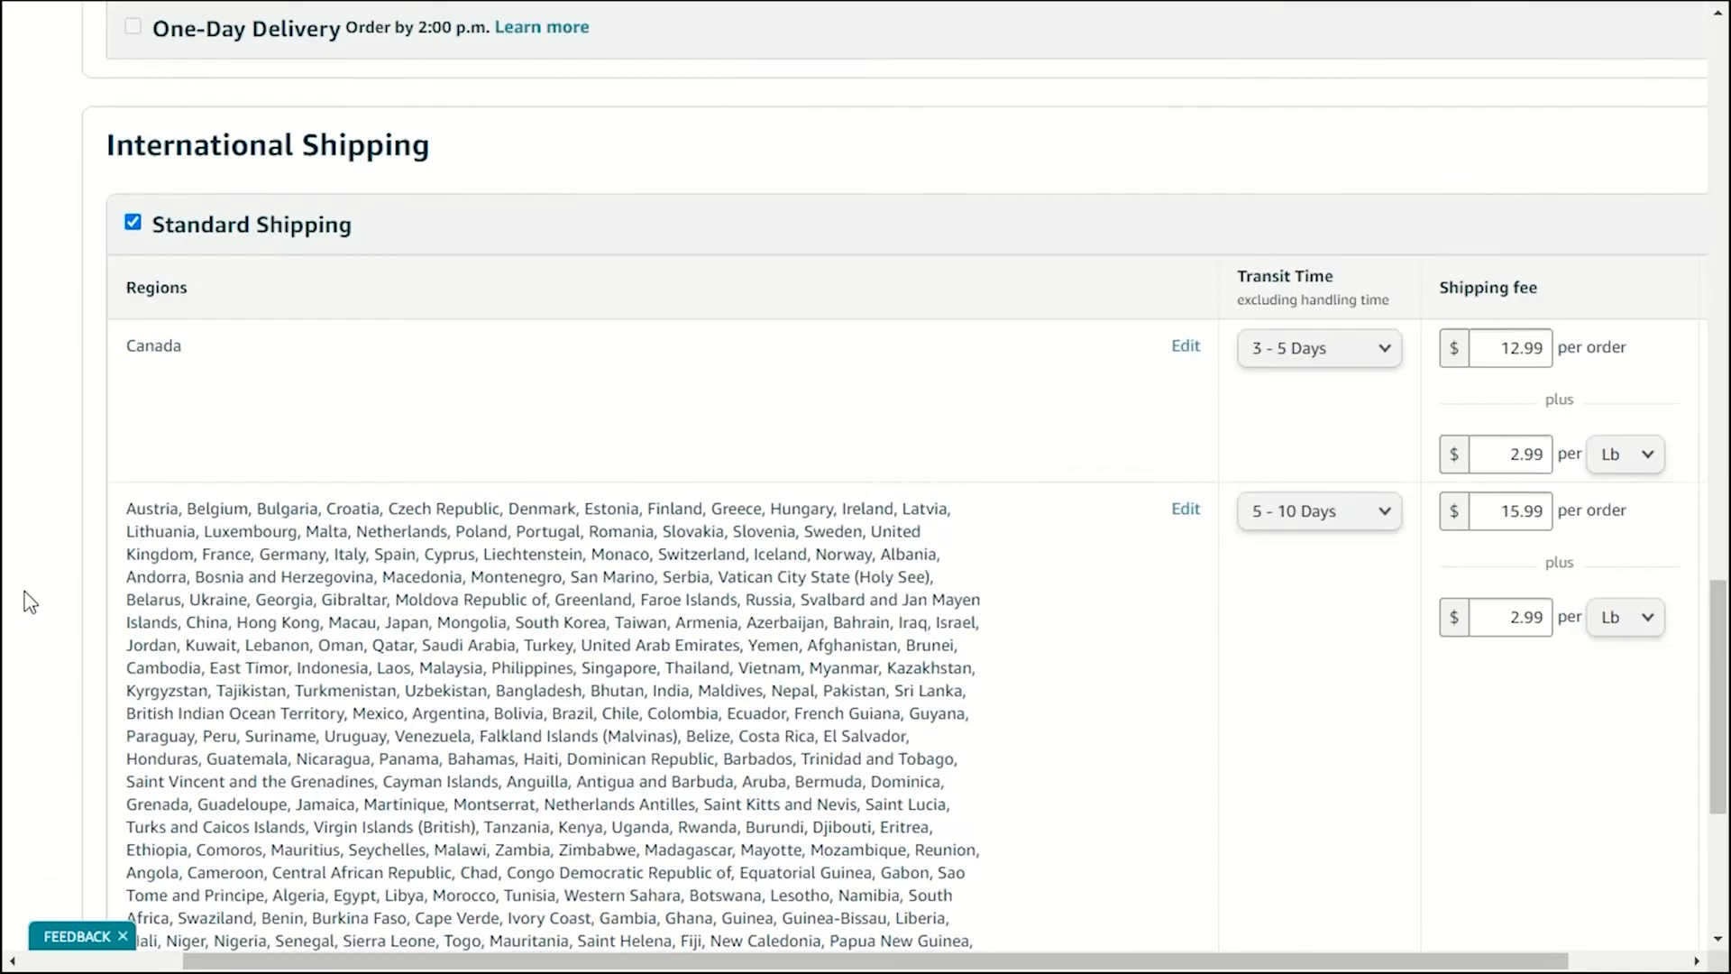
scroll(50, 592, "down", 3)
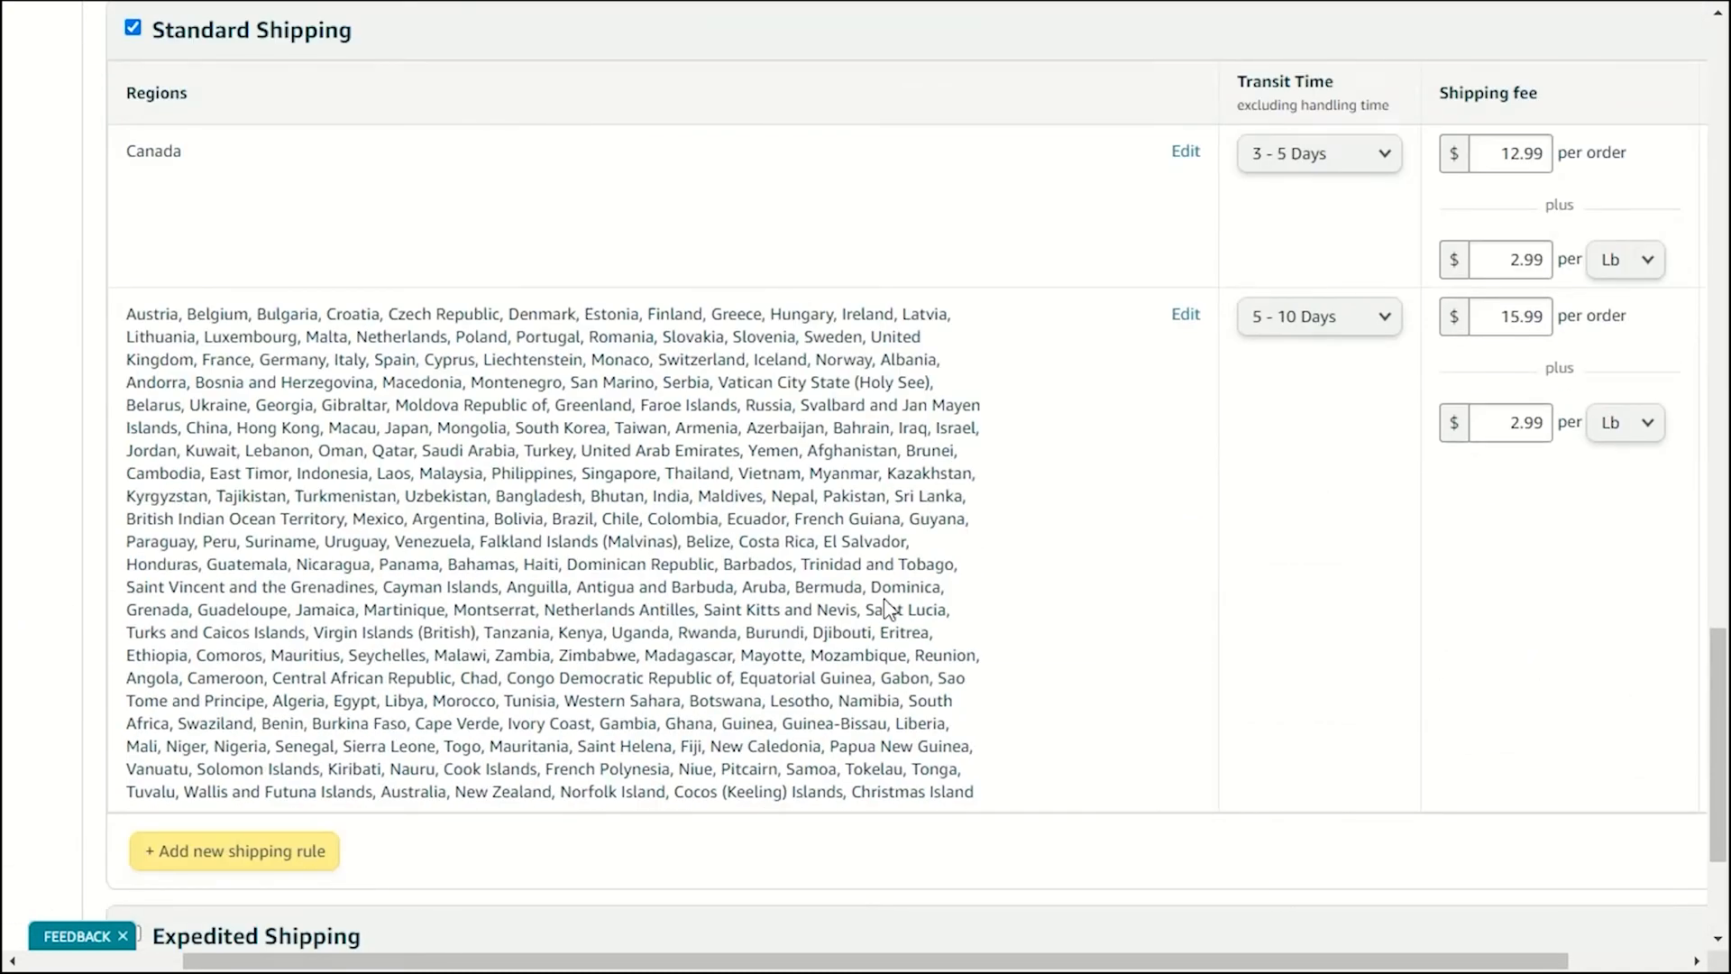
scroll(1024, 479, "up", 4)
scroll(1023, 479, "down", 2)
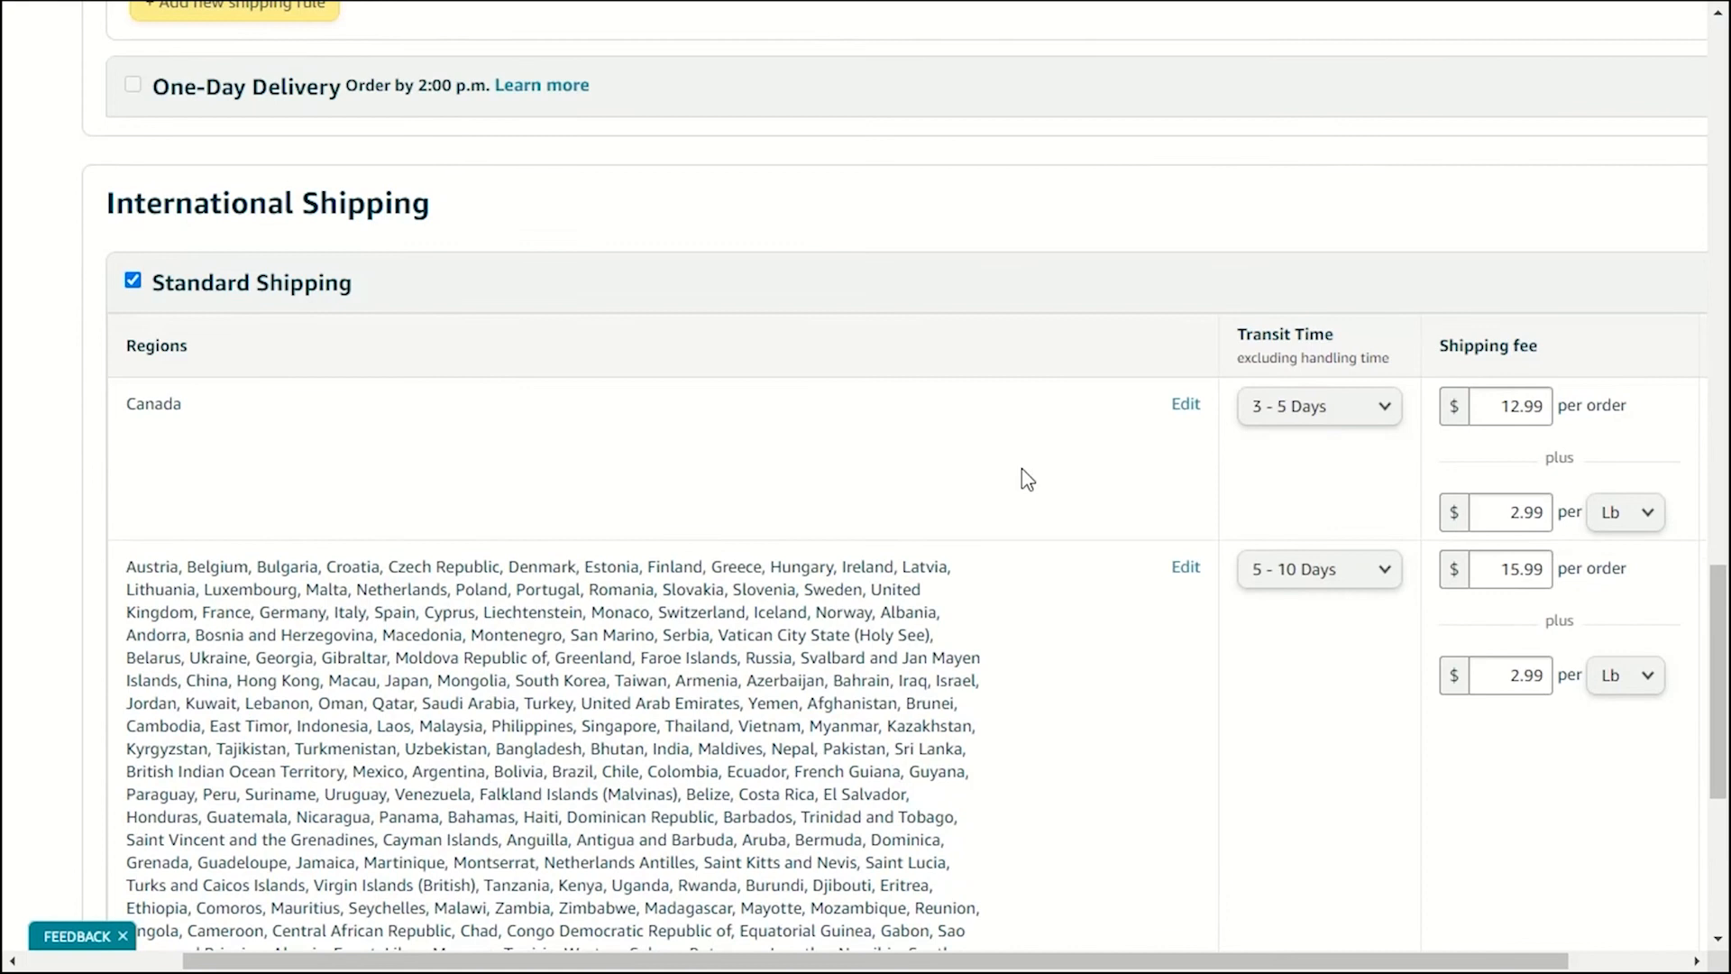
scroll(1025, 482, "down", 5)
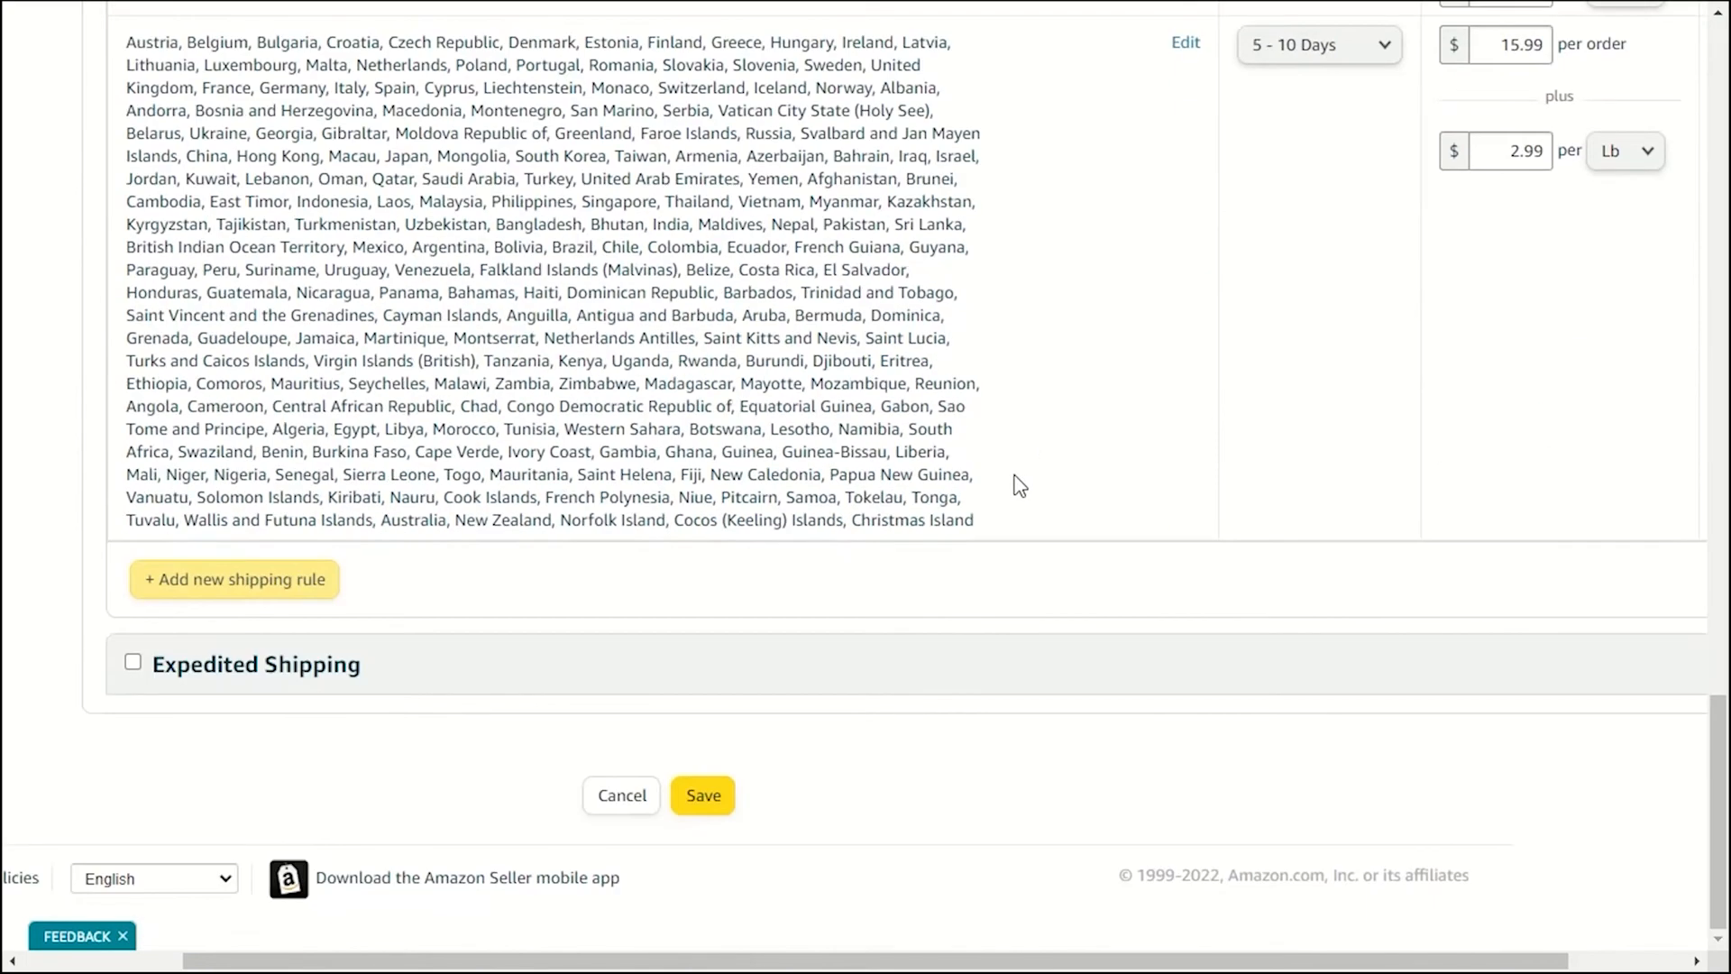
scroll(1020, 486, "up", 1)
scroll(1020, 486, "down", 1)
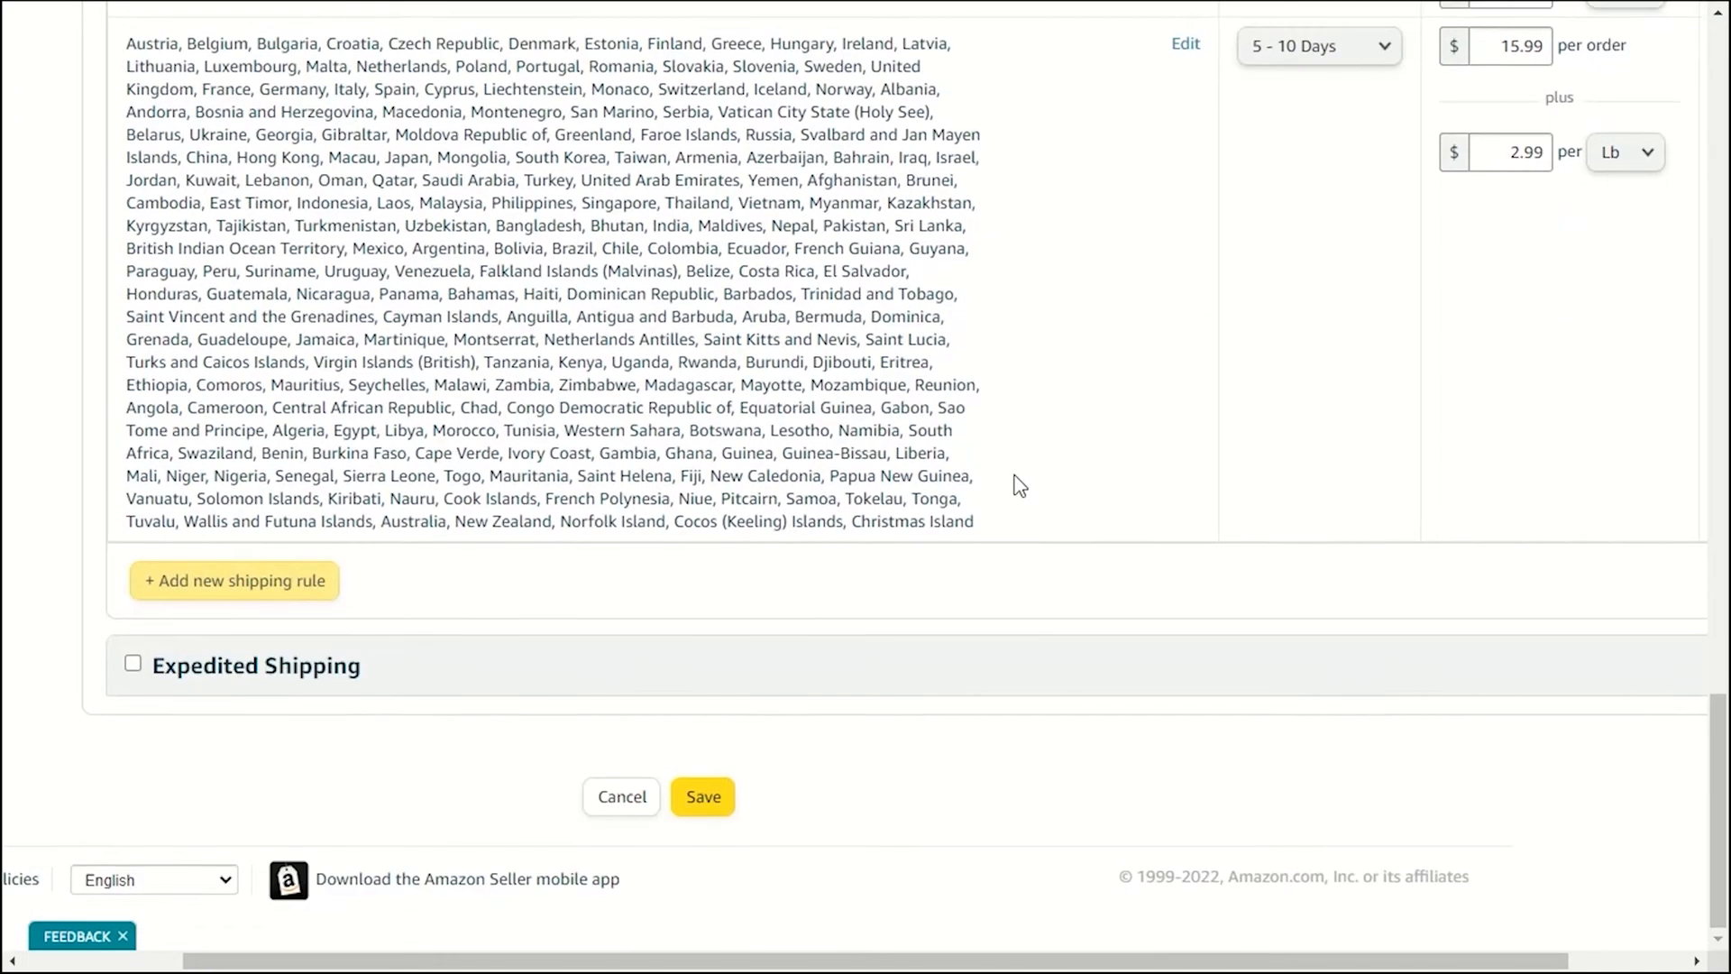
scroll(1020, 485, "up", 3)
scroll(1020, 485, "up", 20)
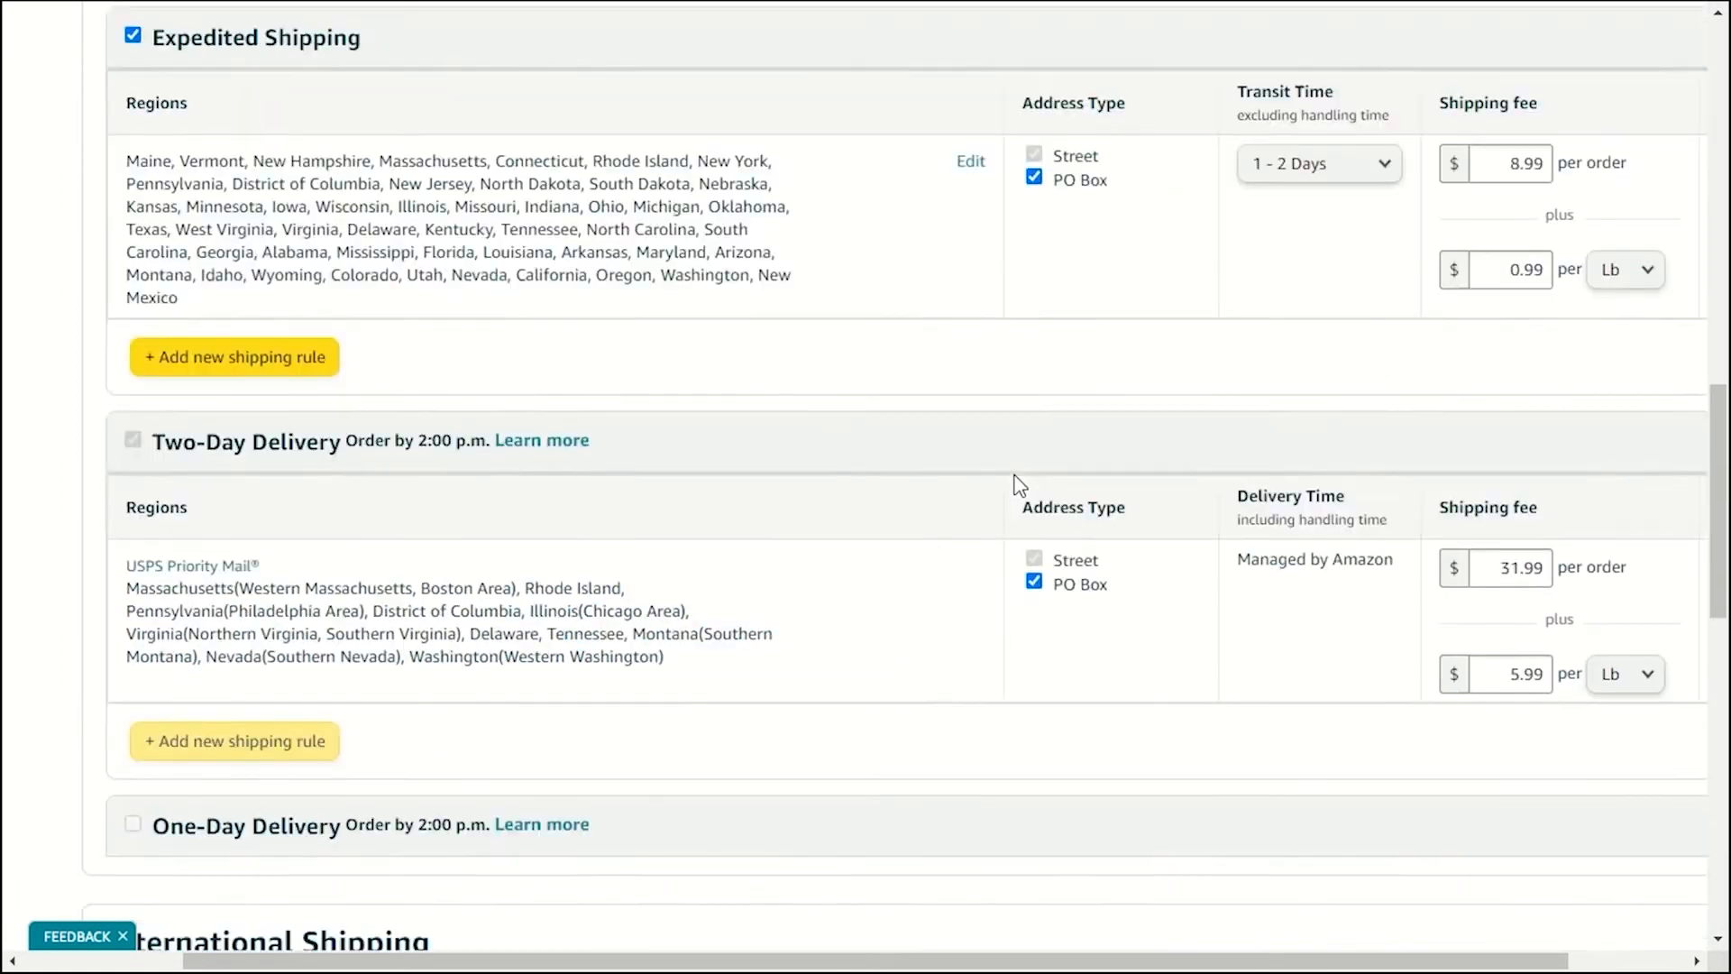
scroll(1016, 484, "down", 3)
scroll(1014, 484, "up", 3)
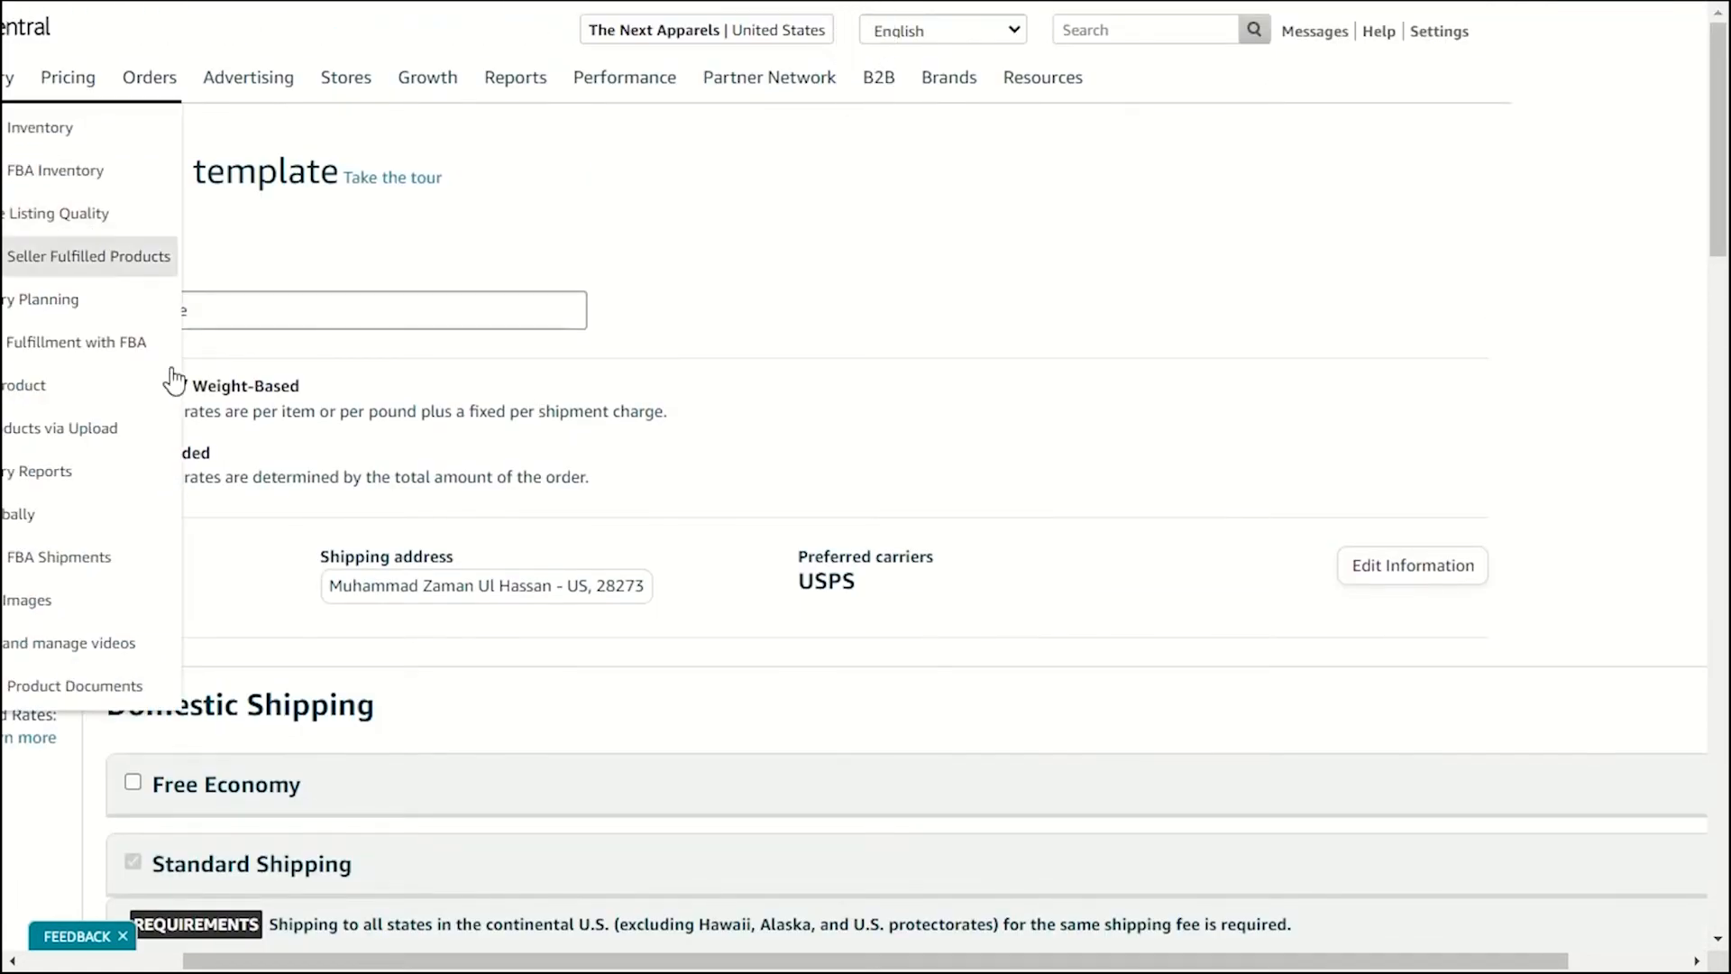
left_click_drag(97, 309, 198, 303)
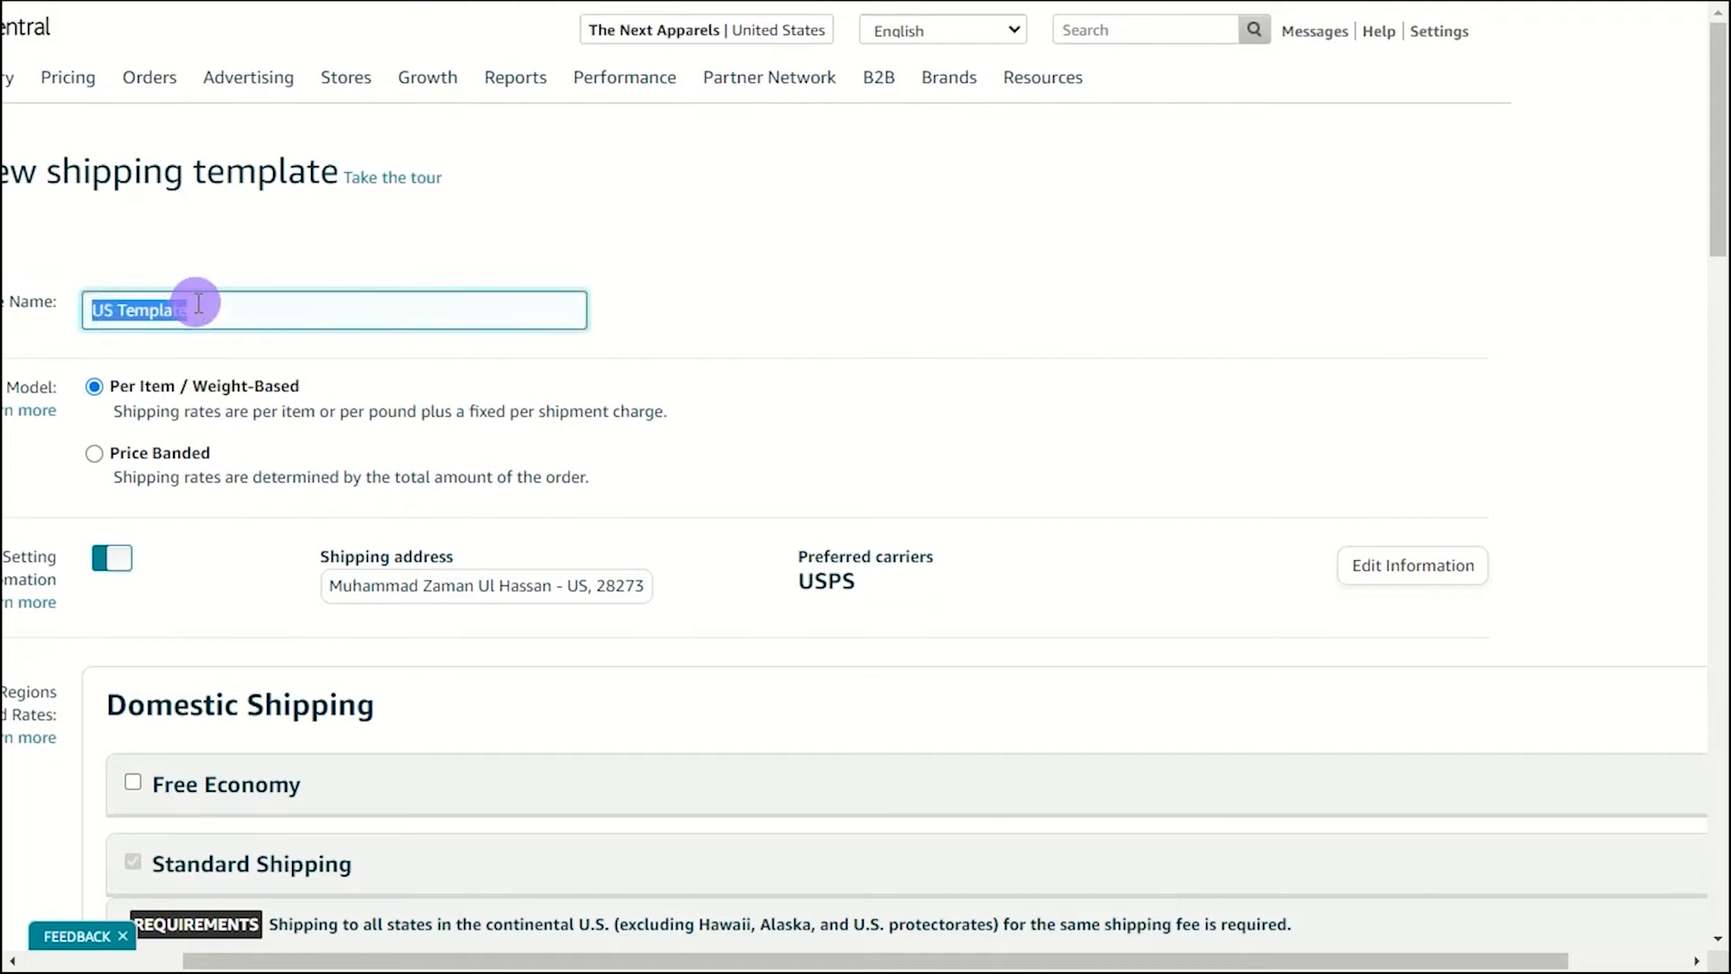
Rename the new shipping template as US-Template-Automation.
key("ctrl+shift+Left")
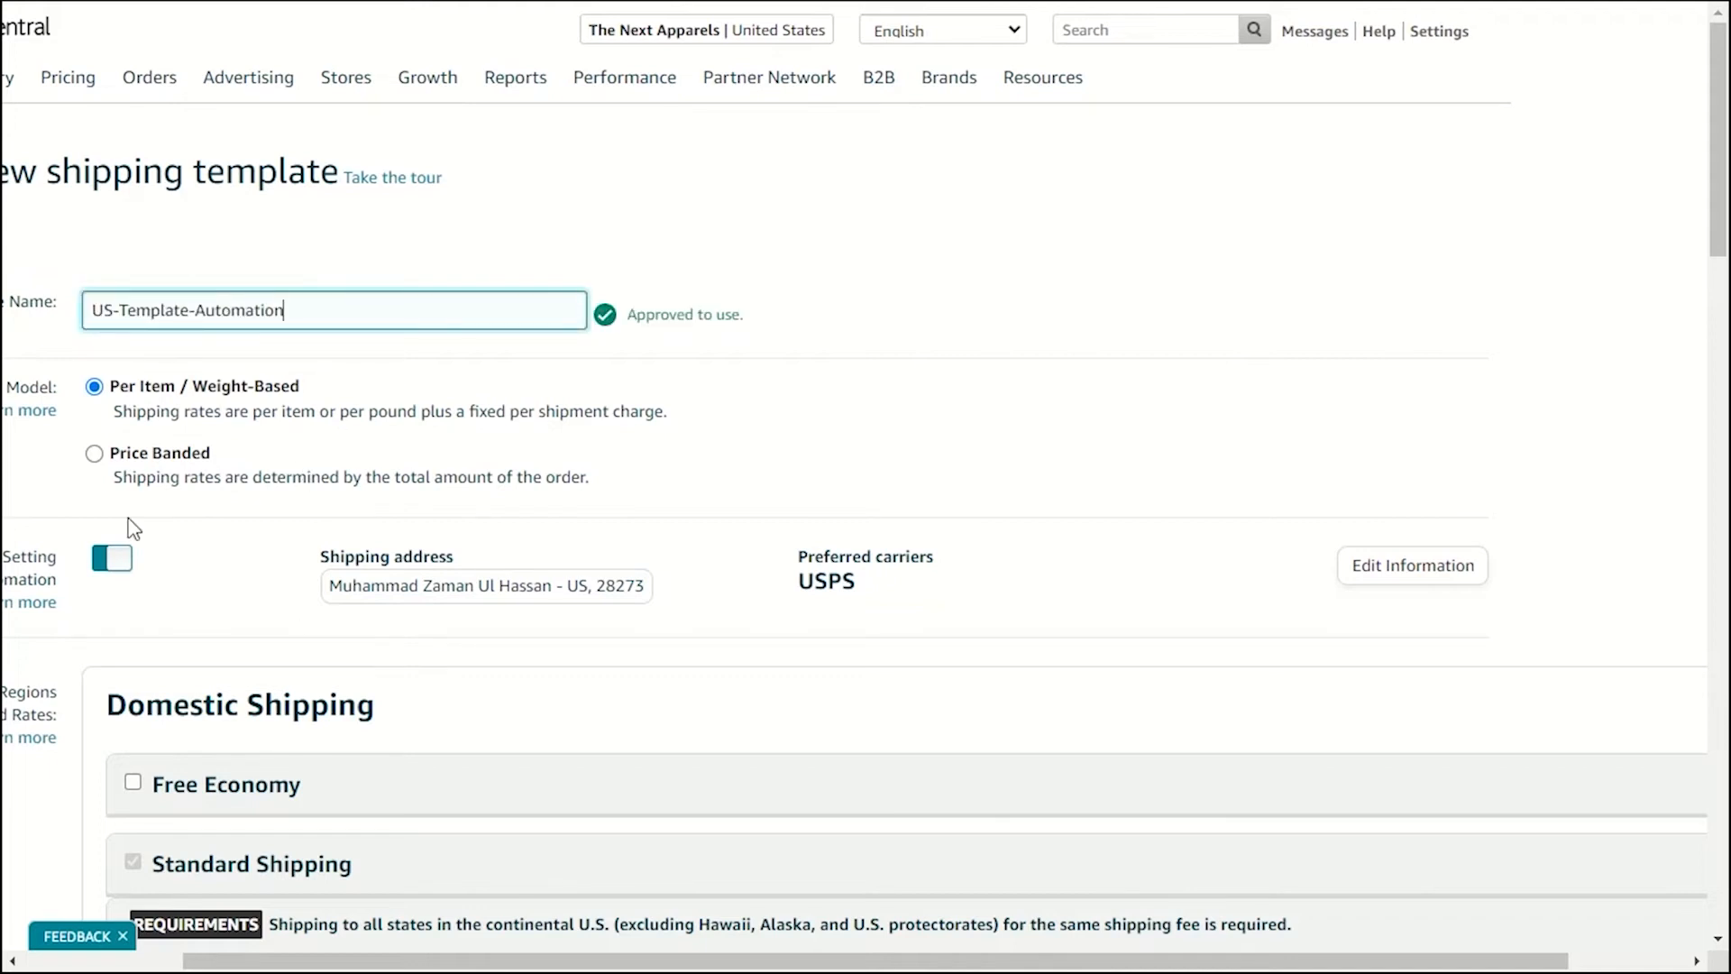
scroll(598, 336, "down", 2)
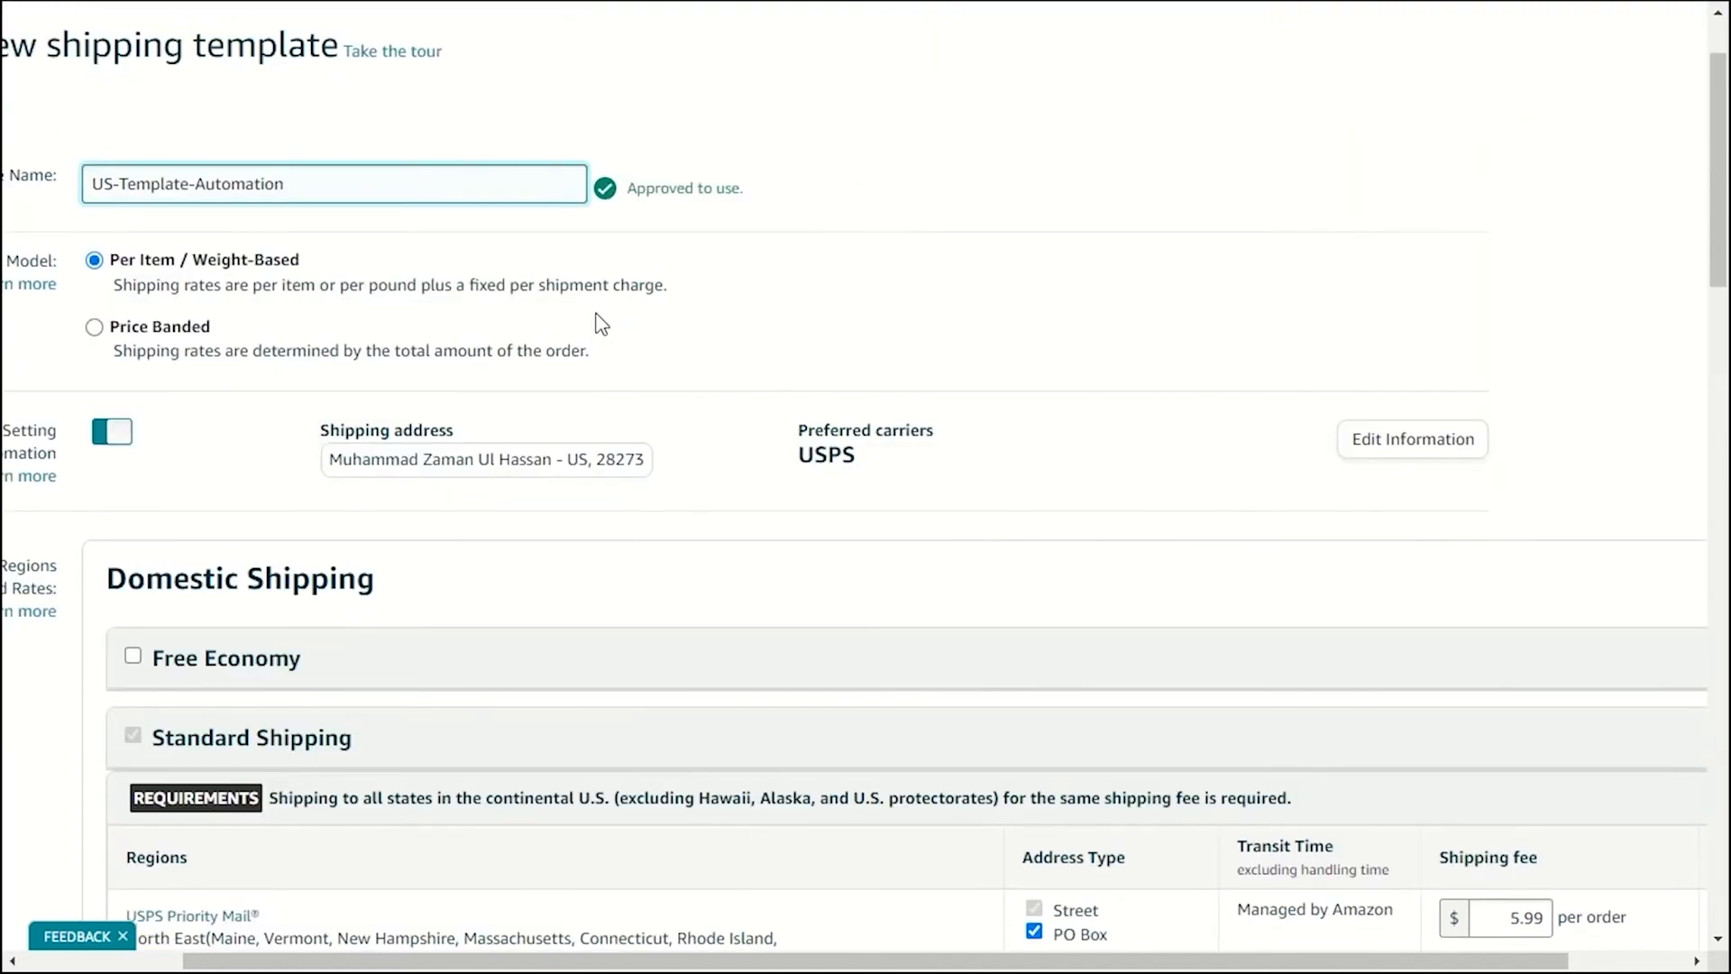
scroll(602, 324, "down", 20)
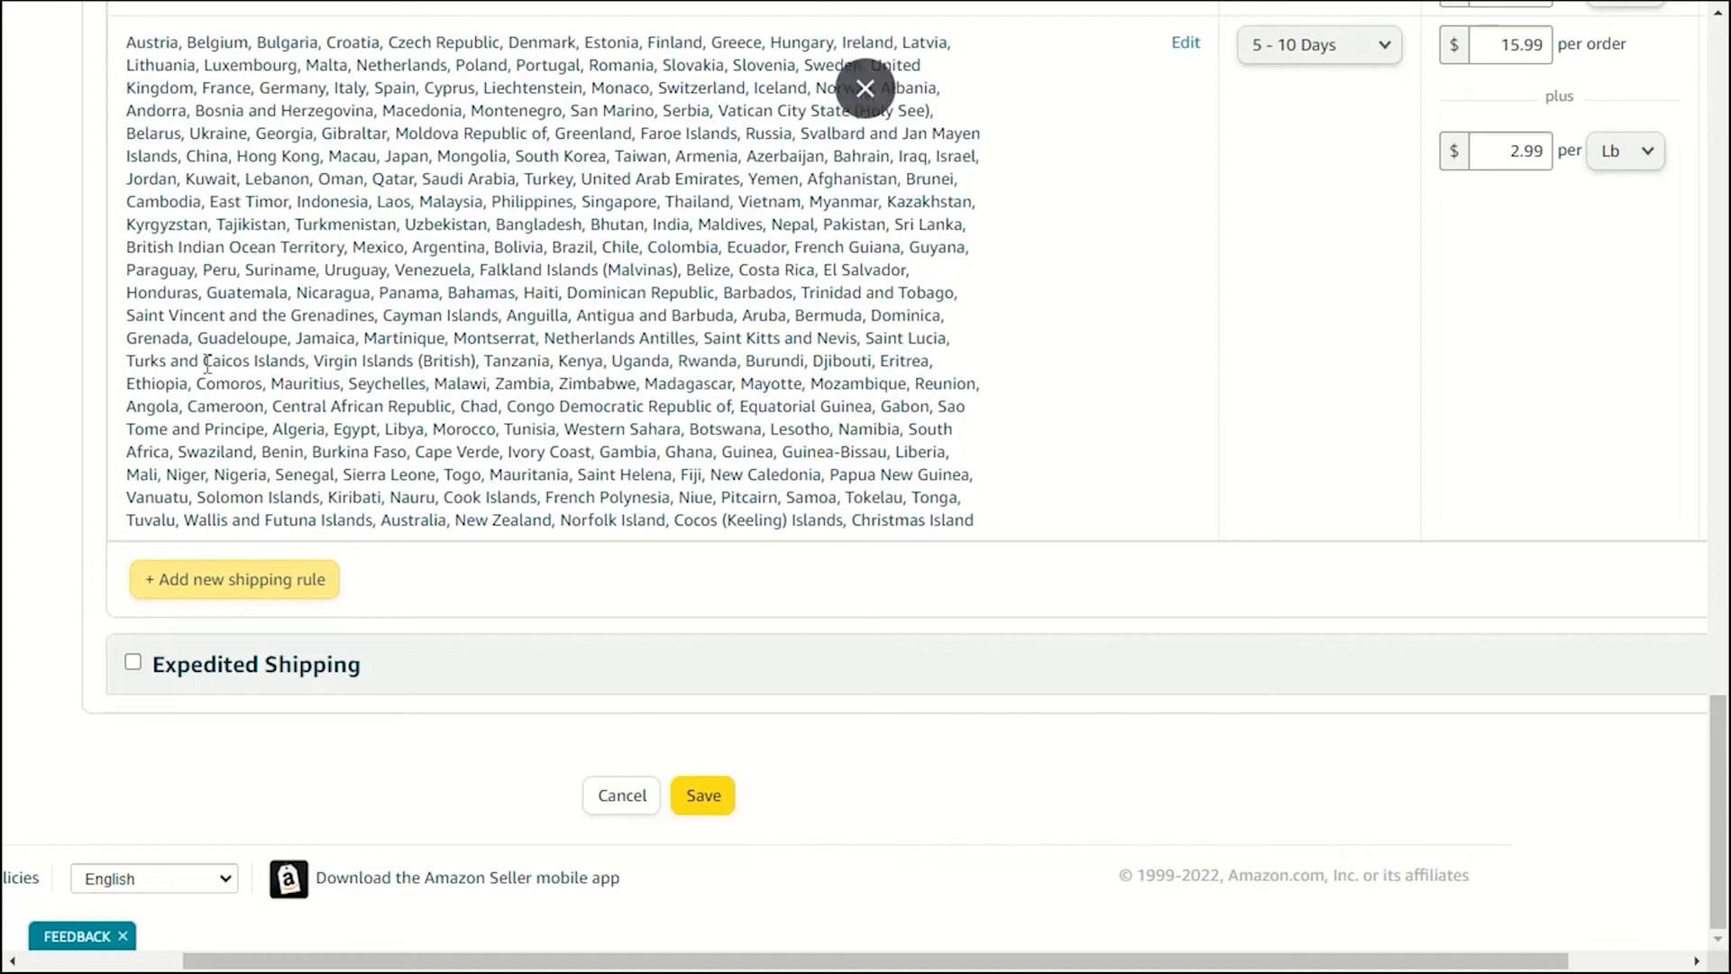
Review the template's rate model, automation settings and domestic Standard Shipping regions, transit times and fees.
scroll(374, 591, "up", 5)
scroll(321, 581, "down", 6)
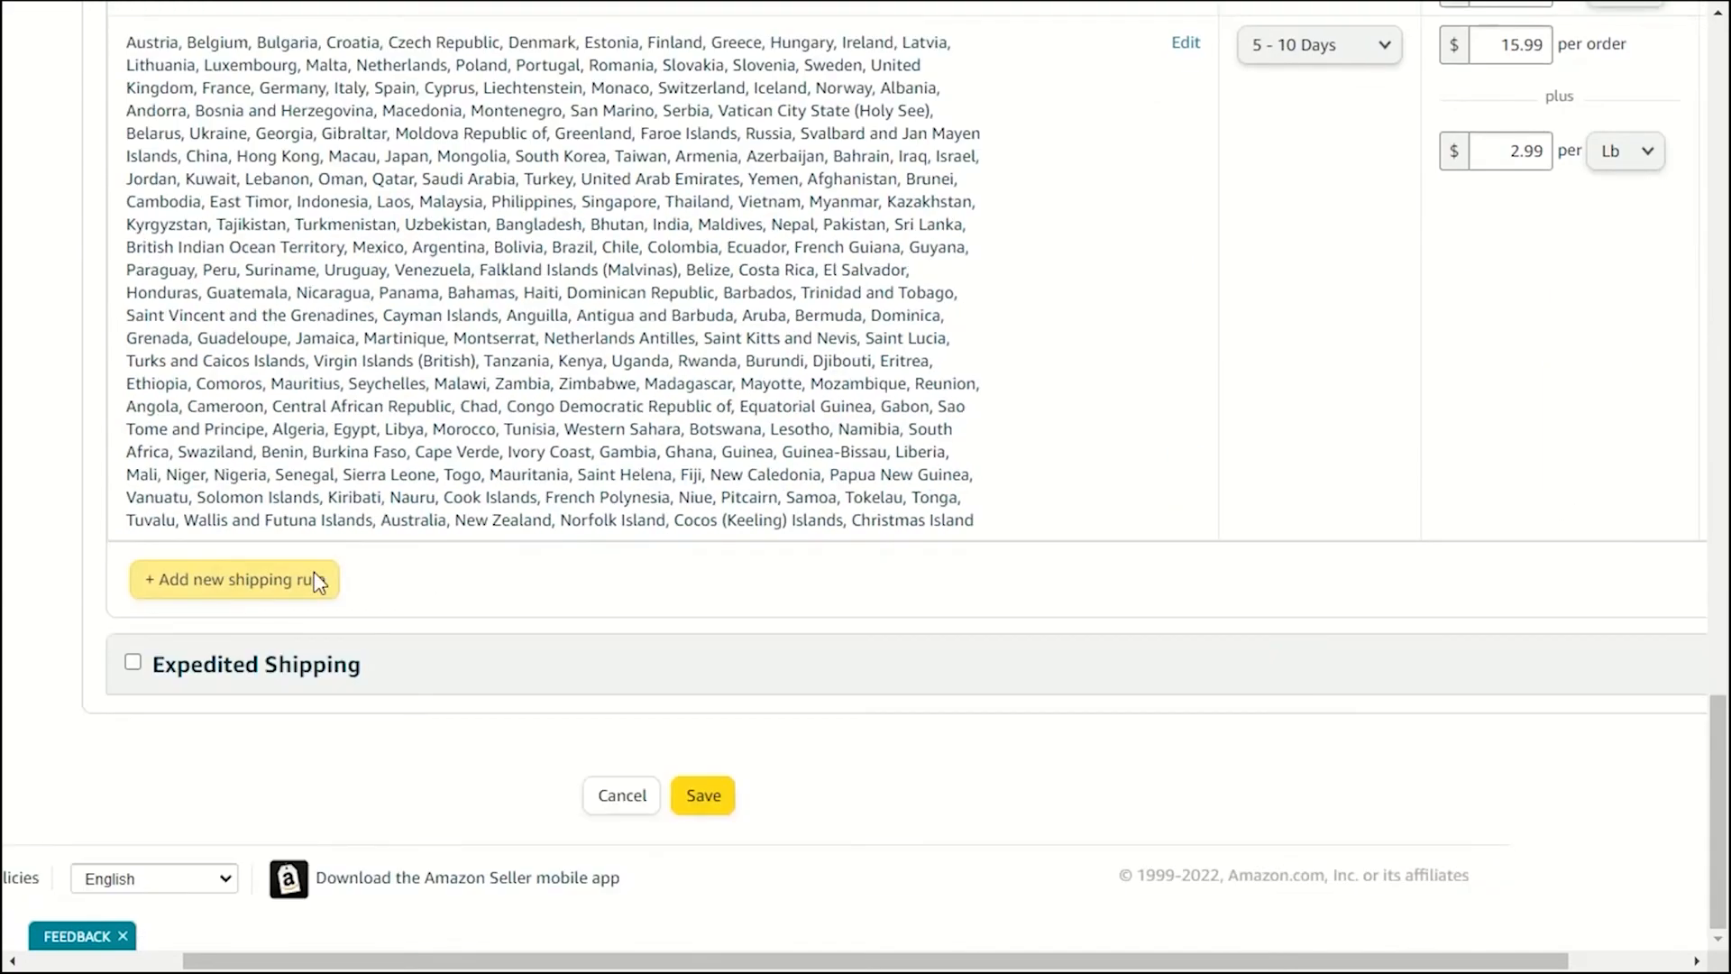
scroll(1256, 579, "up", 15)
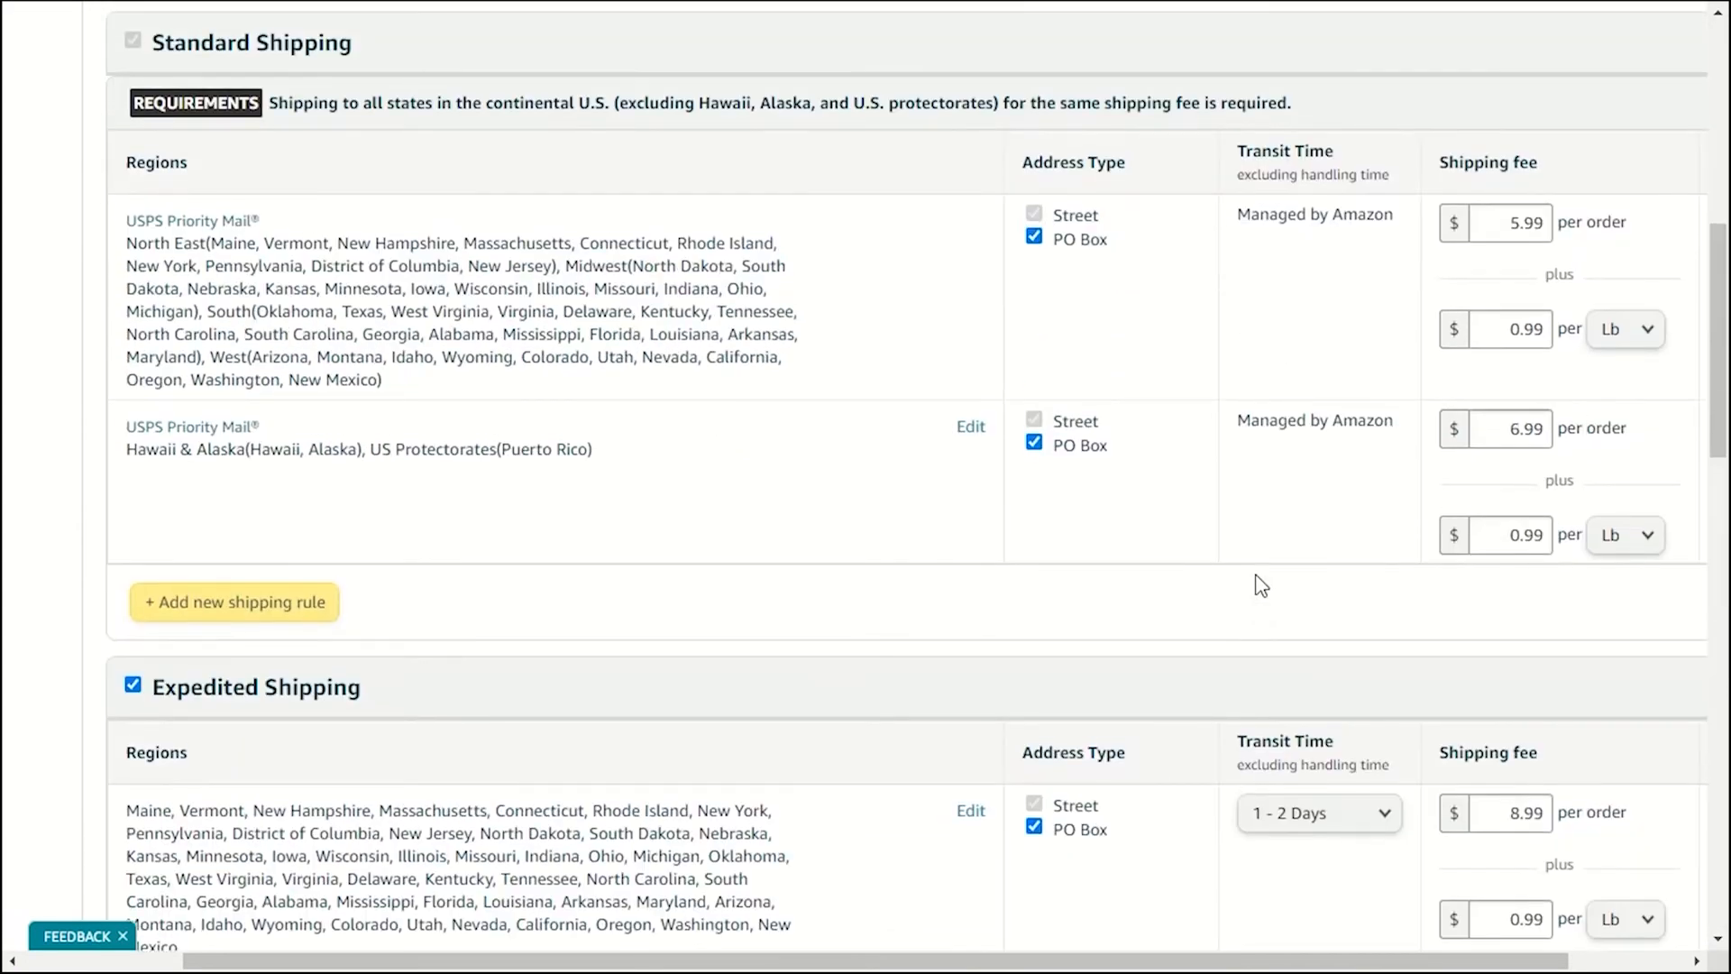
scroll(1256, 581, "up", 6)
scroll(830, 463, "down", 4)
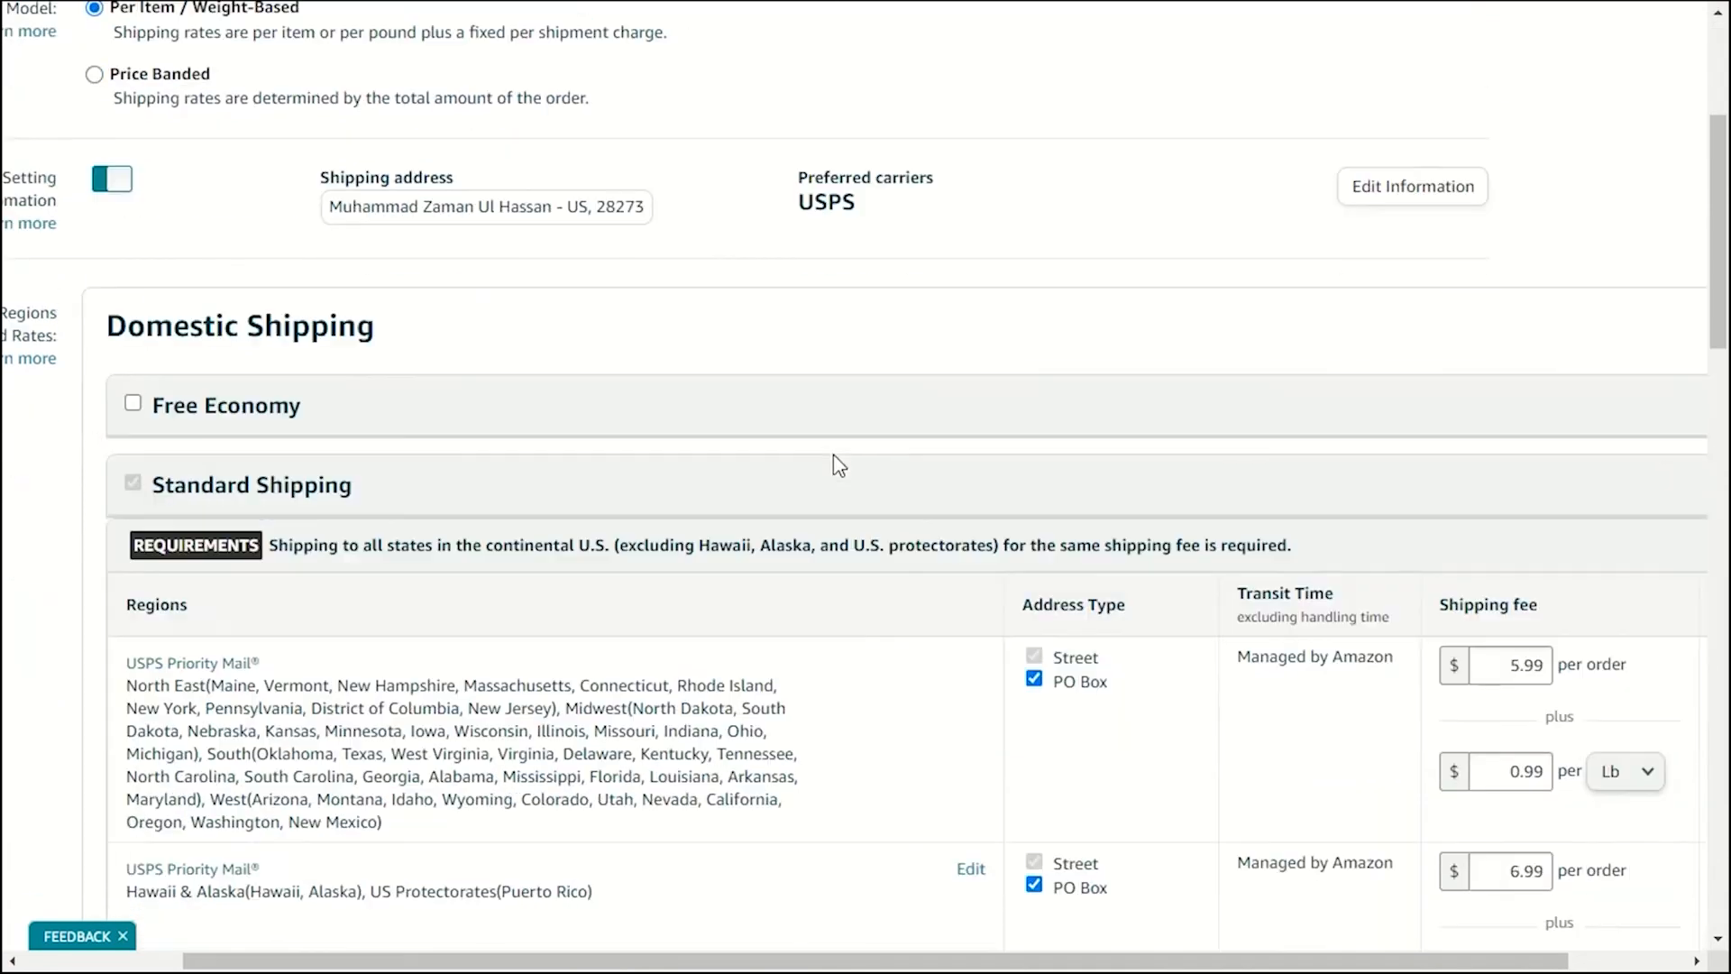
scroll(831, 464, "up", 1)
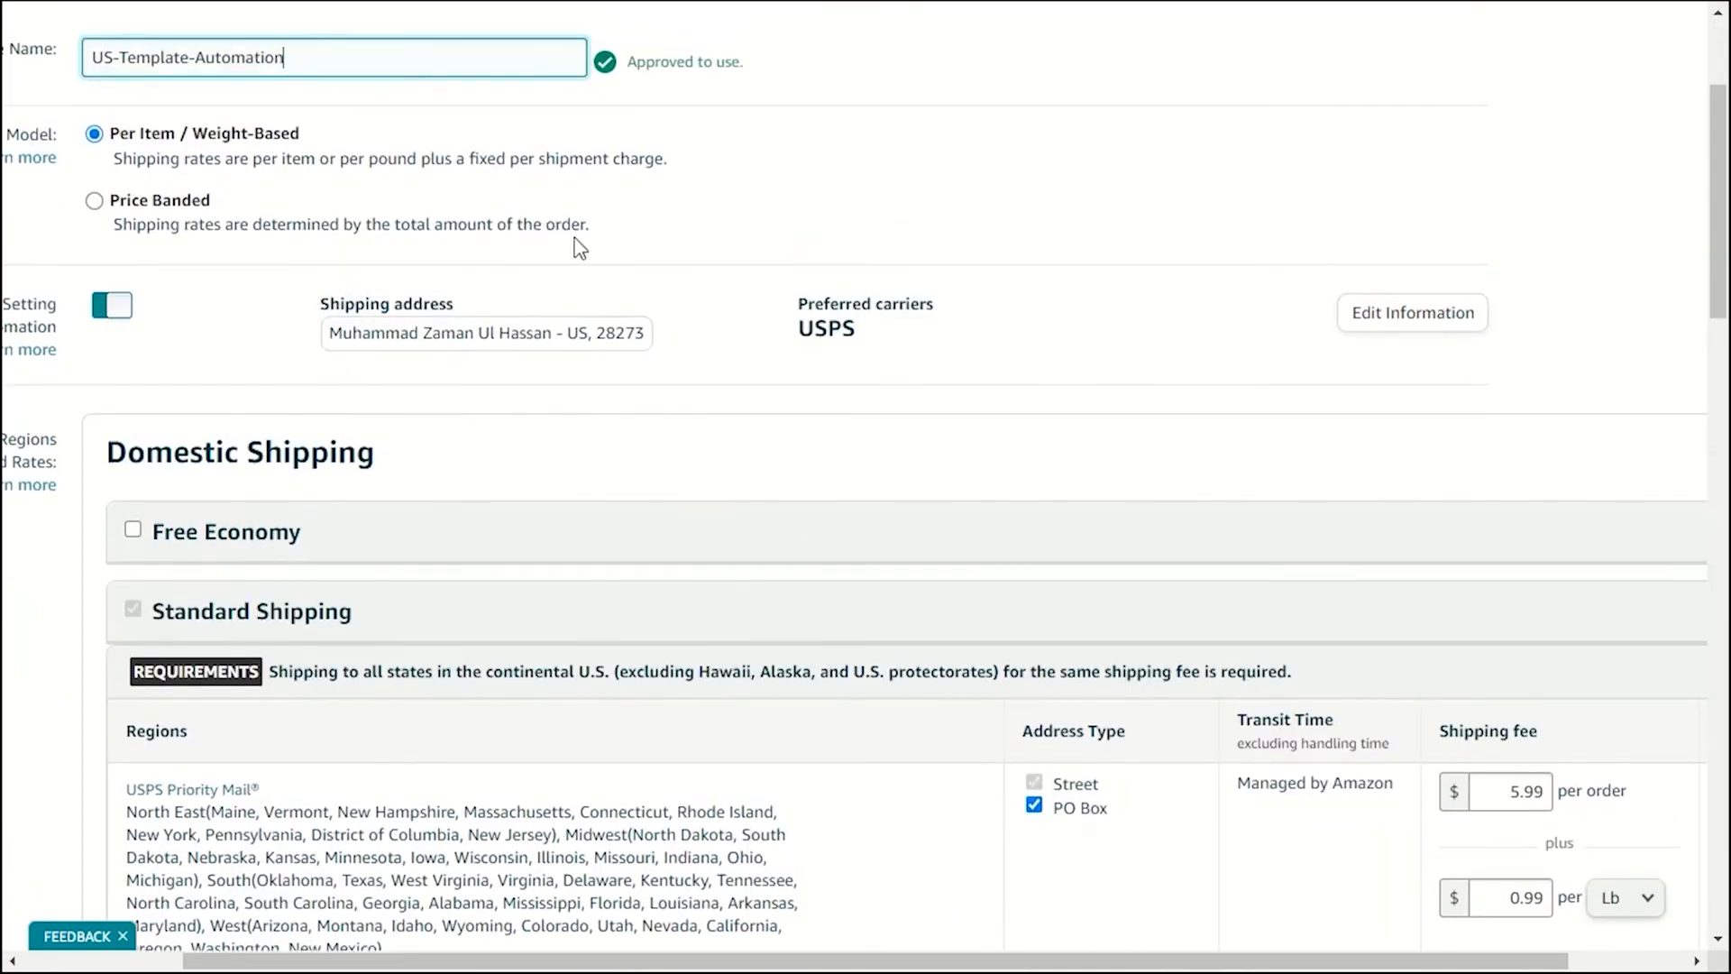
left_click(838, 316)
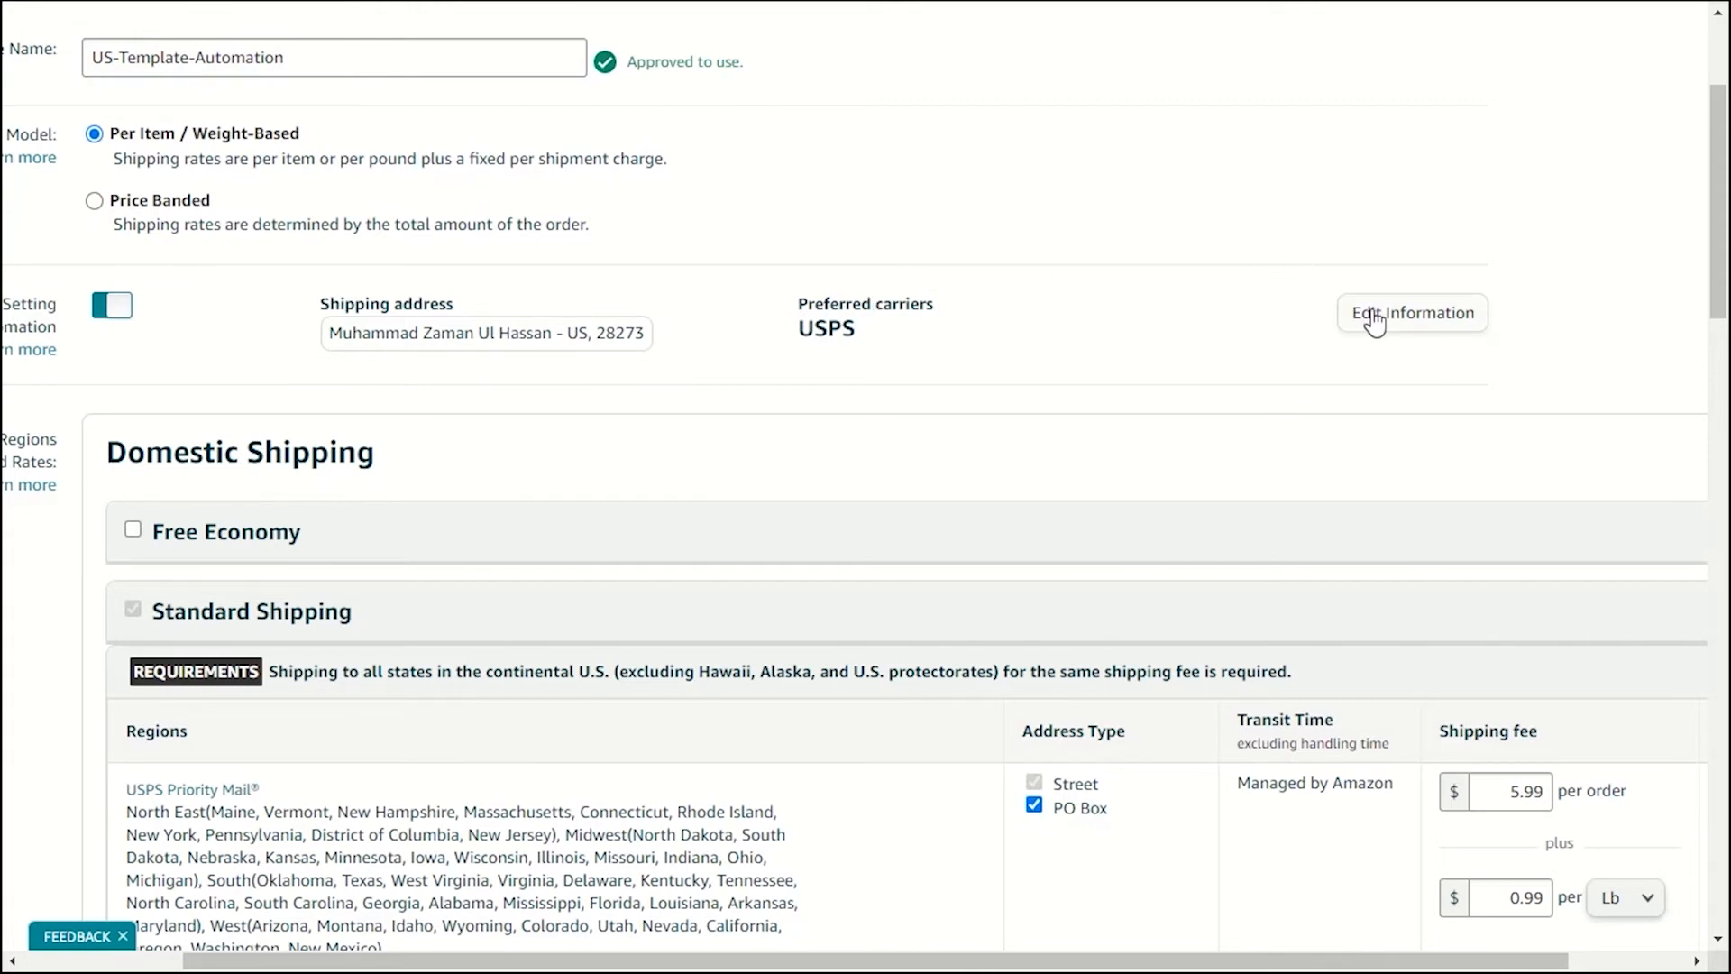
scroll(1260, 321, "down", 4)
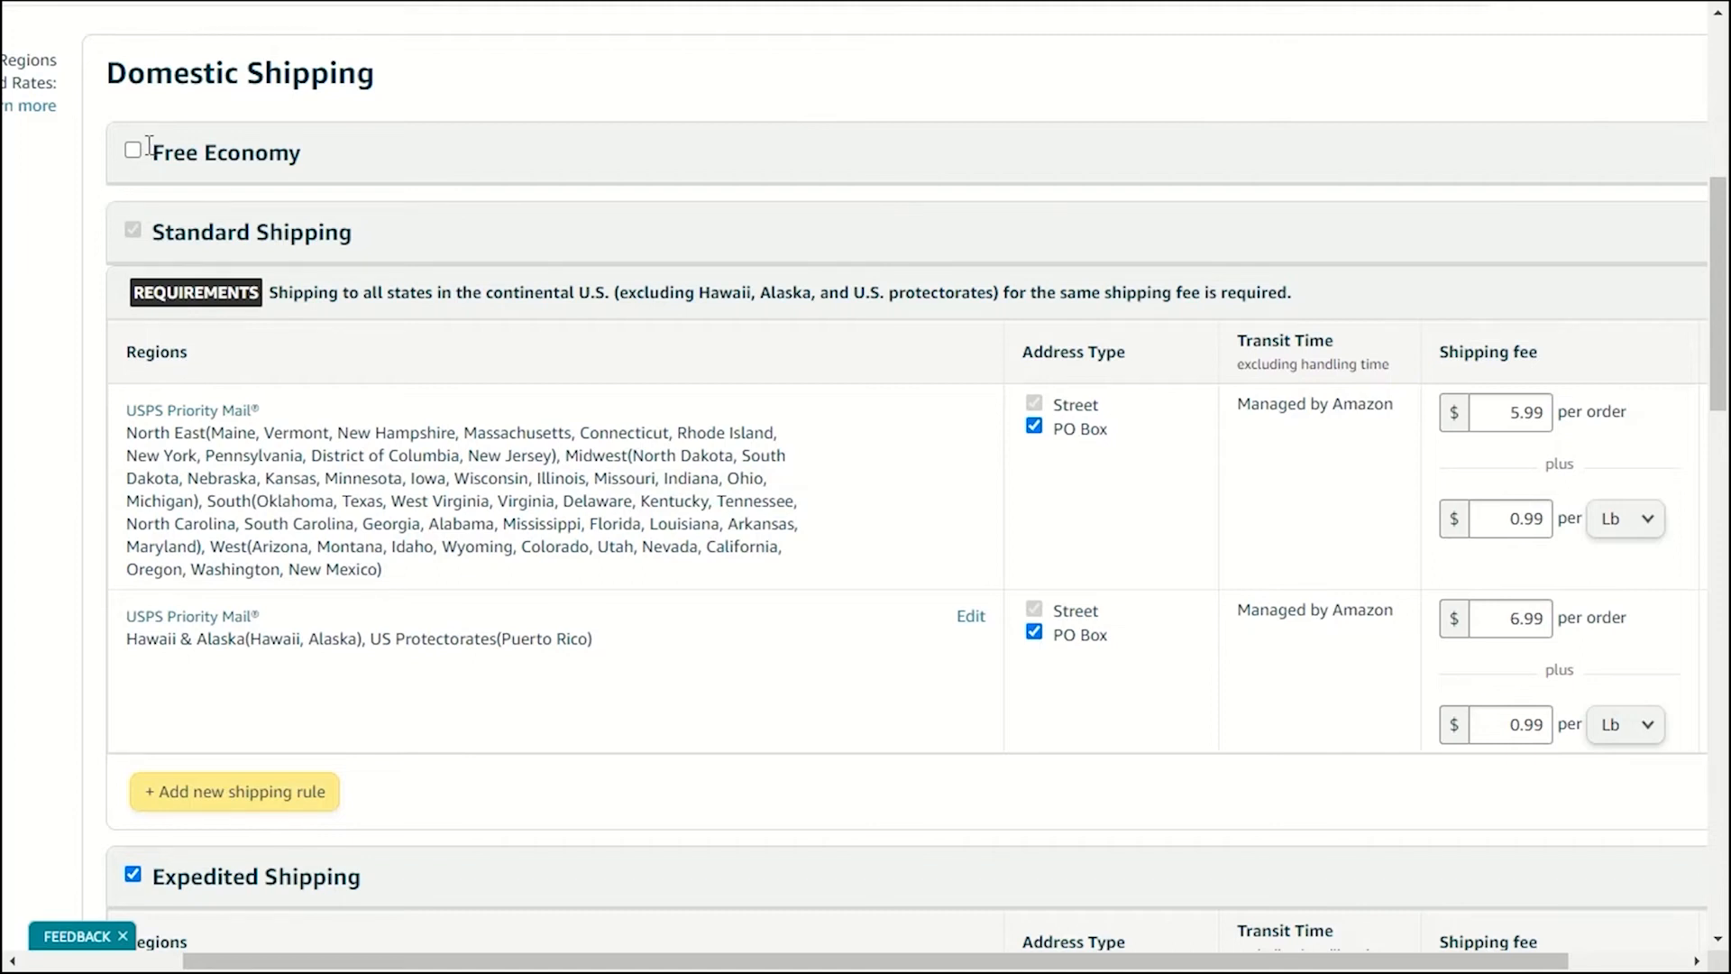
scroll(162, 329, "down", 2)
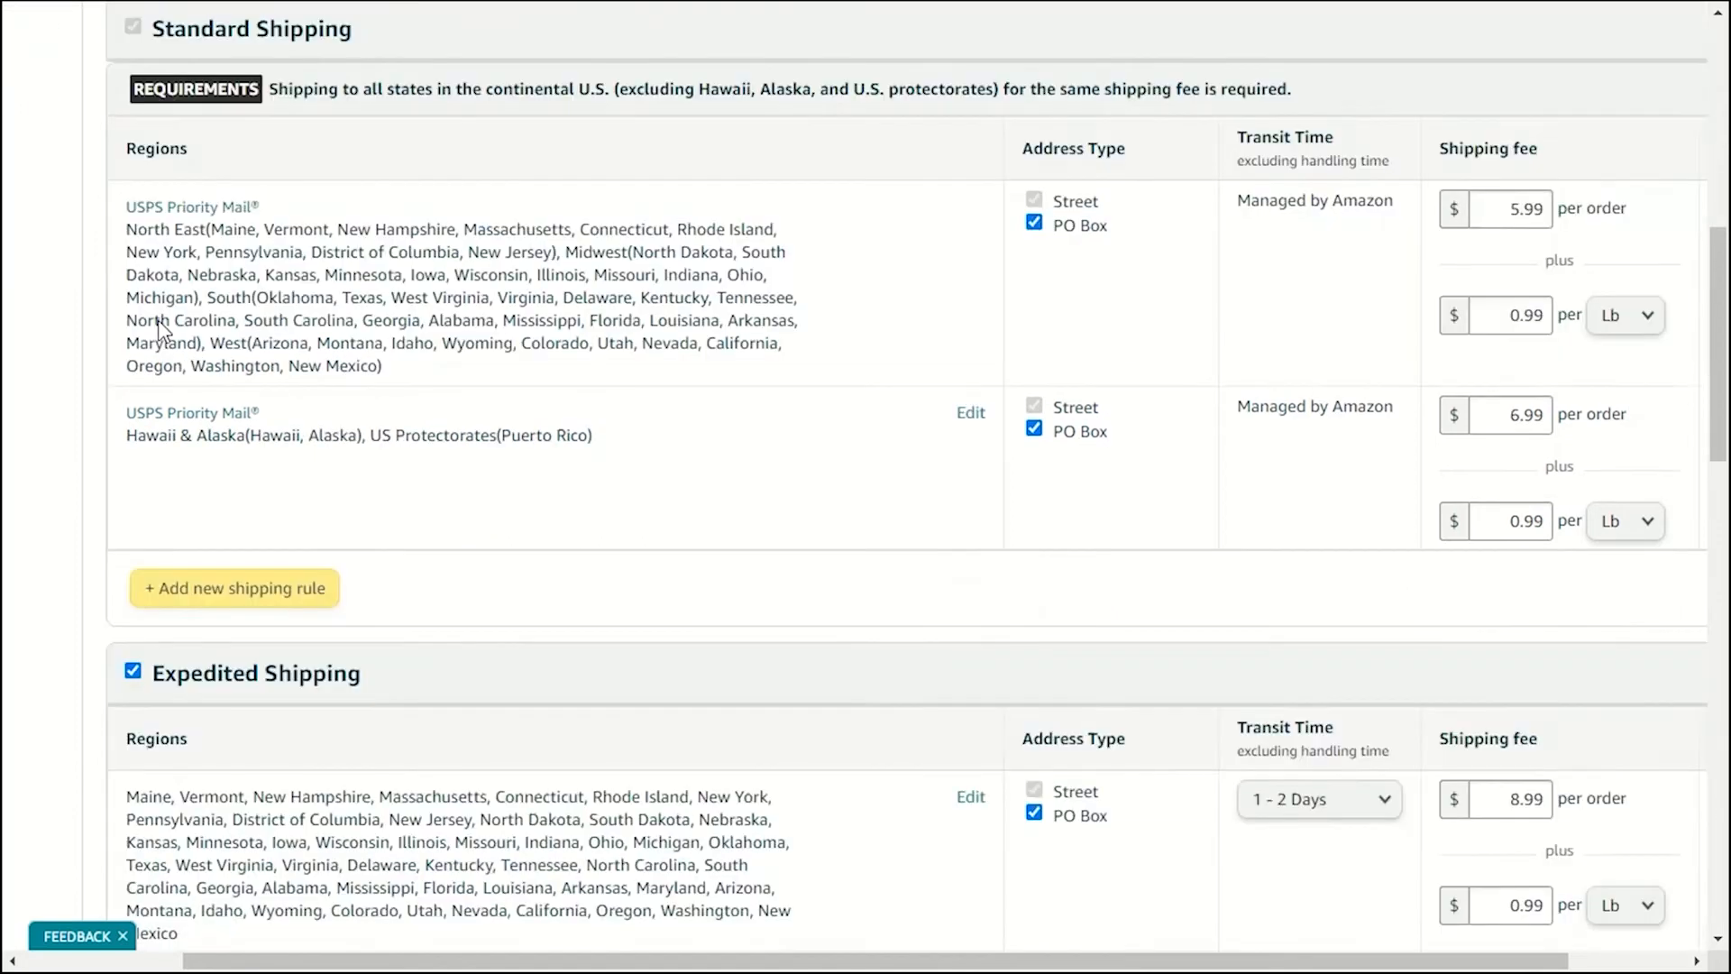
scroll(160, 330, "down", 1)
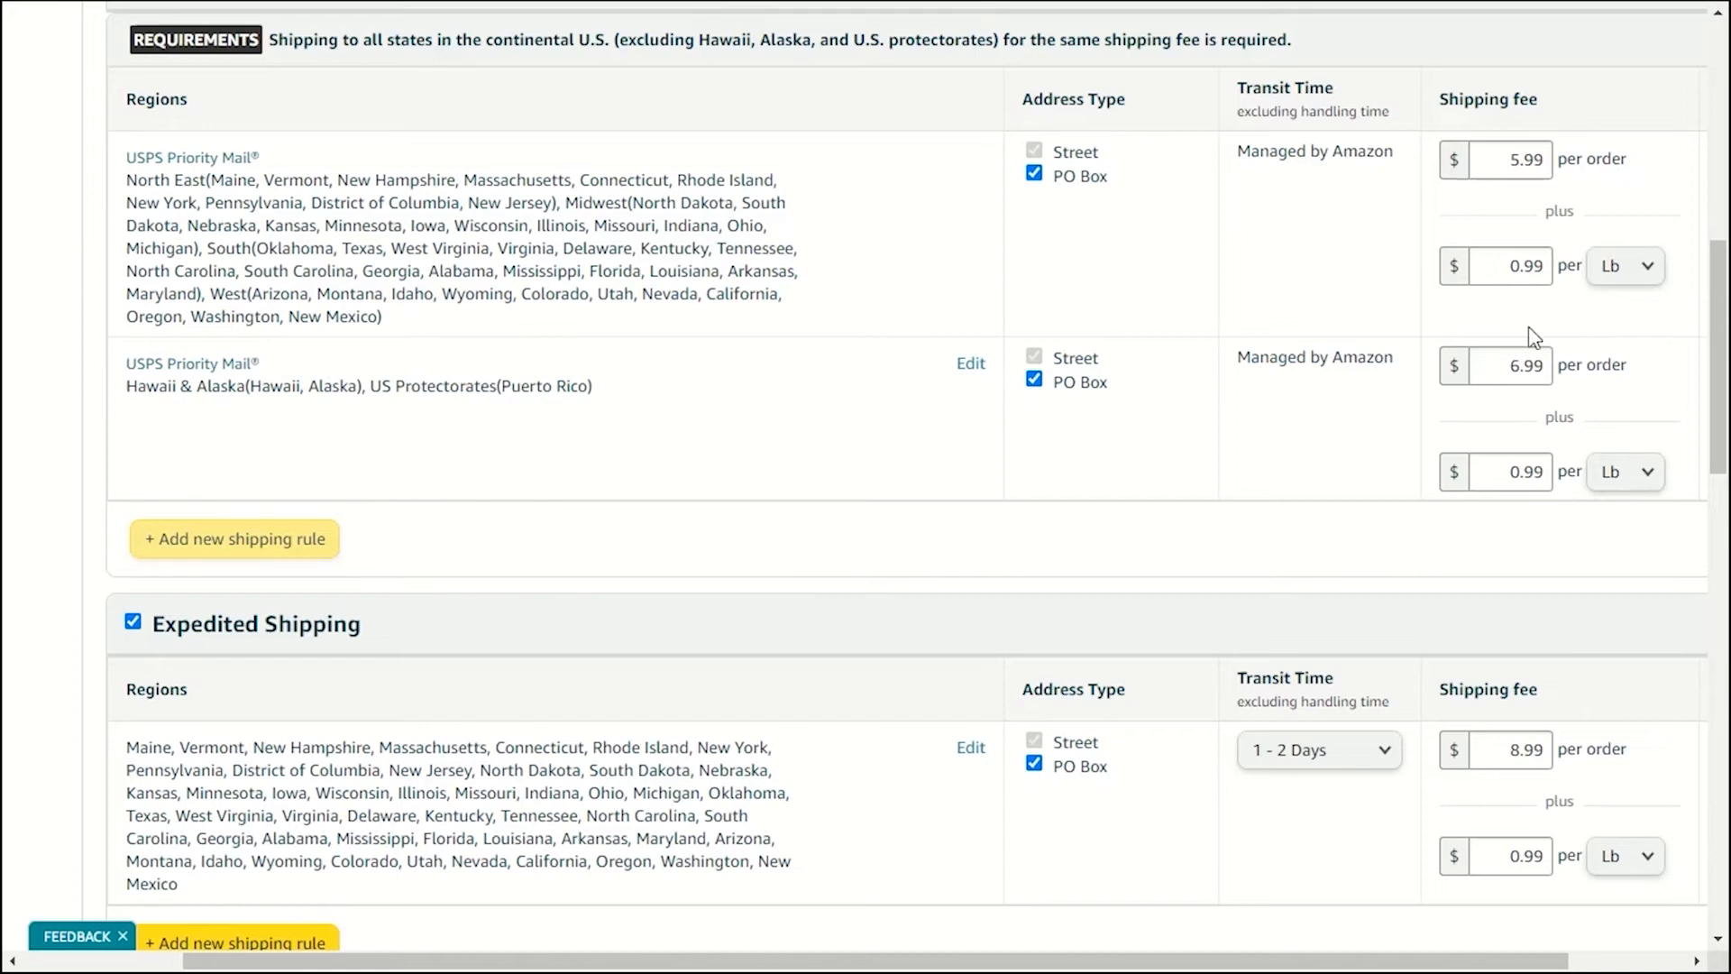
scroll(761, 418, "down", 4)
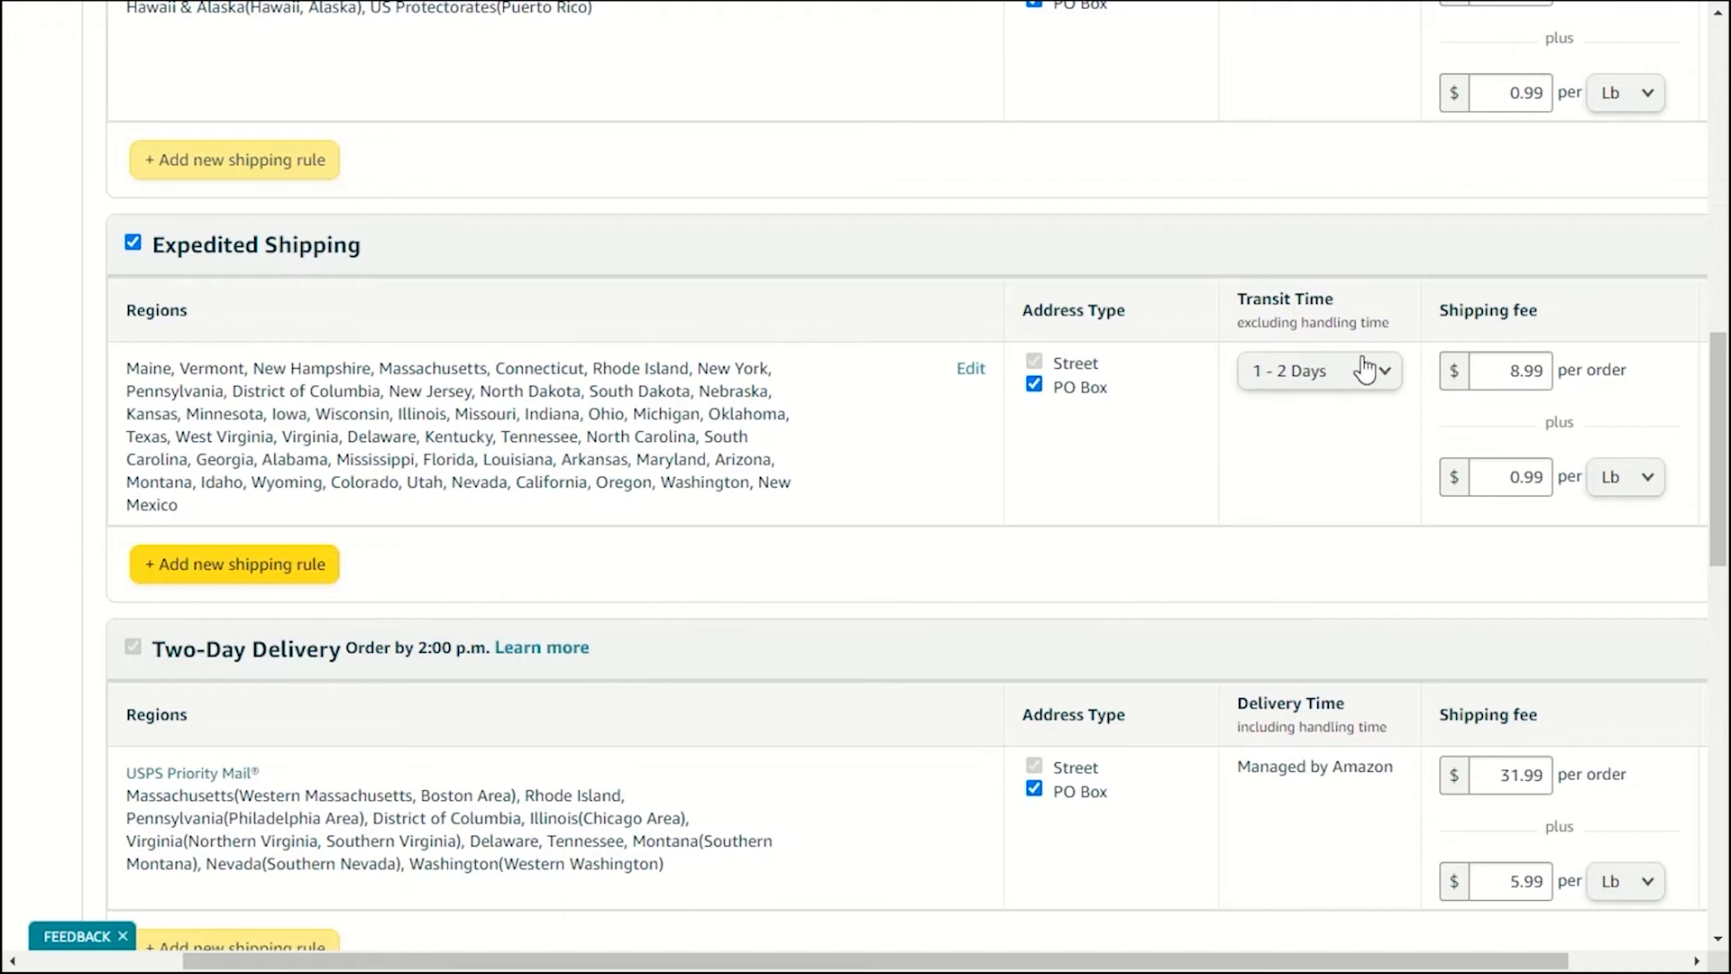
Check the domestic Expedited and Two-Day Delivery fees and the international Standard Shipping rule for Canada.
double_click(1529, 367)
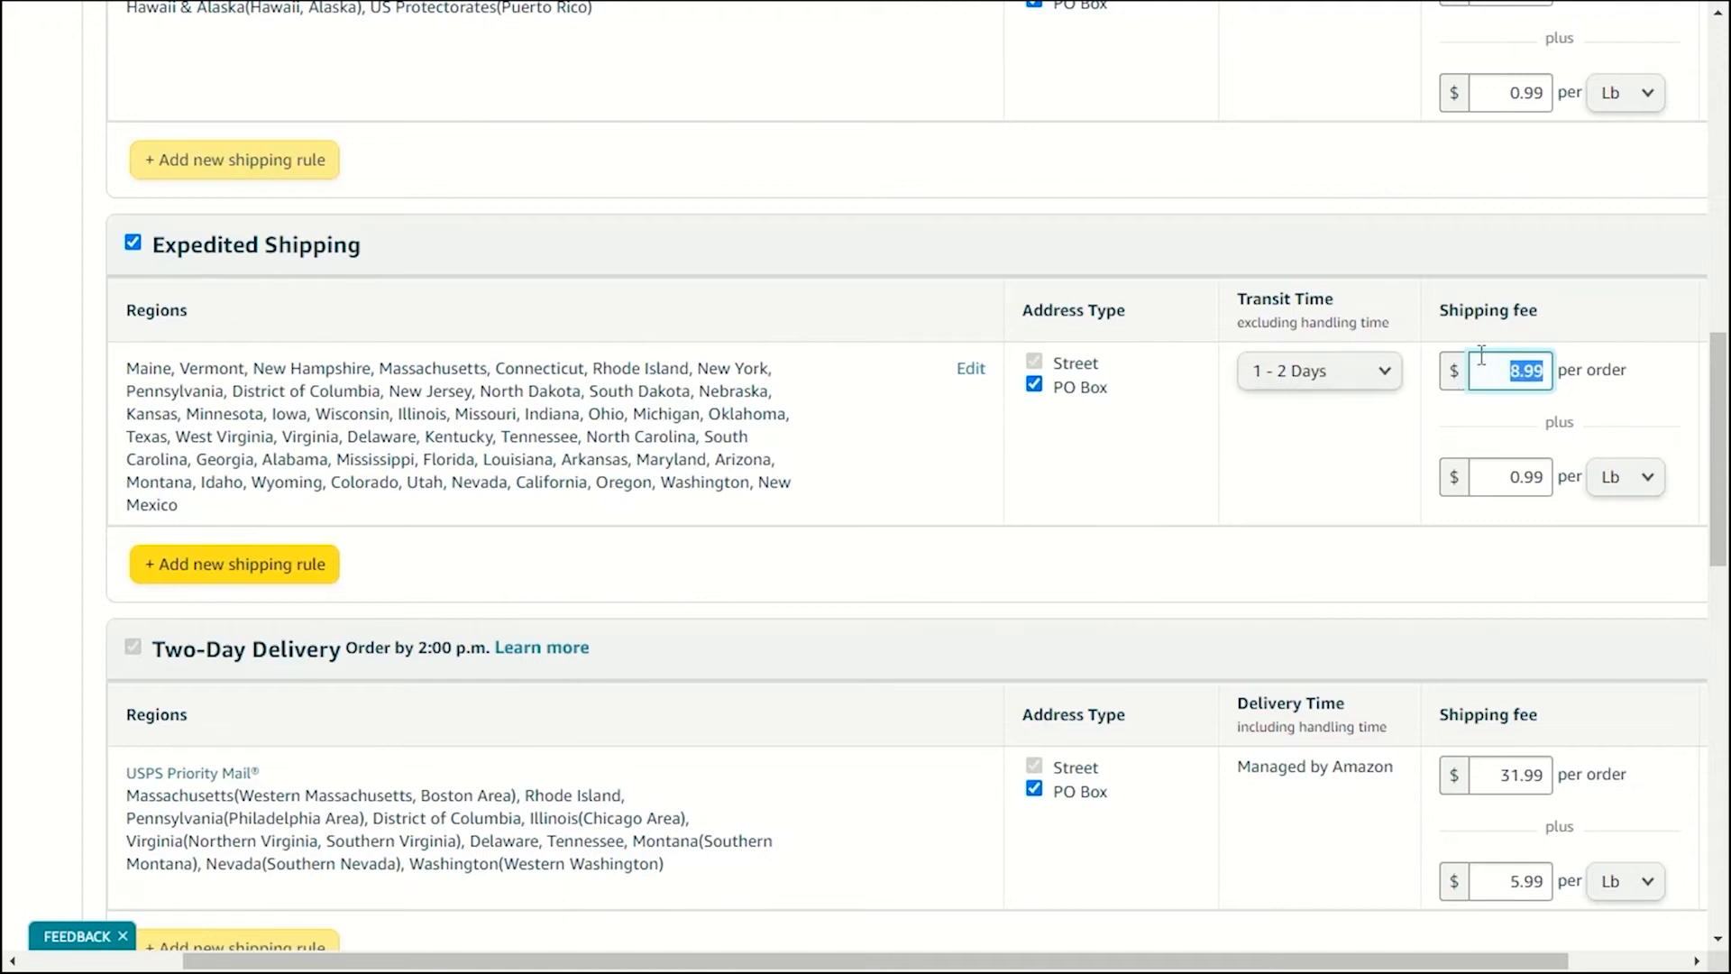
scroll(1470, 358, "down", 2)
scroll(154, 337, "down", 3)
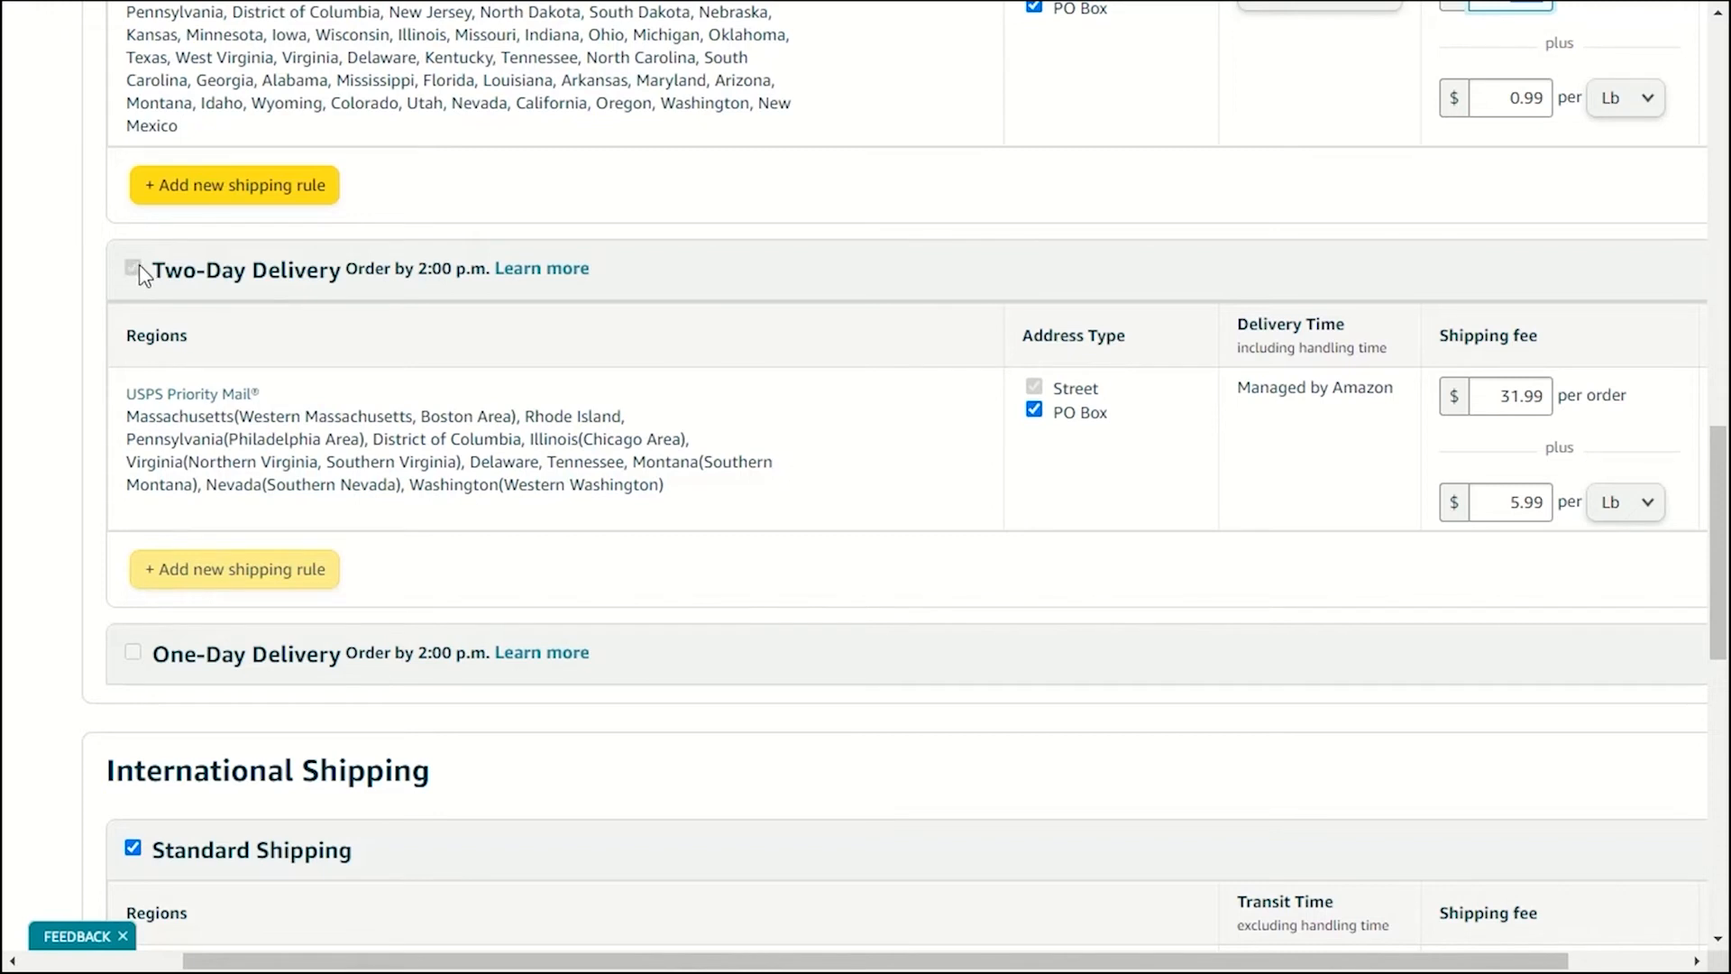
left_click(1536, 397)
double_click(1536, 397)
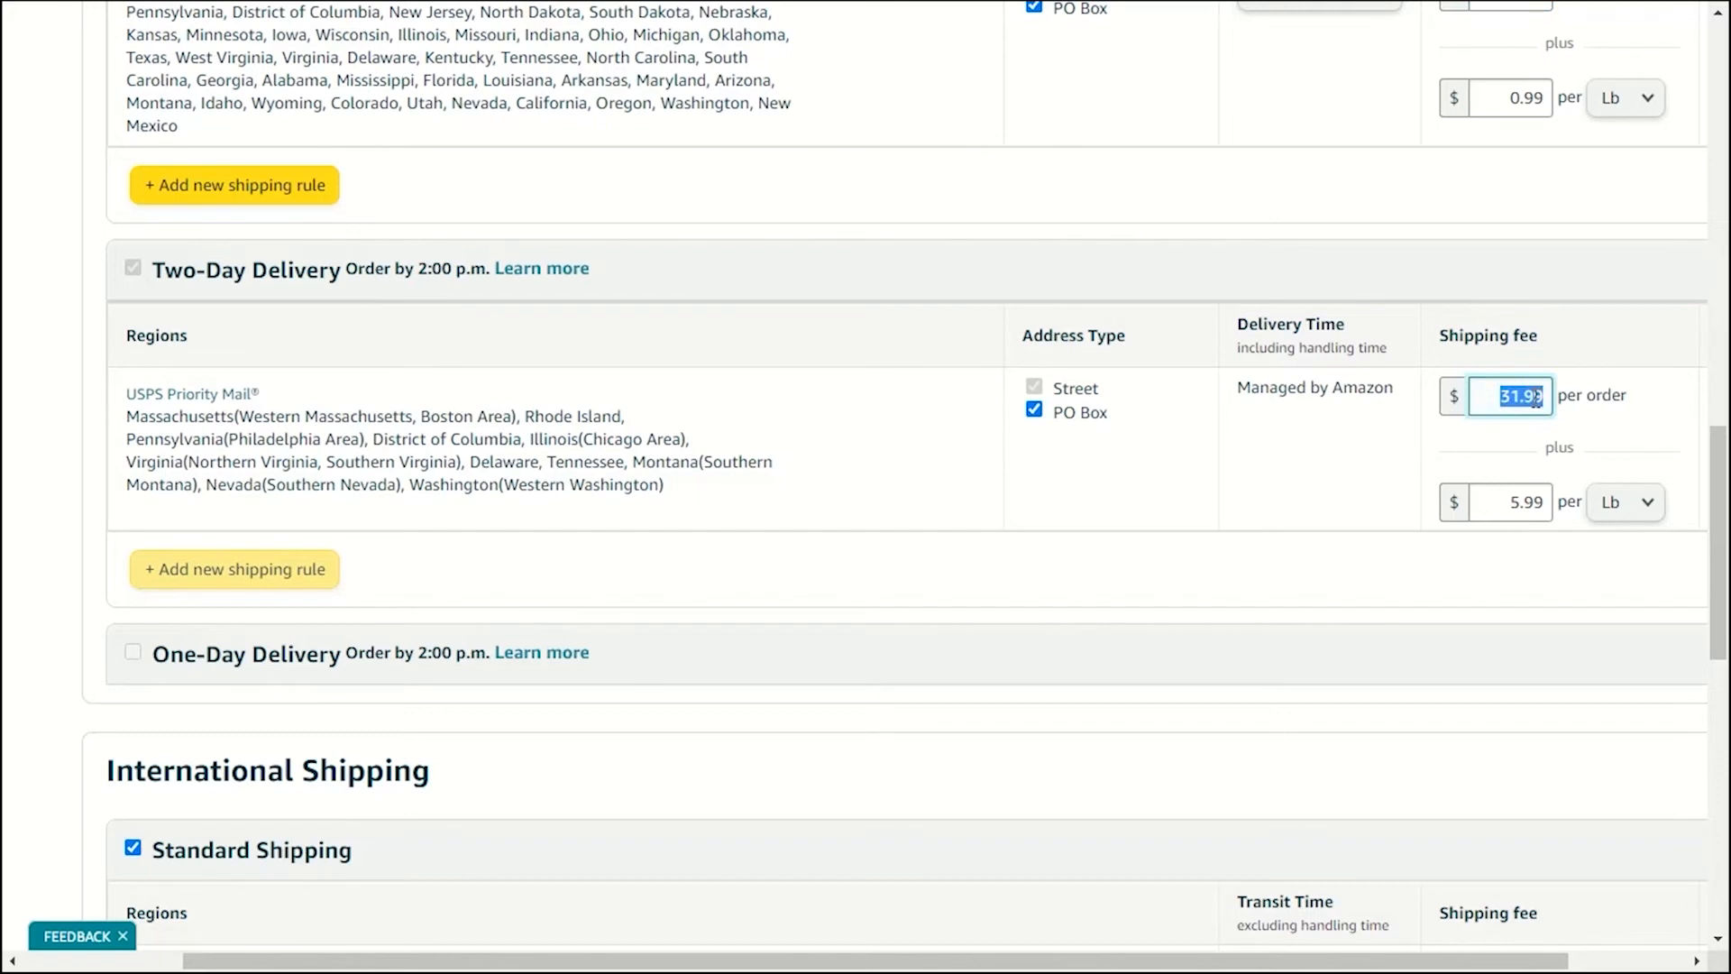
scroll(1537, 403, "down", 1)
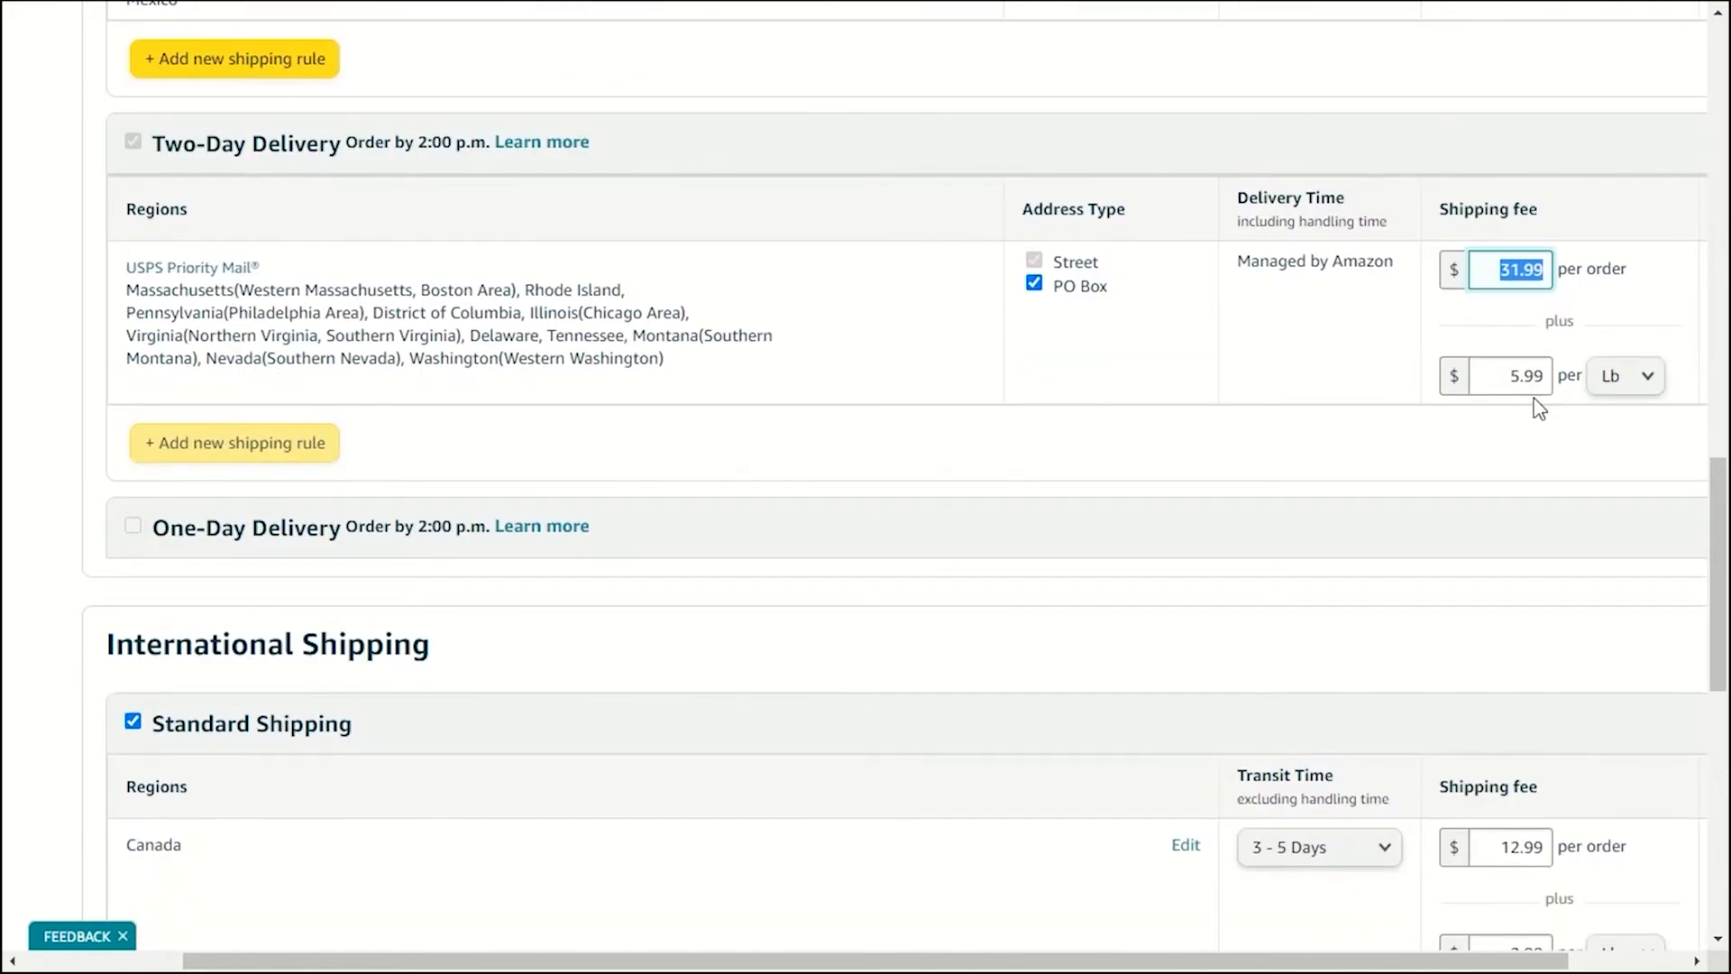
scroll(1539, 407, "up", 1)
scroll(742, 247, "down", 2)
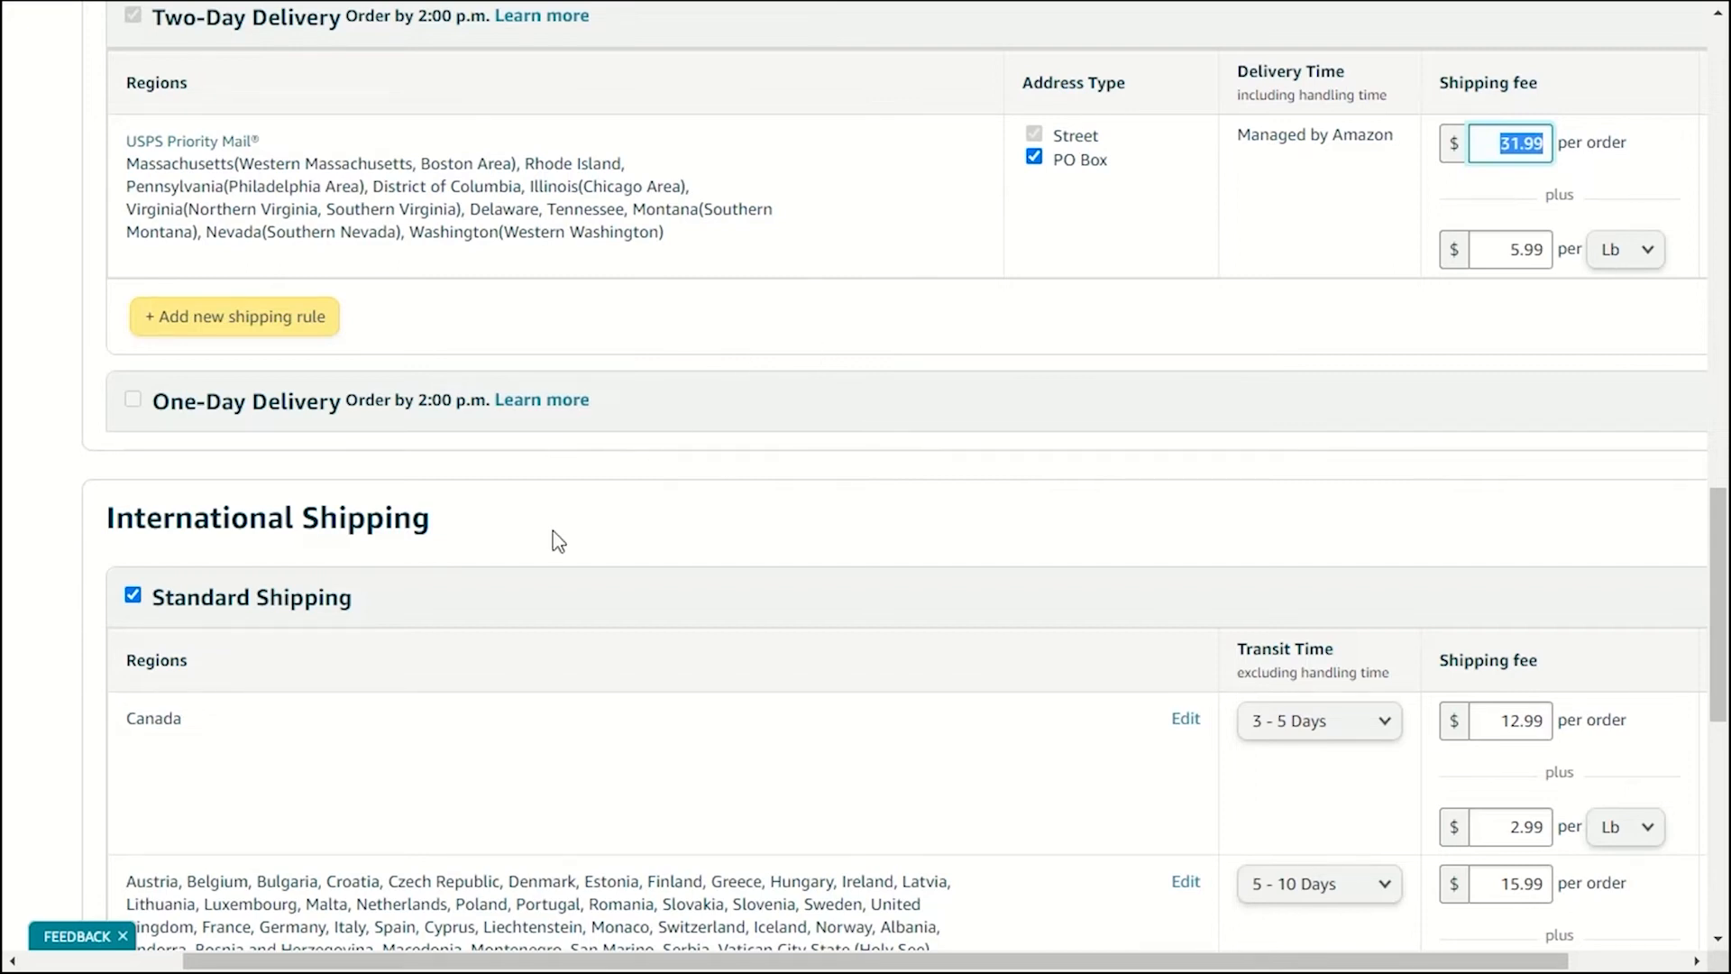
scroll(385, 448, "down", 3)
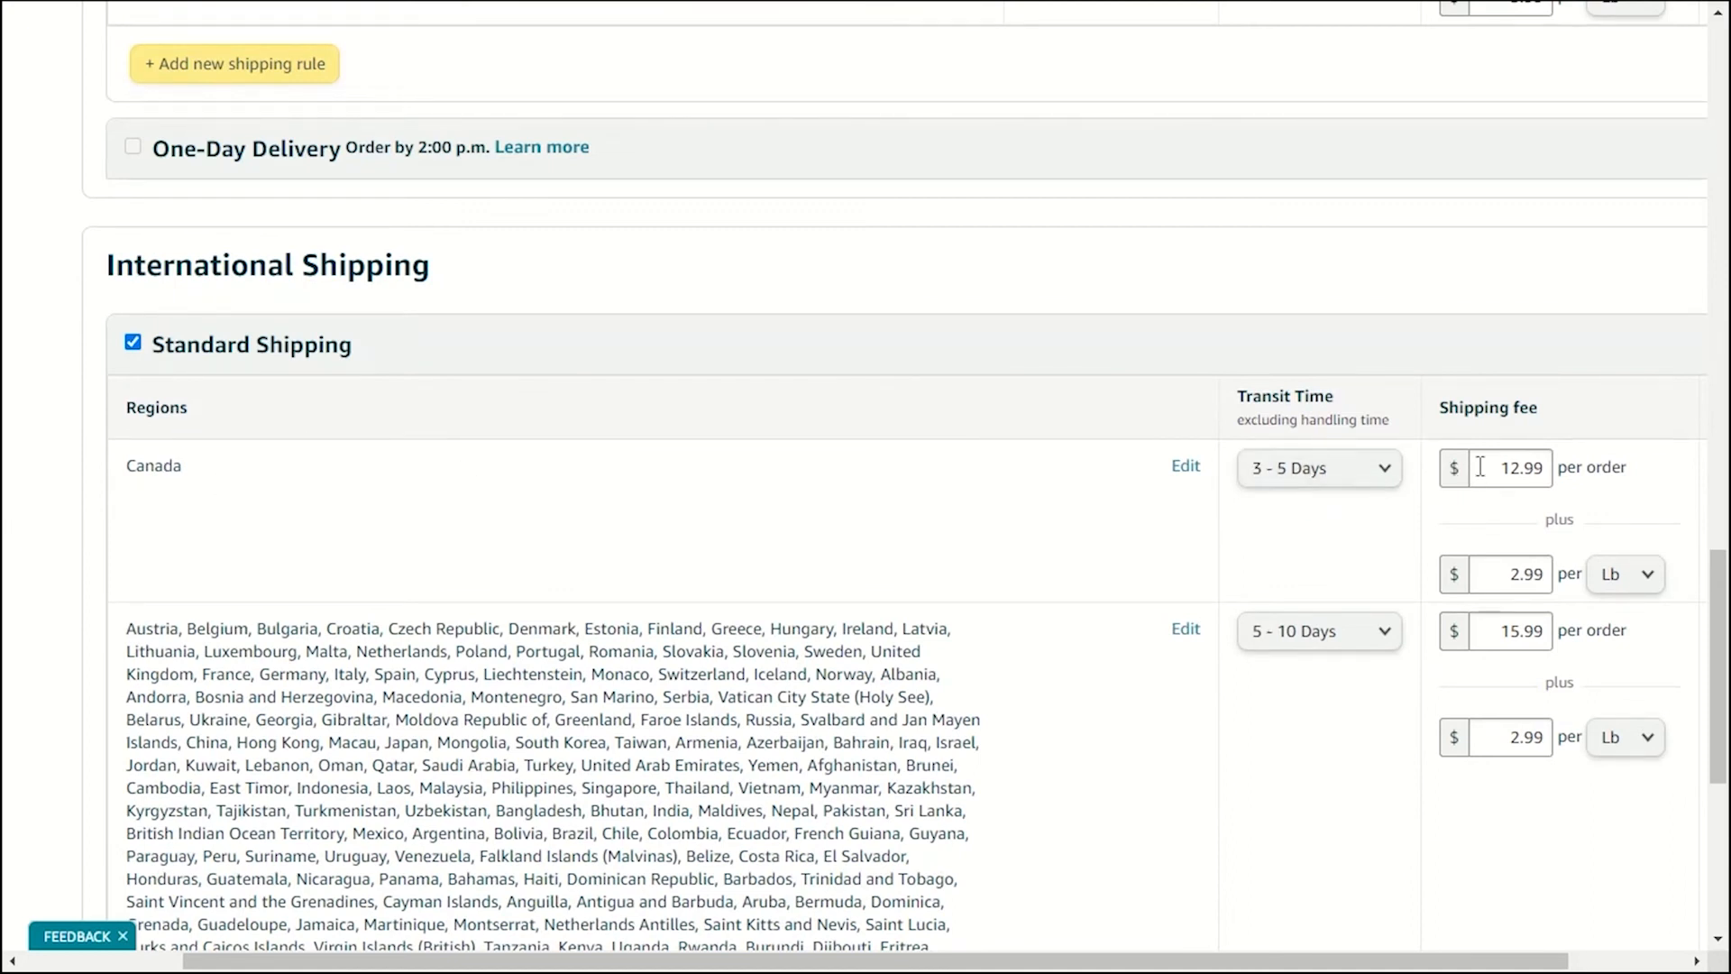
scroll(171, 510, "down", 3)
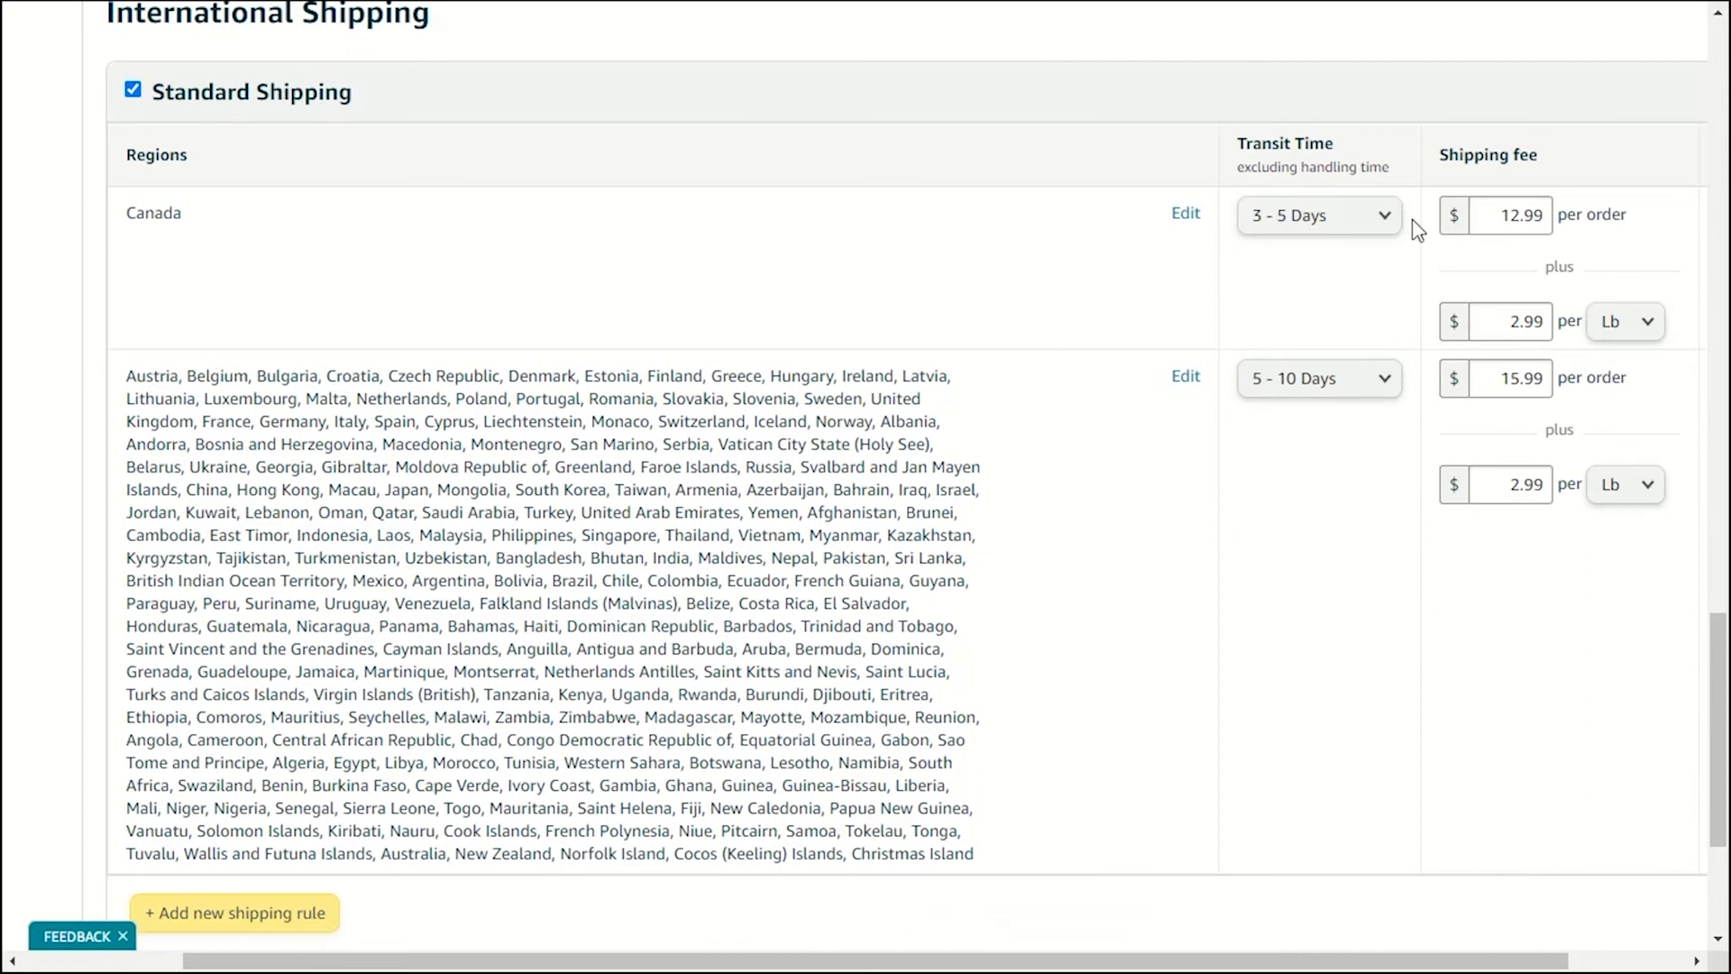
Check the international rule for the non-Canada regions and save the shipping template.
scroll(315, 576, "down", 4)
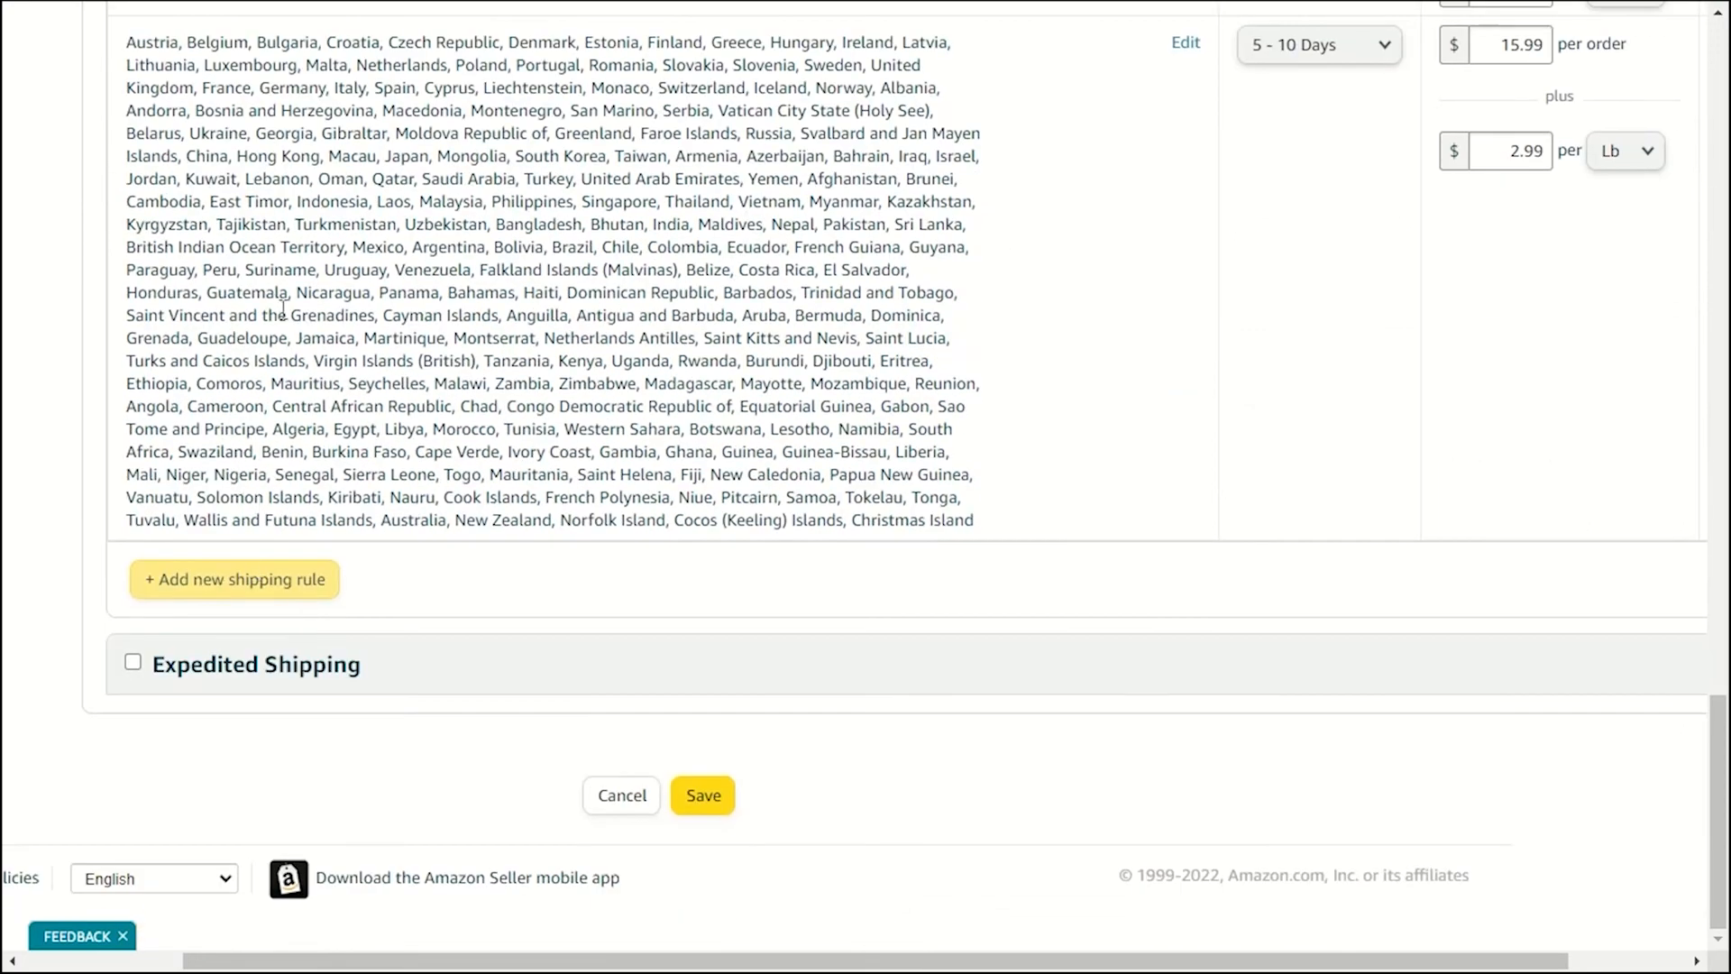
scroll(282, 308, "up", 2)
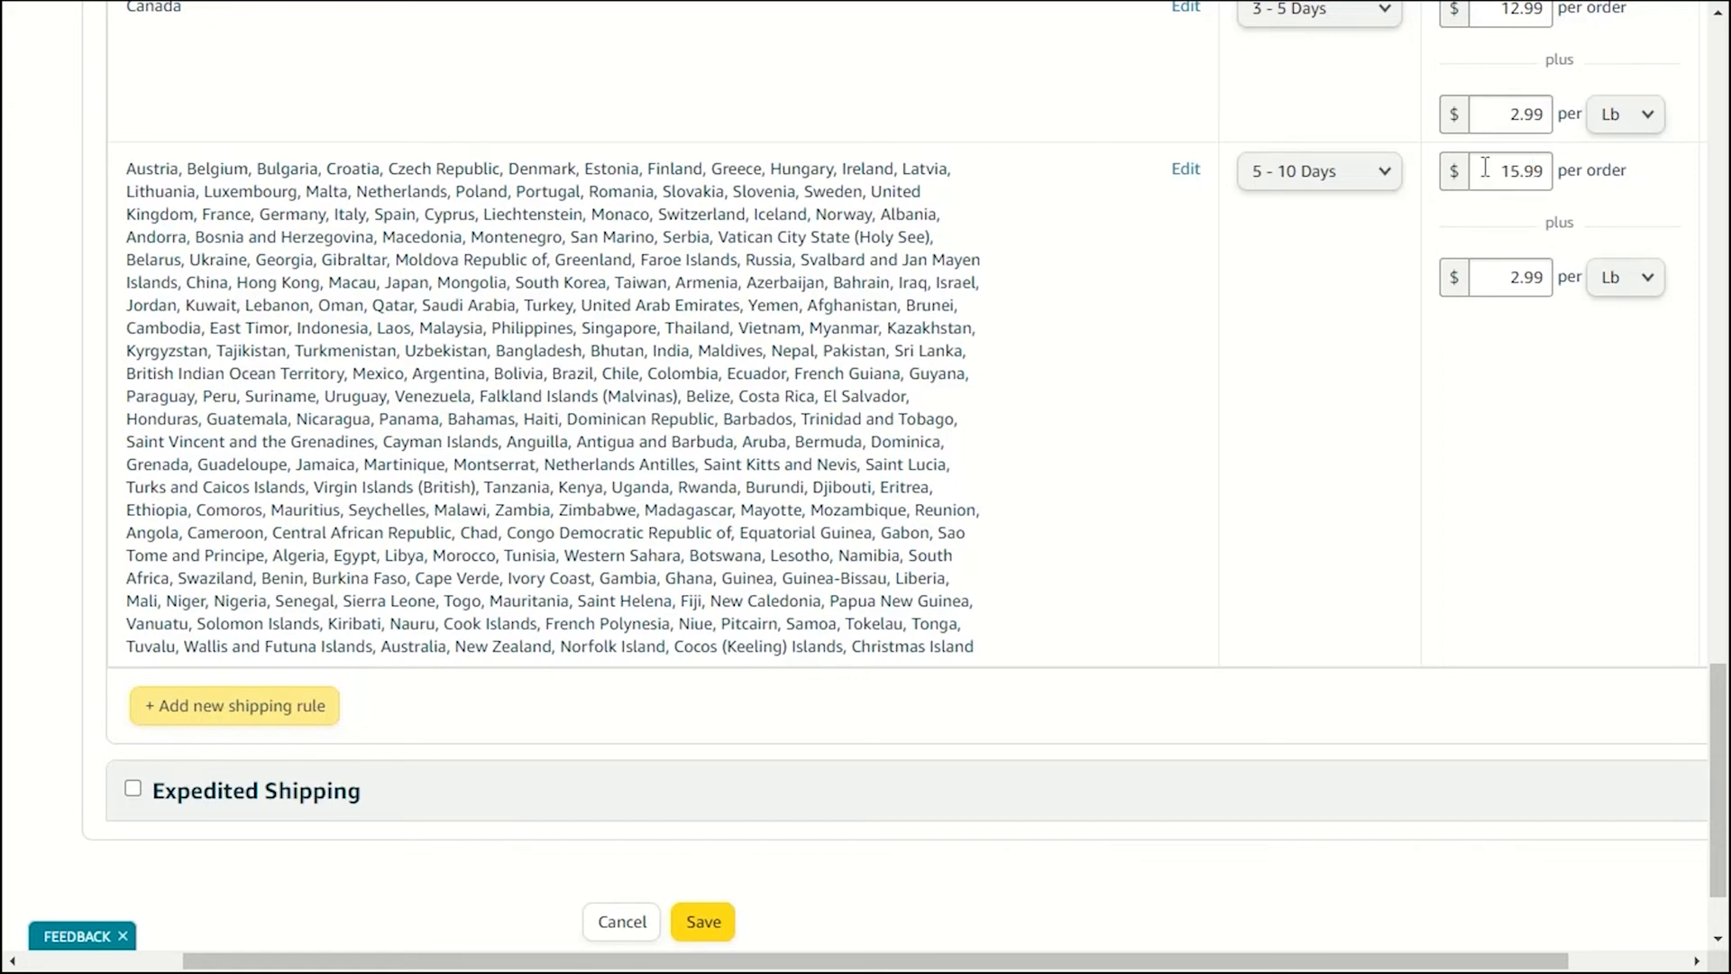
scroll(946, 398, "down", 2)
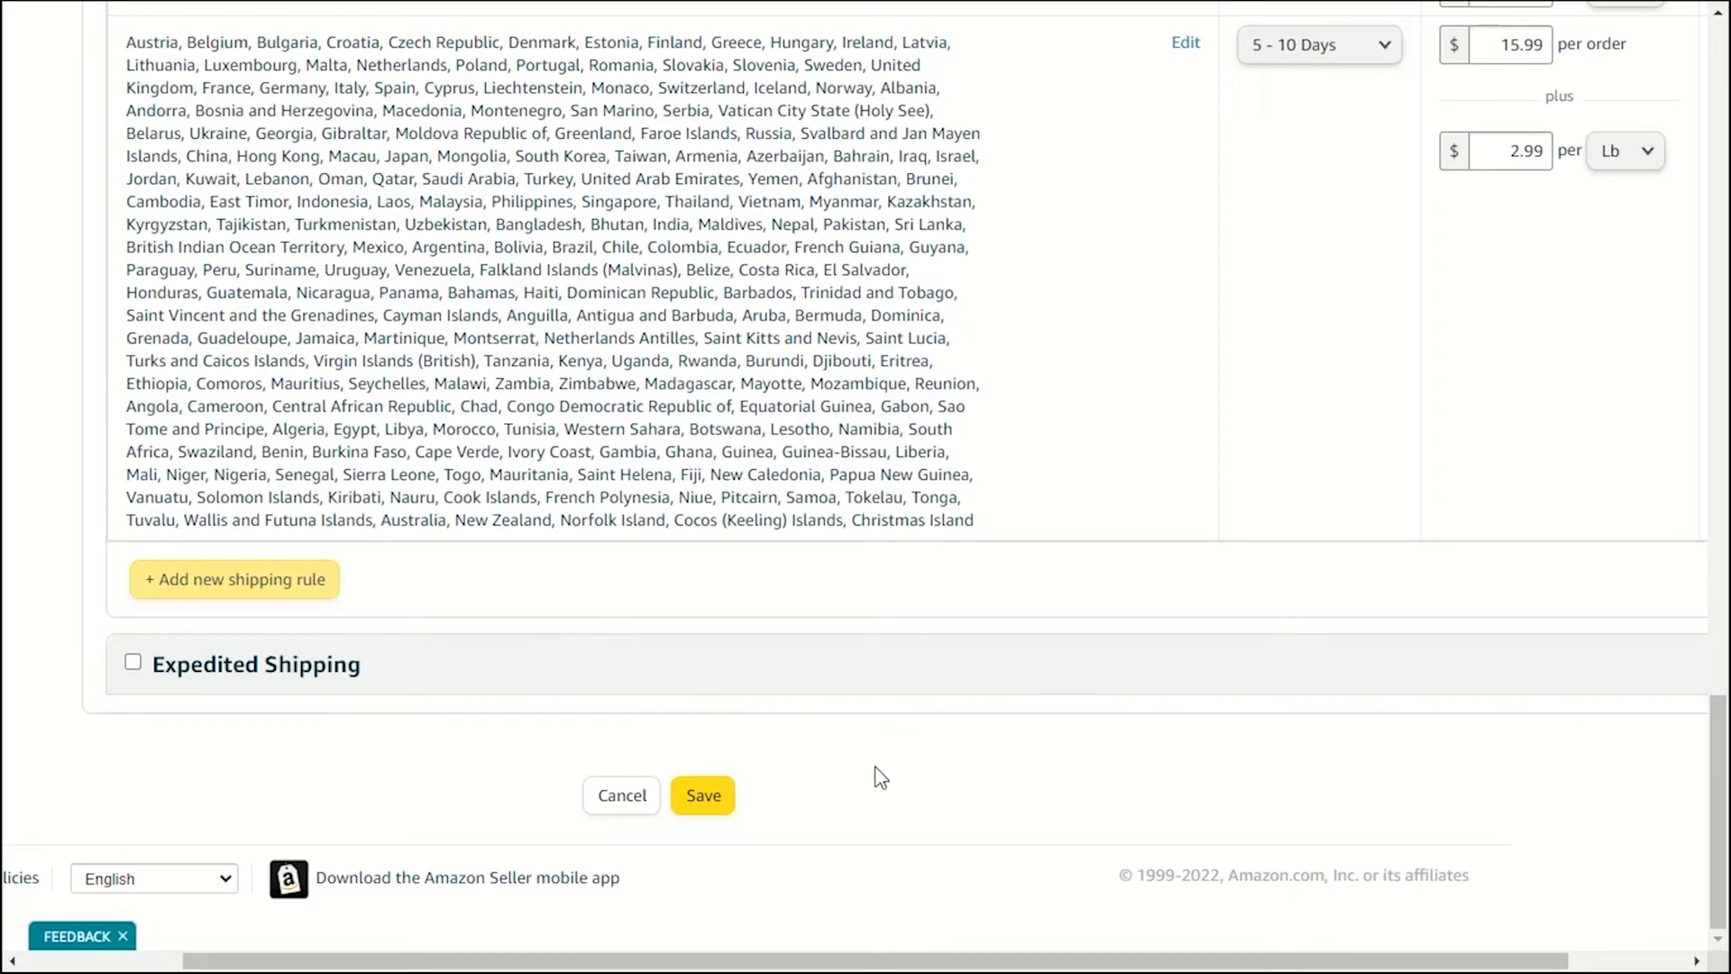
left_click(692, 793)
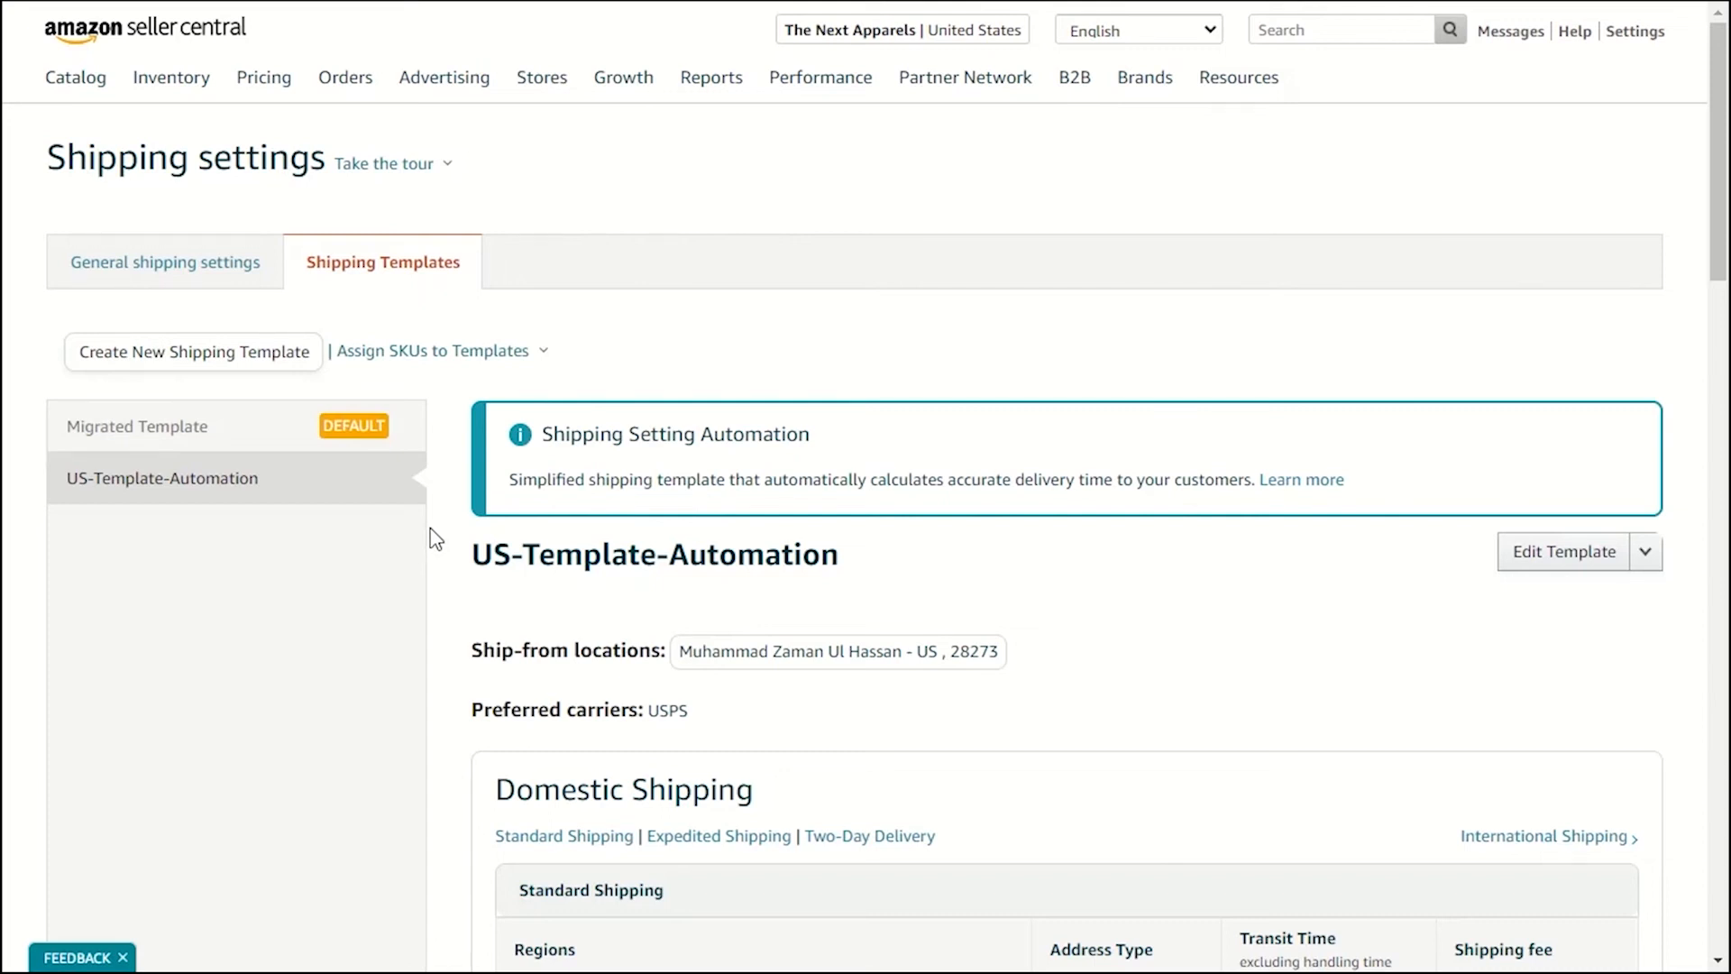
Compare the saved US-Template-Automation with the default Migrated Template, examining the regions, transit times and fees of both.
scroll(668, 401, "down", 8)
scroll(702, 407, "up", 8)
left_click(193, 427)
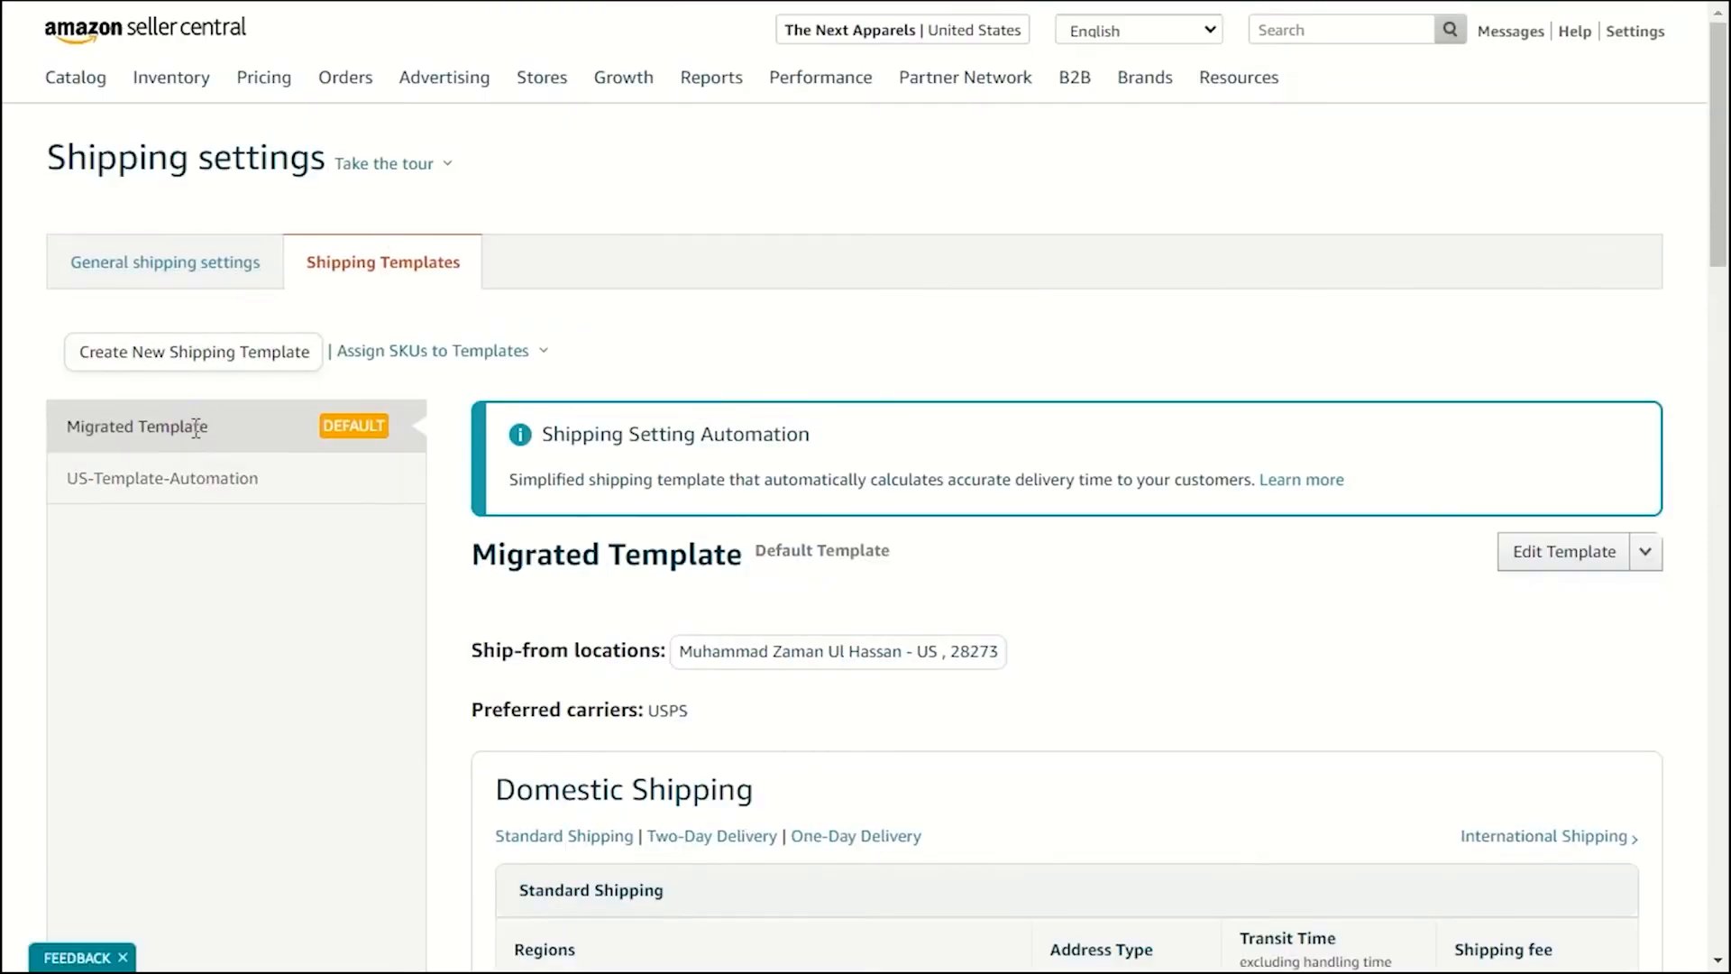
scroll(797, 687, "down", 10)
scroll(798, 687, "up", 10)
left_click(154, 480)
scroll(773, 620, "down", 1)
scroll(773, 620, "down", 10)
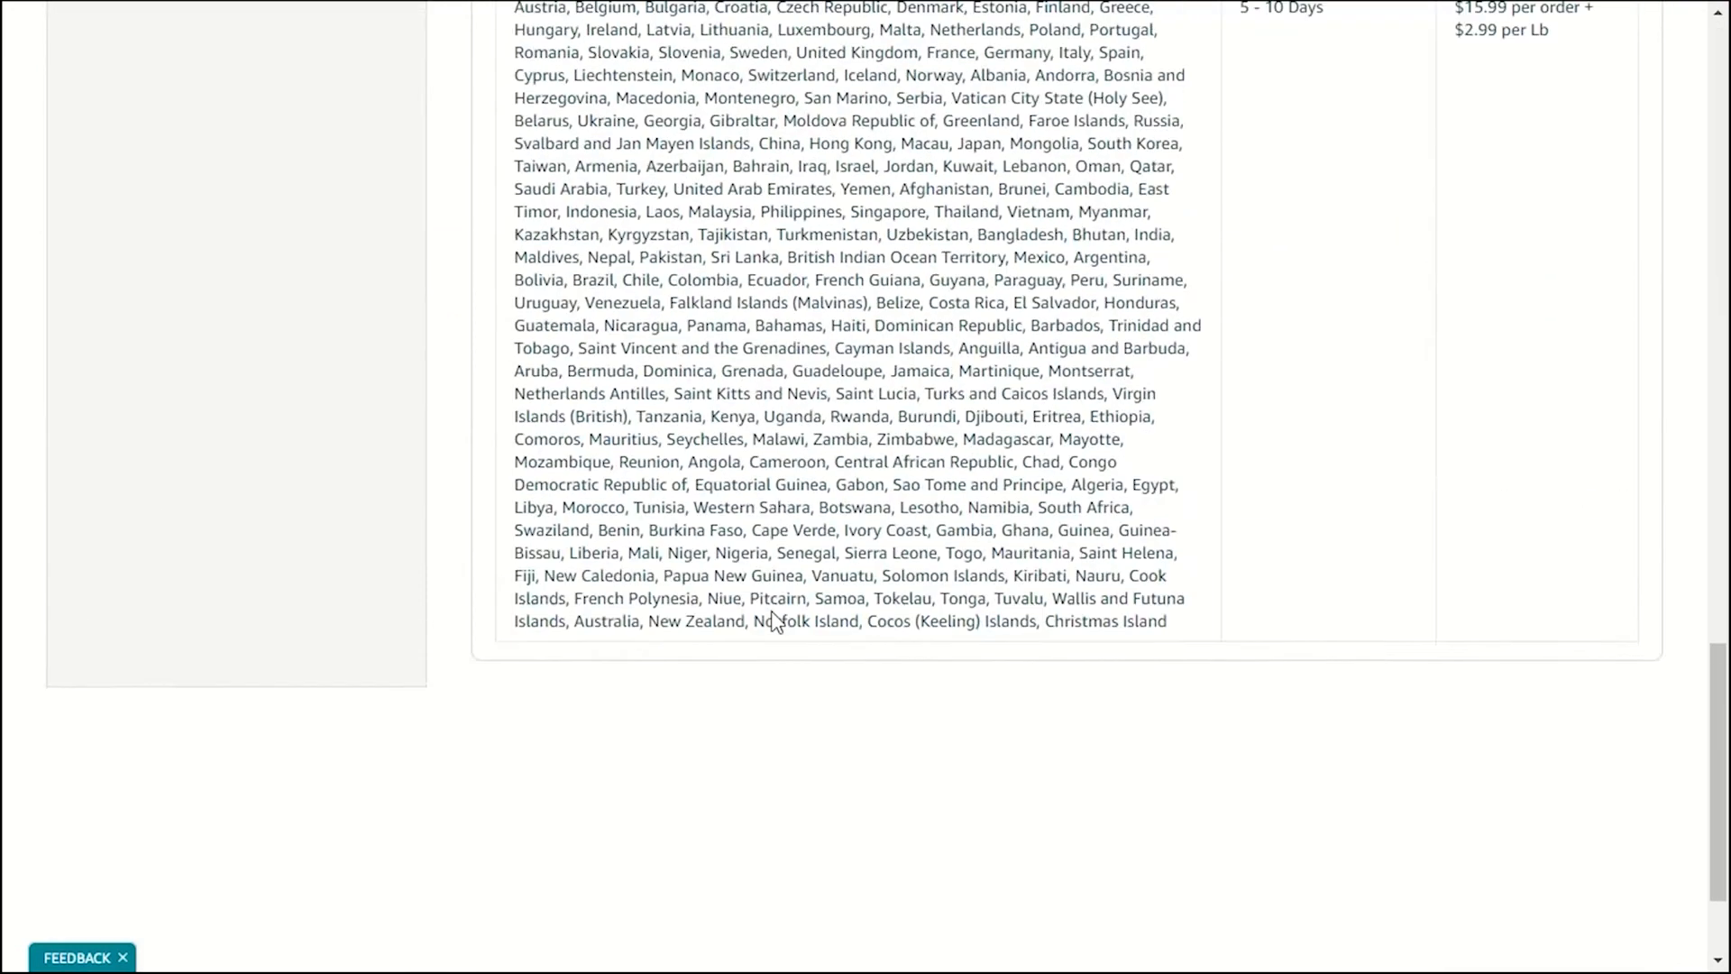
scroll(773, 620, "up", 11)
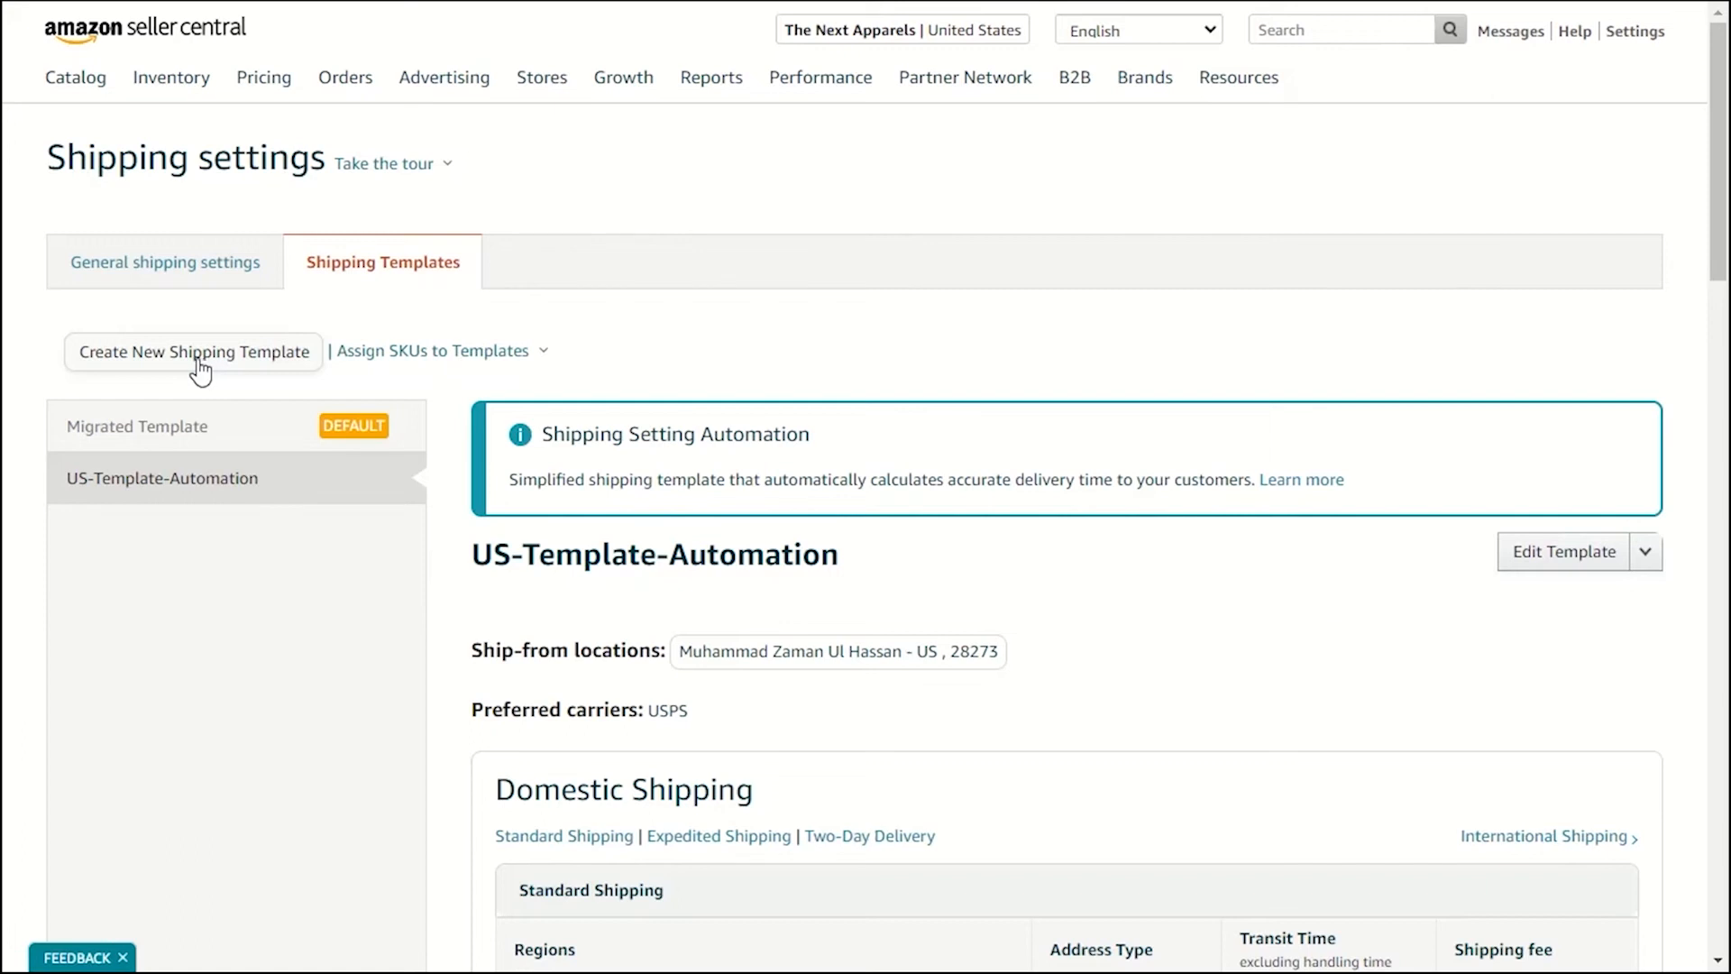
Start a new shipping template from scratch and decline the Shipping Settings Automation setup.
left_click(121, 347)
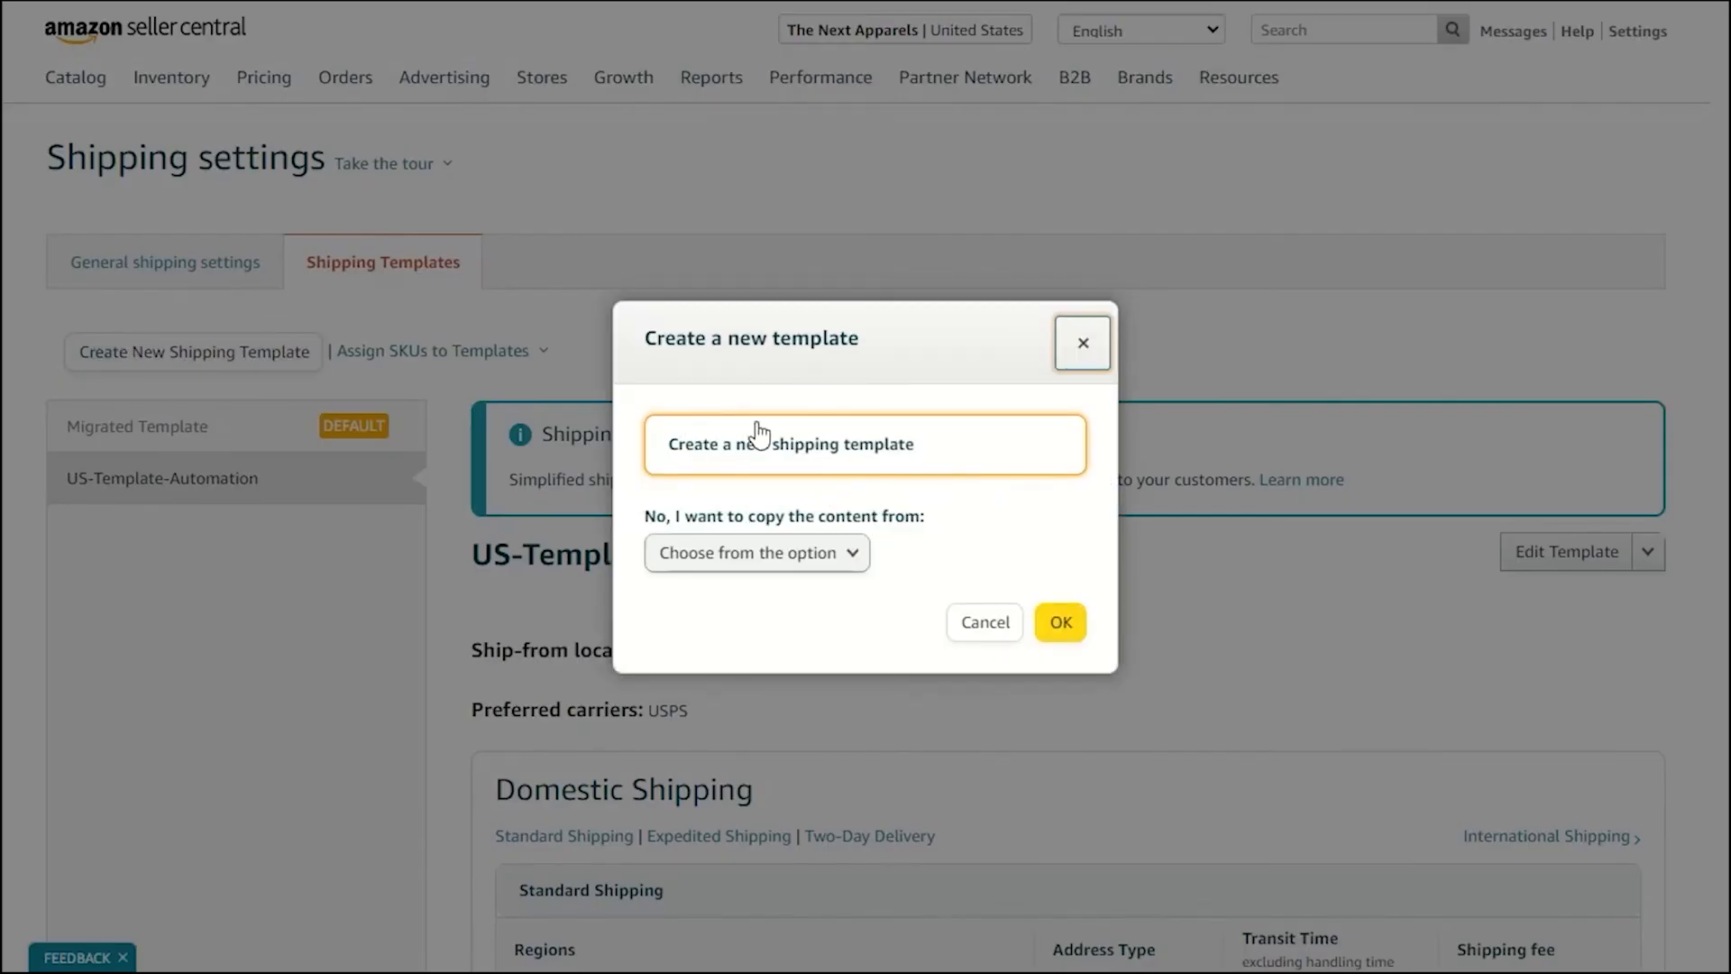
left_click(1057, 628)
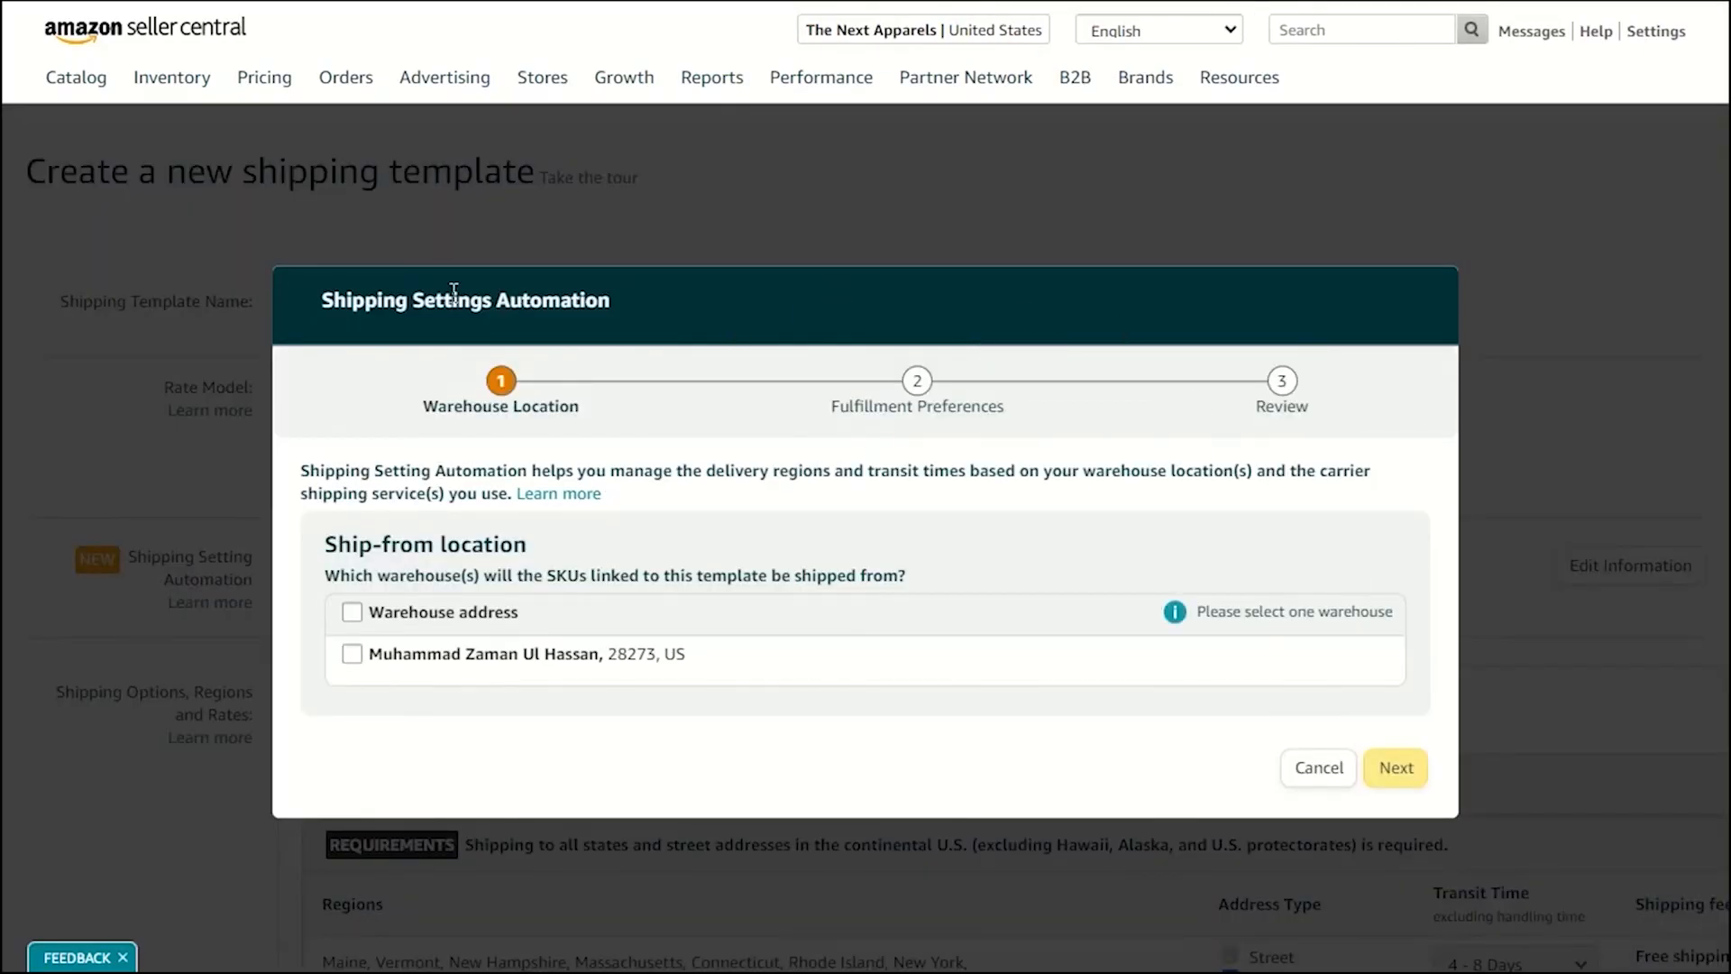
left_click(1307, 771)
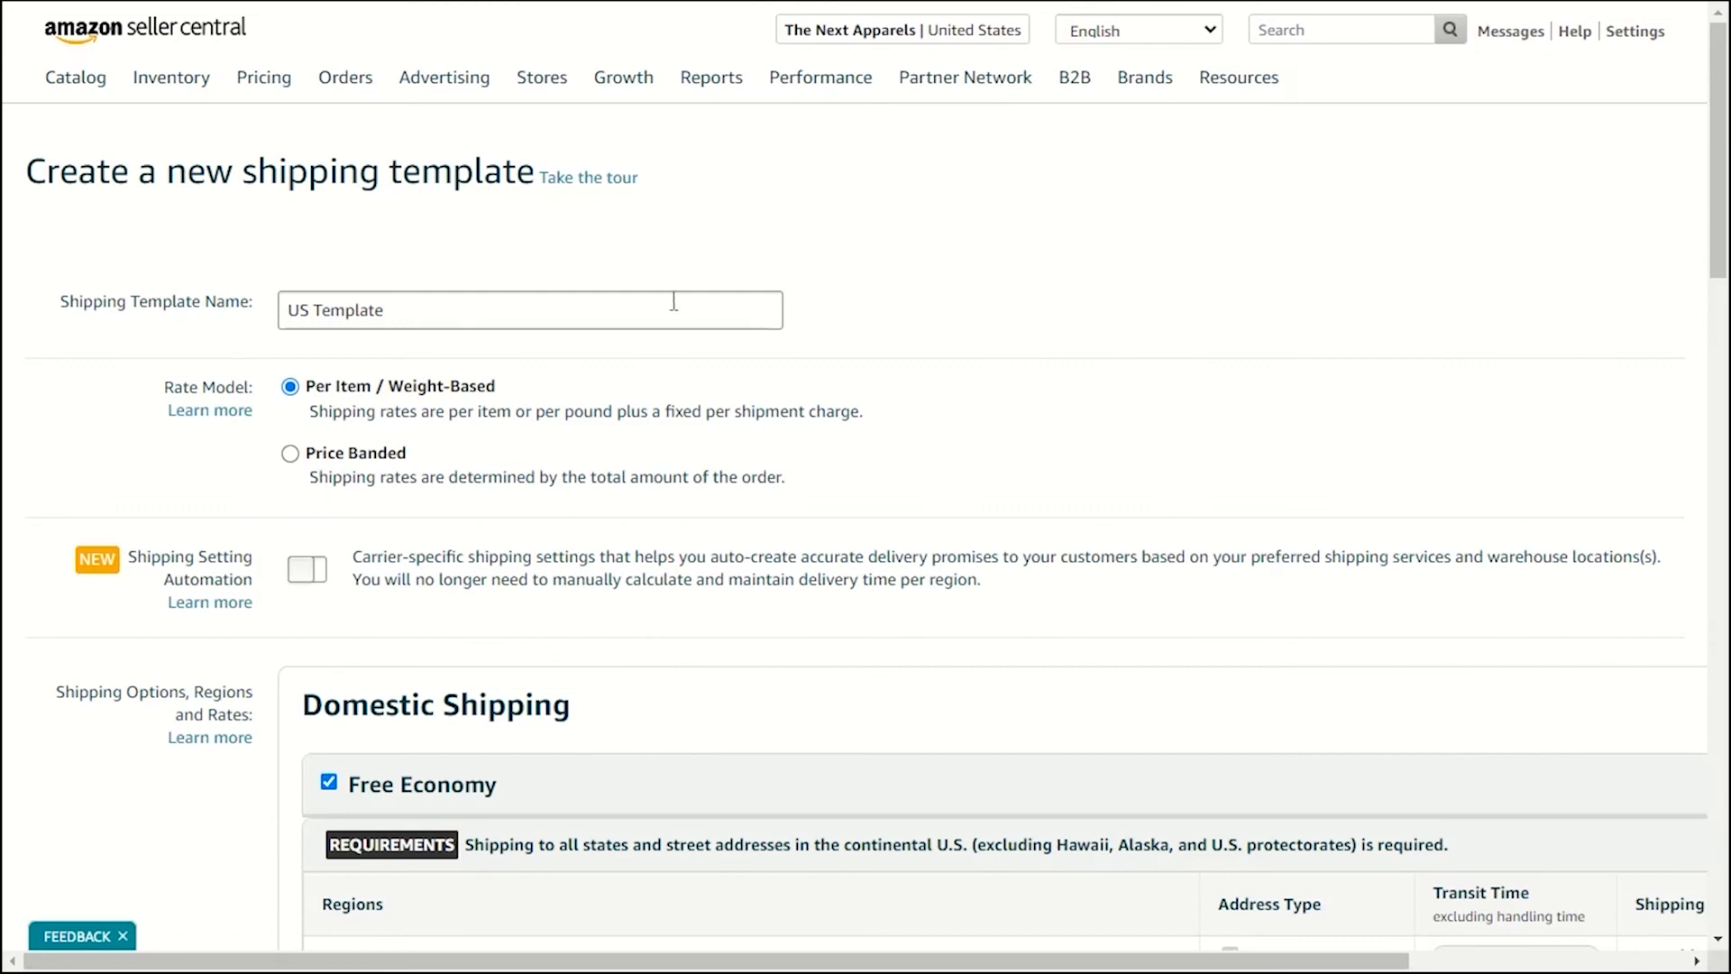
Name the new shipping template US-Template-Manual.
scroll(425, 558, "down", 3)
scroll(425, 558, "up", 1)
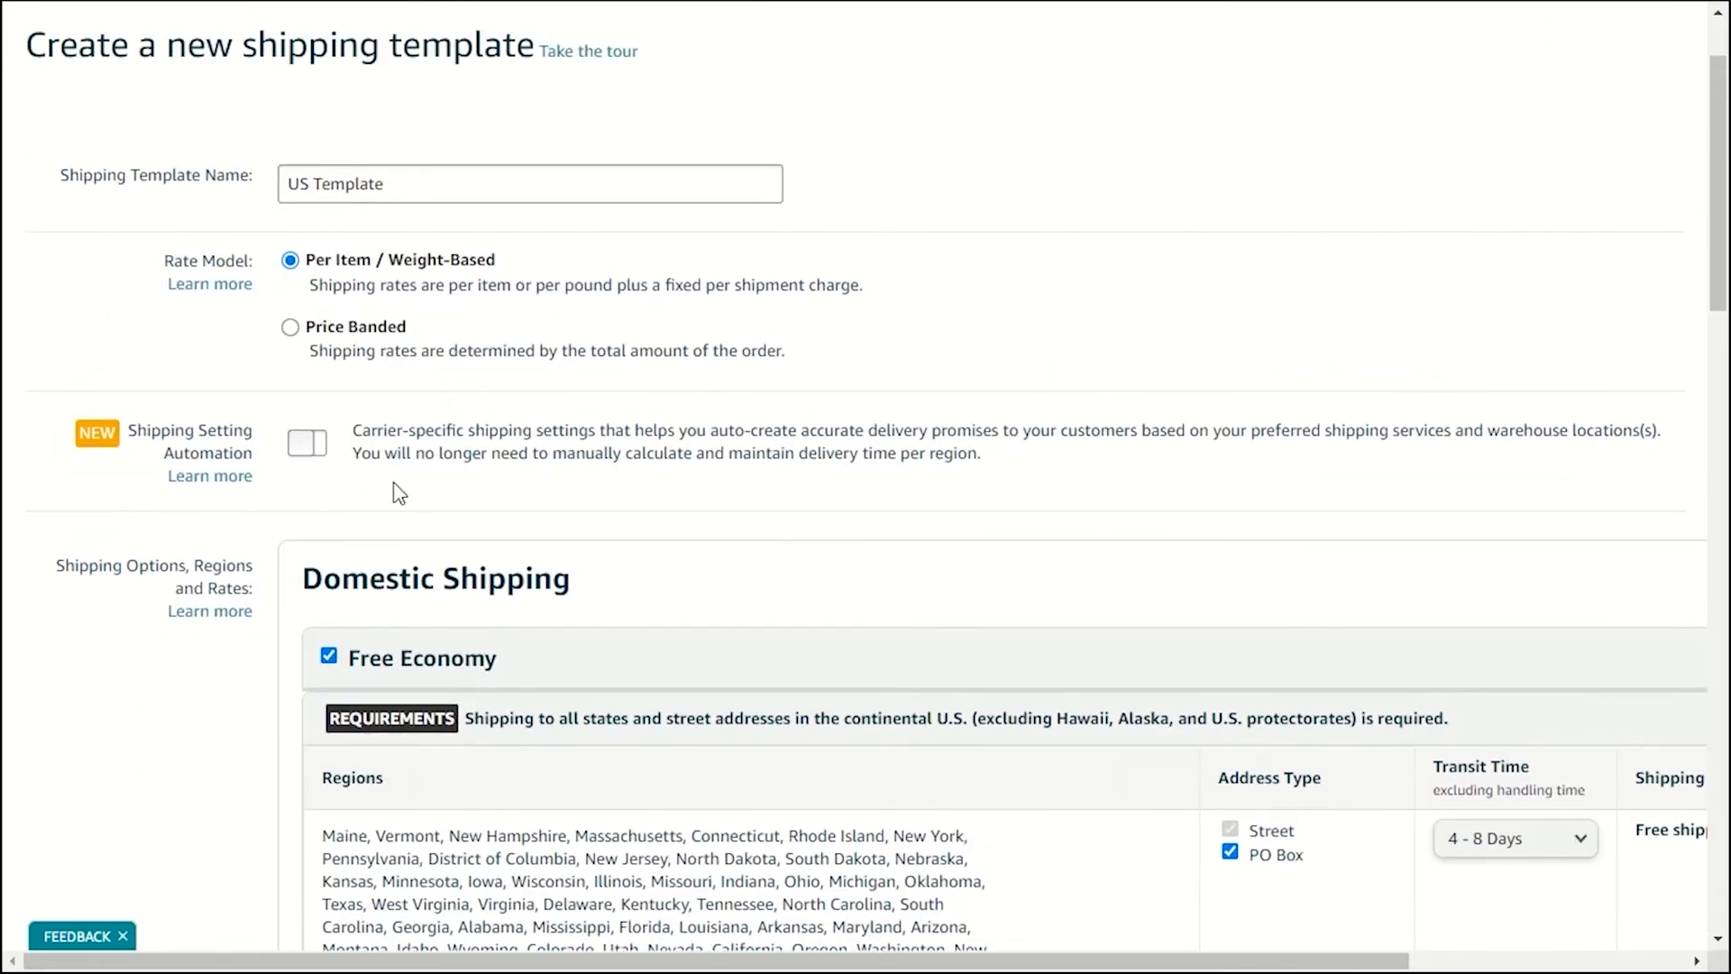
scroll(431, 502, "up", 1)
left_click(418, 316)
type("+")
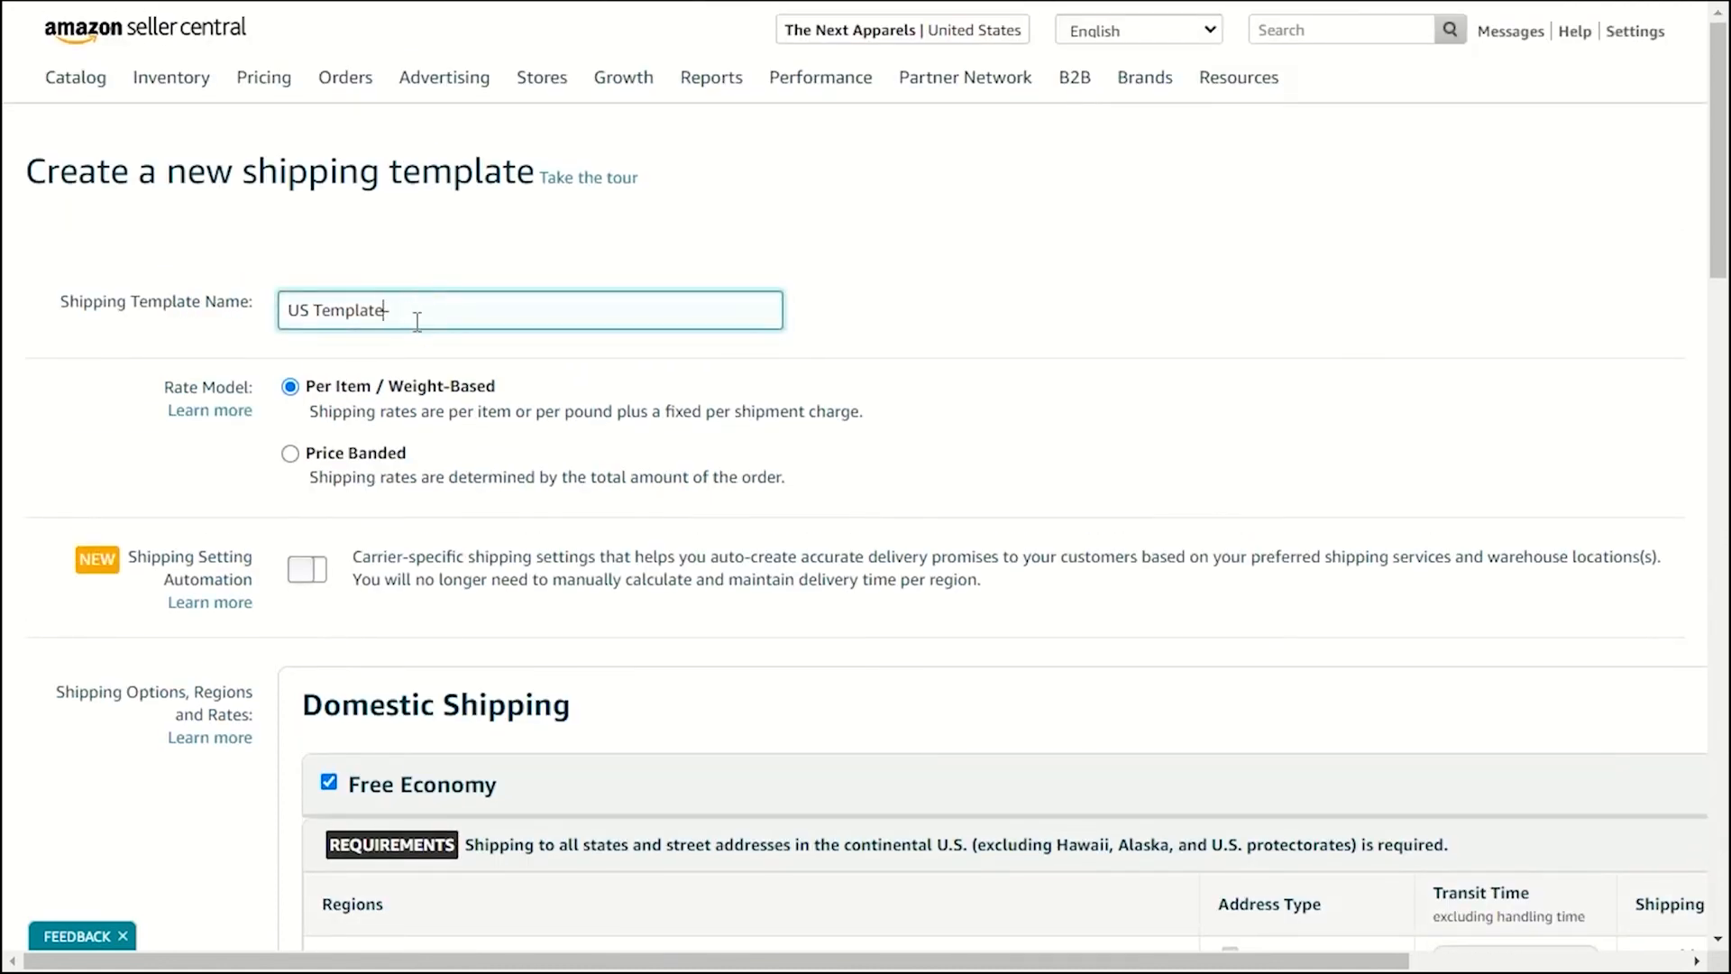
type("-")
scroll(438, 324, "down", 1)
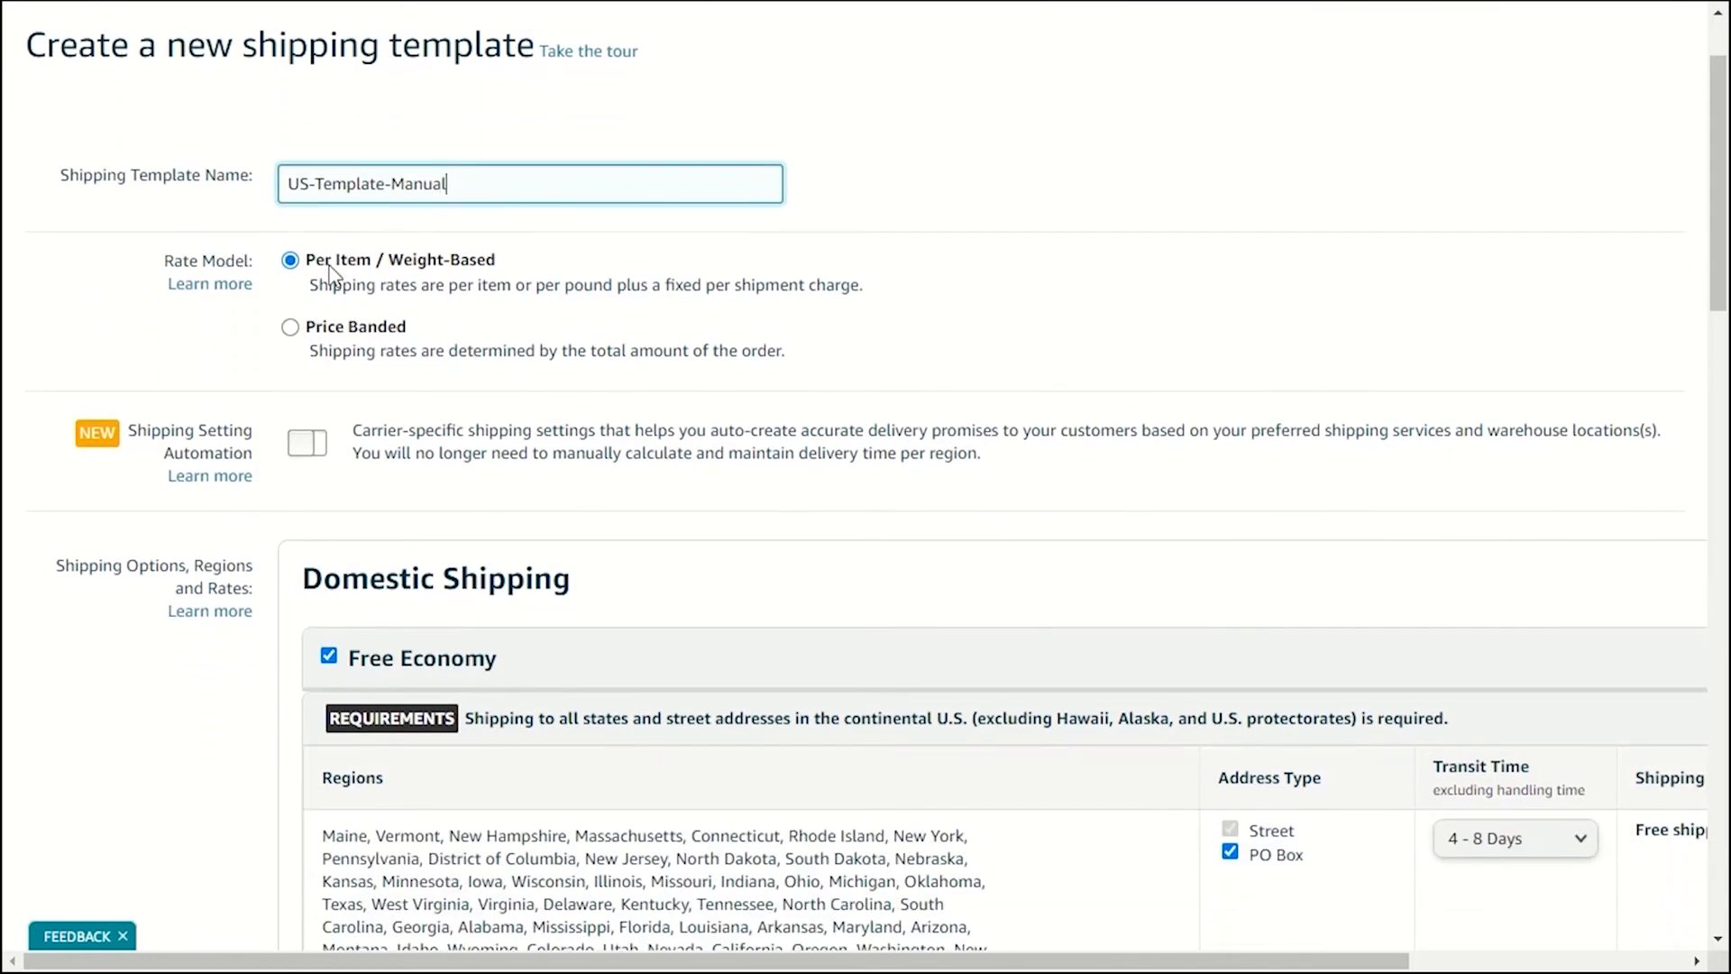
left_click(1227, 263)
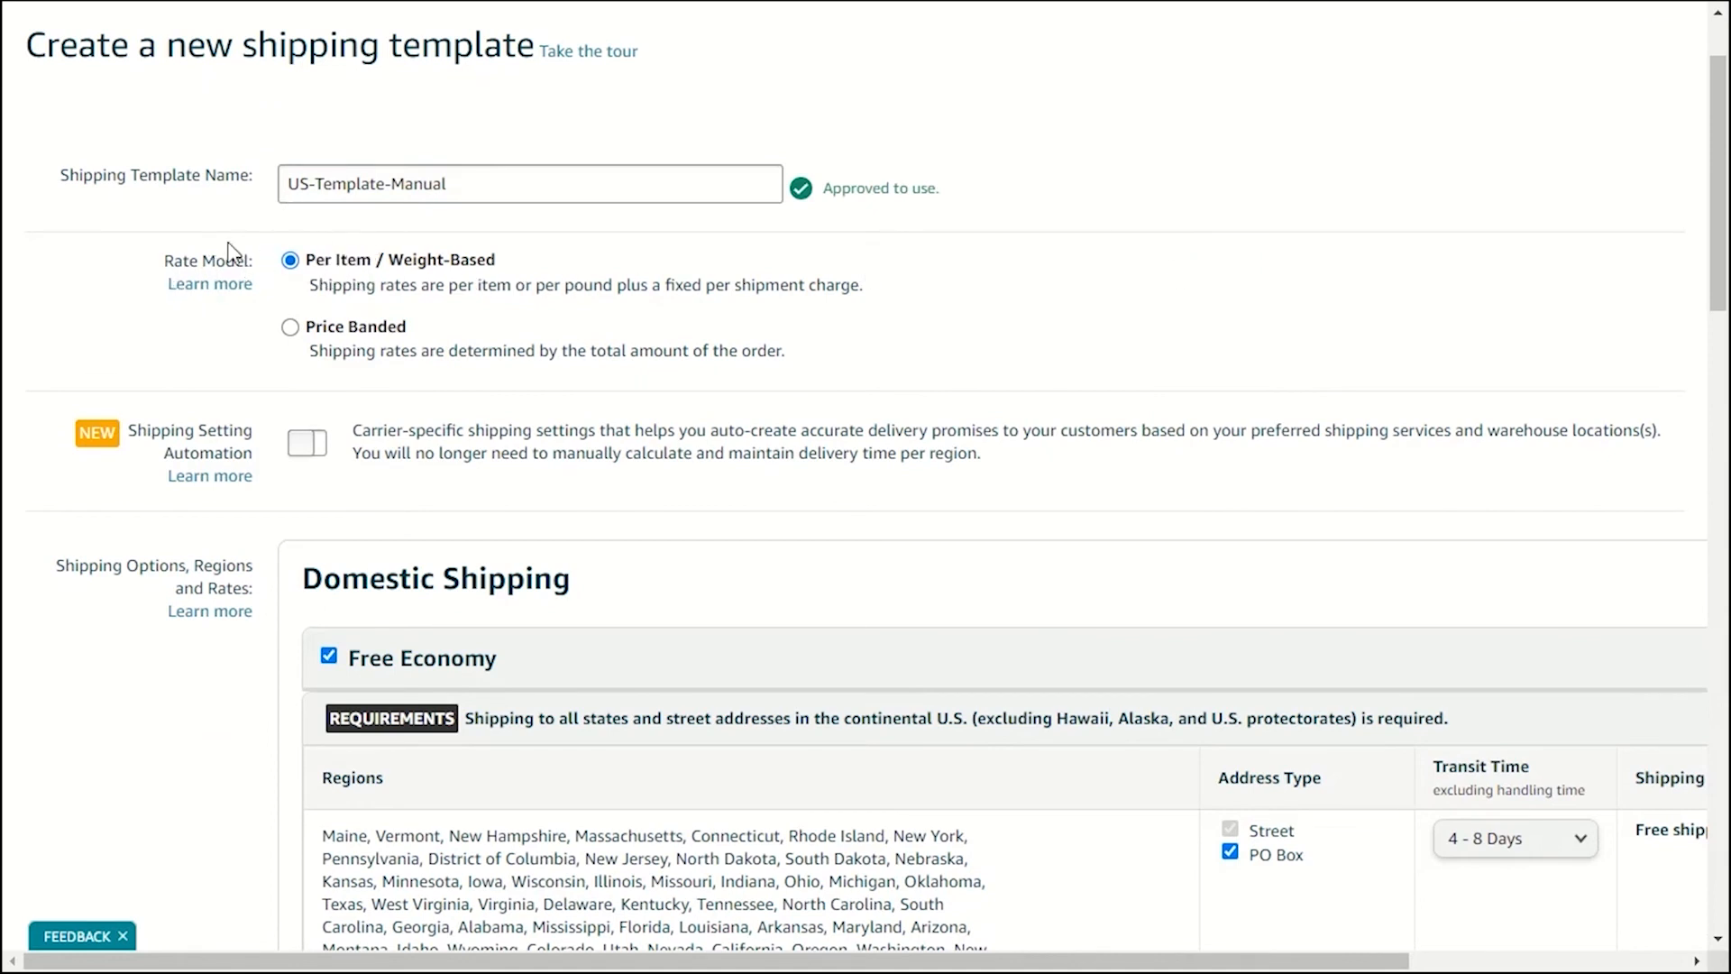
Disable the Free Economy option under Domestic Shipping and confirm its removal from the template.
scroll(541, 279, "down", 2)
scroll(293, 255, "down", 2)
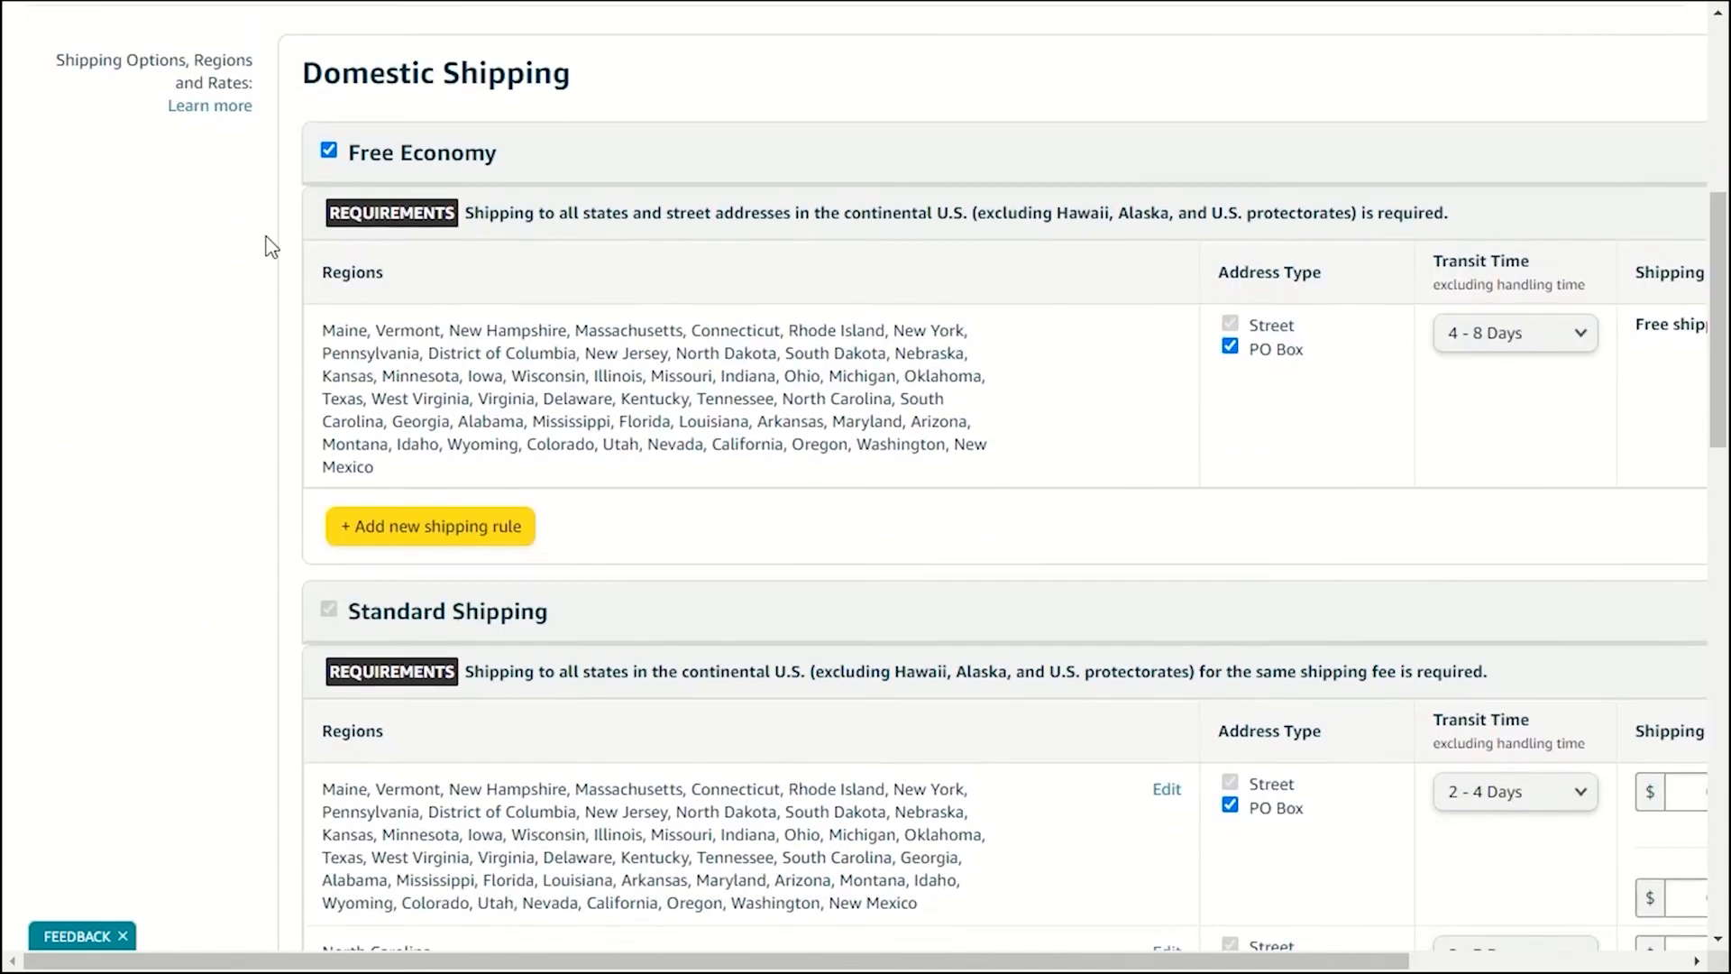
scroll(279, 245, "up", 2)
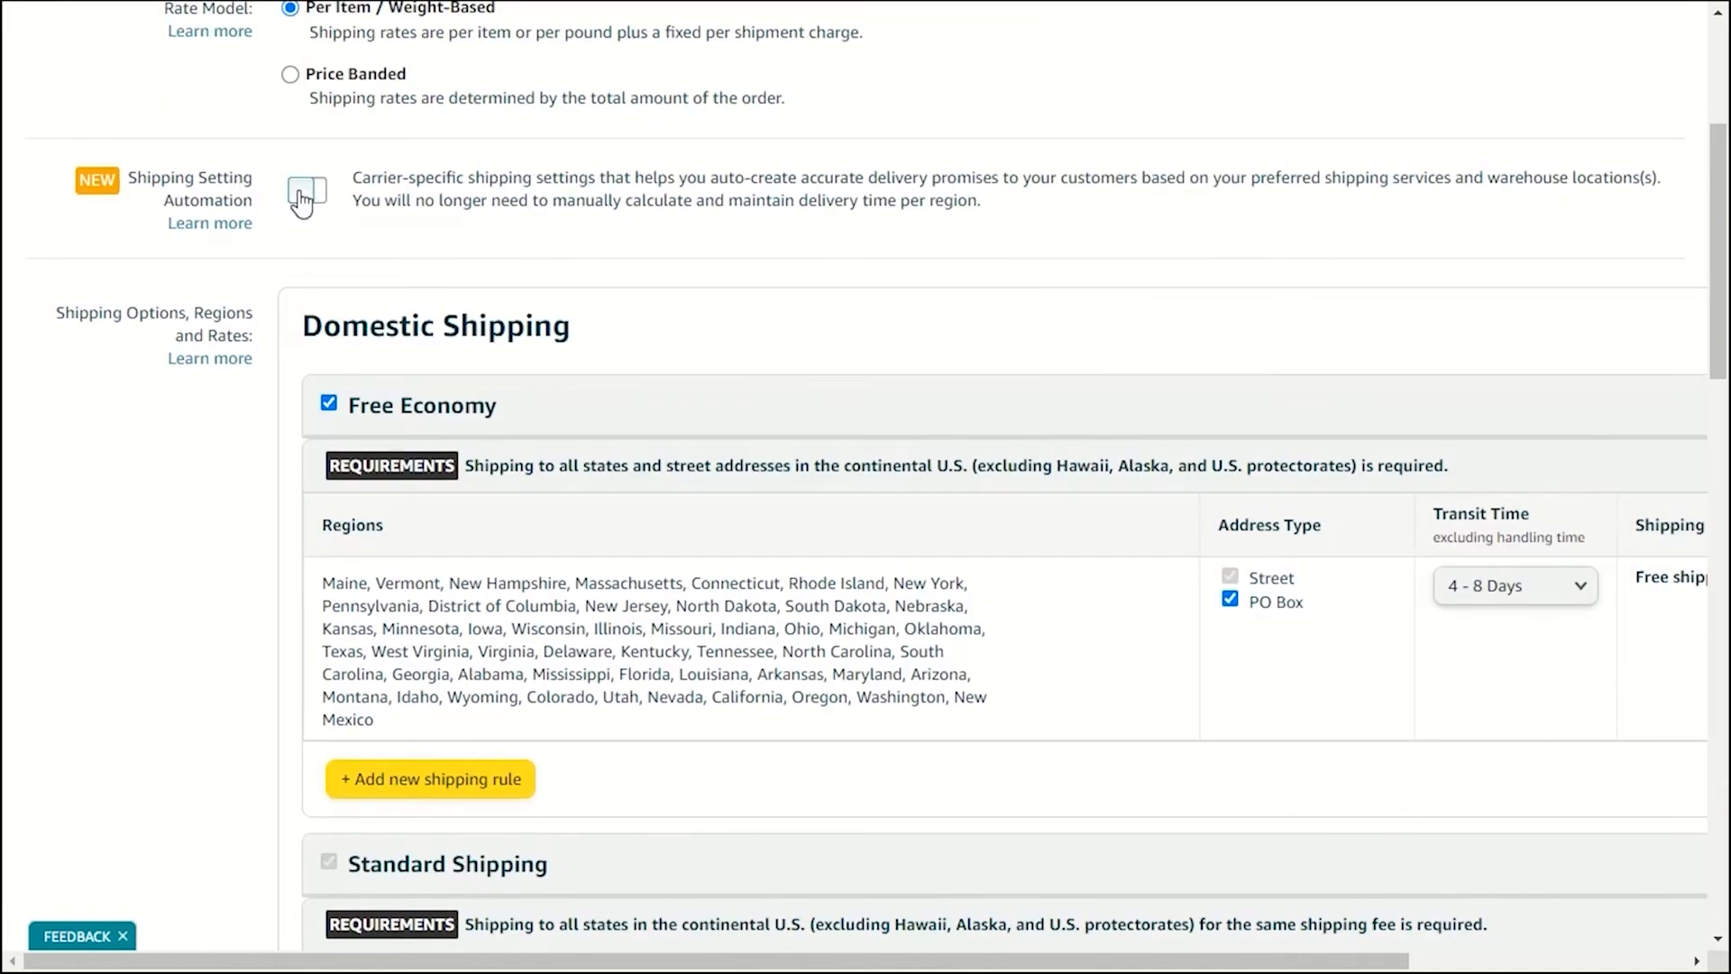
scroll(302, 206, "down", 1)
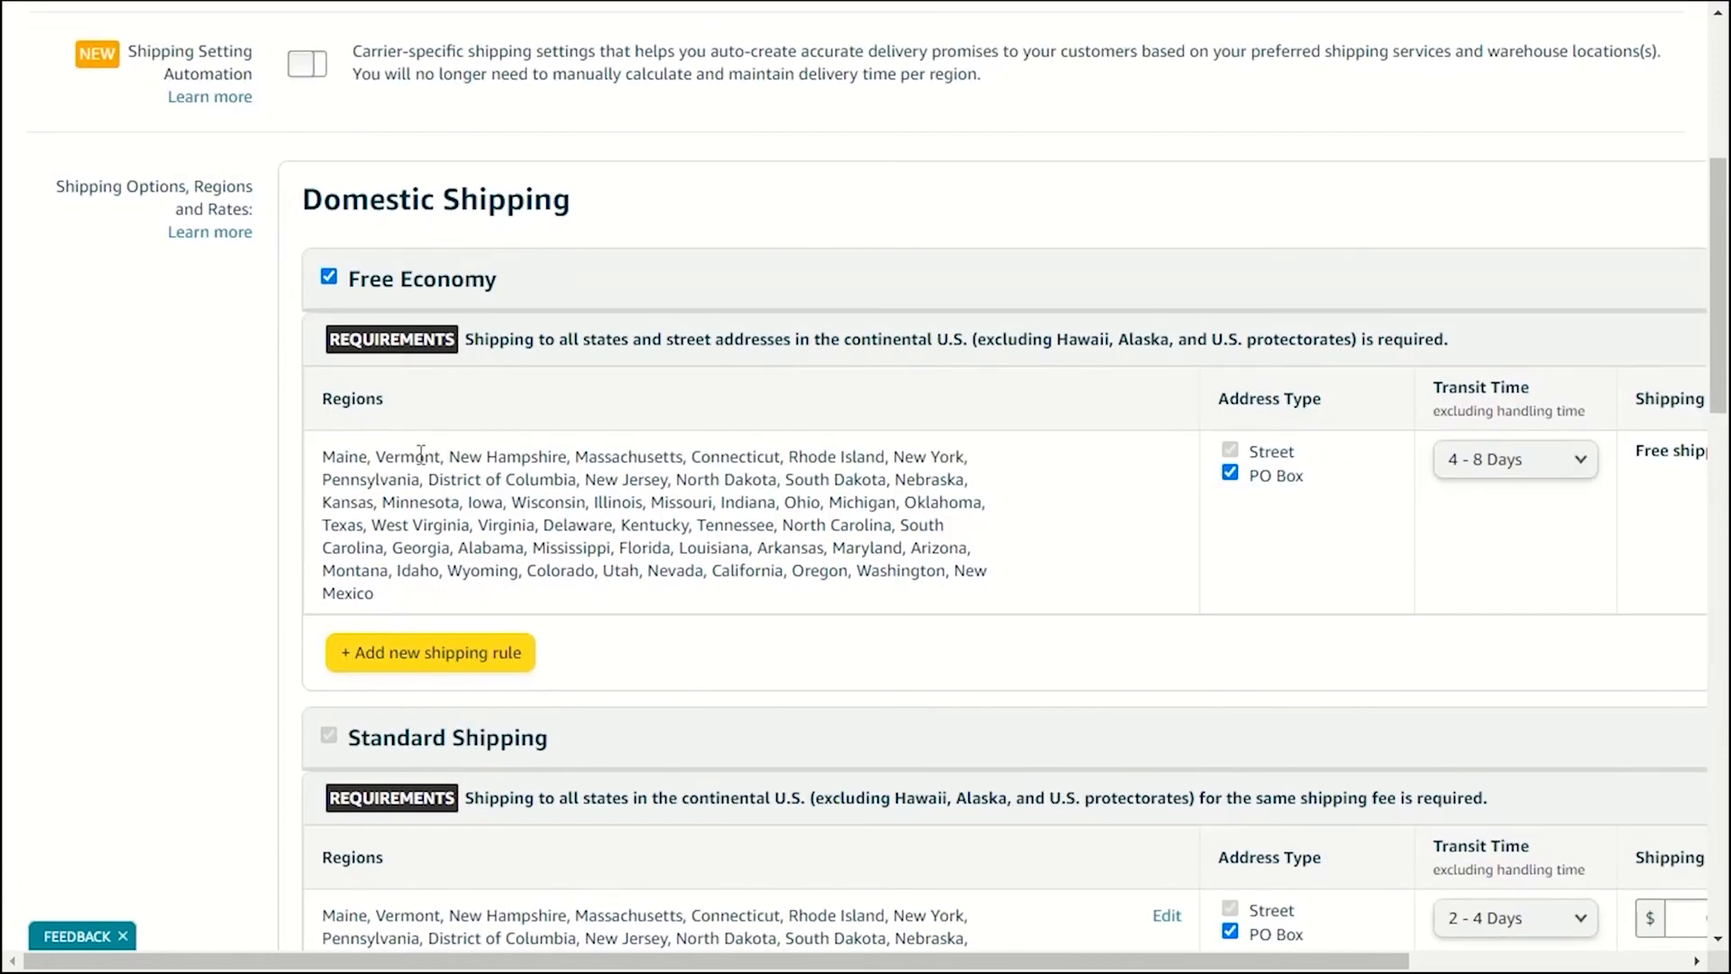
left_click(331, 281)
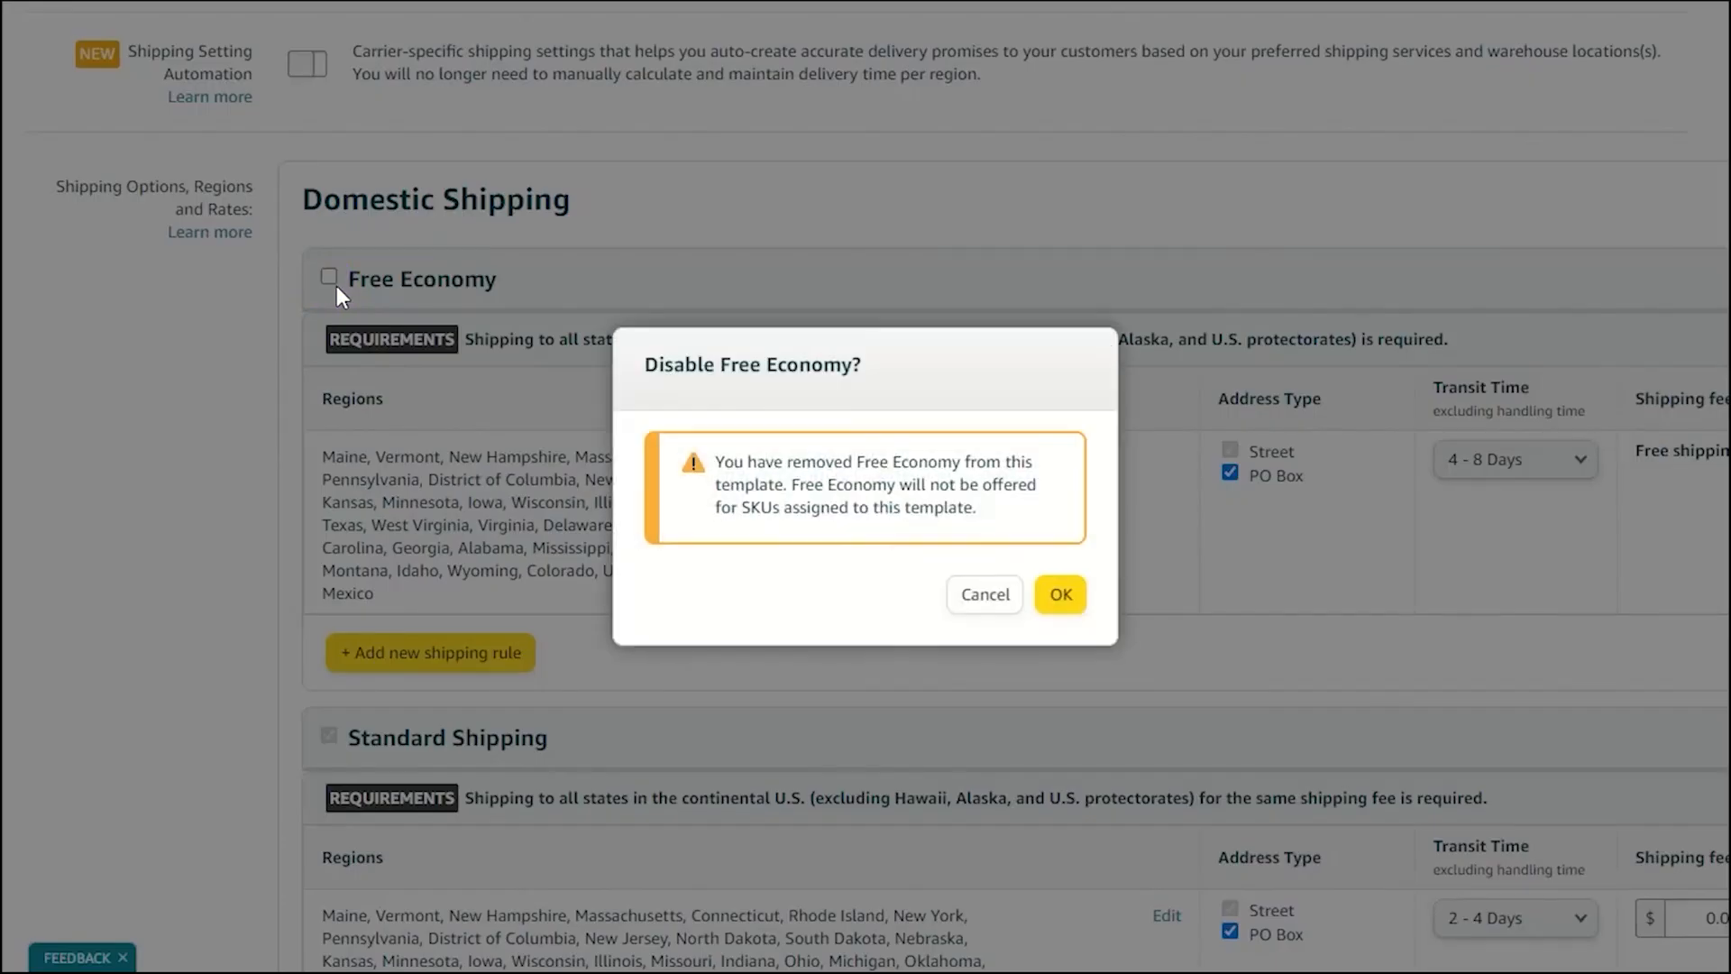
left_click(1060, 592)
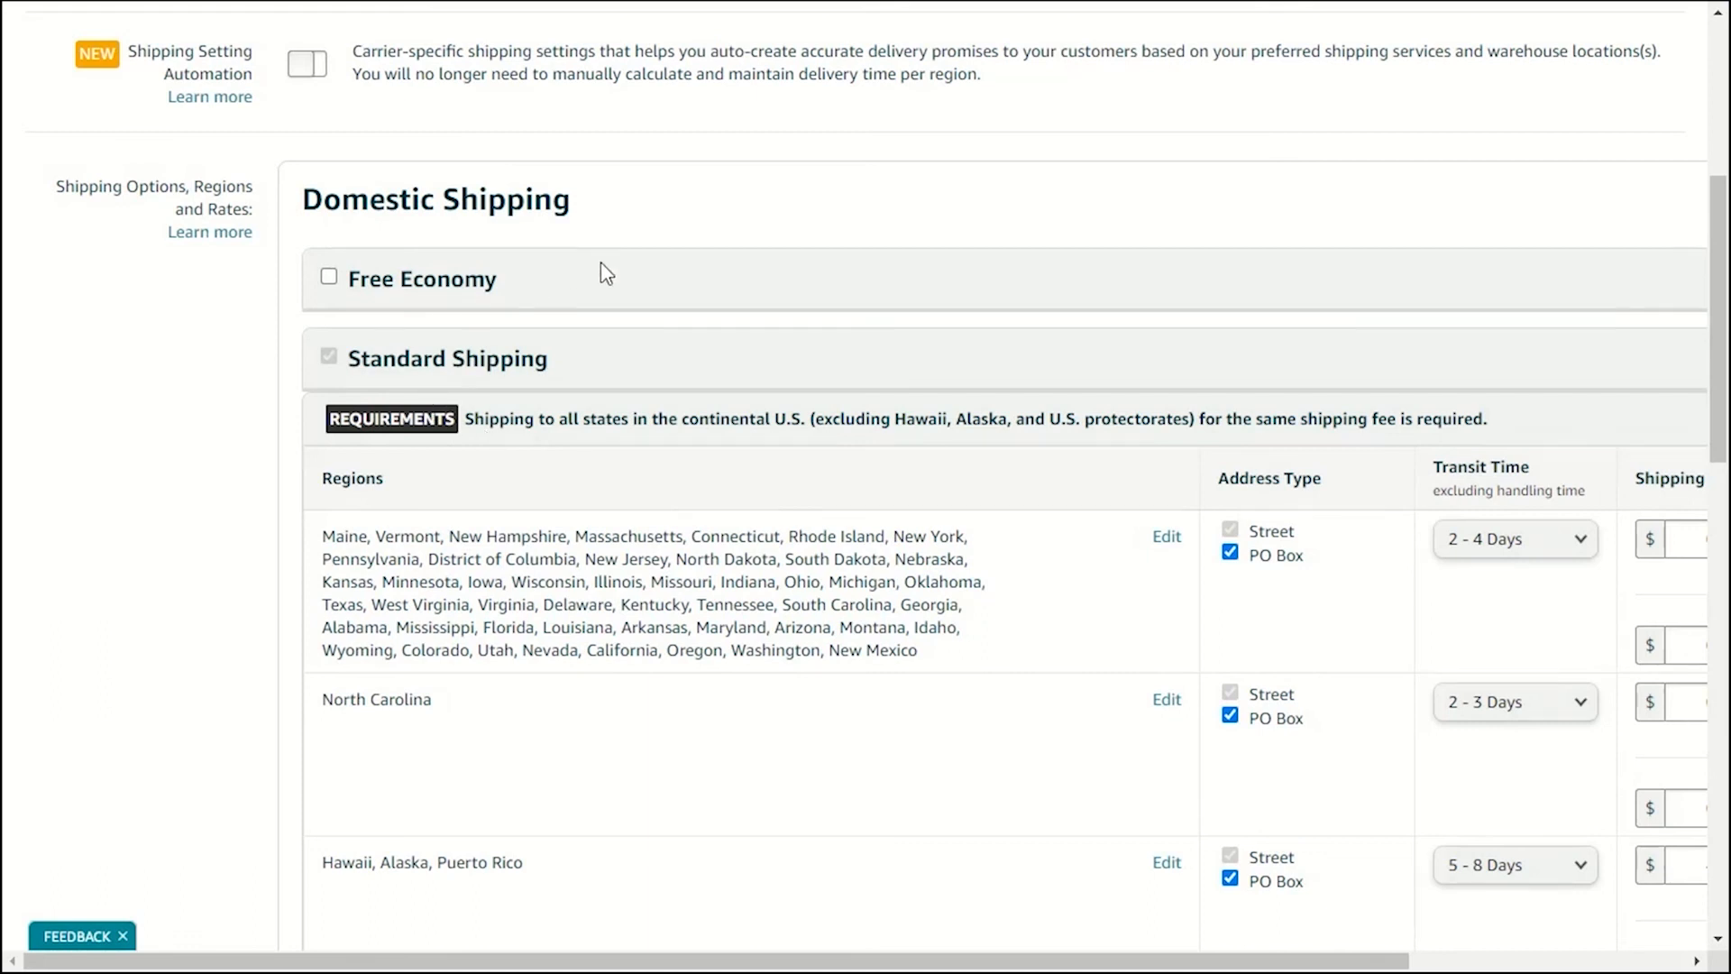
Review the remaining domestic shipping services, examining their regions, transit times and shipping fees.
scroll(357, 430, "down", 1)
scroll(367, 442, "down", 10)
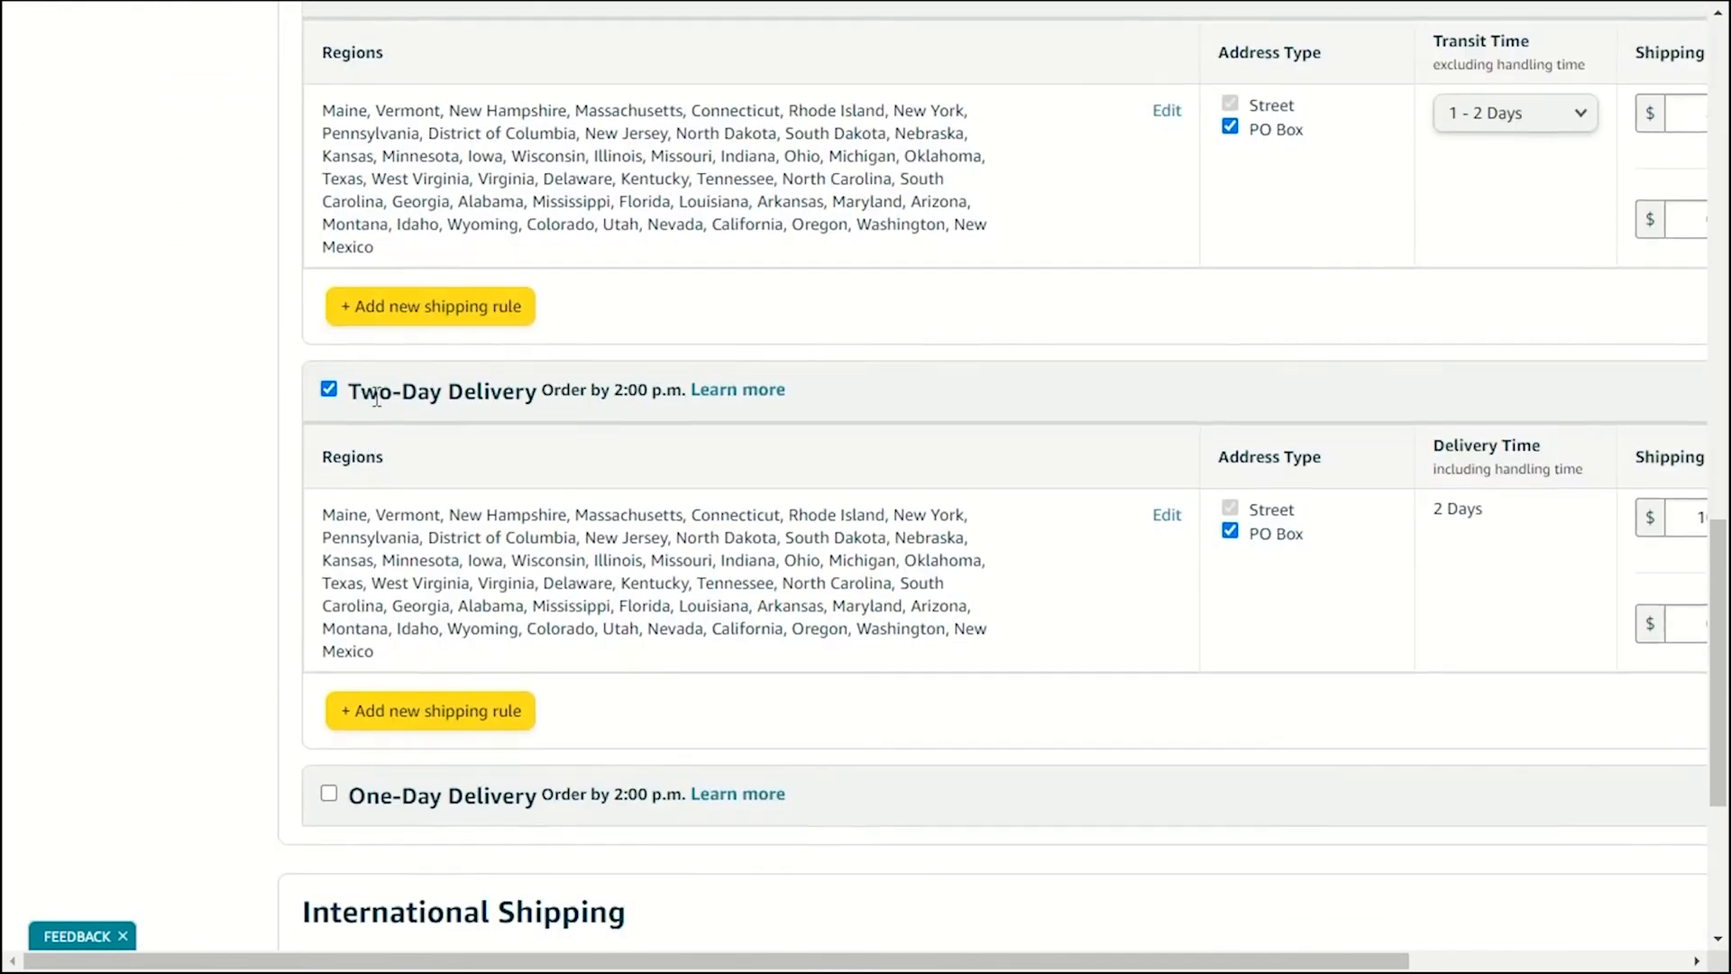
scroll(378, 396, "up", 11)
scroll(324, 259, "down", 5)
scroll(337, 402, "down", 2)
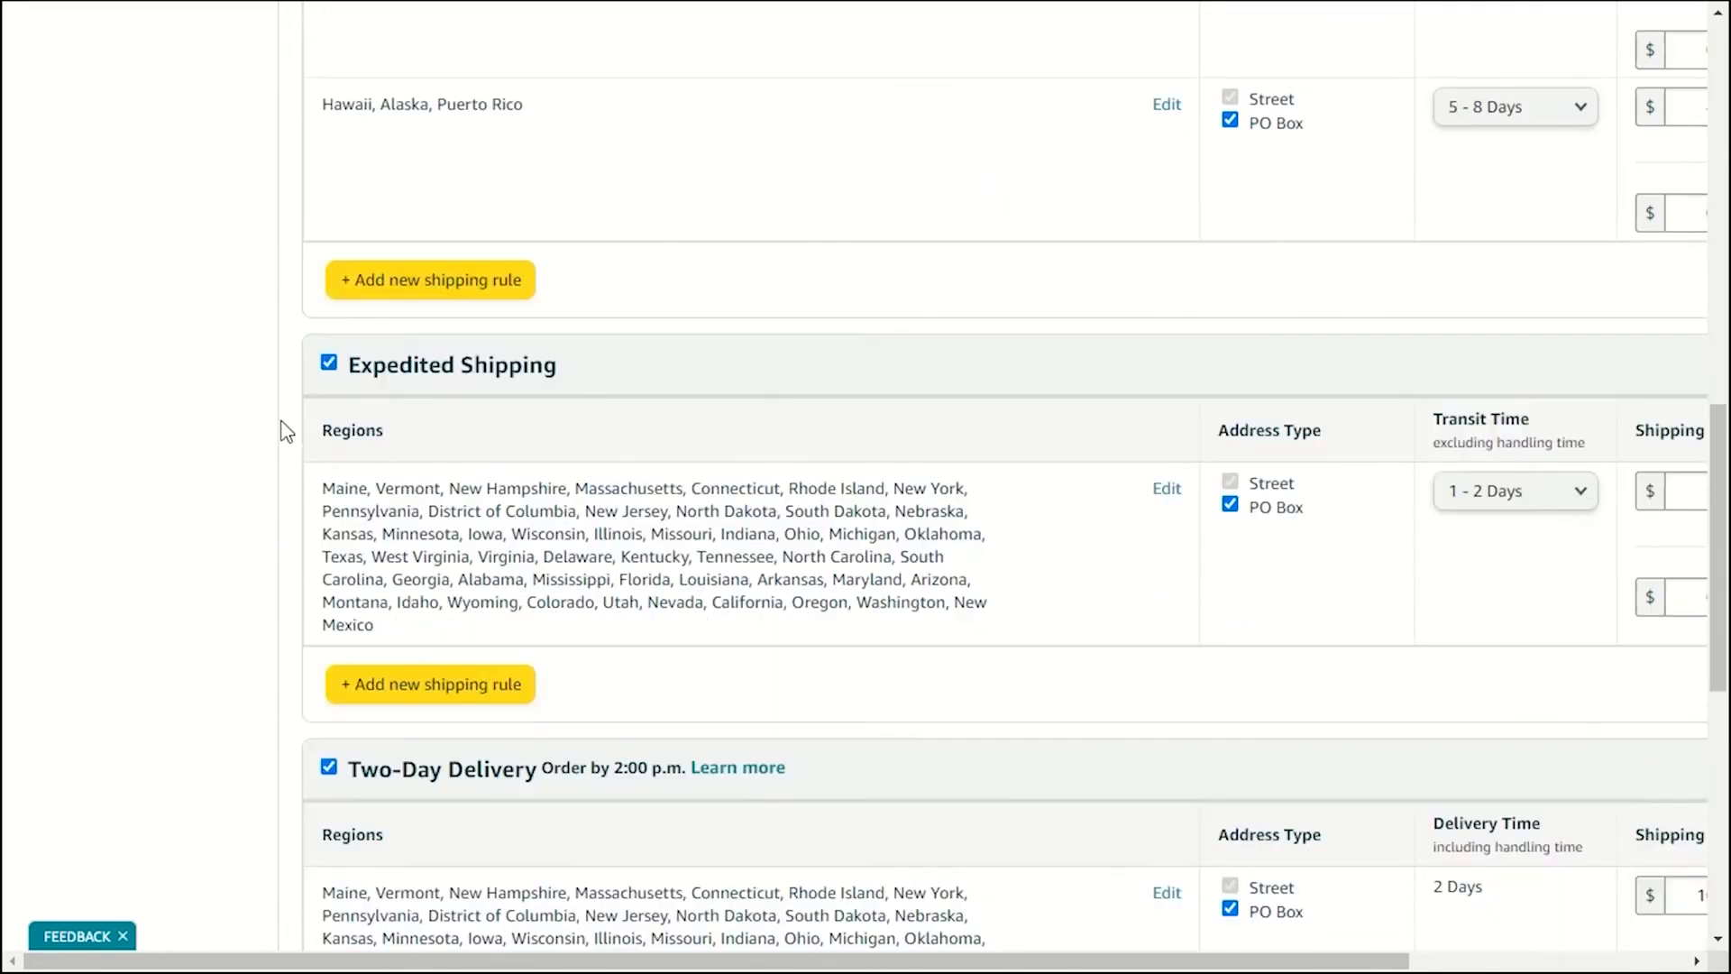
scroll(329, 378, "down", 4)
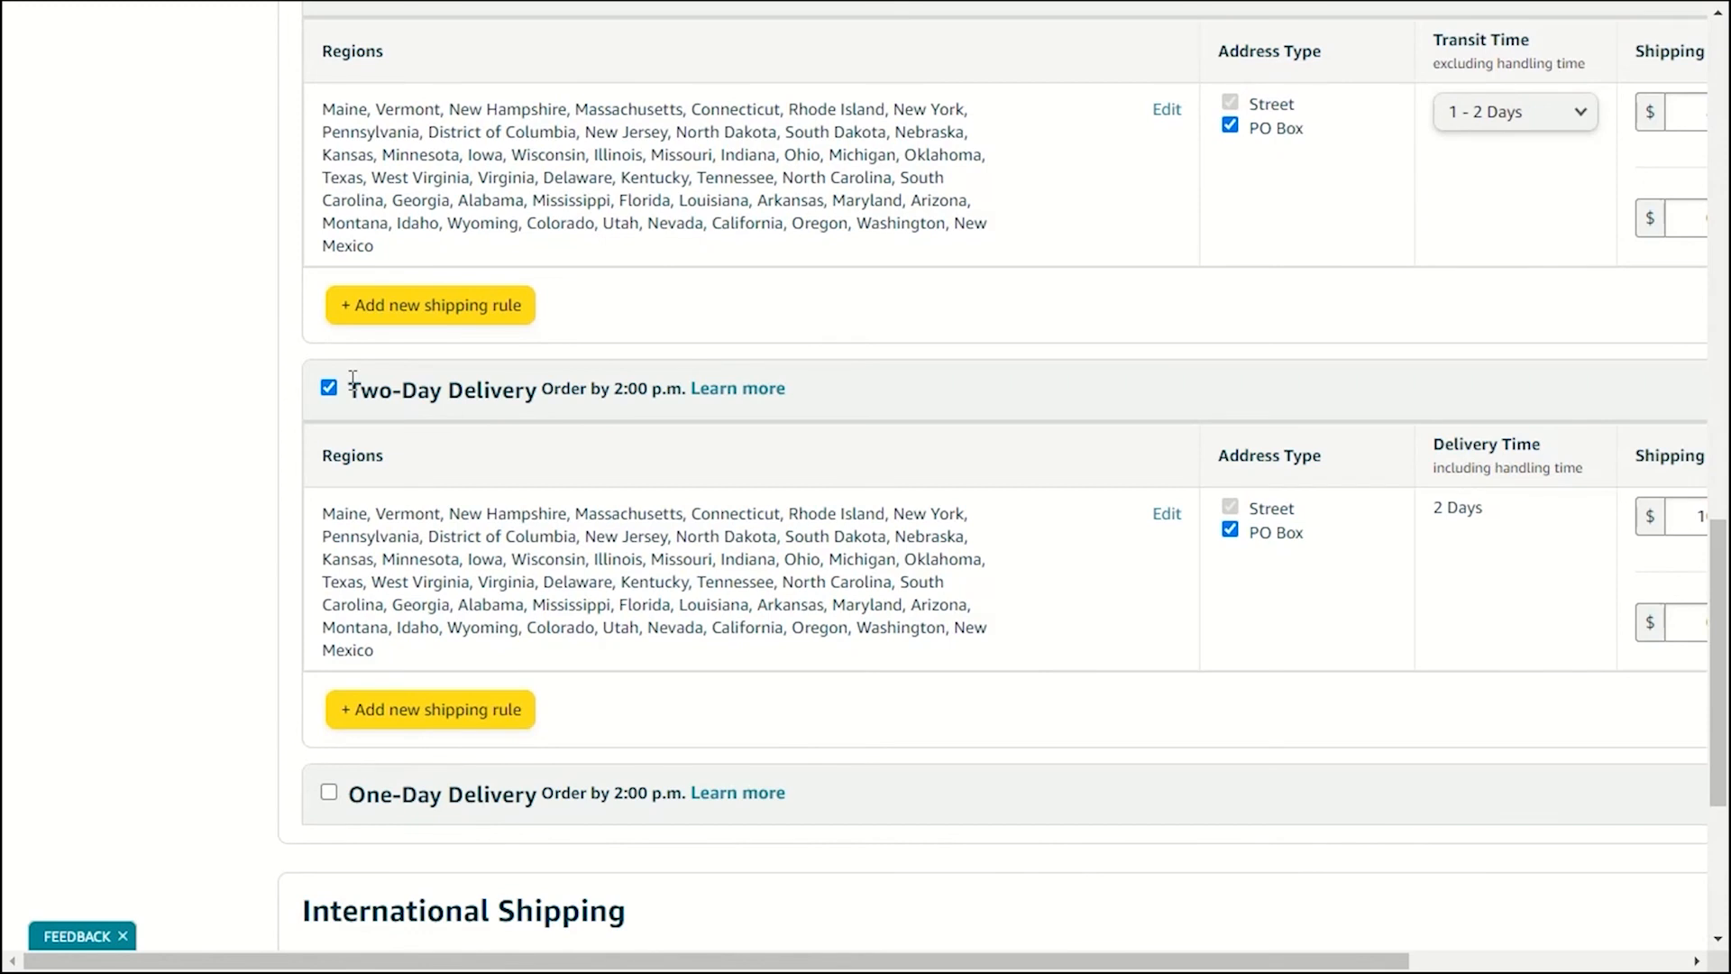
scroll(726, 355, "up", 10)
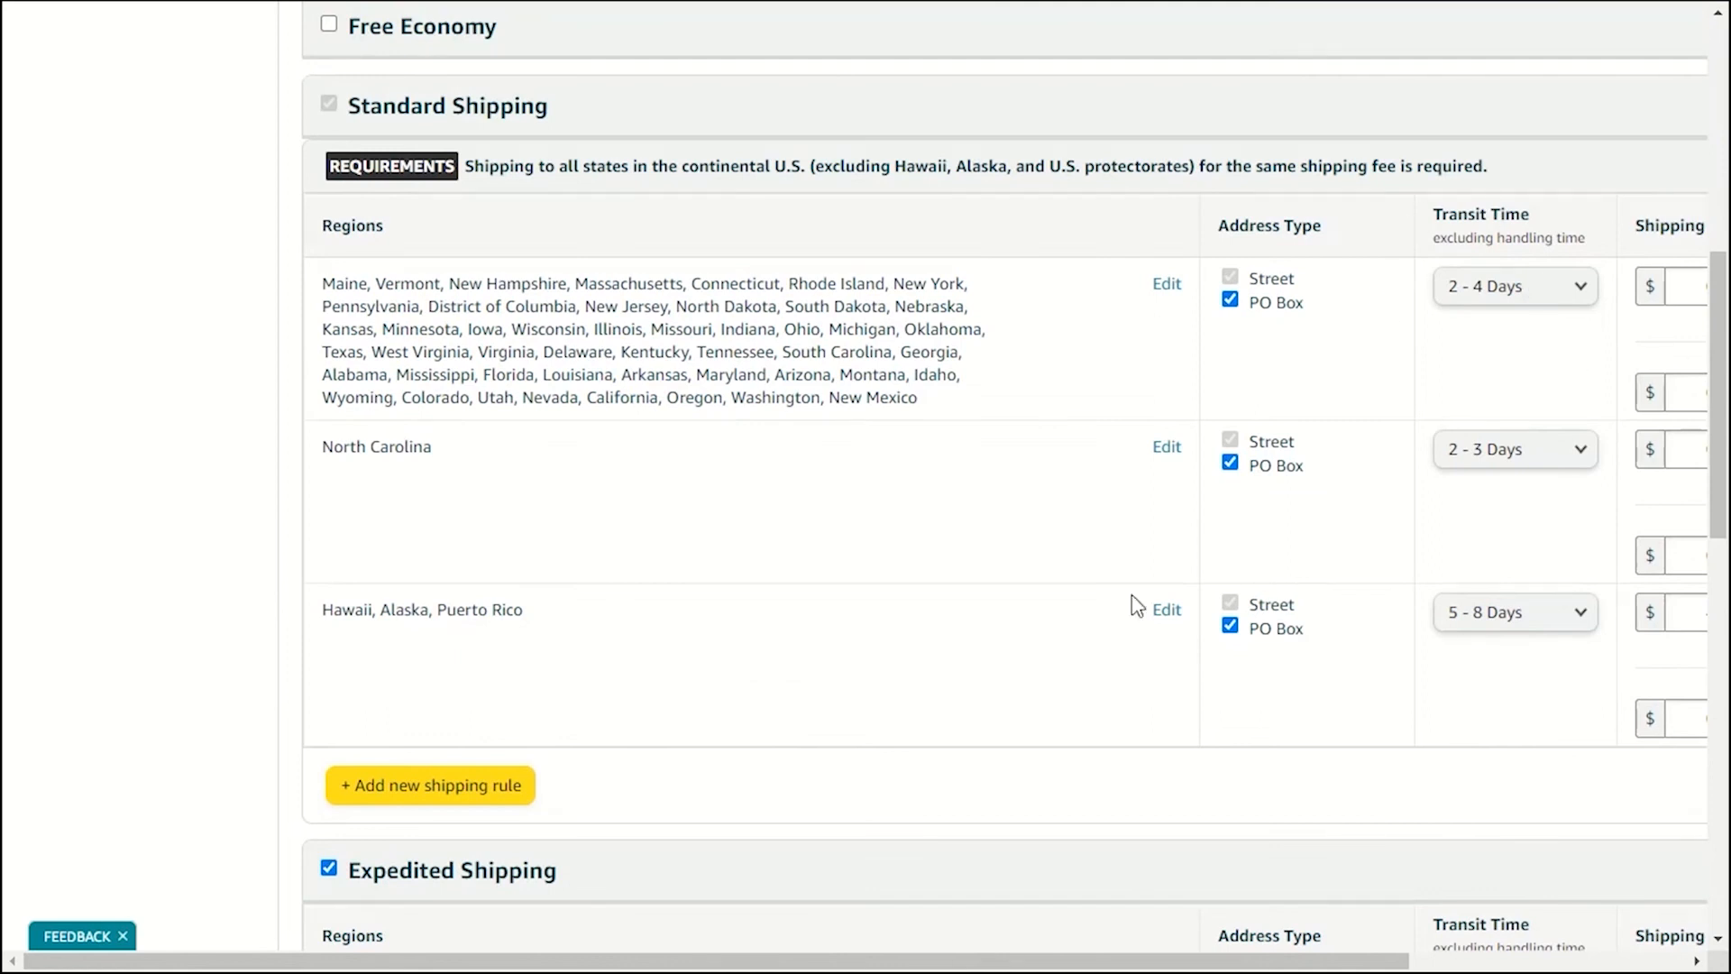
left_click_drag(1008, 961, 1138, 961)
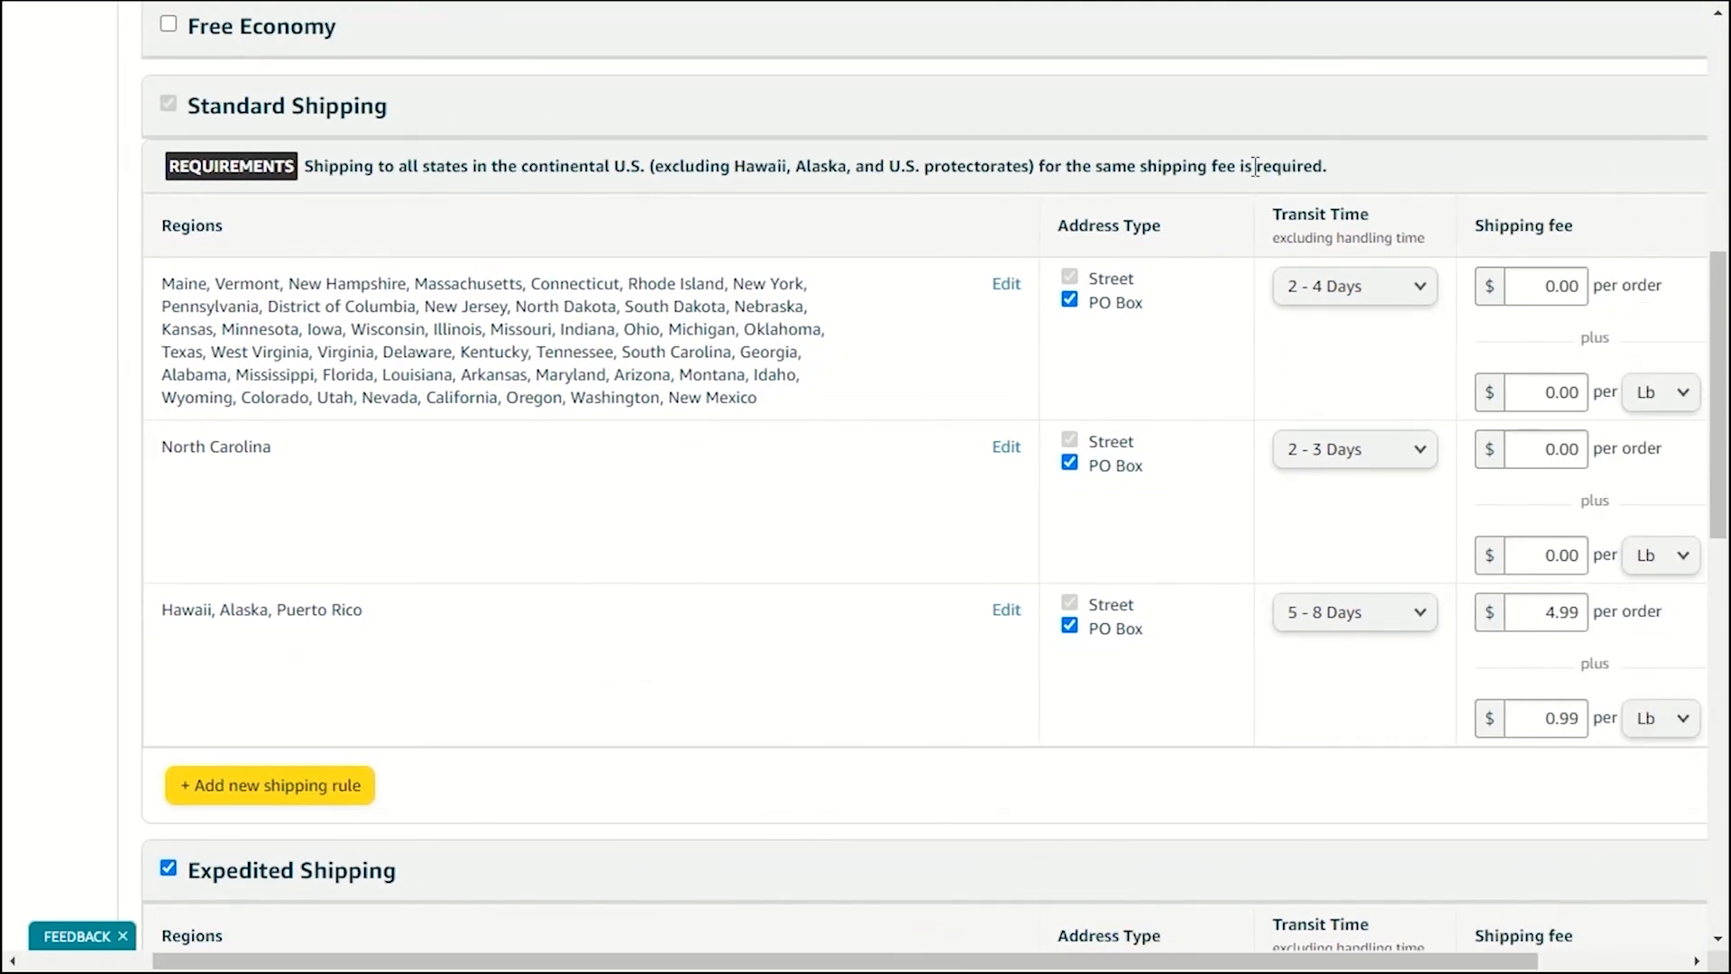
For the main continental states under domestic Standard Shipping, choose 2 - 4 Days transit and set the fee to $5.99 per order plus $0.99 per Lb.
left_click(1344, 284)
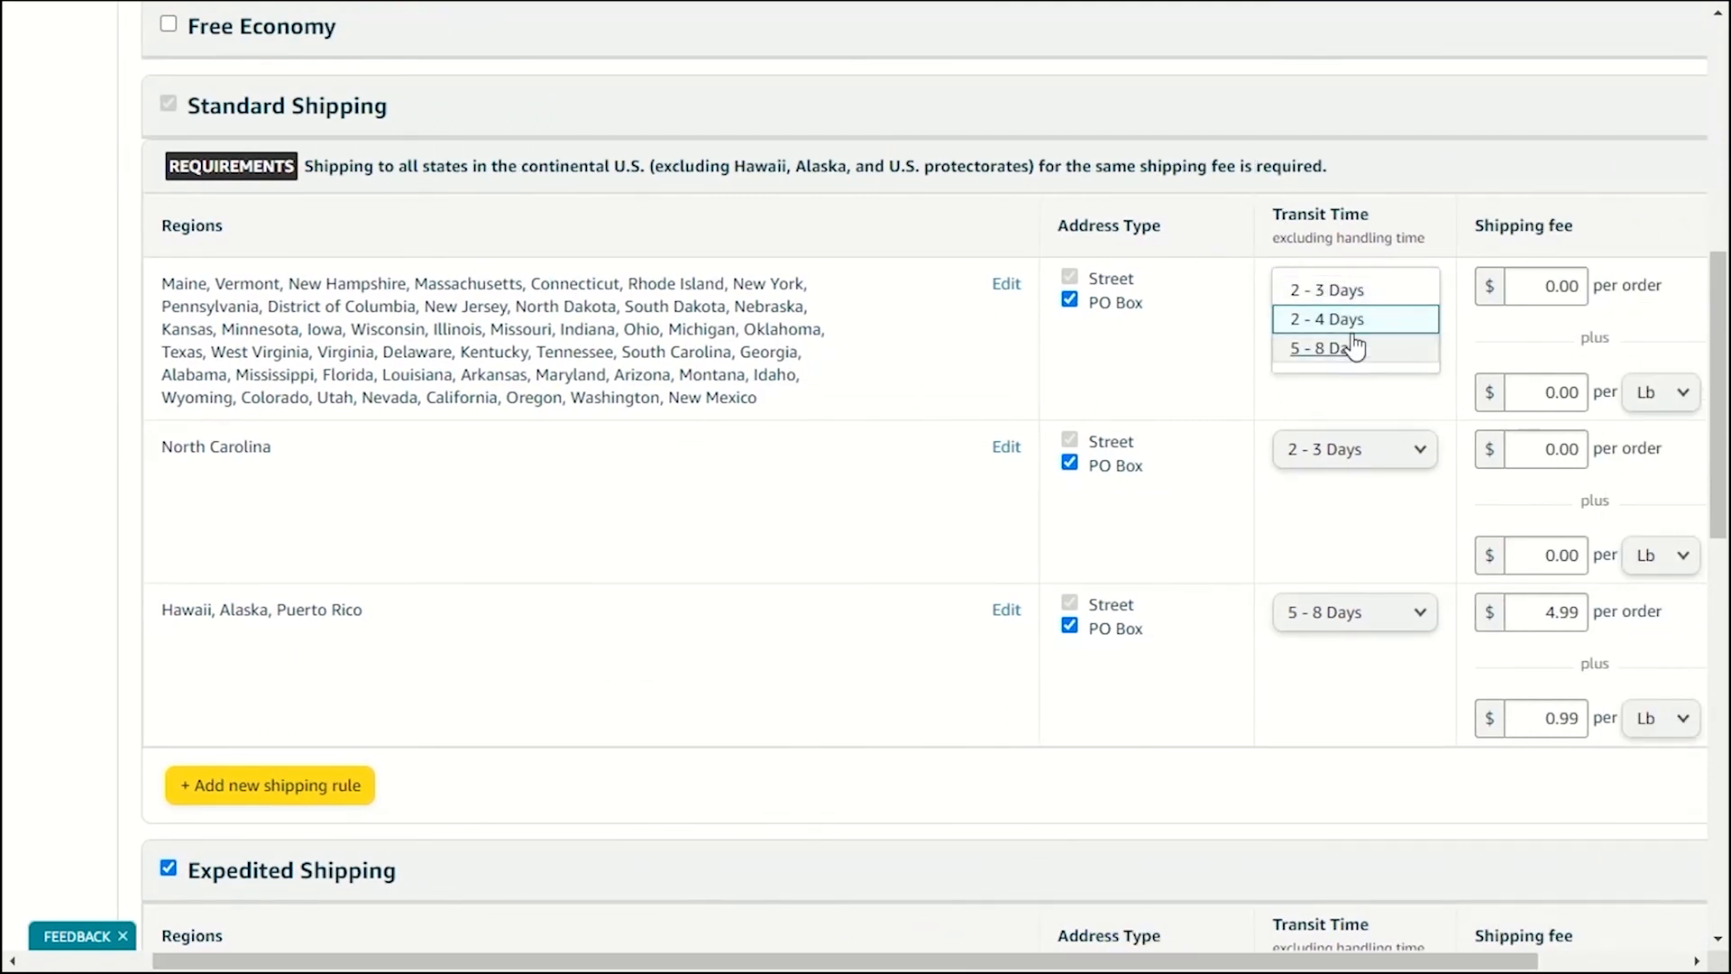
scroll(1352, 340, "down", 1)
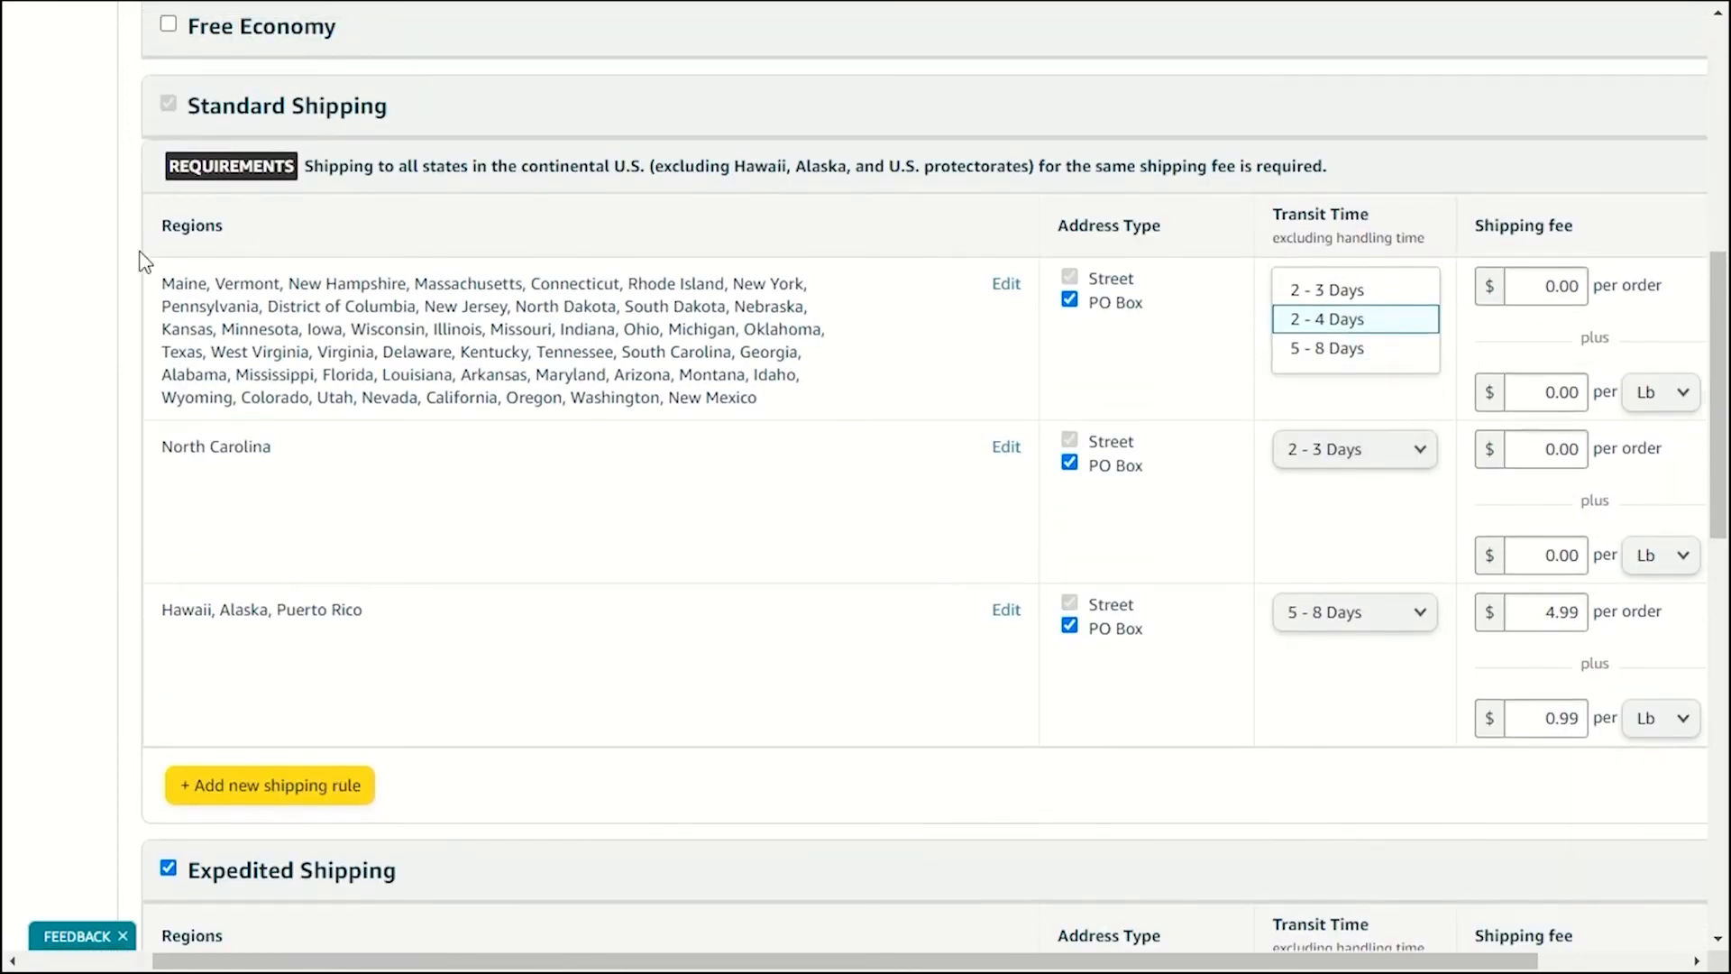
left_click(959, 340)
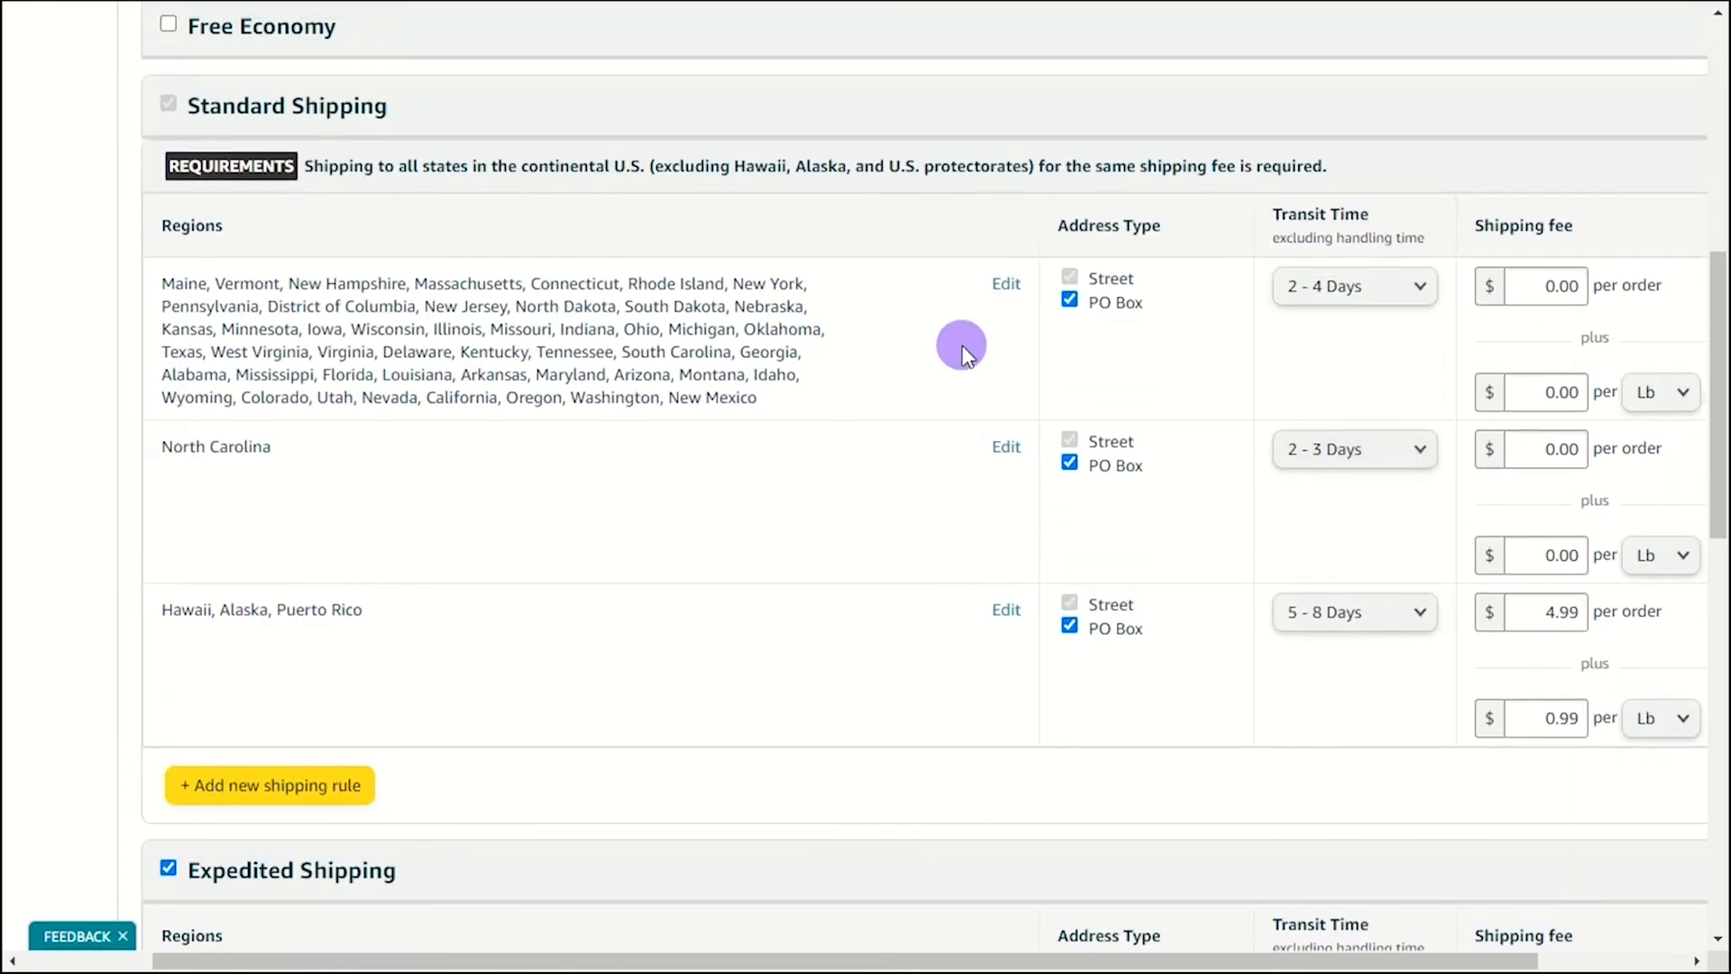
left_click(1356, 289)
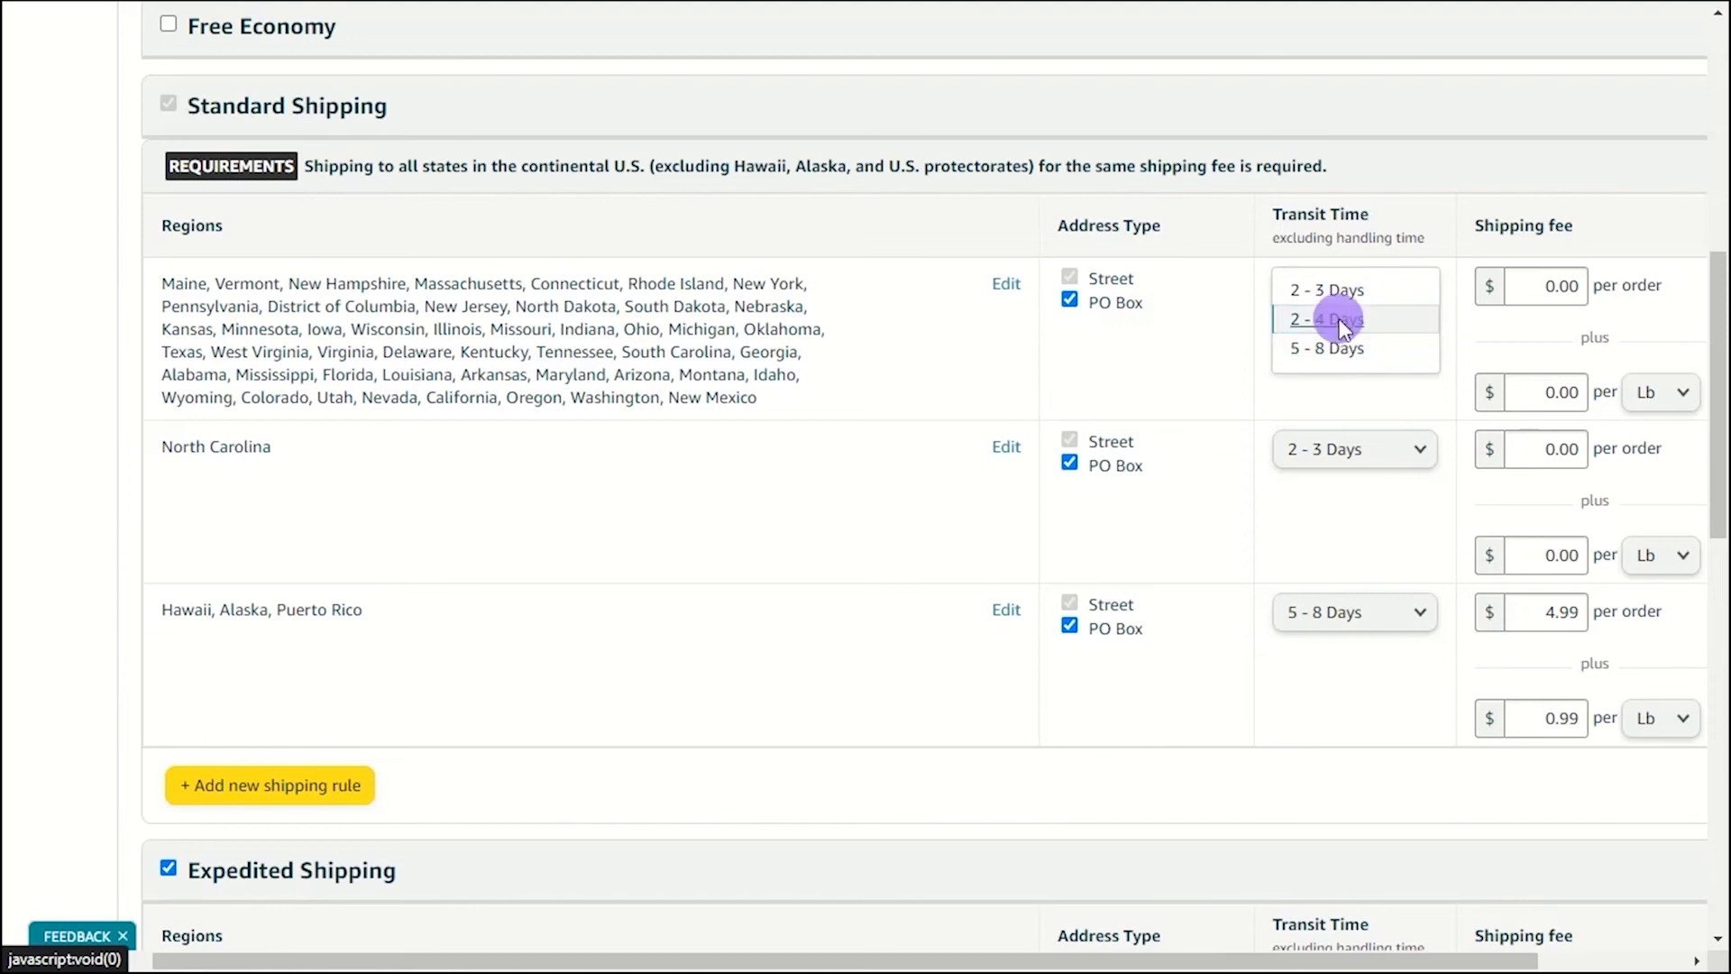
left_click(1340, 320)
left_click(1563, 298)
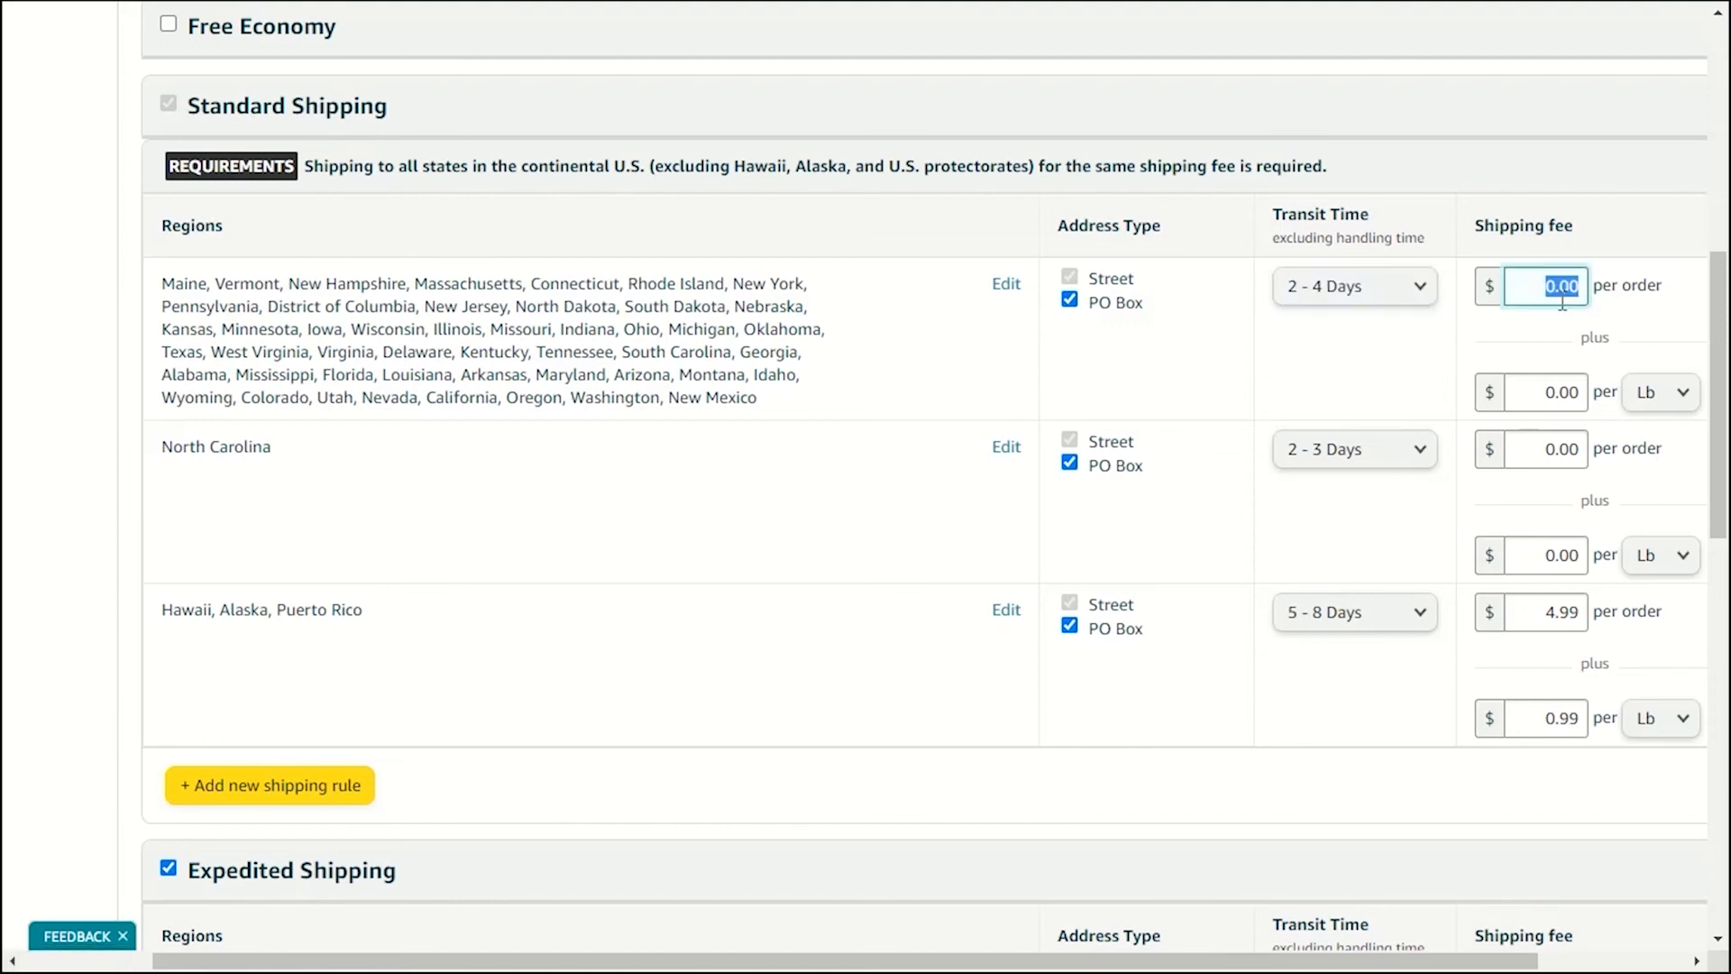
type("5.99")
left_click(1566, 387)
key("BackSpace")
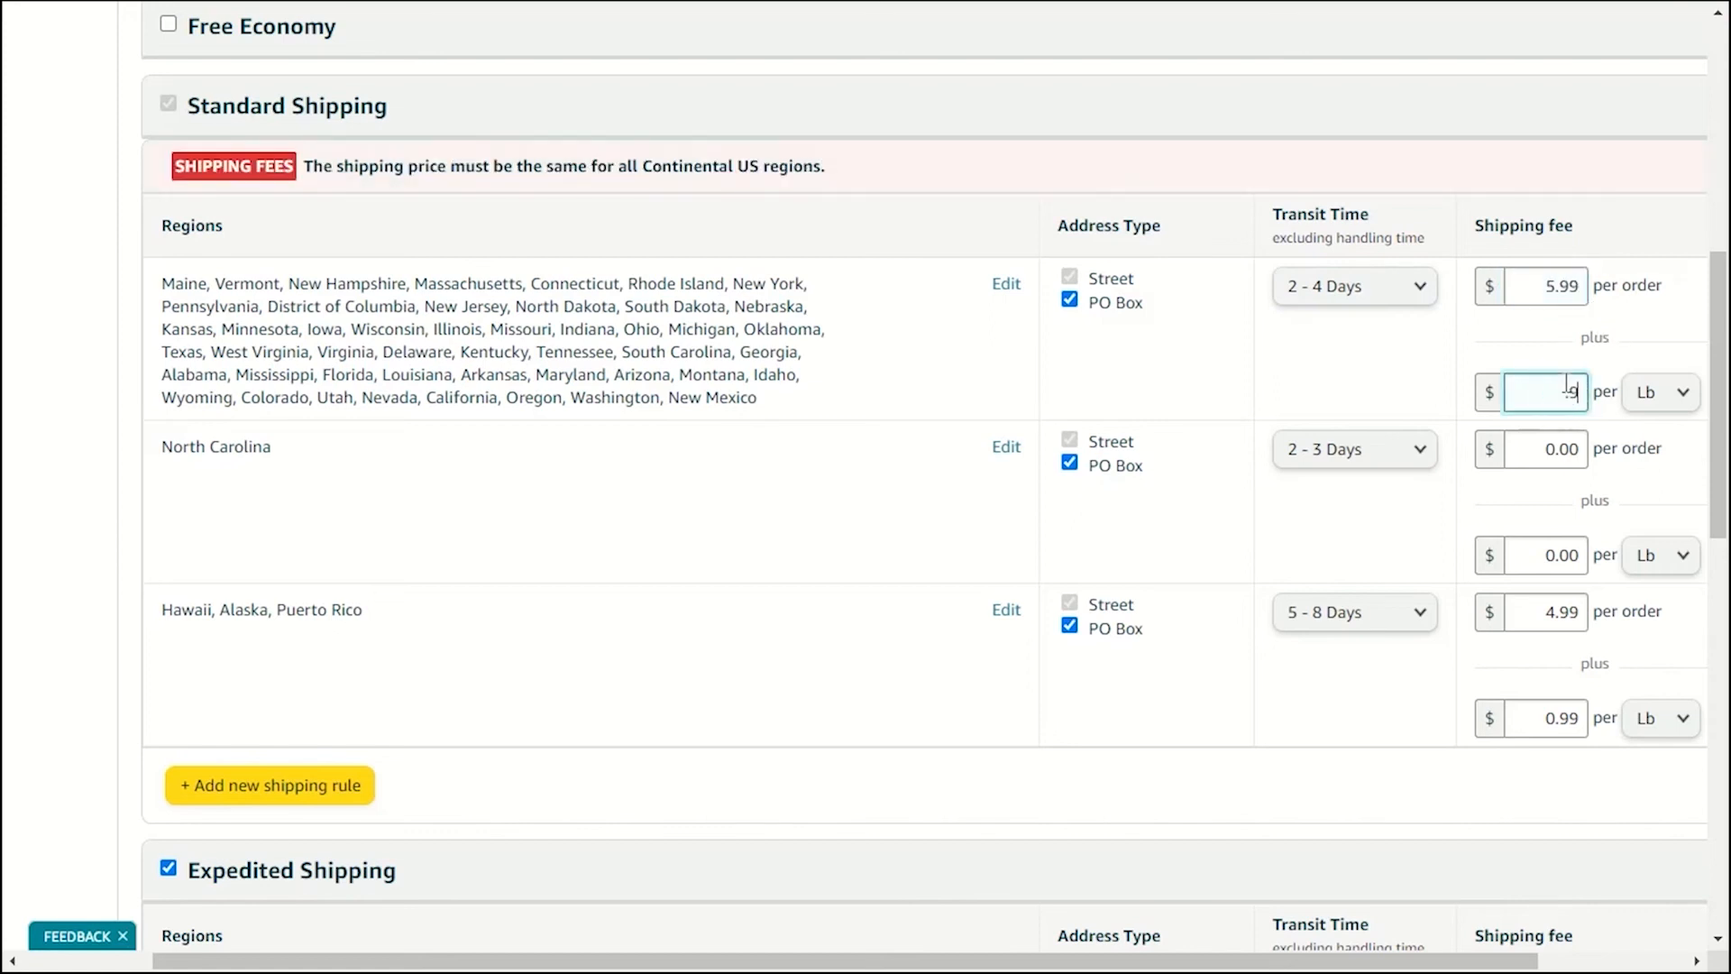
type(".99")
Set the domestic Standard Shipping fee for Hawaii, Alaska and Puerto Rico to $6.99 per order.
left_click(1508, 448)
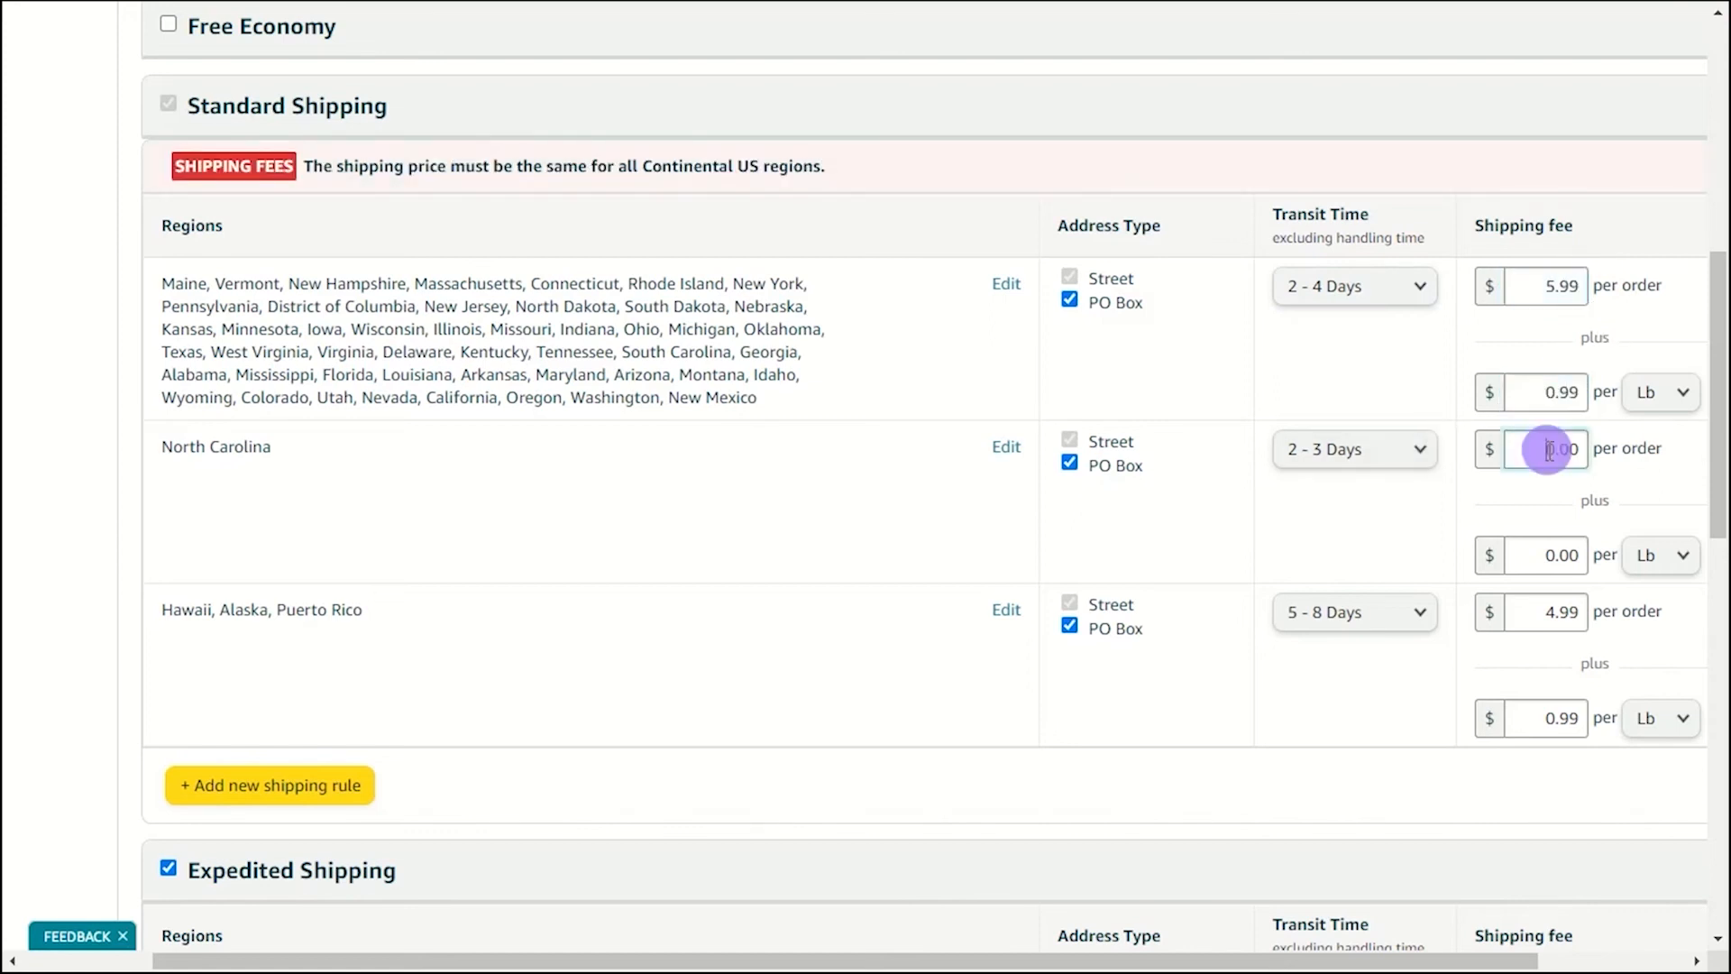
scroll(1508, 447, "down", 1)
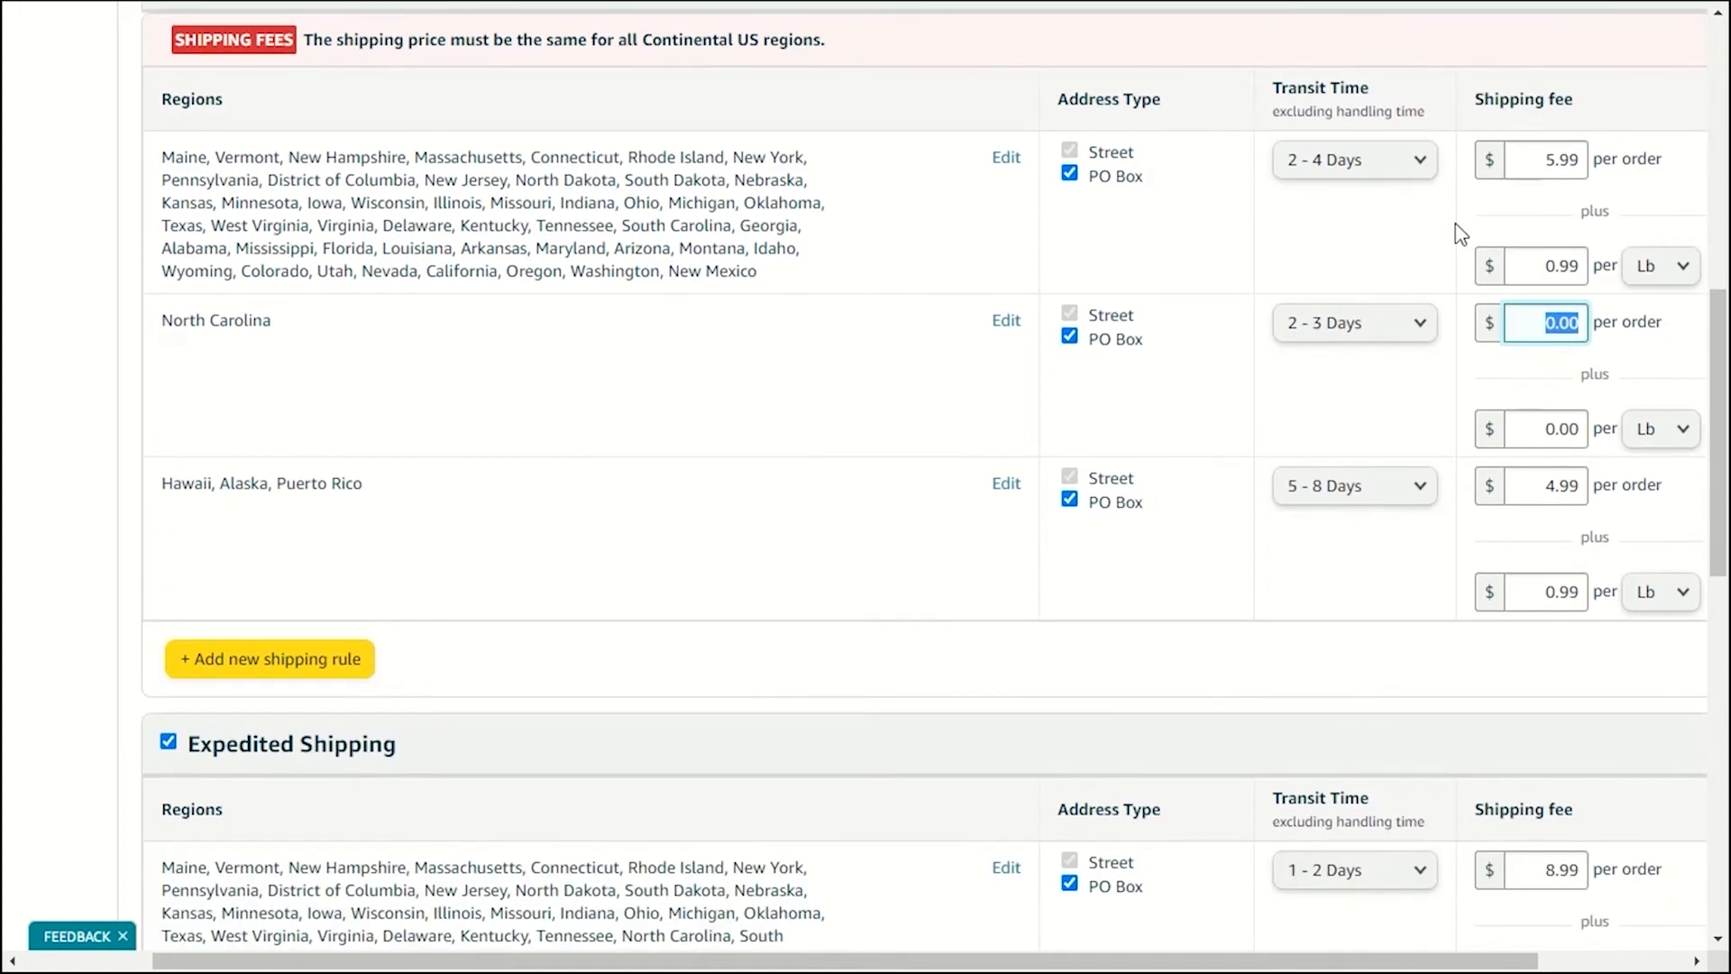
scroll(306, 455, "down", 1)
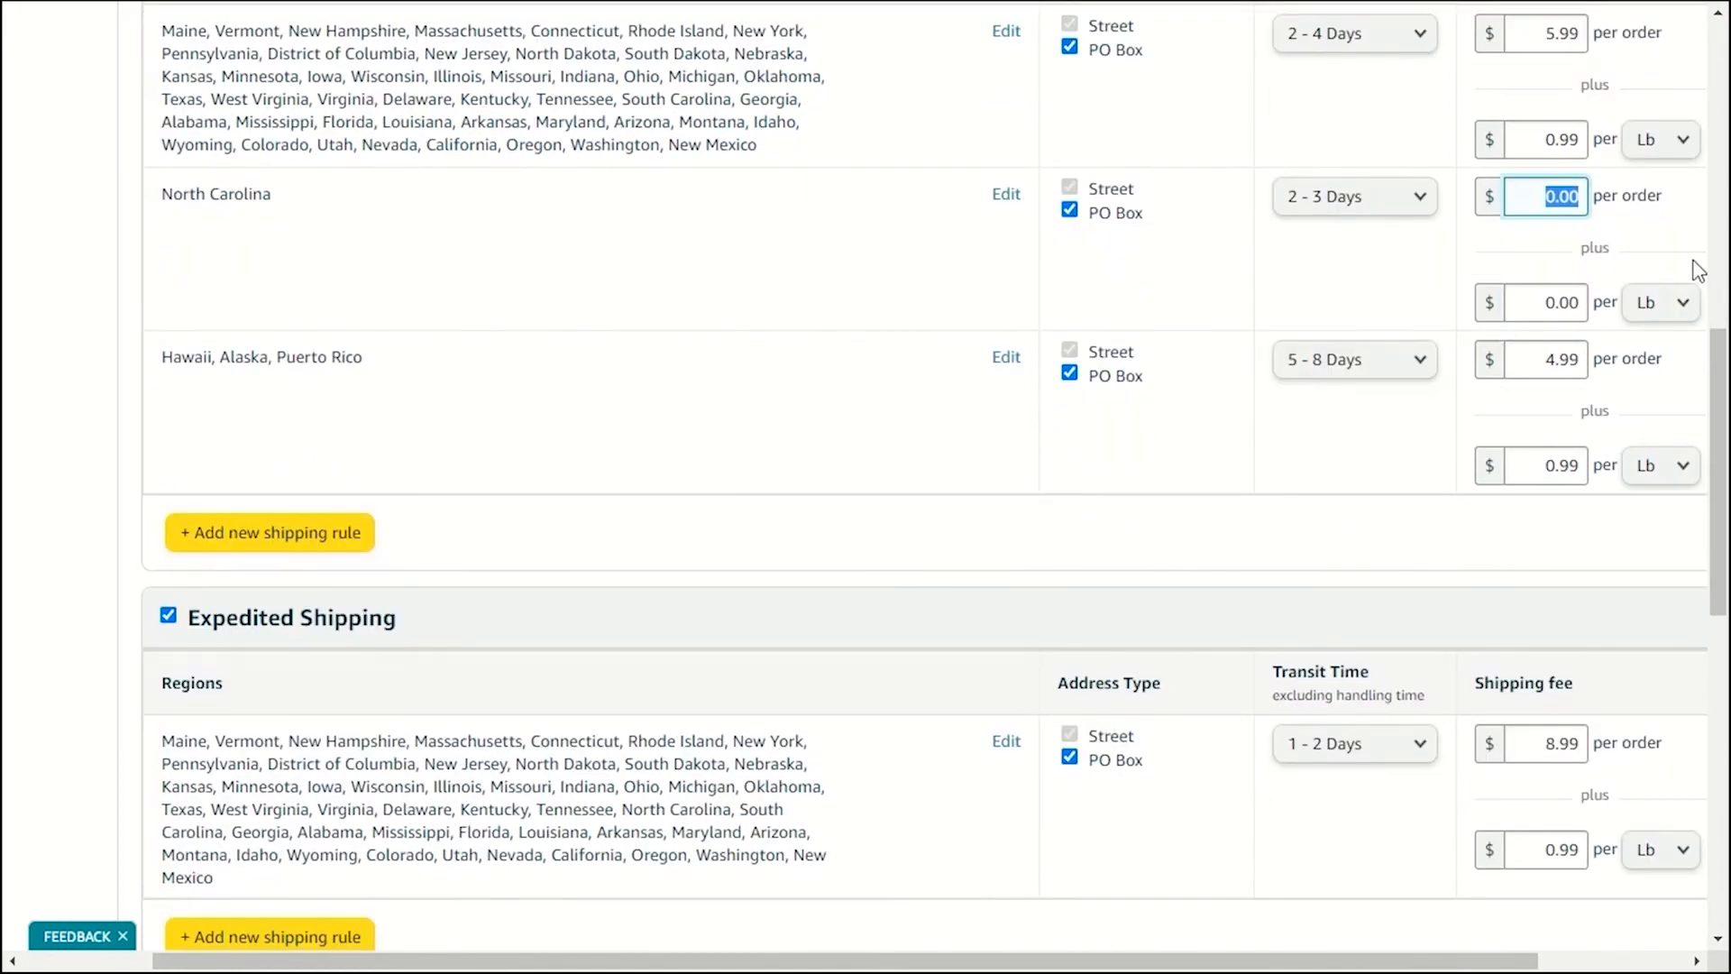
left_click(1557, 370)
type("6")
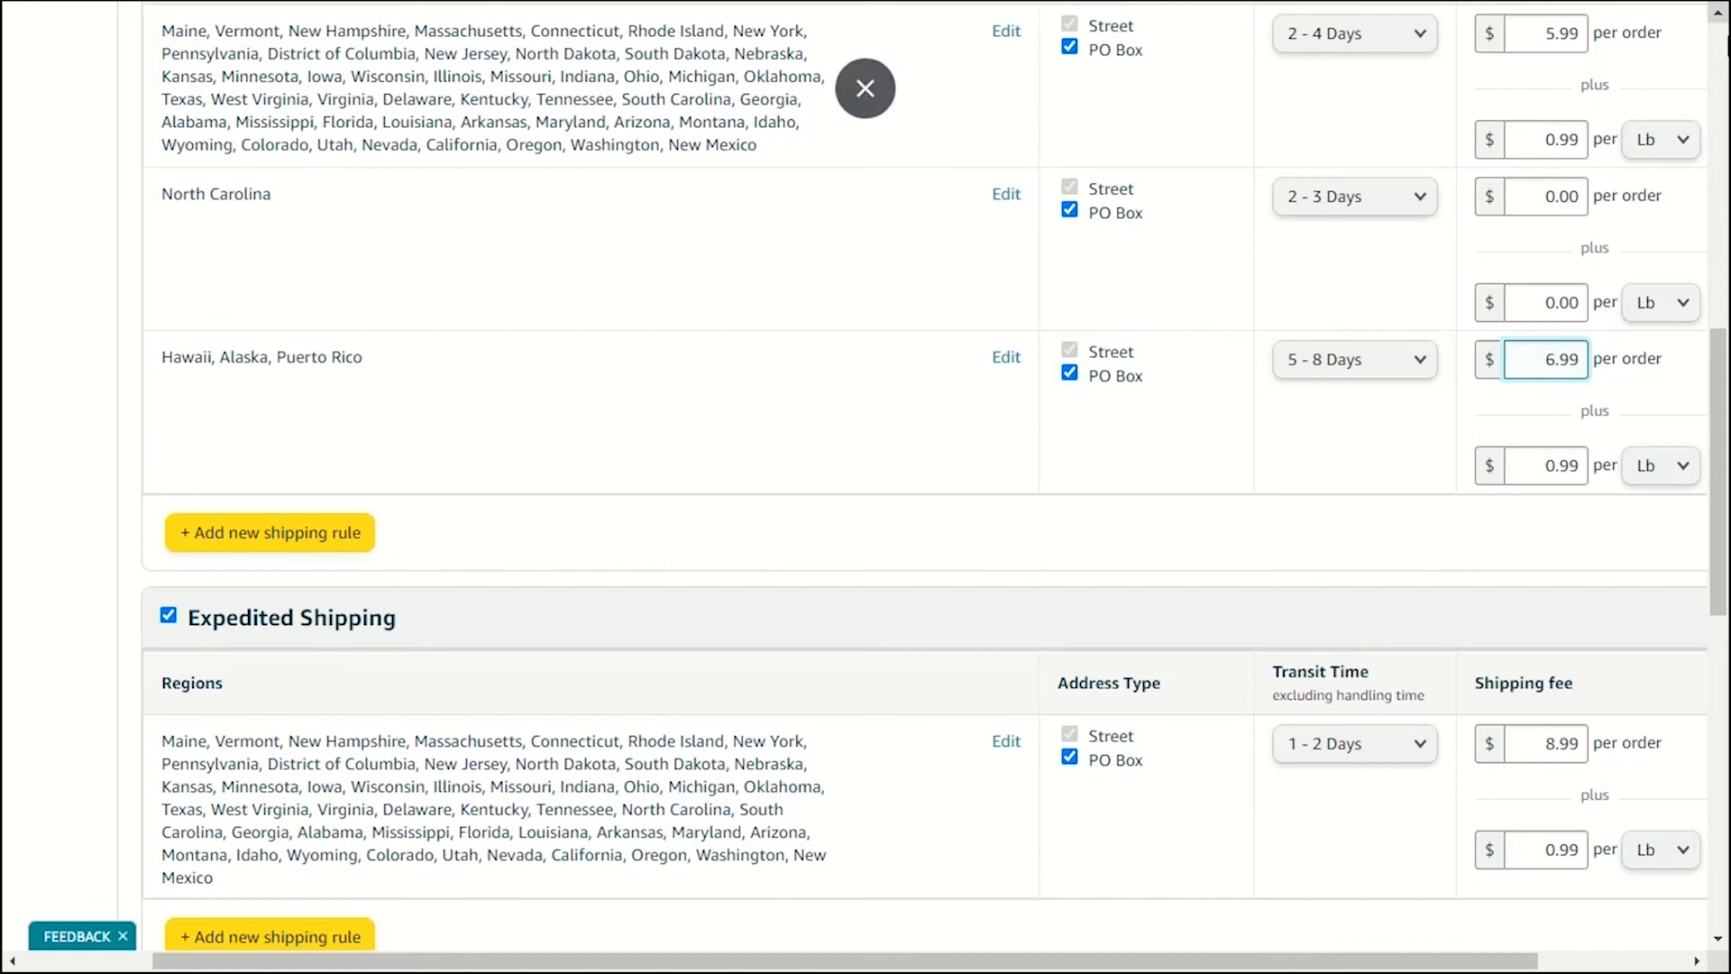
Set the North Carolina Standard Shipping fee to $5.99 per order plus $0.99 per Lb.
double_click(1558, 196)
type("6")
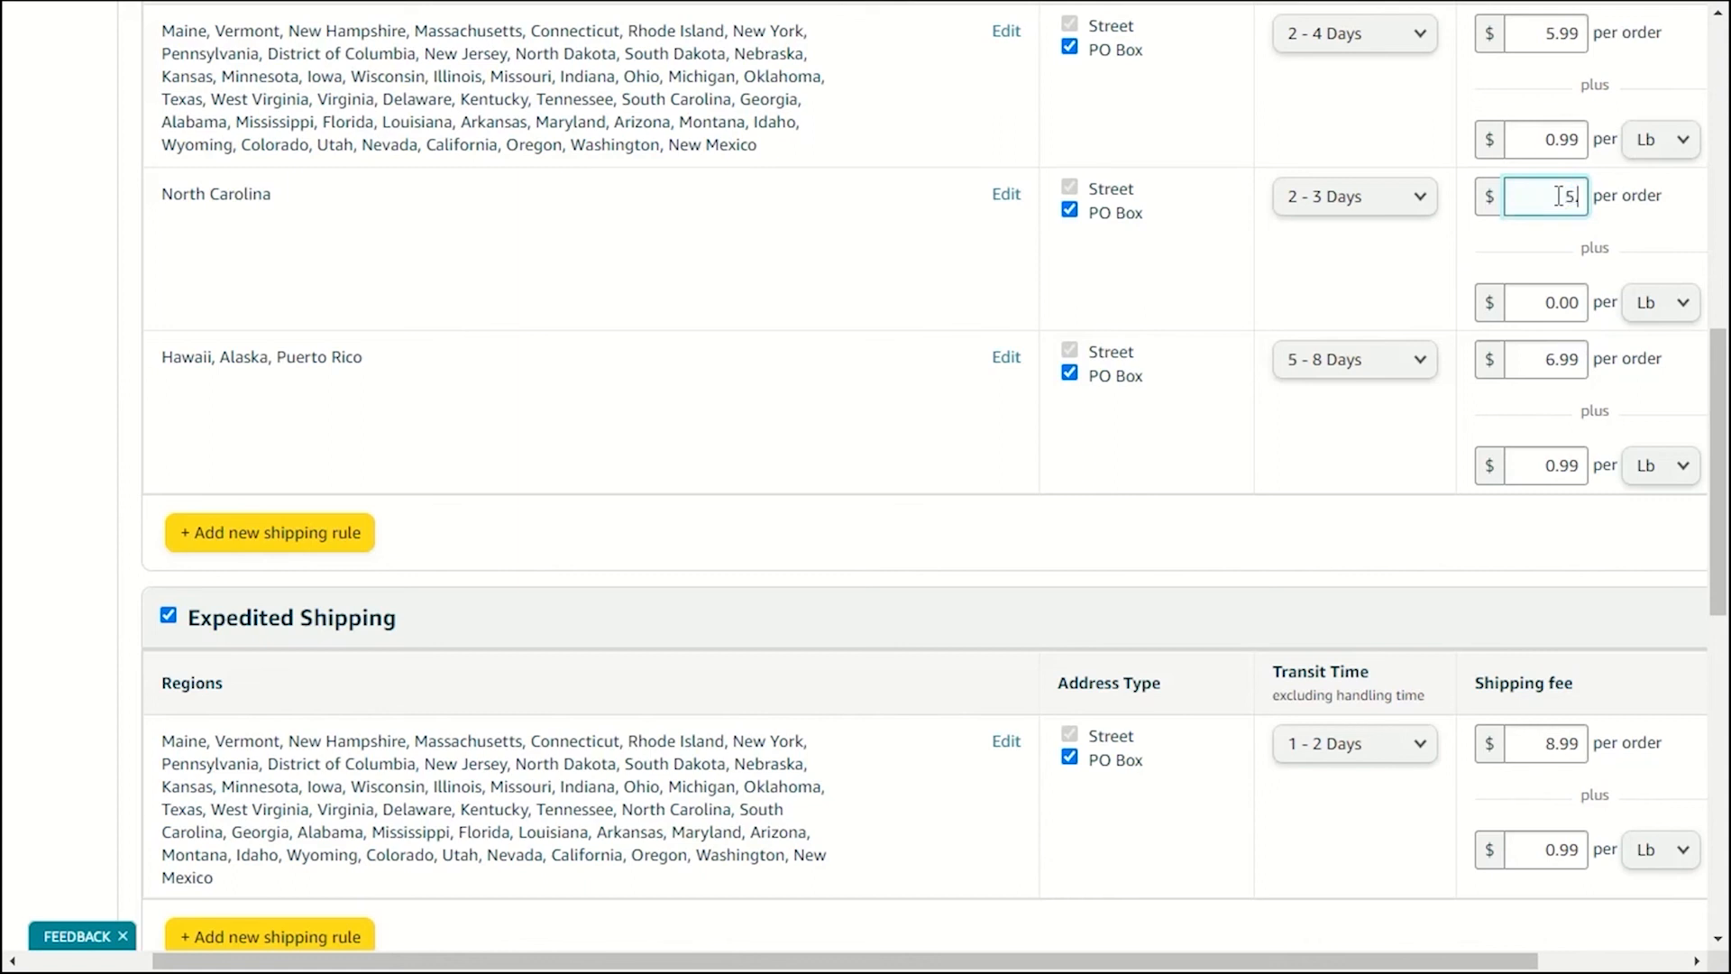
left_click(1557, 301)
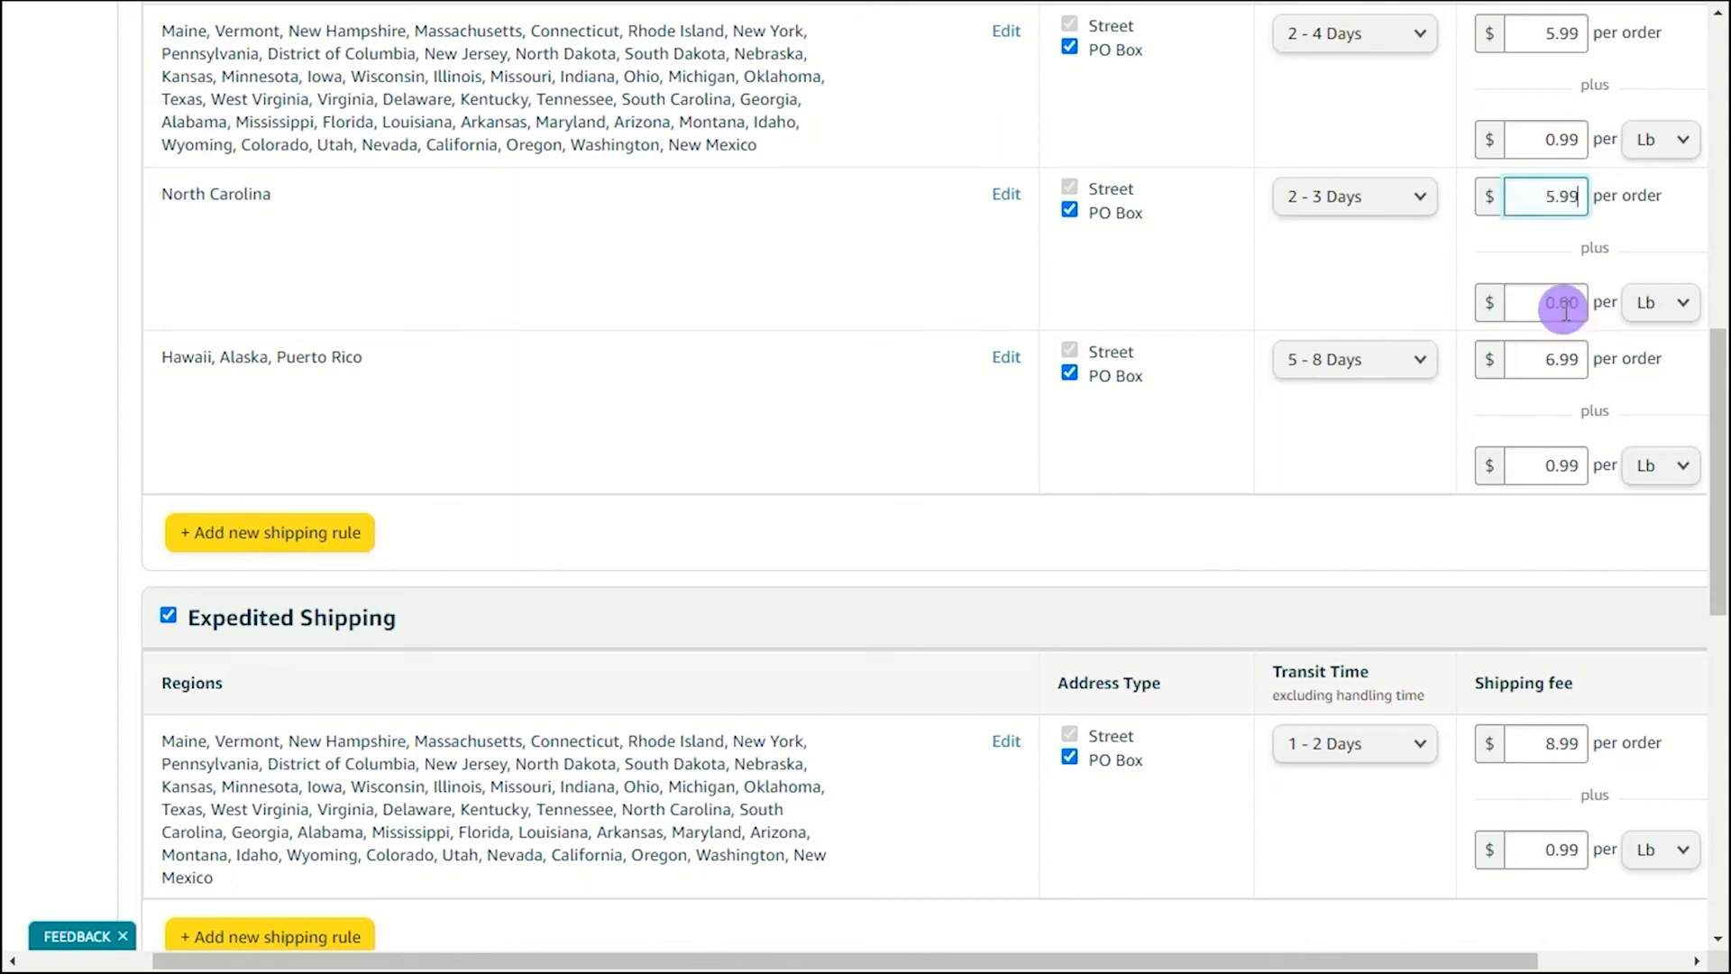
double_click(1567, 303)
key("BackSpace")
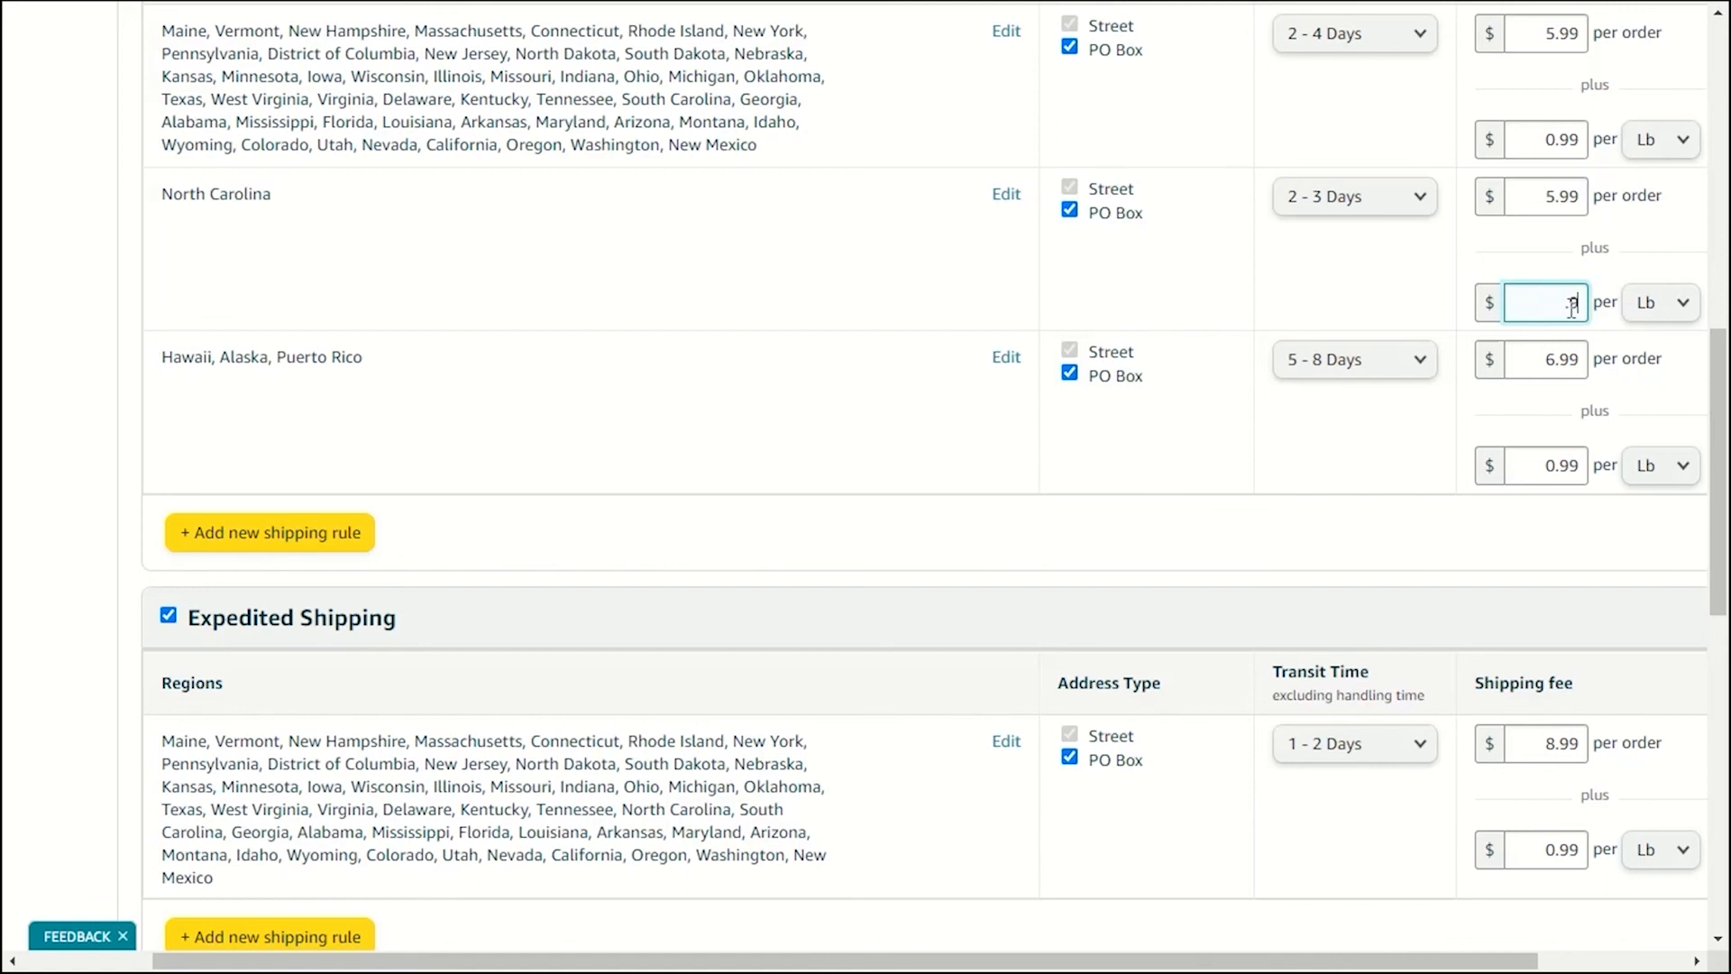
type(".99")
left_click(599, 282)
Disable domestic Expedited Shipping and Two-Day Delivery, confirming the removal of each from the template.
scroll(573, 336, "down", 4)
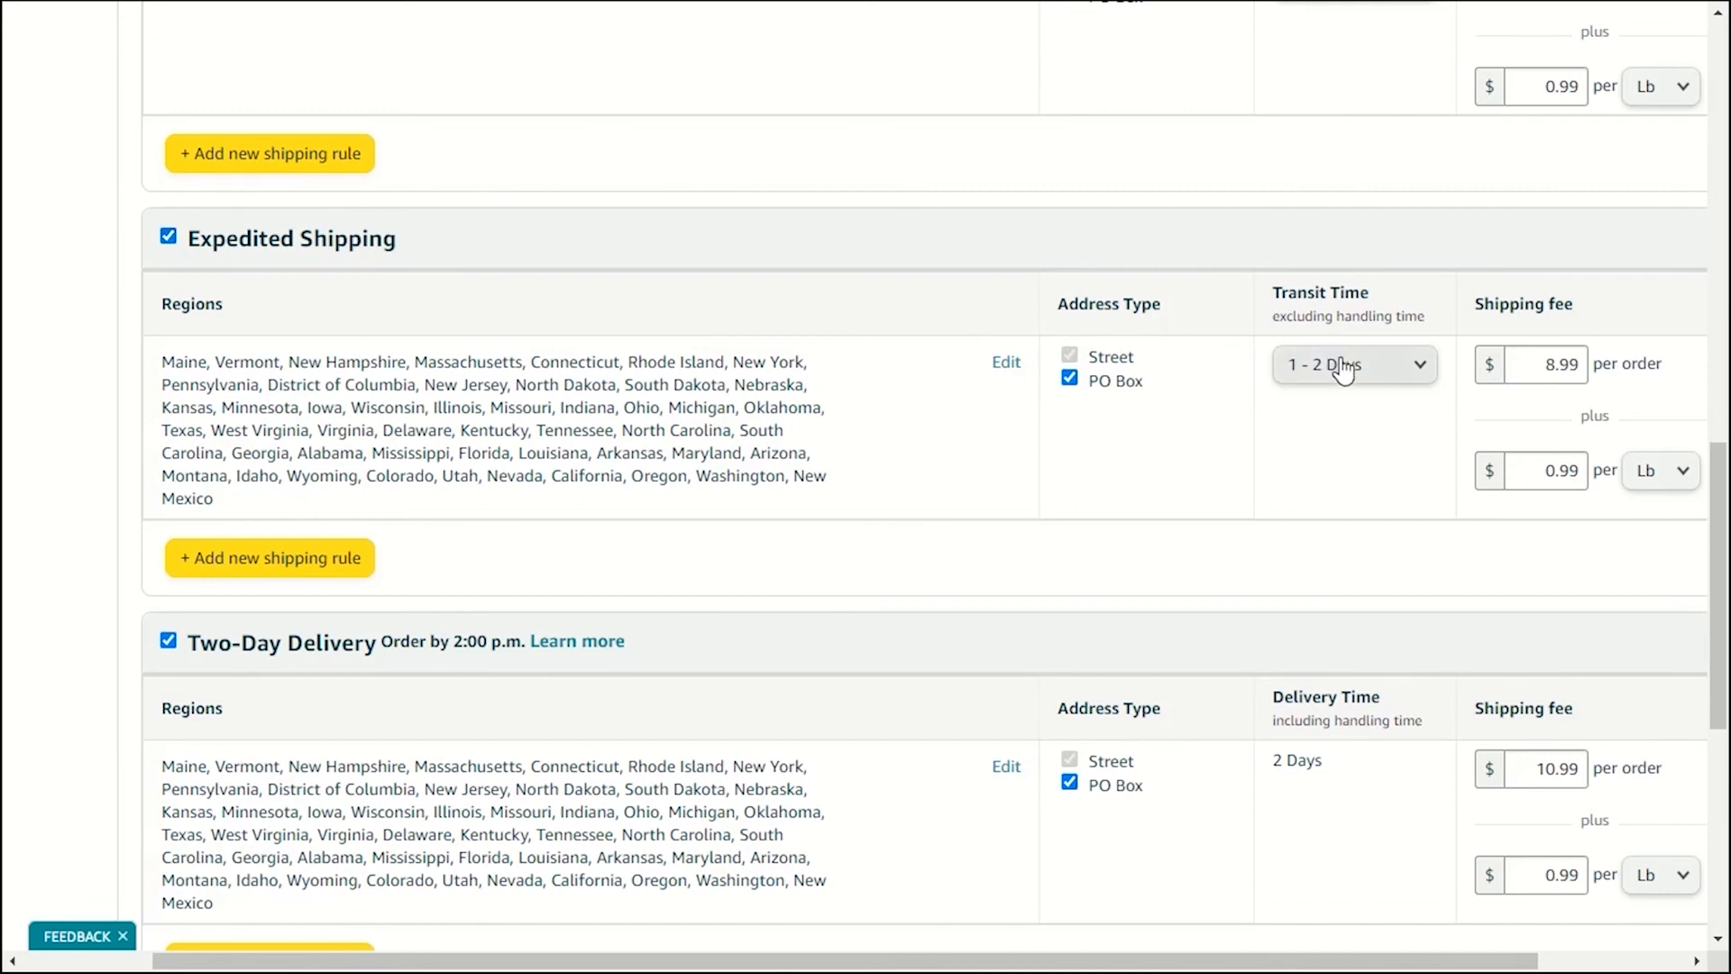
left_click(167, 236)
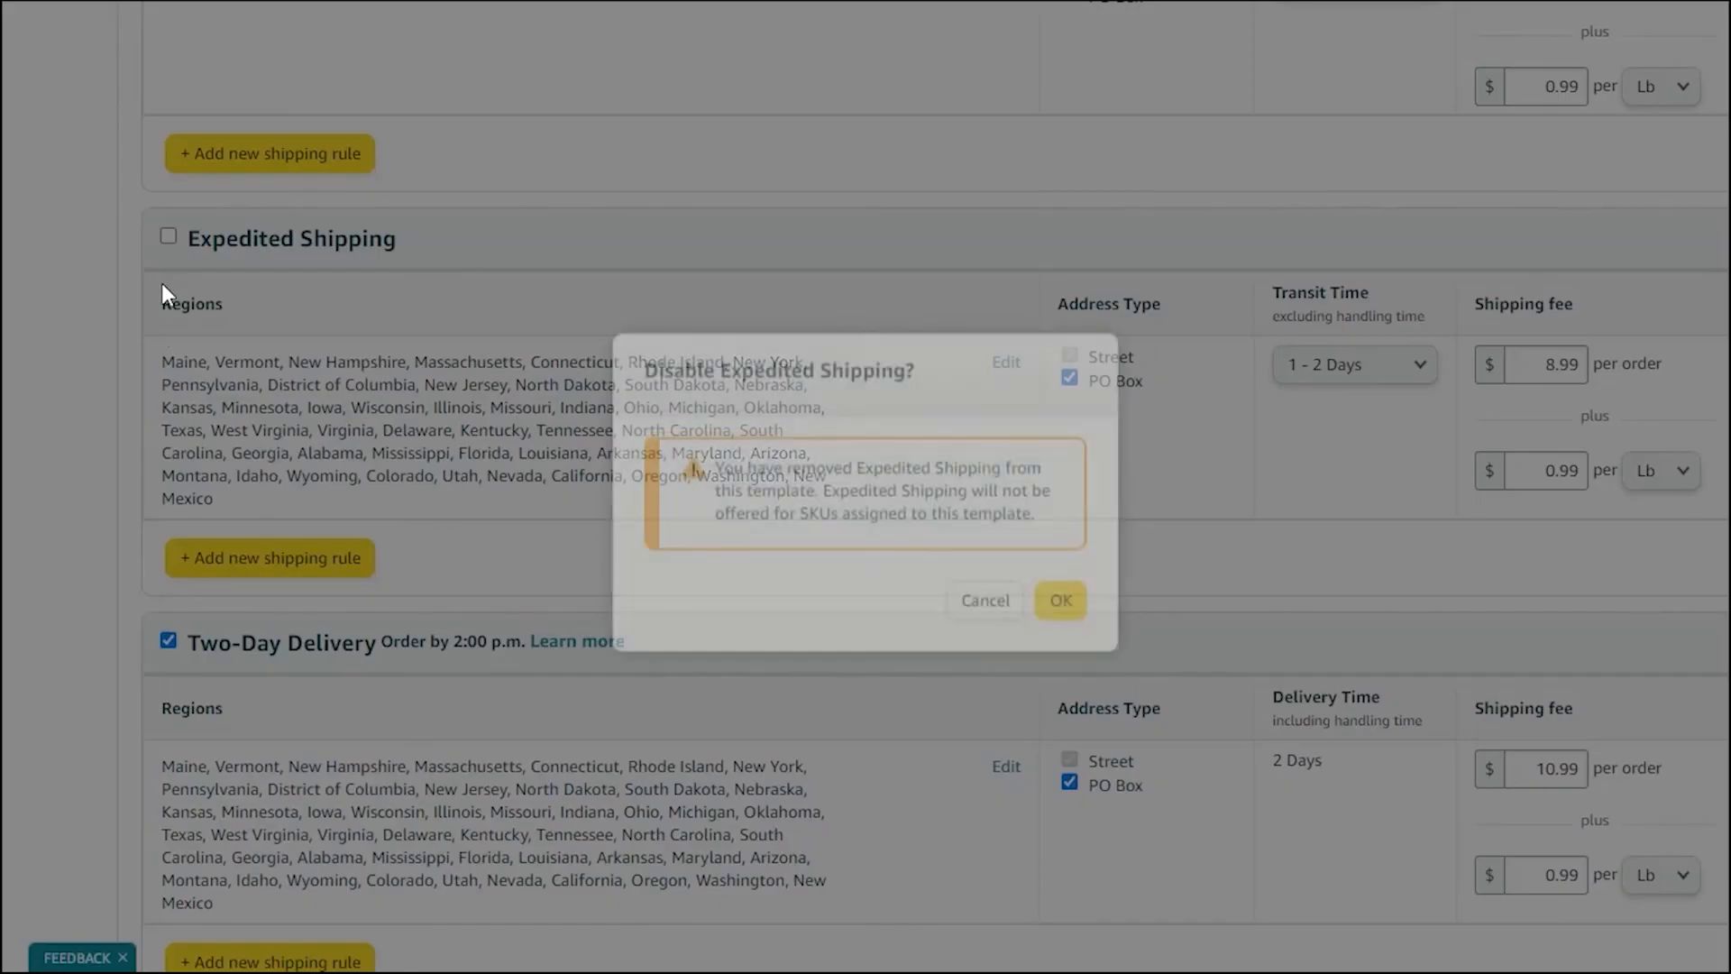
left_click(1076, 592)
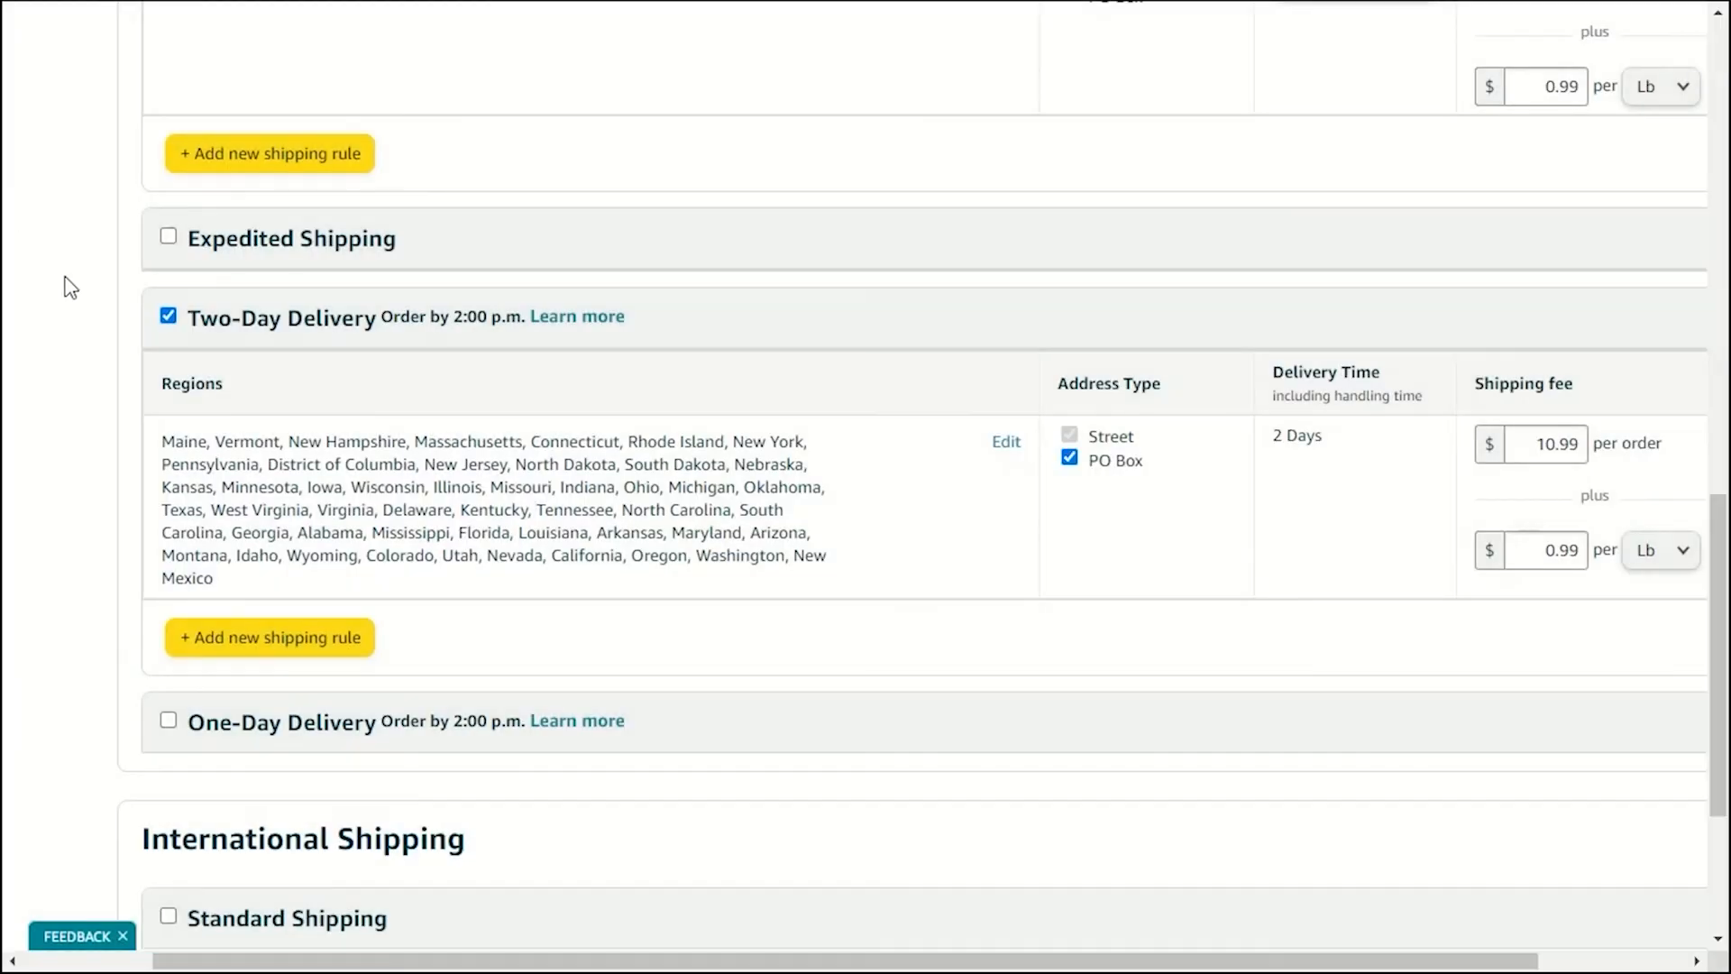
left_click(167, 316)
left_click(1065, 599)
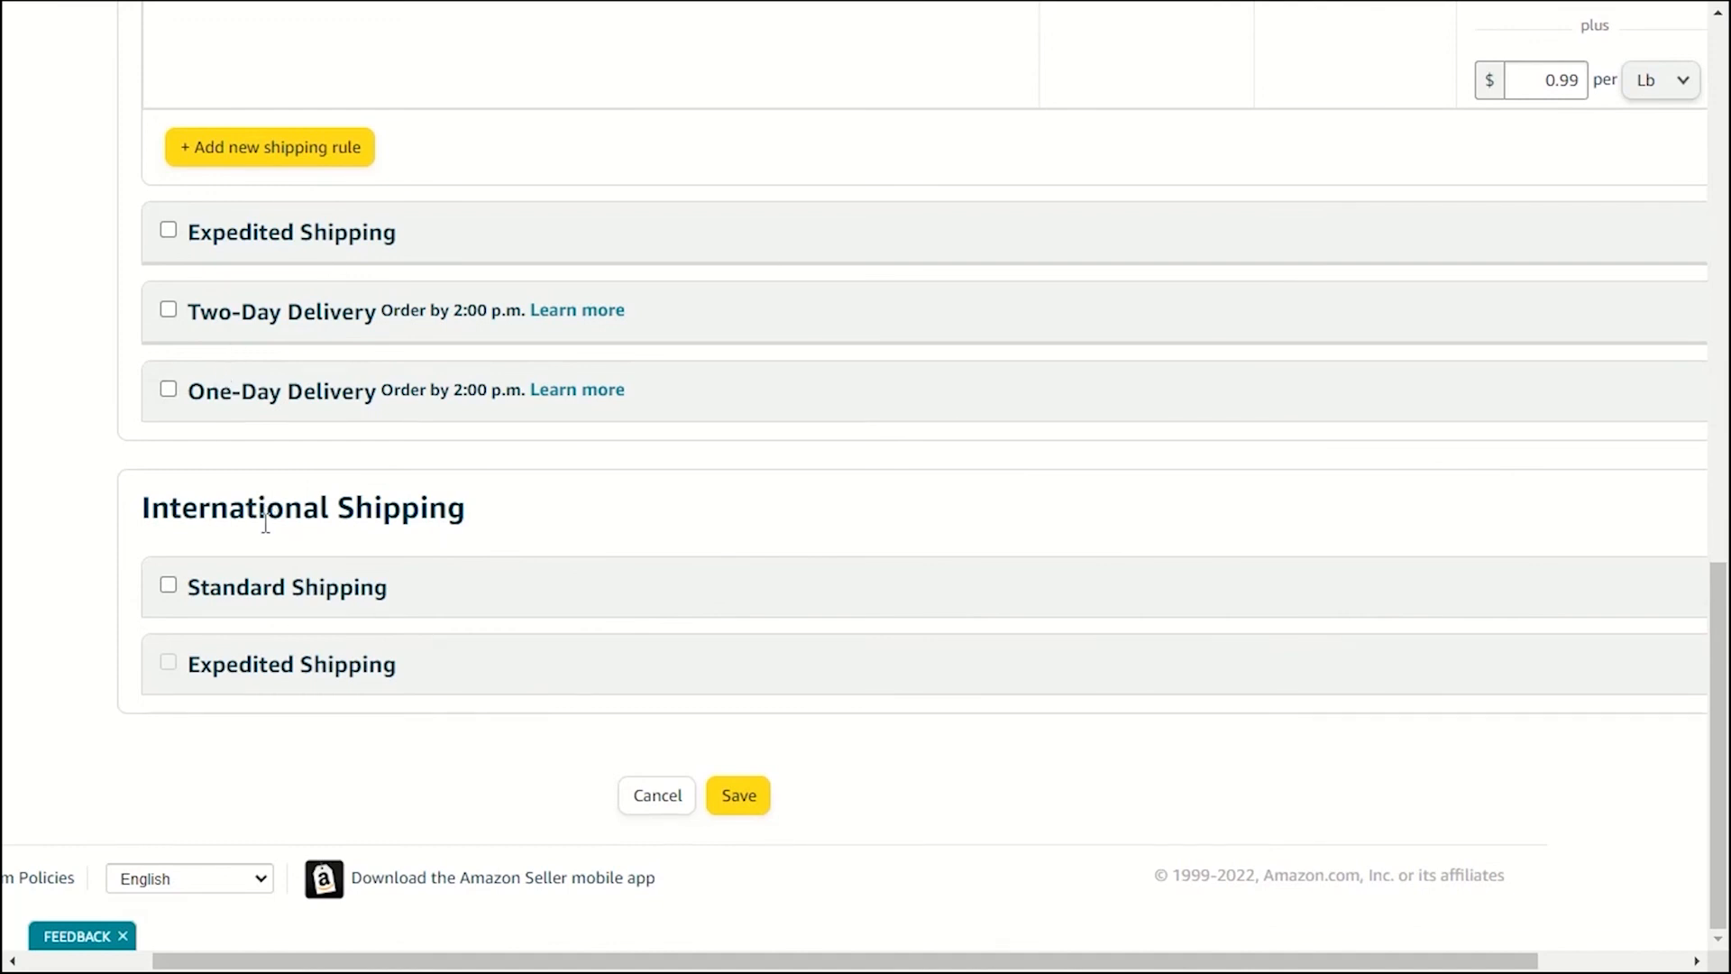
Enable international Standard Shipping and set Canada to 3 - 5 Days transit, with a fee of $12.99 per order plus $0.99 per Lb.
left_click(169, 586)
scroll(417, 479, "down", 3)
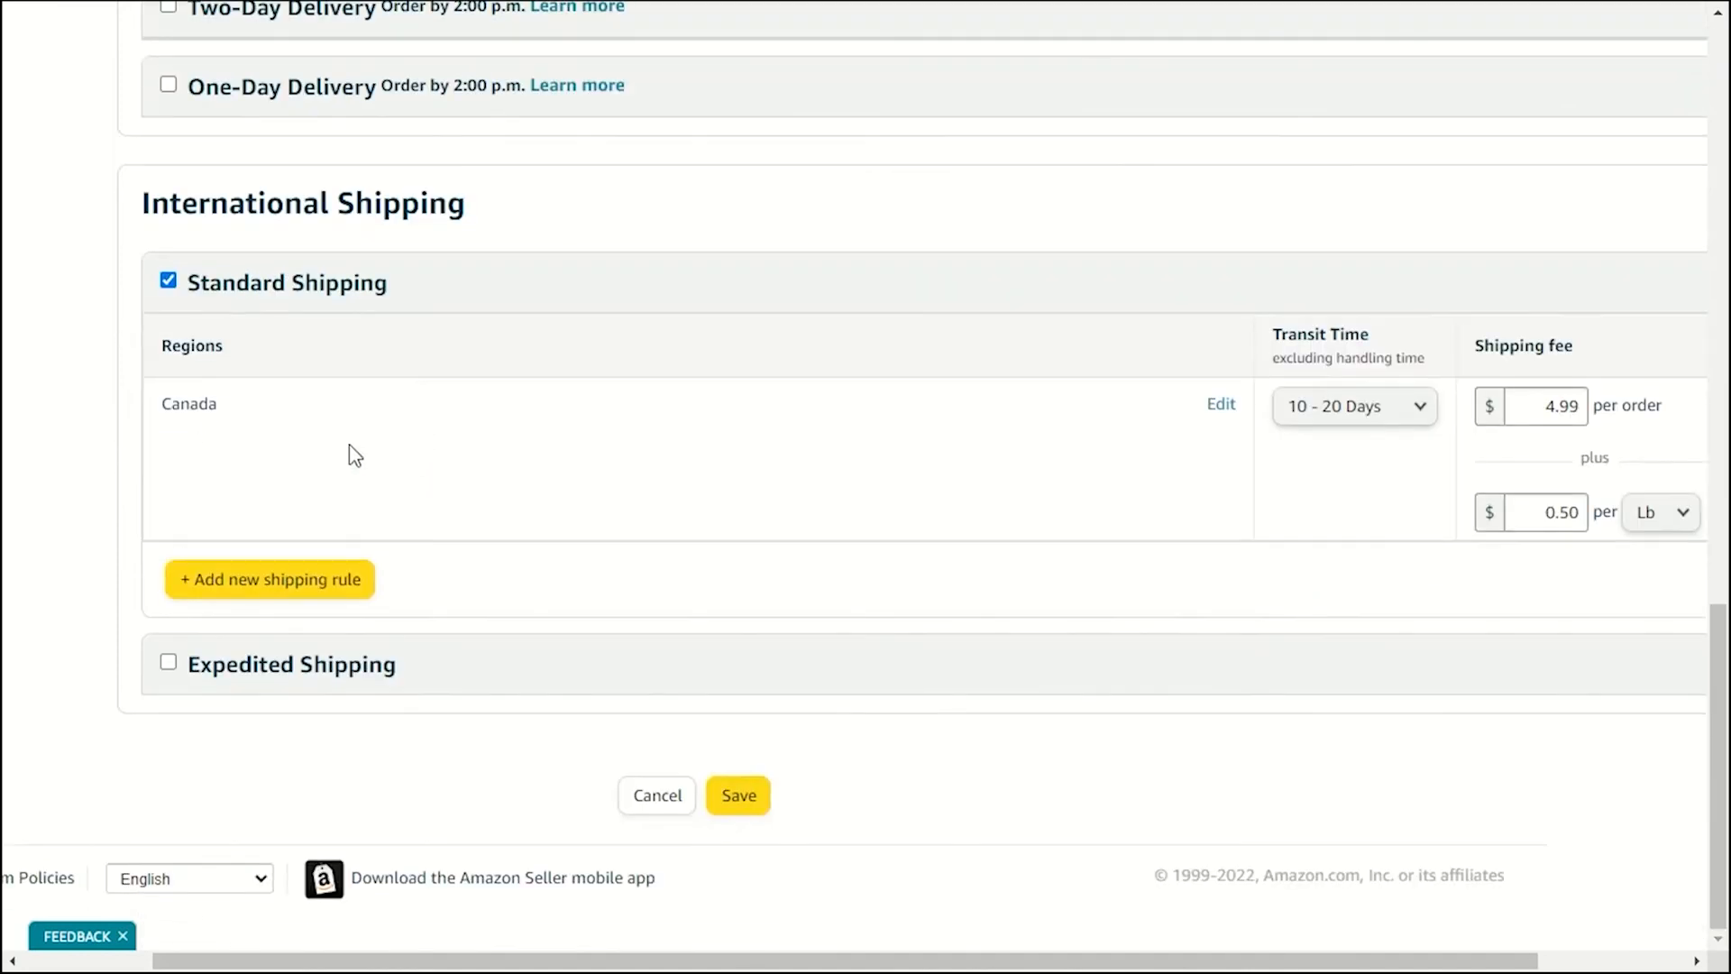
left_click(1327, 410)
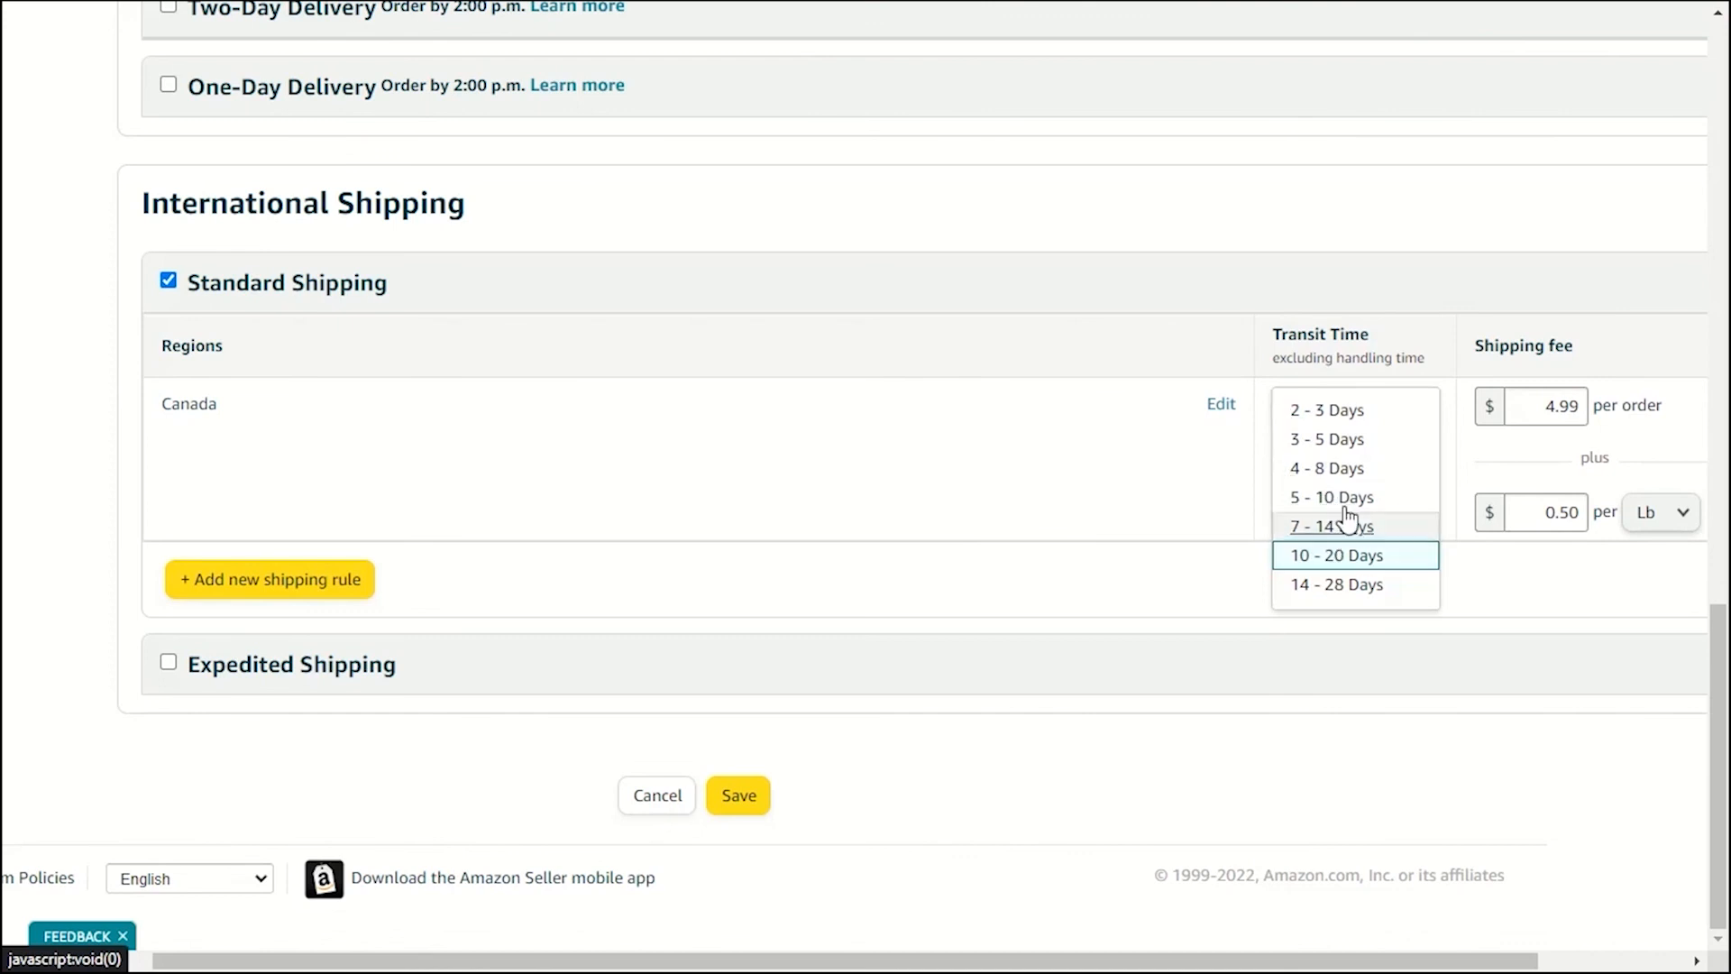
left_click(1352, 442)
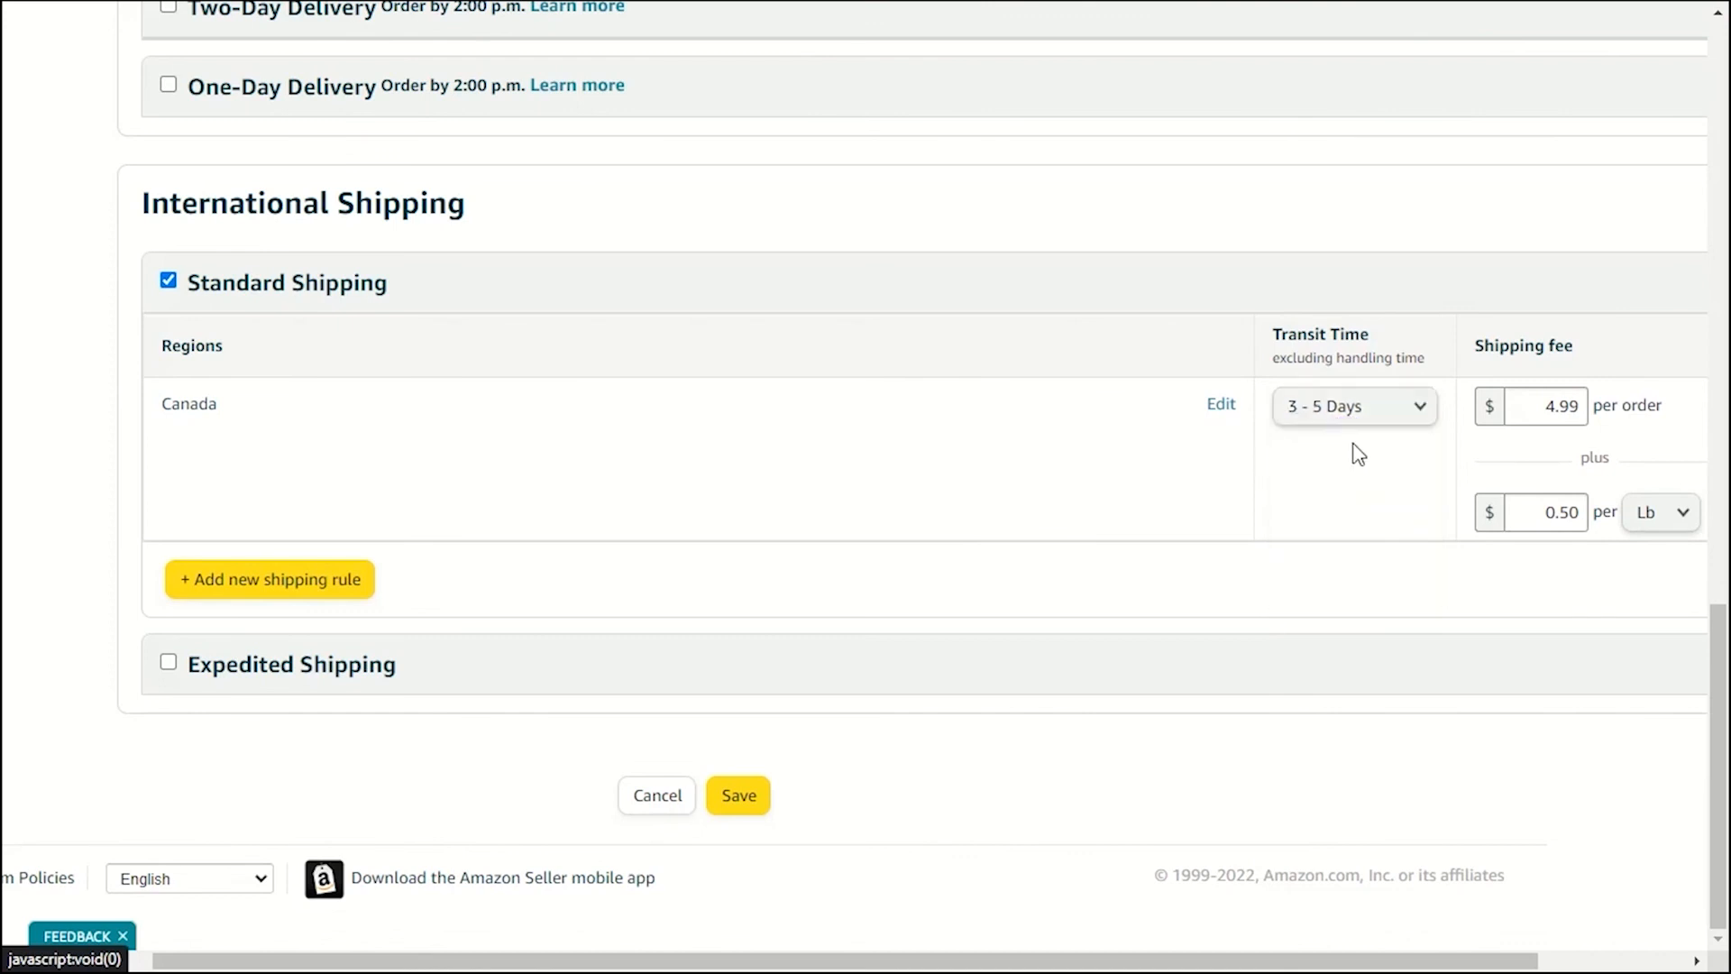
left_click(1554, 400)
type("12")
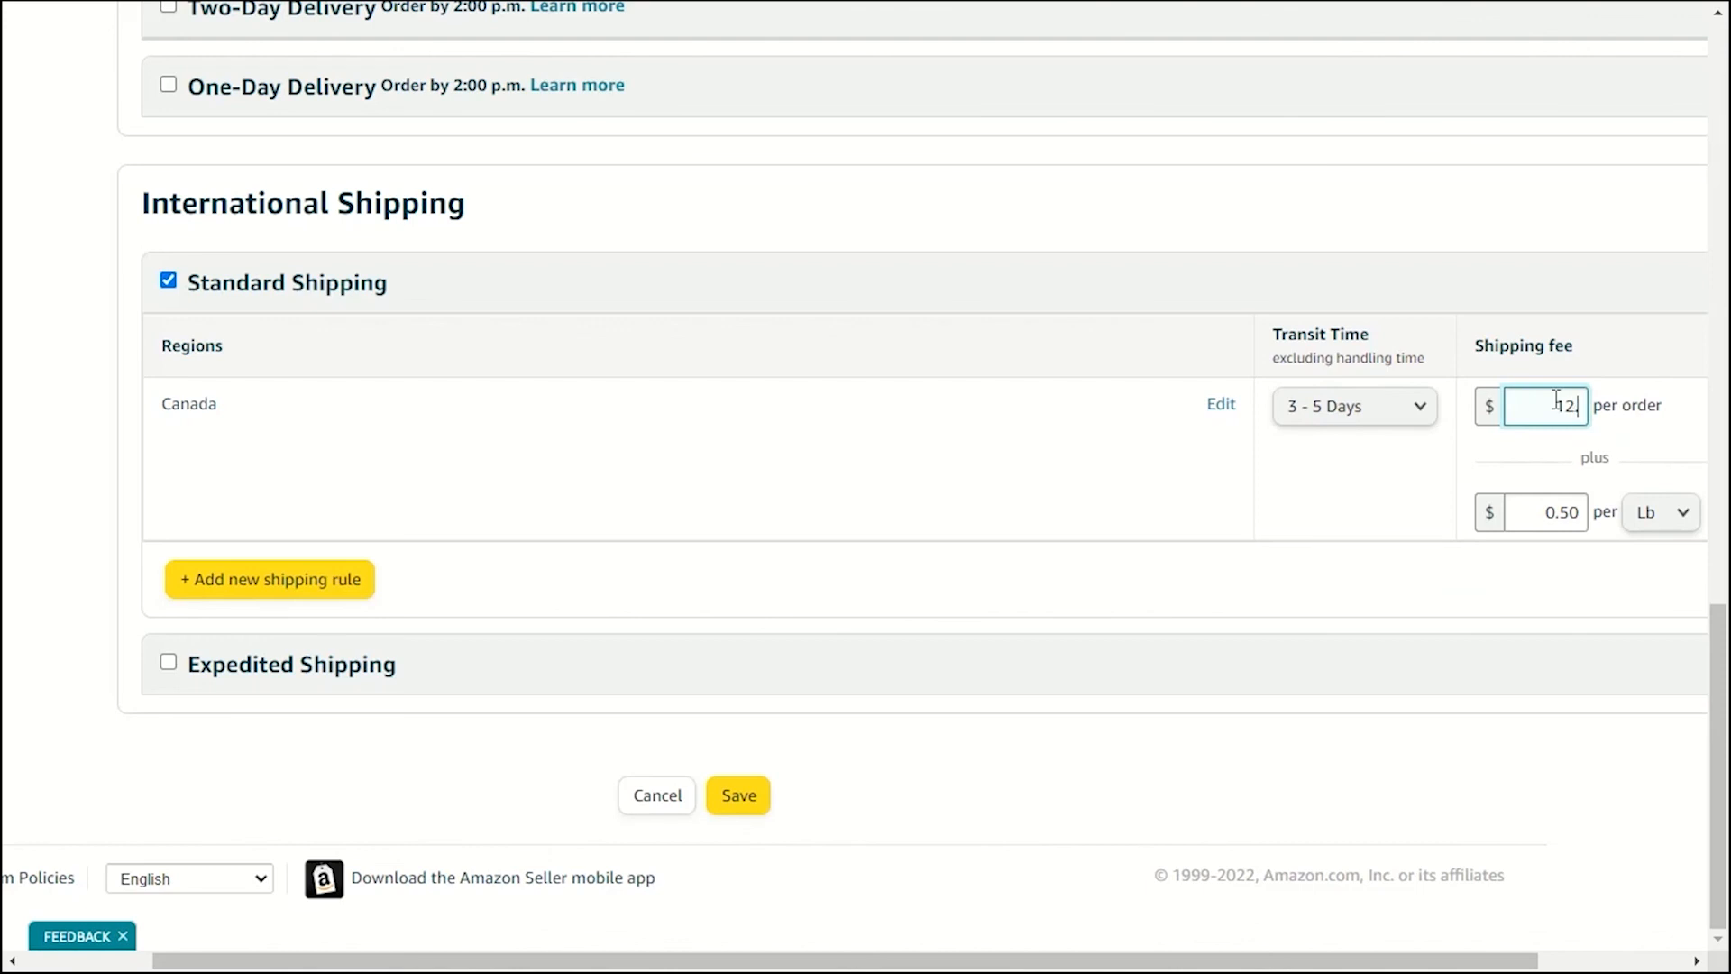
double_click(1545, 511)
key("BackSpace")
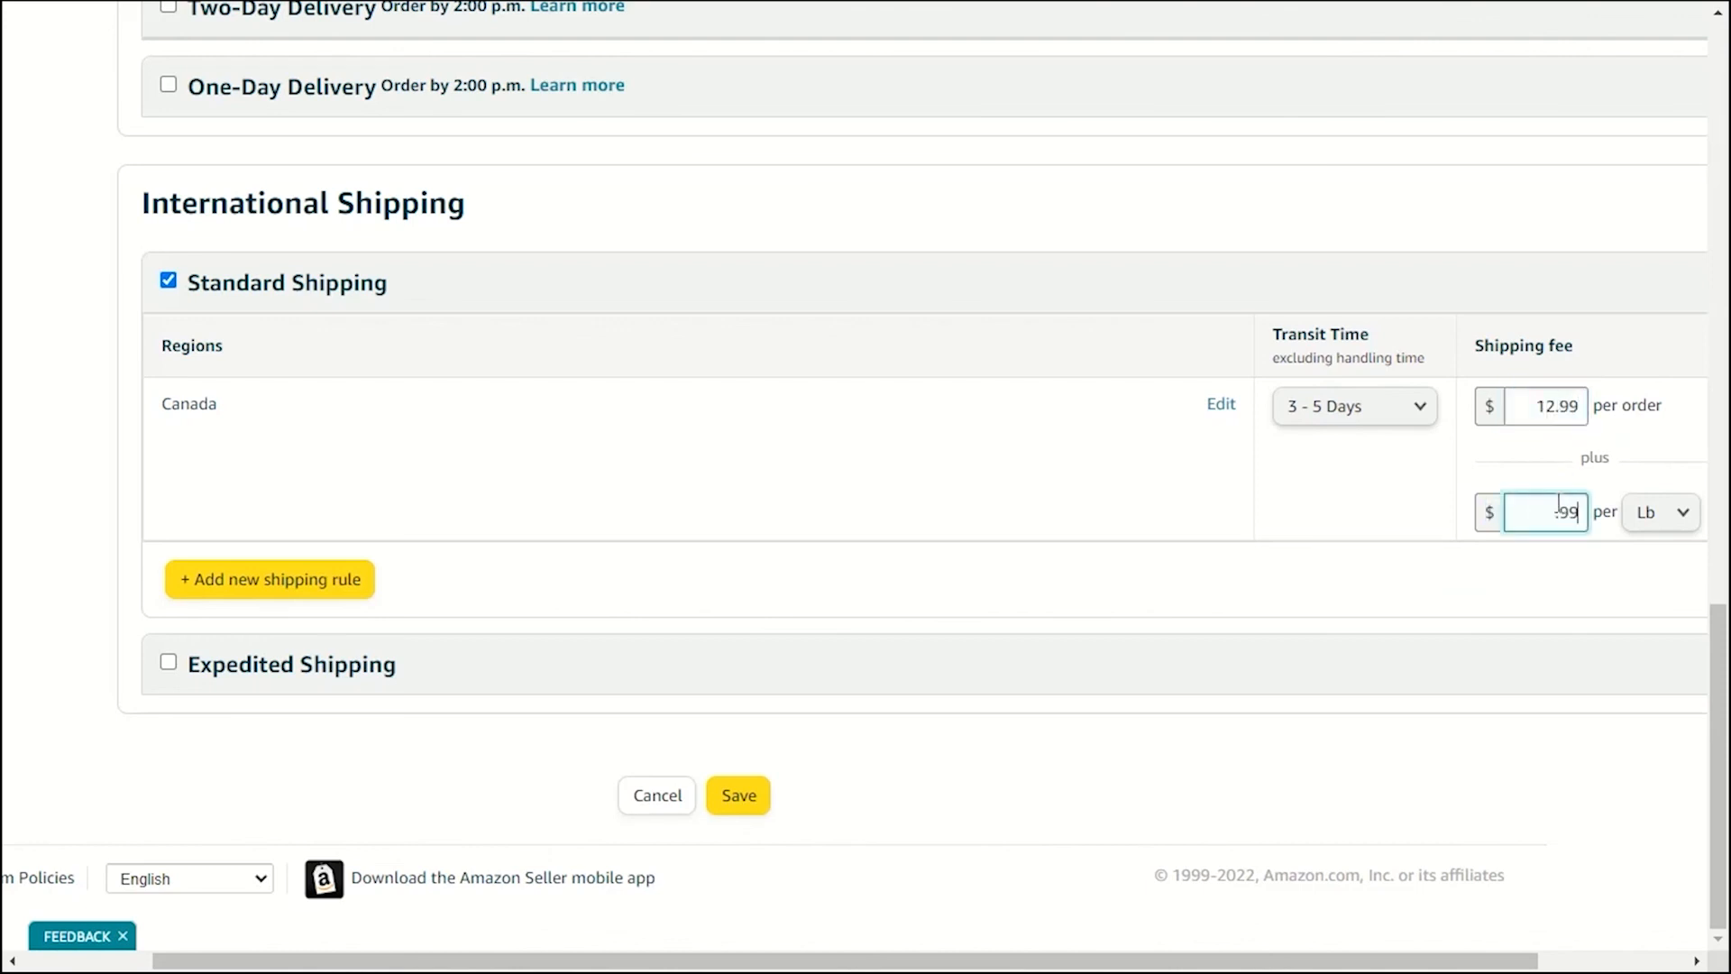
Add a second international Standard Shipping rule covering all remaining regions.
left_click(282, 579)
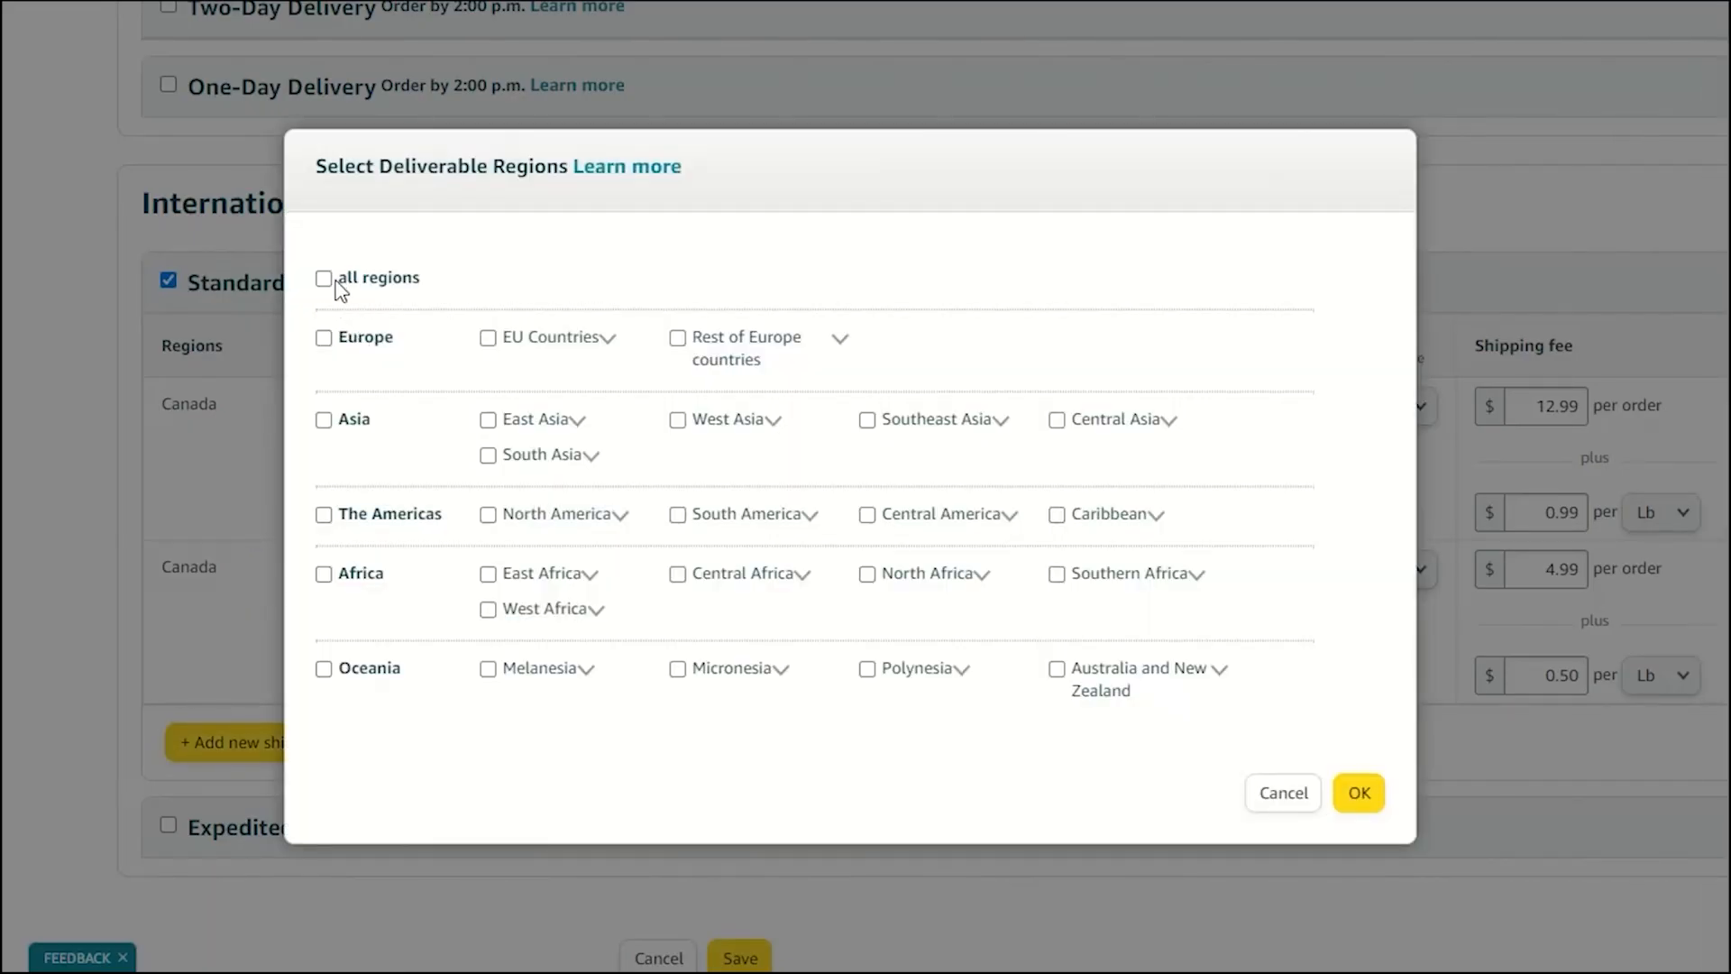
left_click(323, 280)
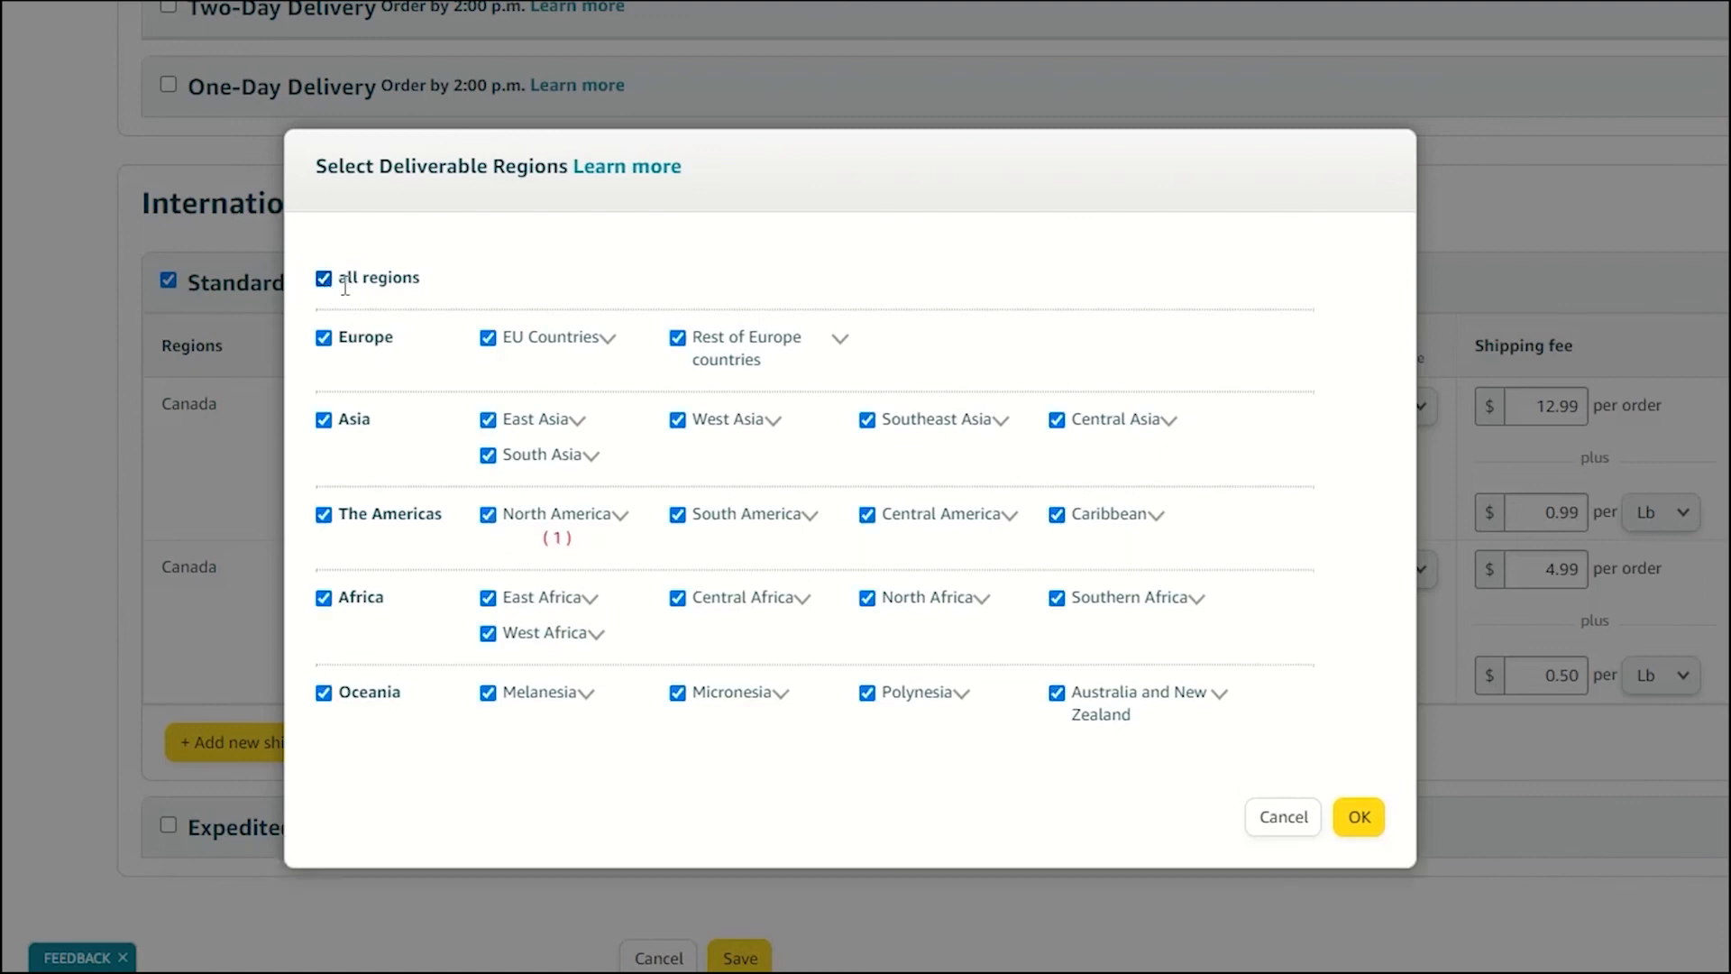
left_click(1361, 816)
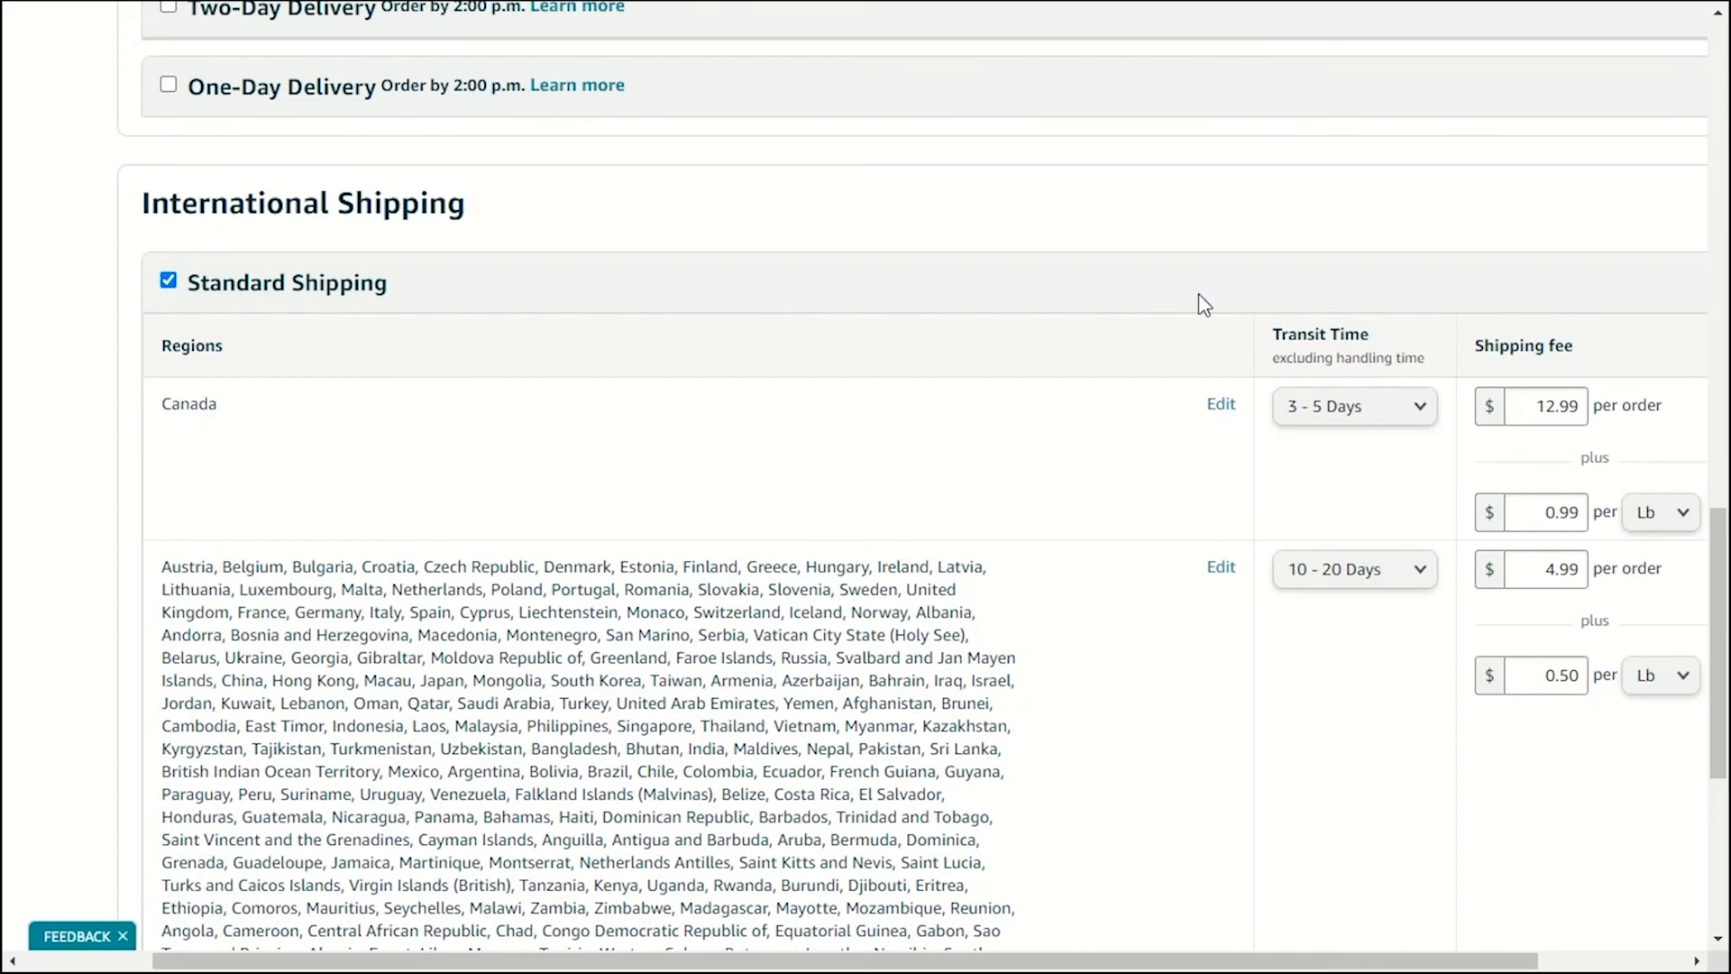
Set the per-Lb fee to $15.99 on the international Standard Shipping rule for the remaining regions.
double_click(1579, 416)
scroll(1306, 537, "down", 6)
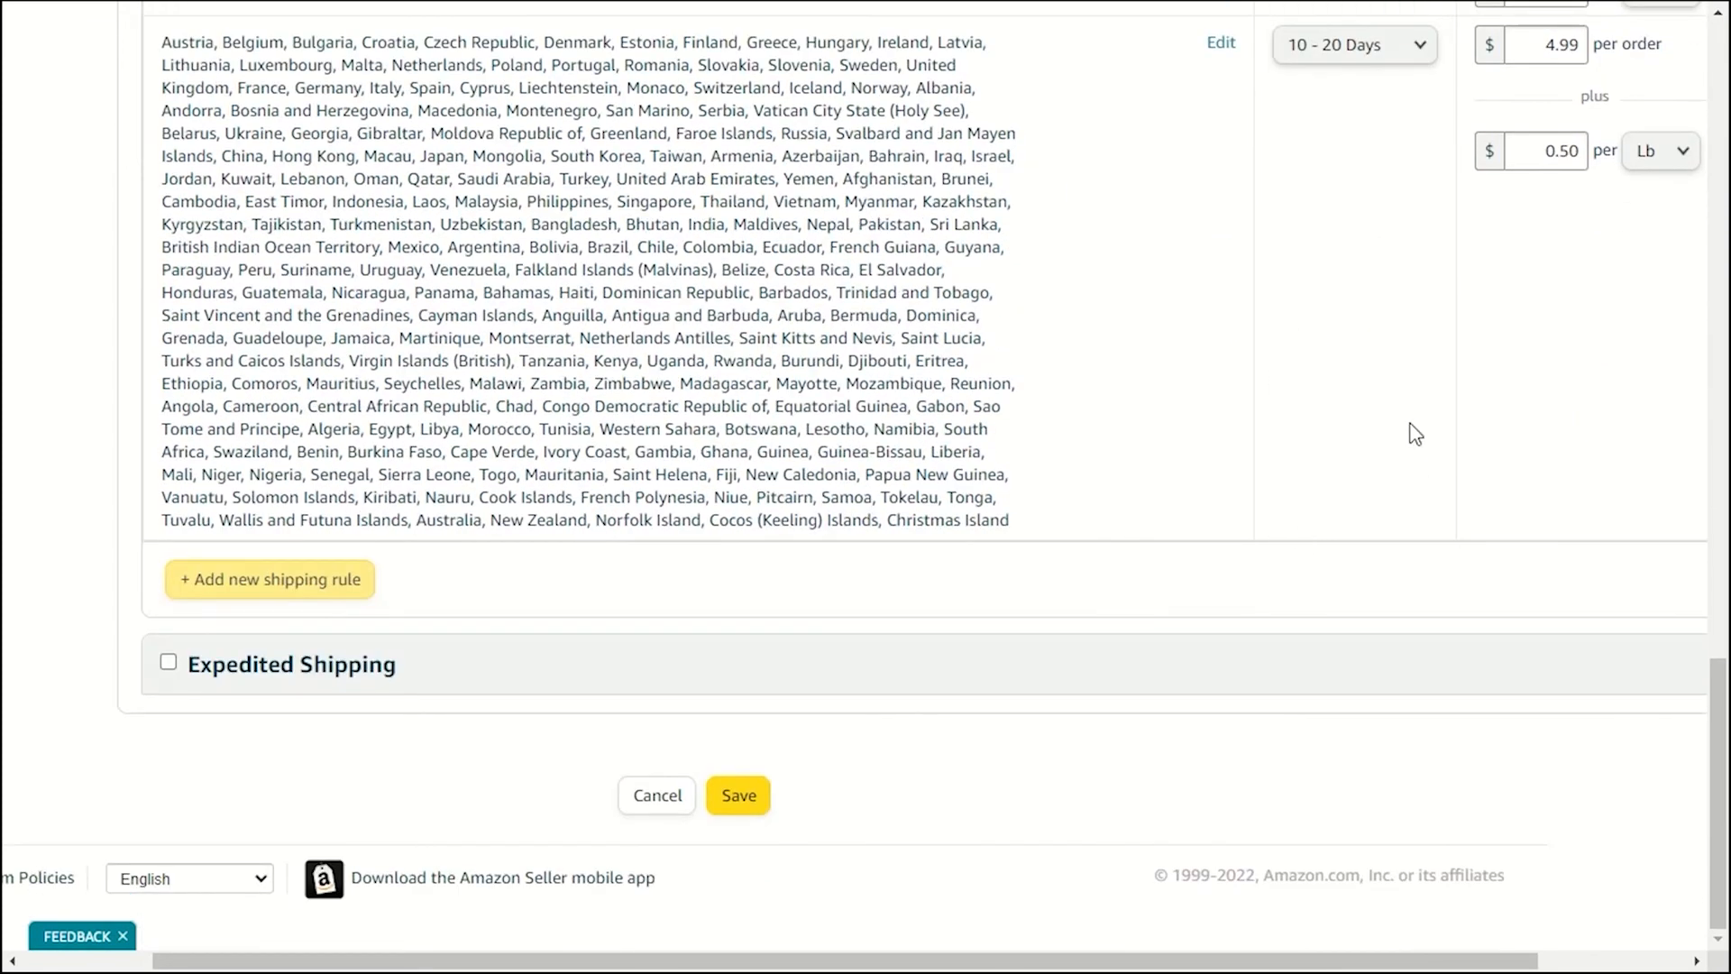
scroll(1415, 433, "up", 3)
double_click(1538, 403)
type("15.99")
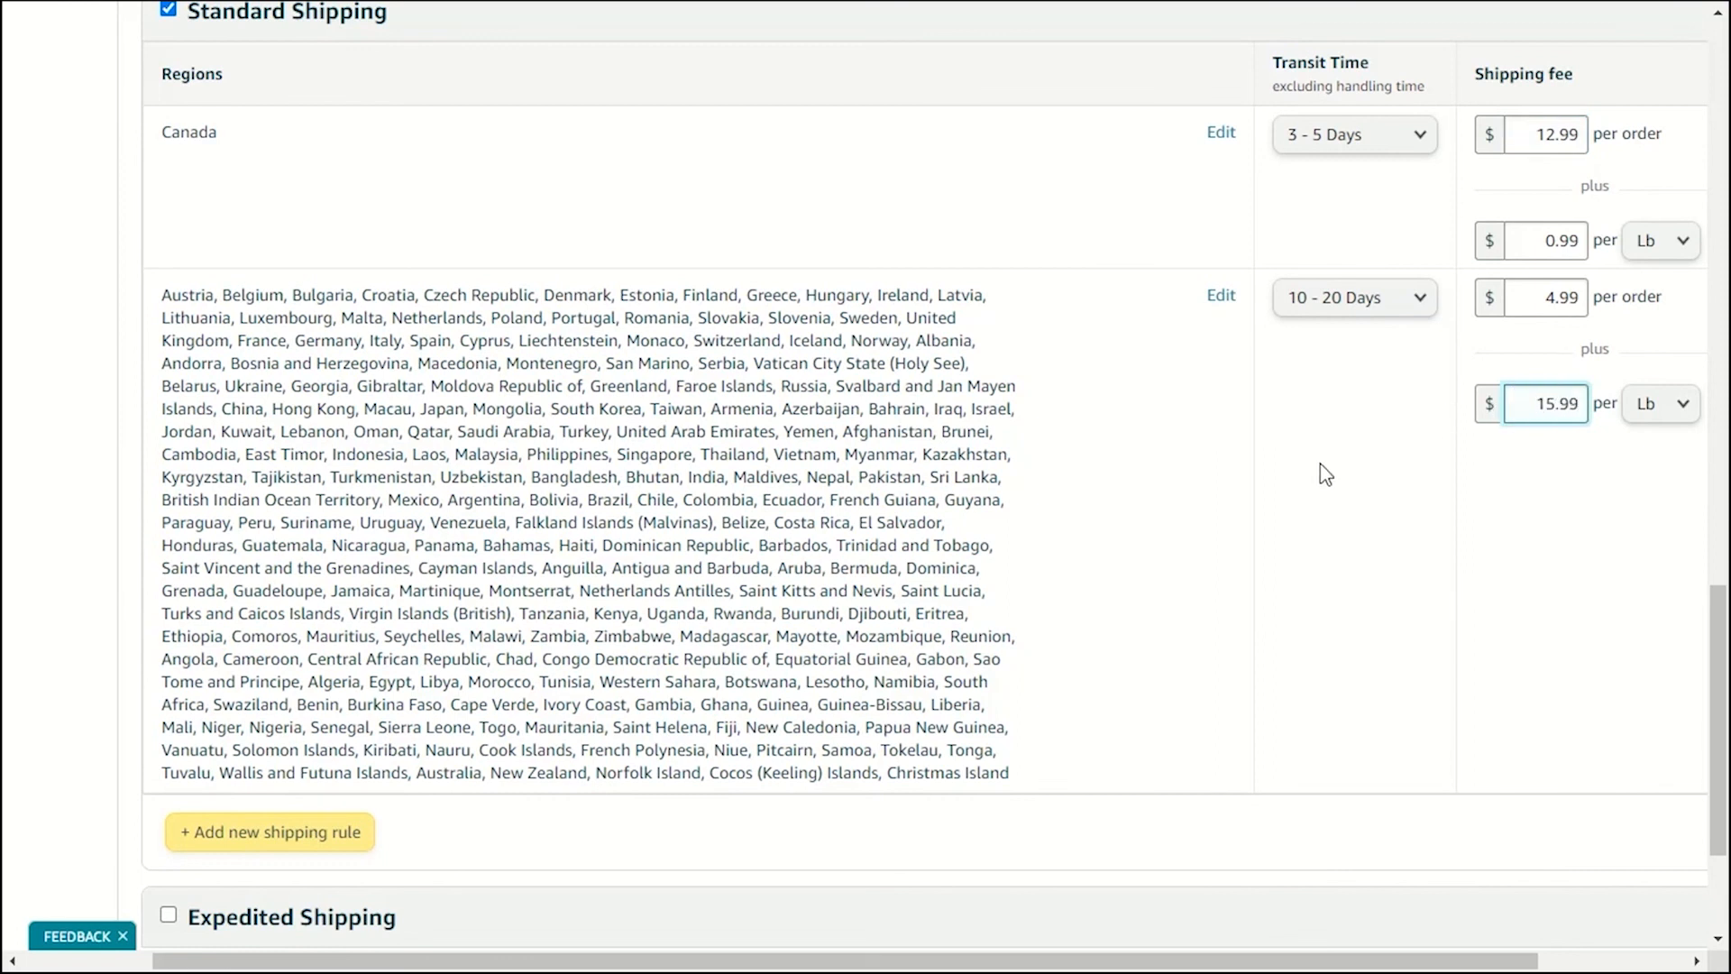
scroll(413, 356, "down", 3)
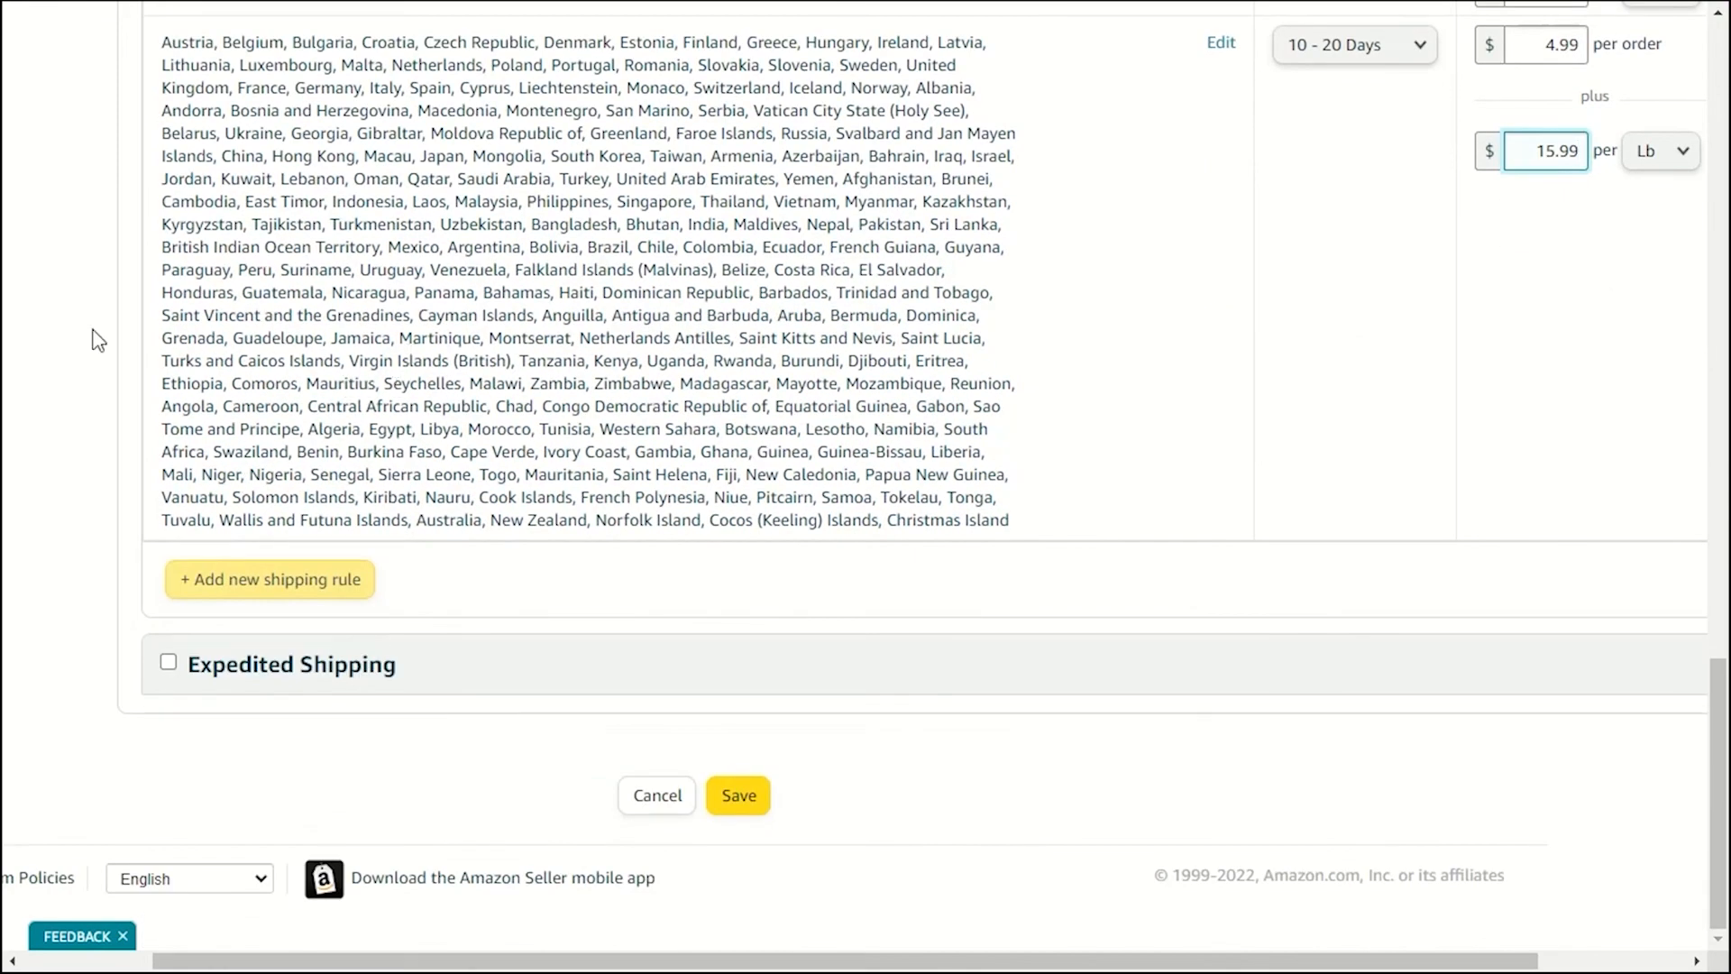
Review the domestic and international rules of the manual template and save it.
left_click(744, 807)
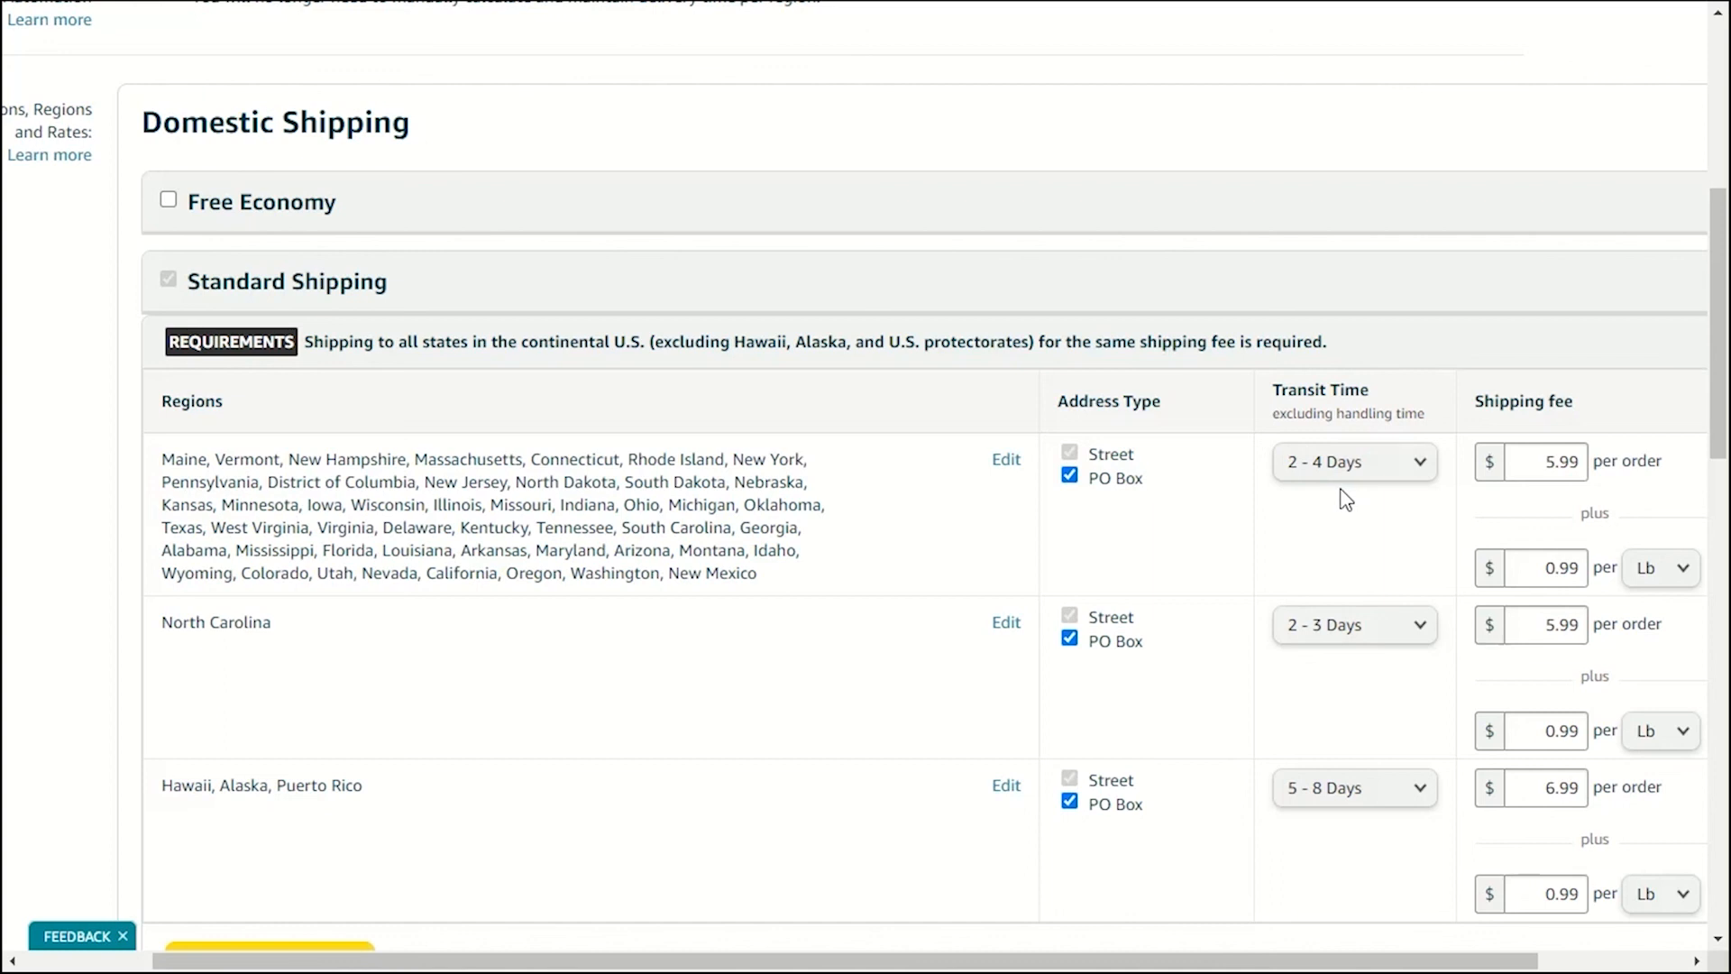
scroll(630, 676, "down", 10)
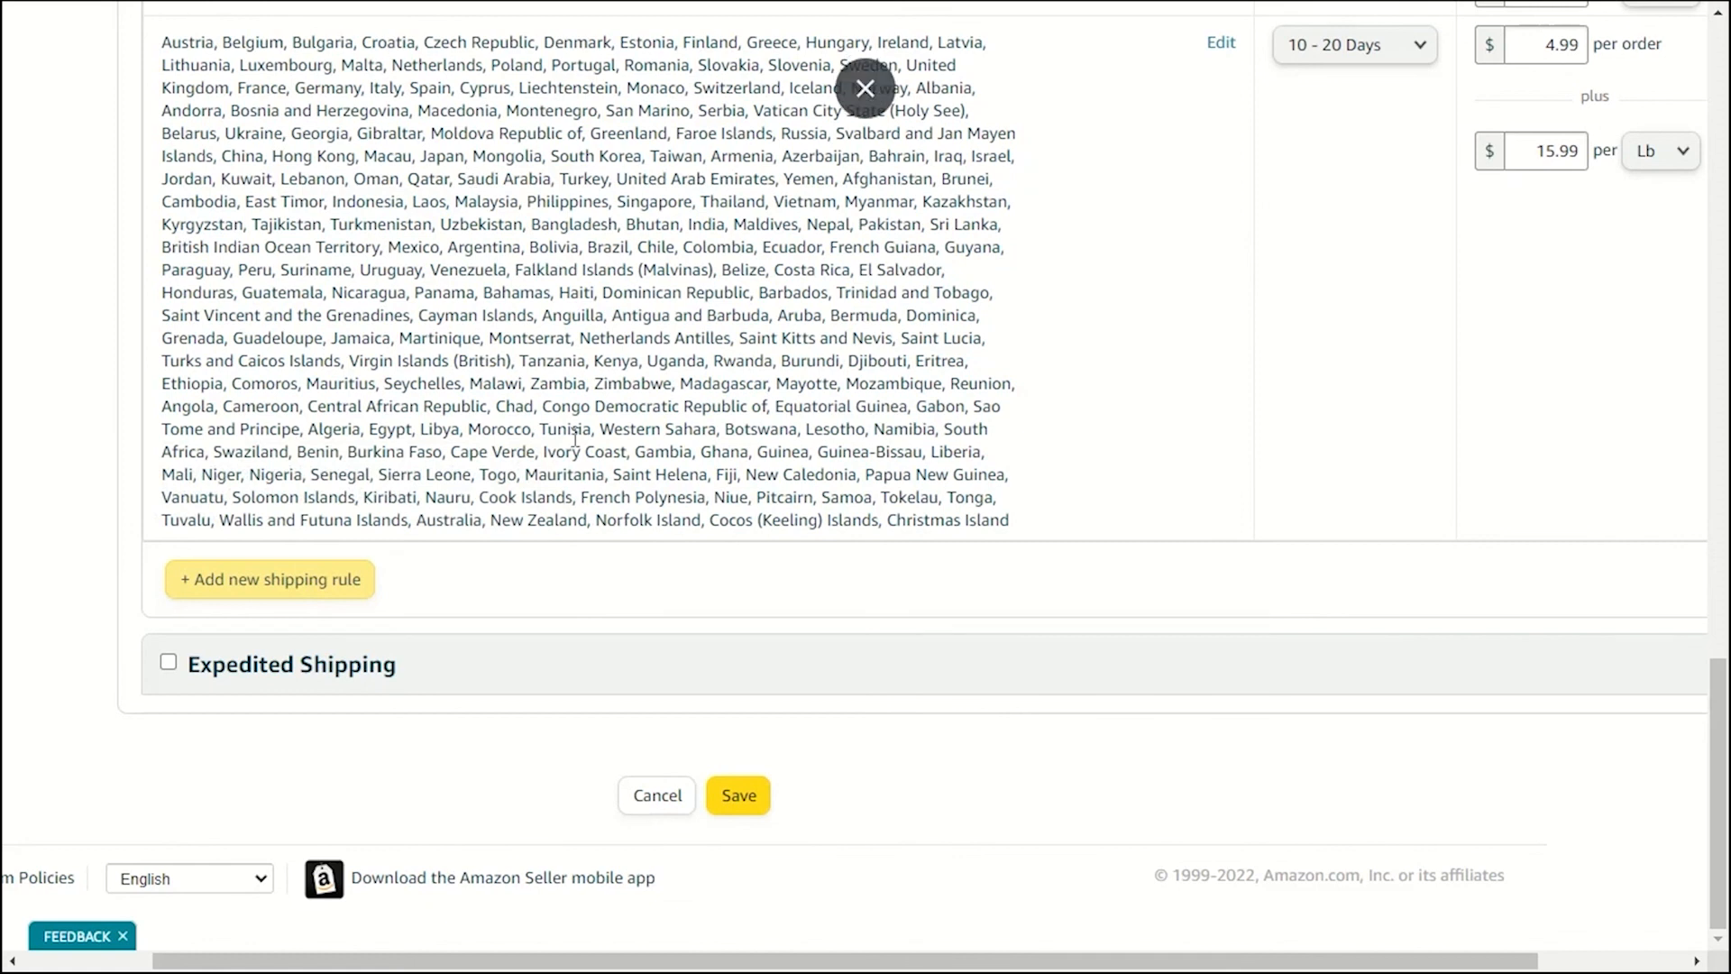
left_click(738, 798)
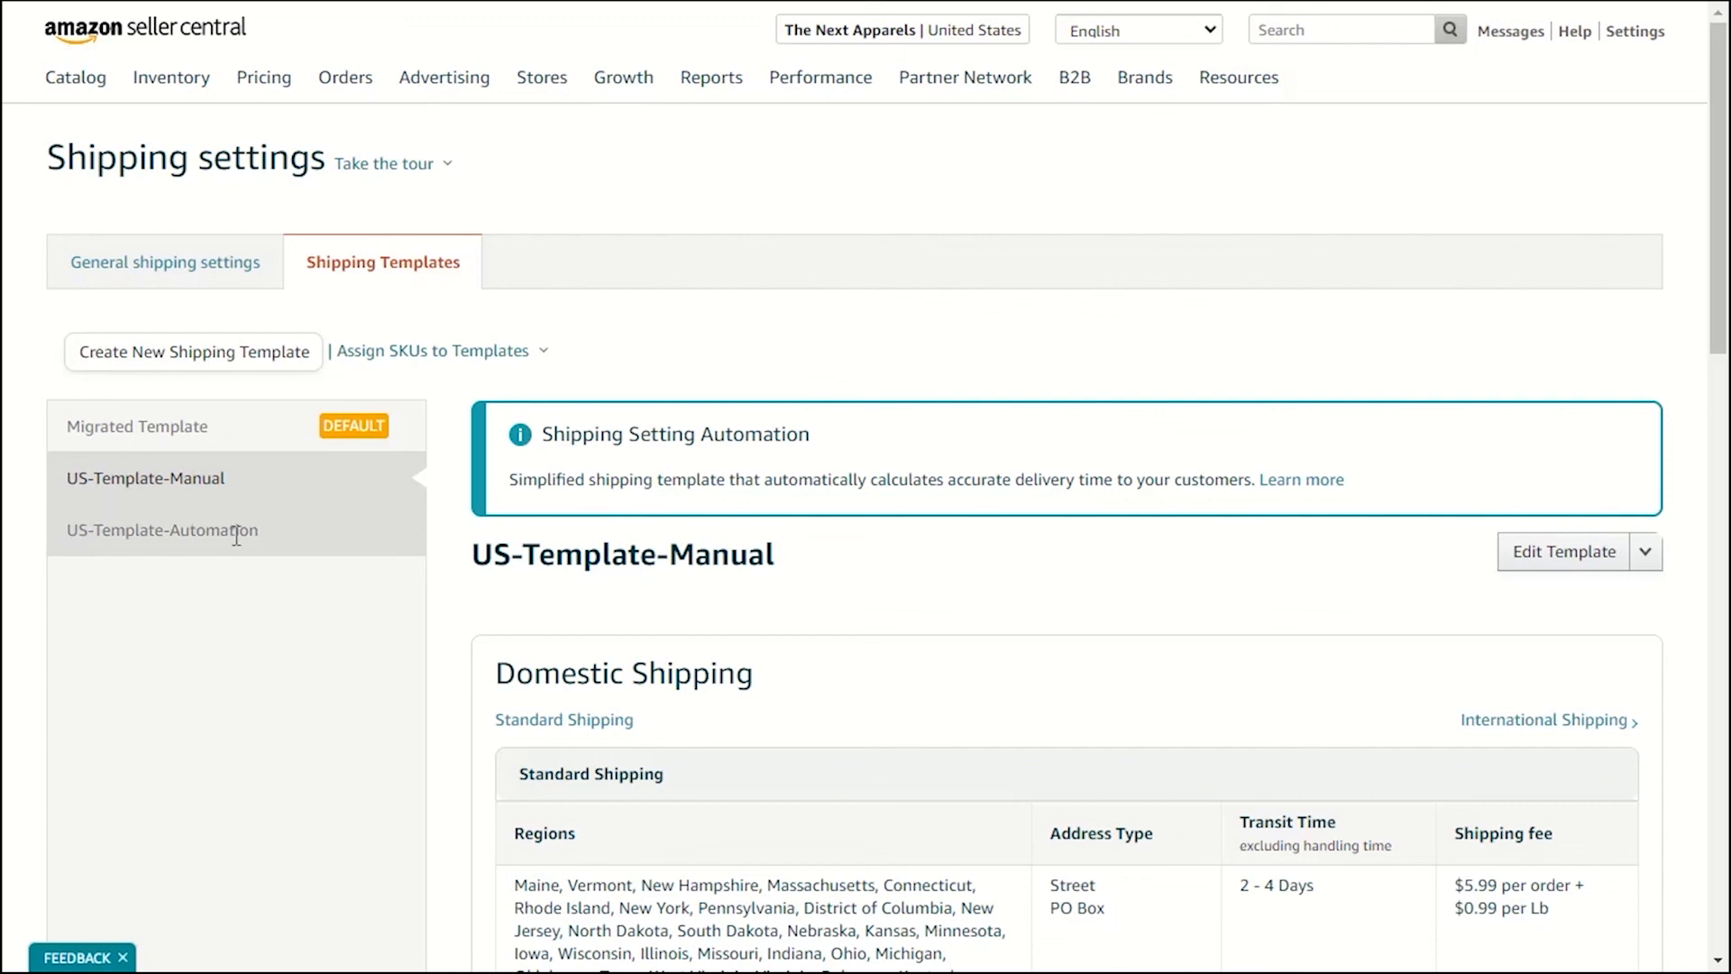
Open the default Migrated Template and examine its domestic and international regions, delivery times and shipping fees.
scroll(238, 535, "down", 2)
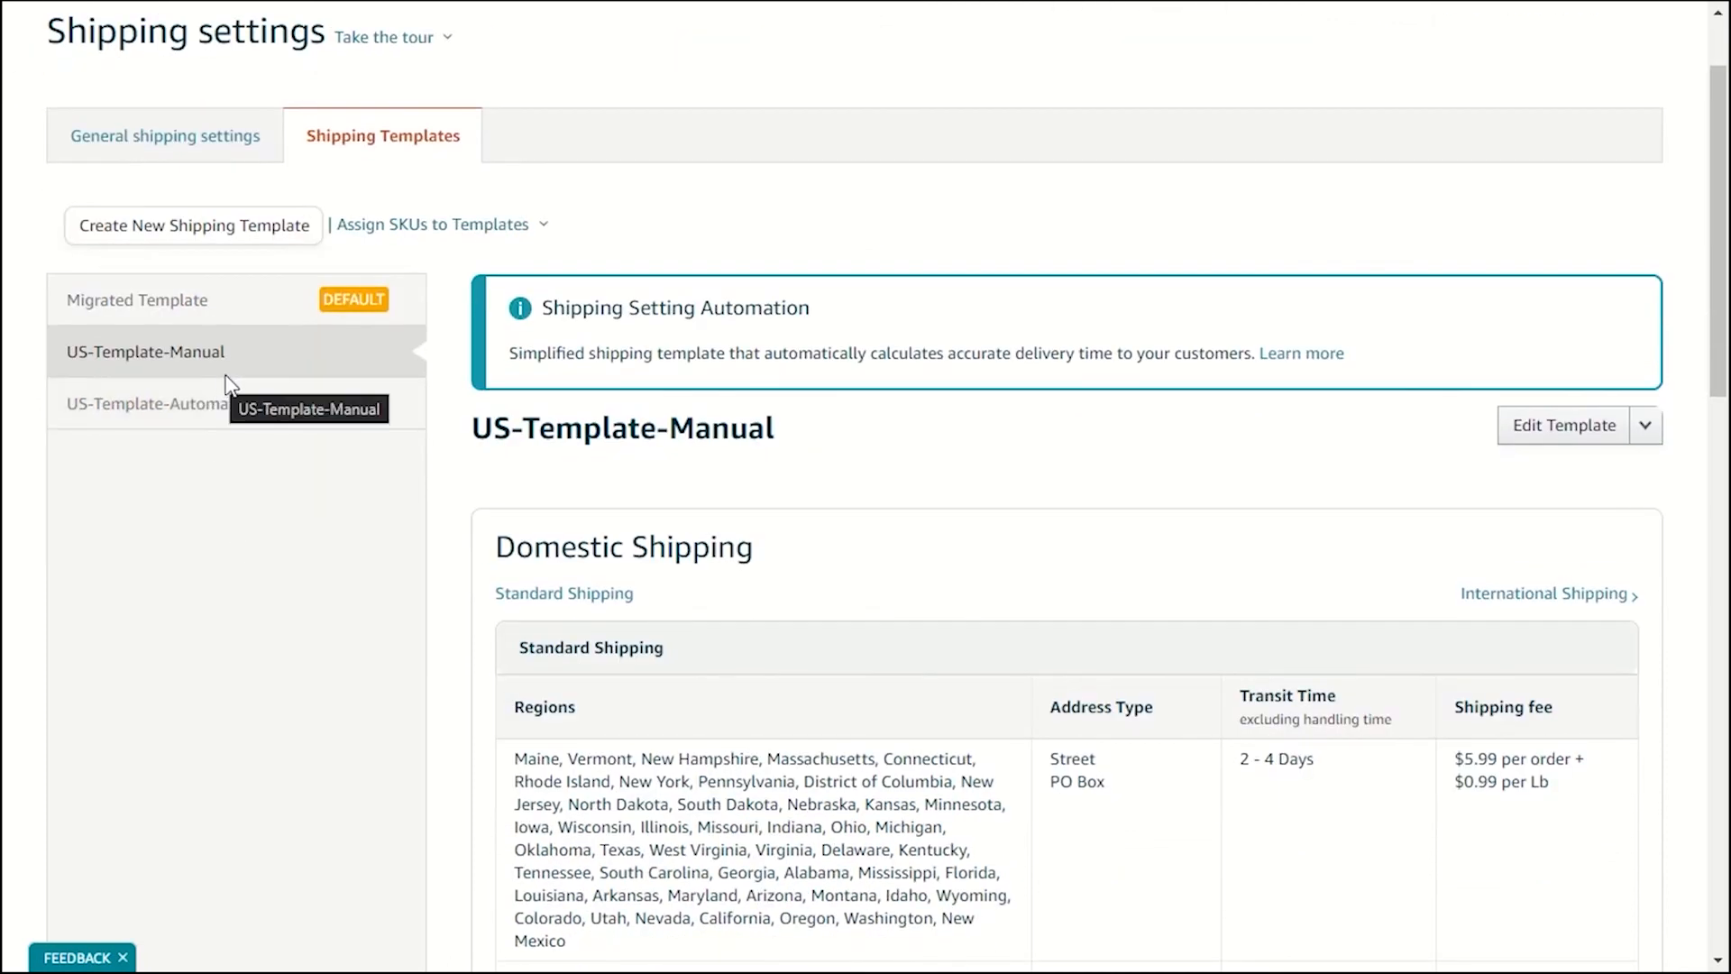
left_click(132, 402)
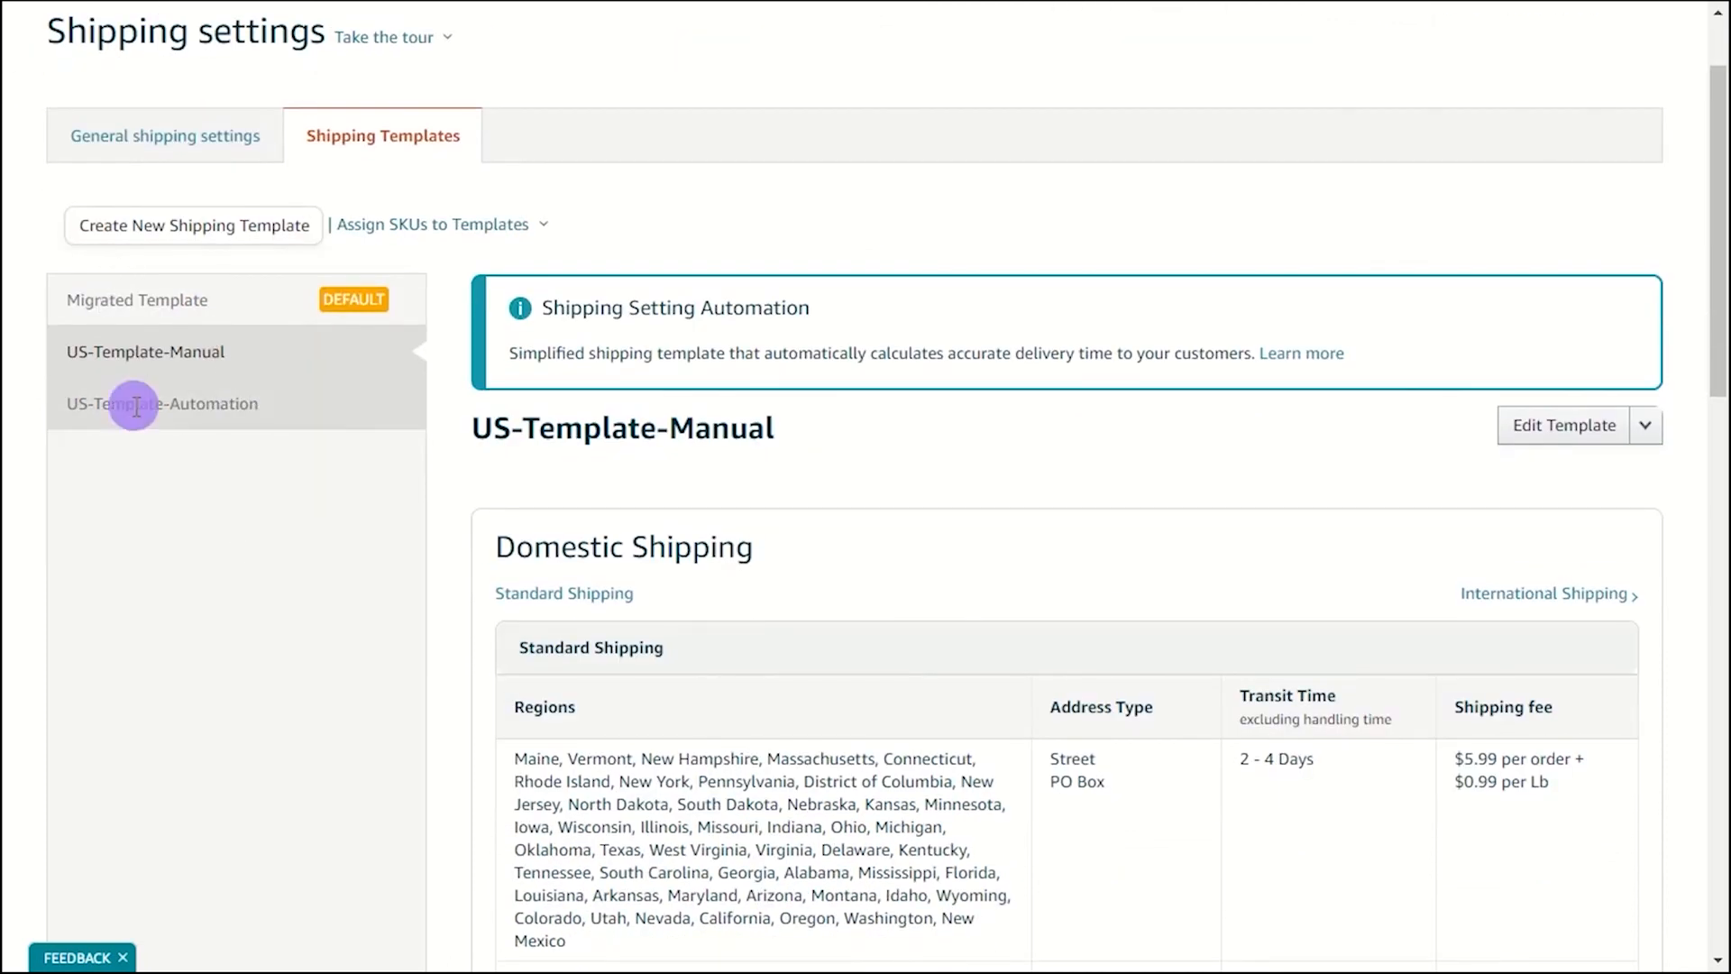
left_click(133, 418)
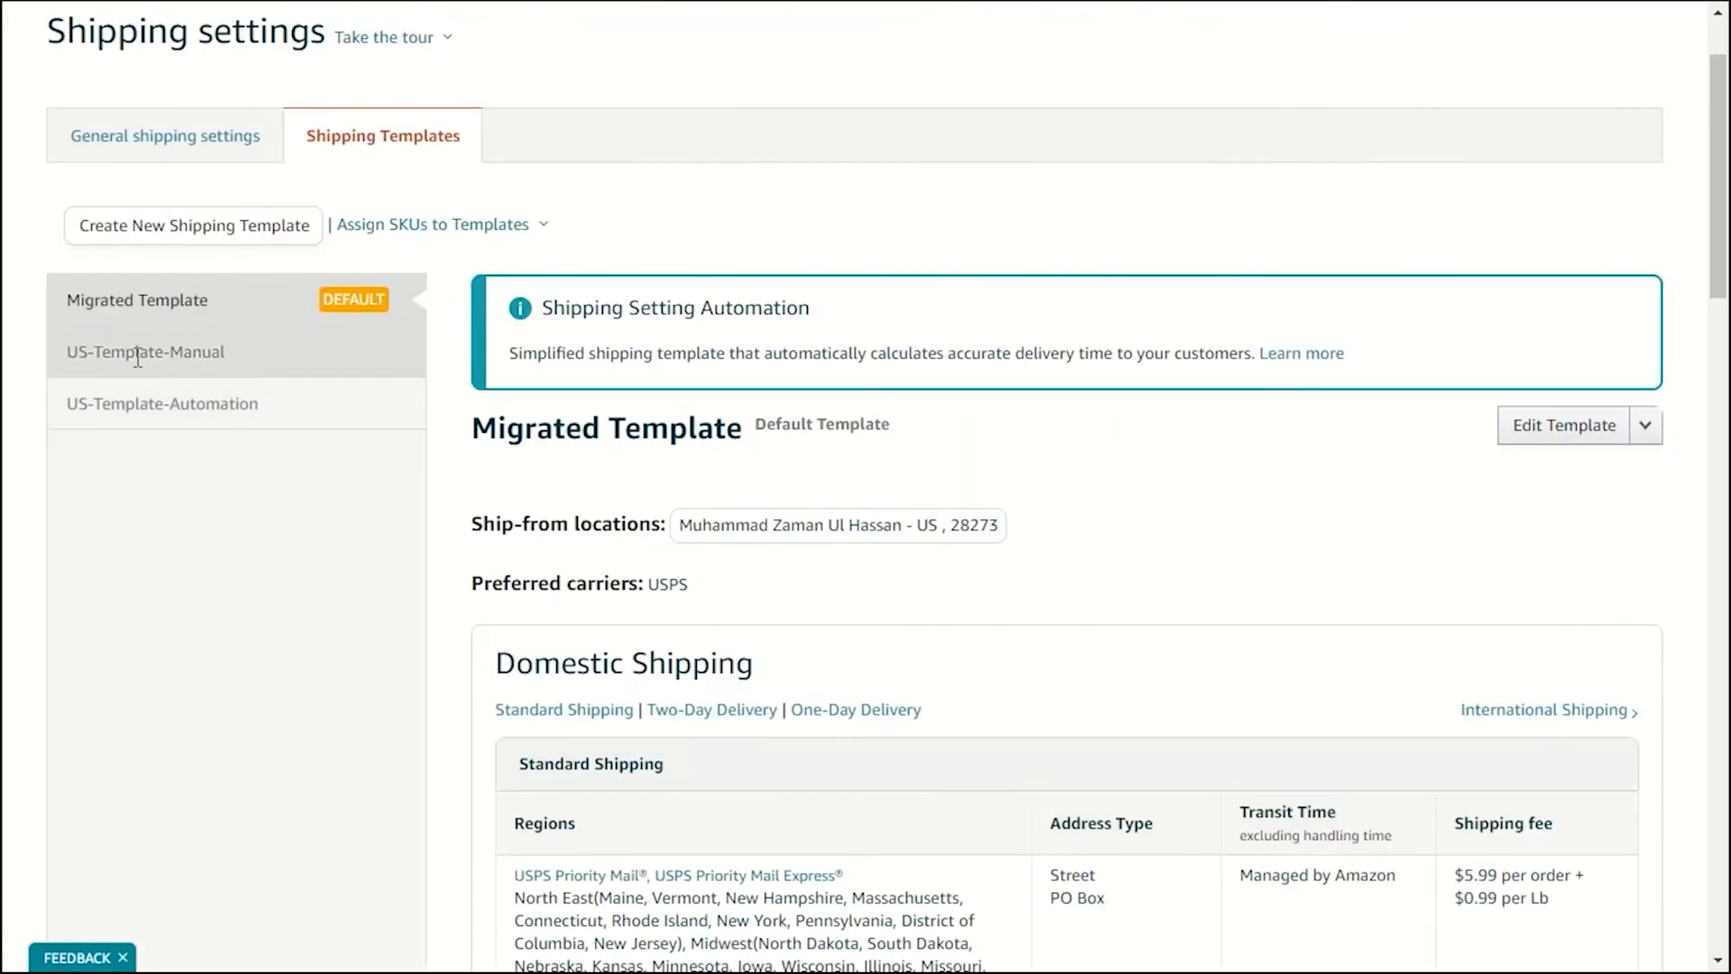
left_click(142, 302)
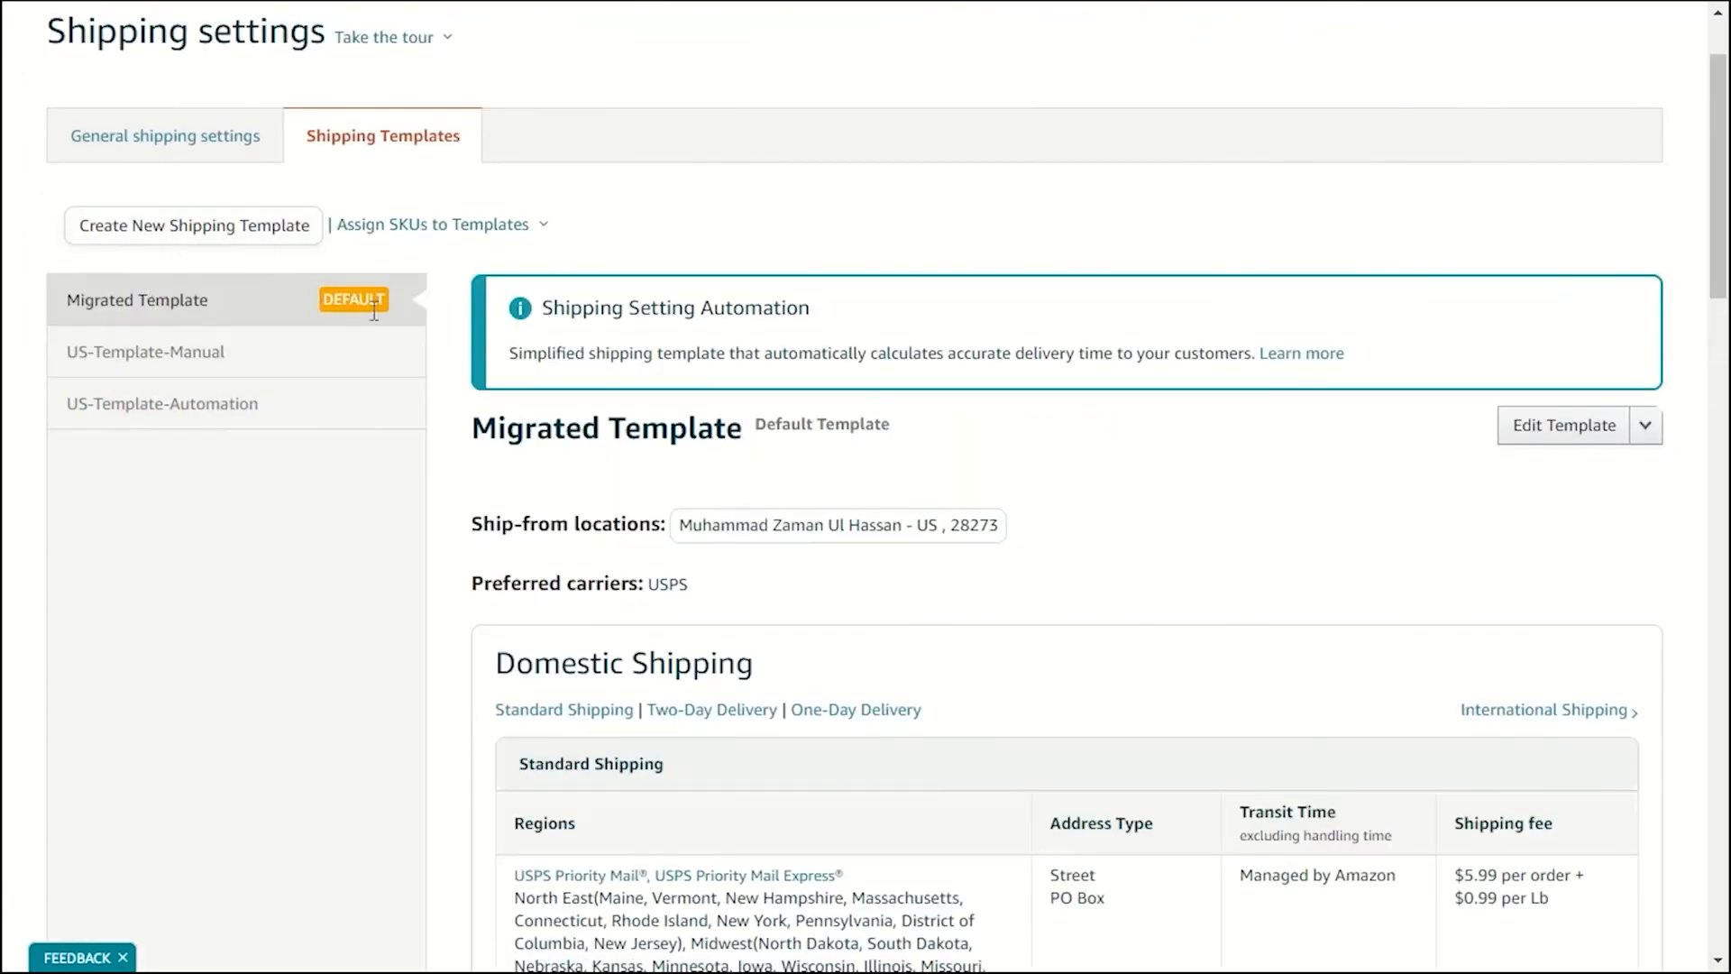
scroll(664, 419, "down", 20)
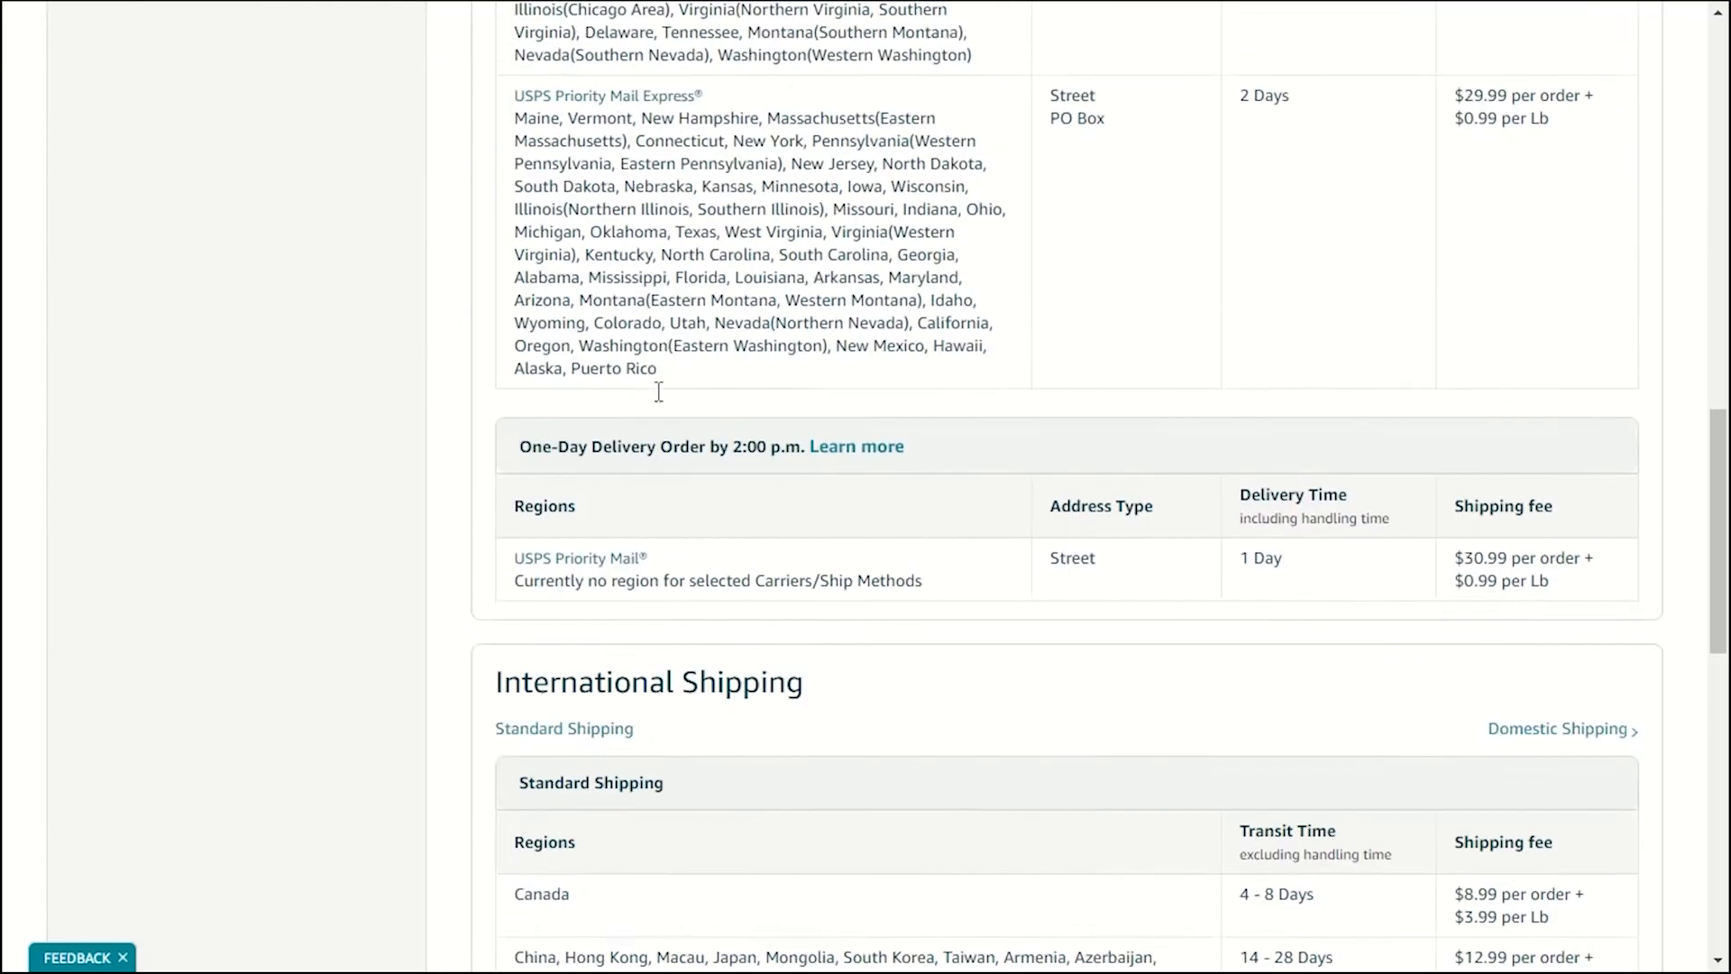
scroll(659, 391, "down", 5)
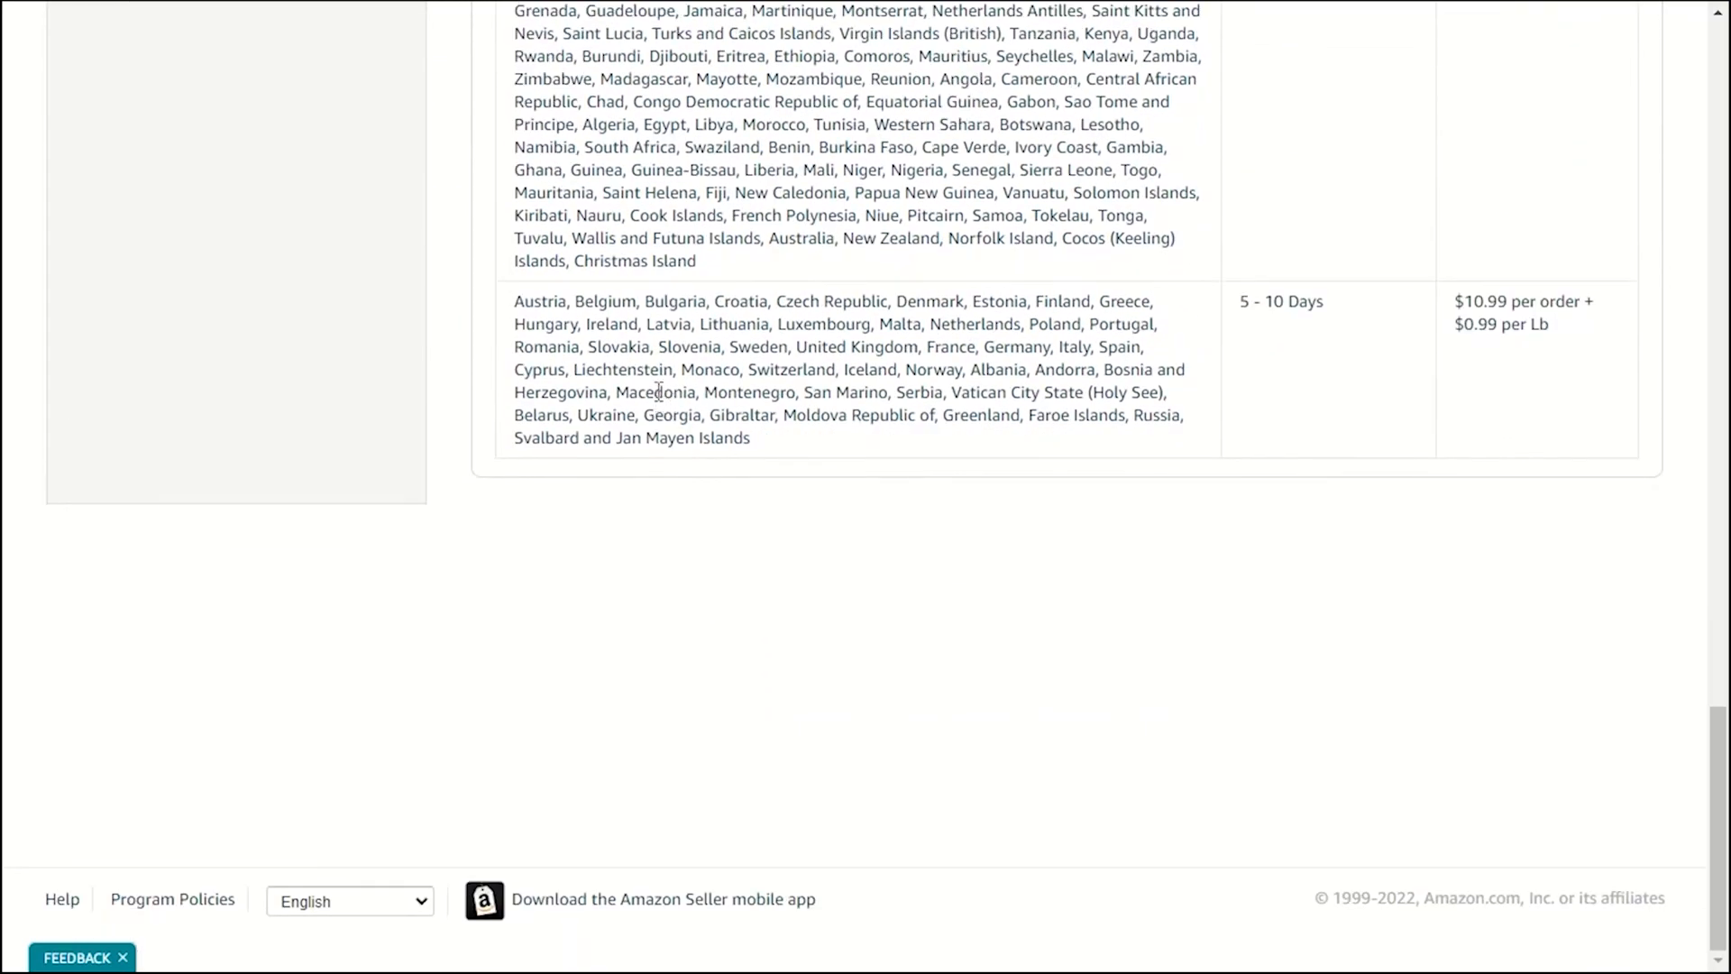
scroll(658, 394, "up", 20)
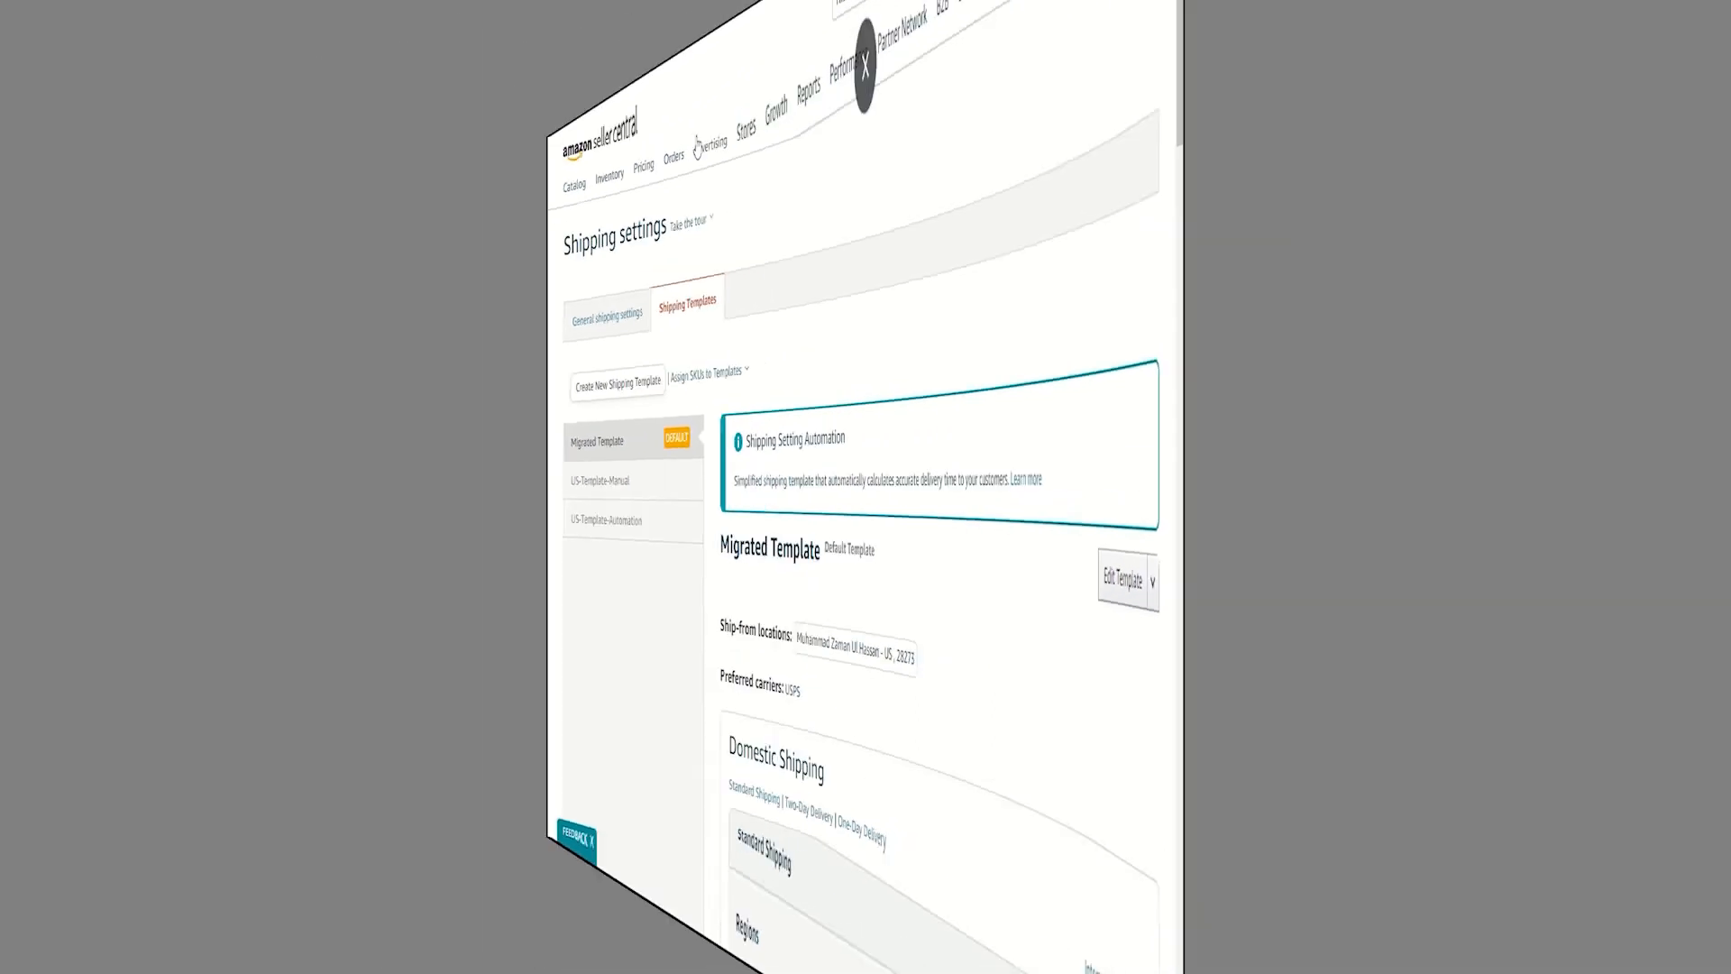